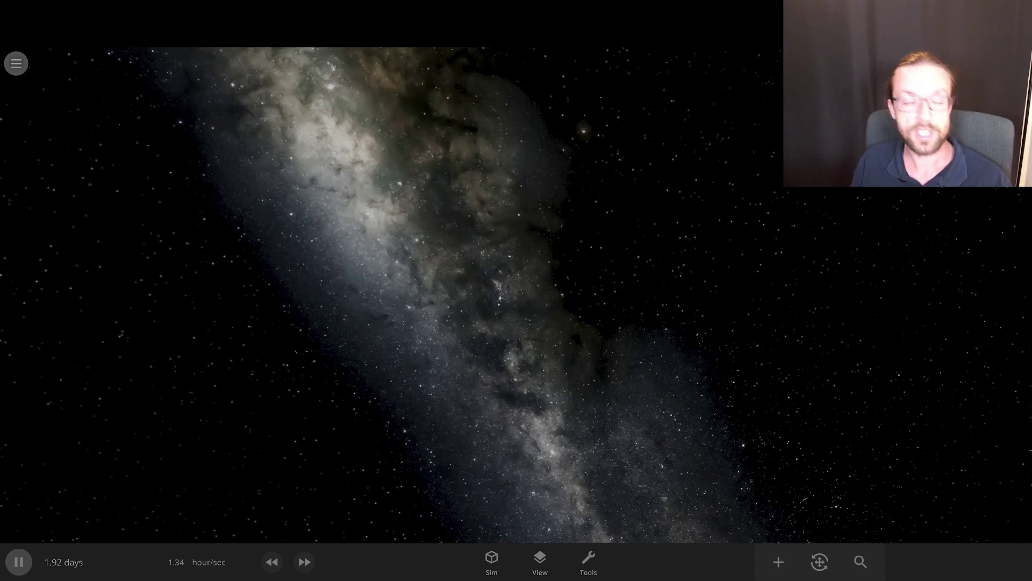
# - Open the existing Solar System simulation and dismiss its description
pyautogui.press('Escape')
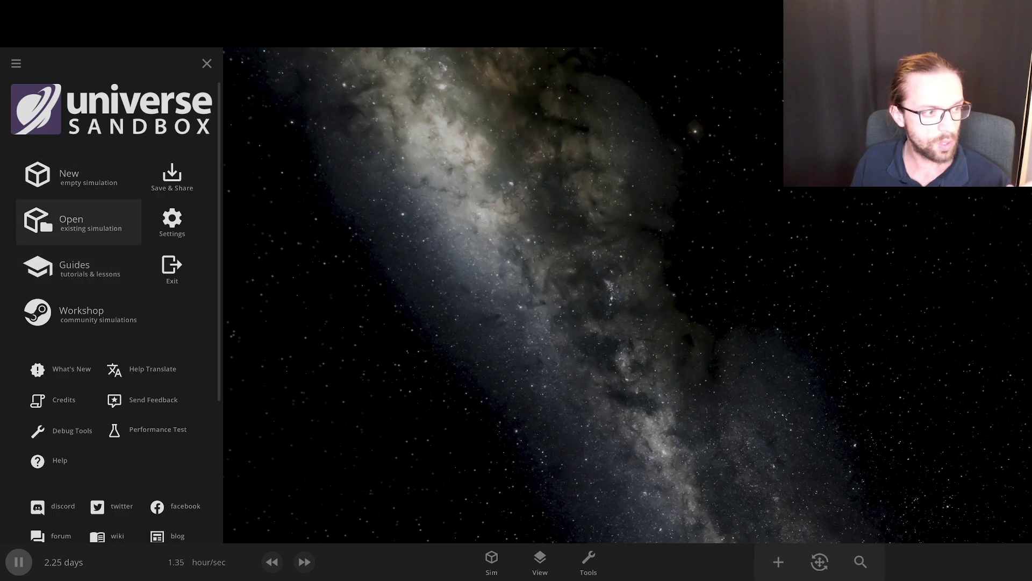
pyautogui.click(79, 221)
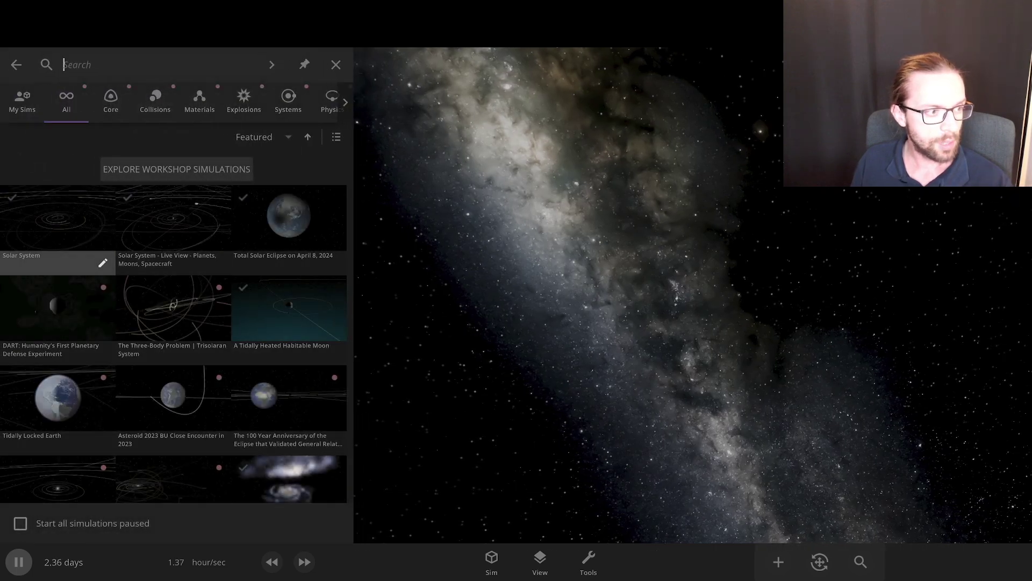
pyautogui.click(56, 229)
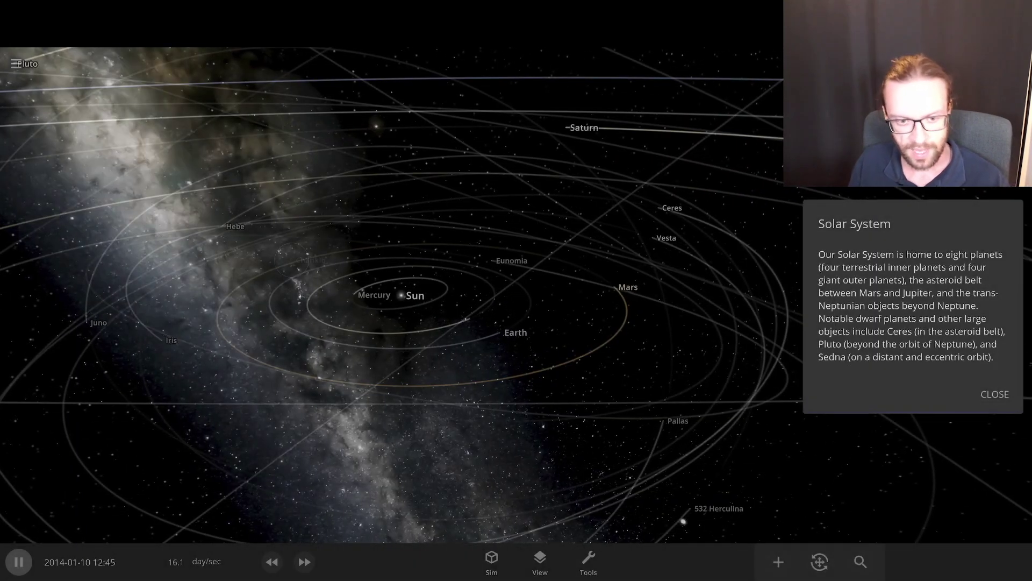
pyautogui.click(994, 394)
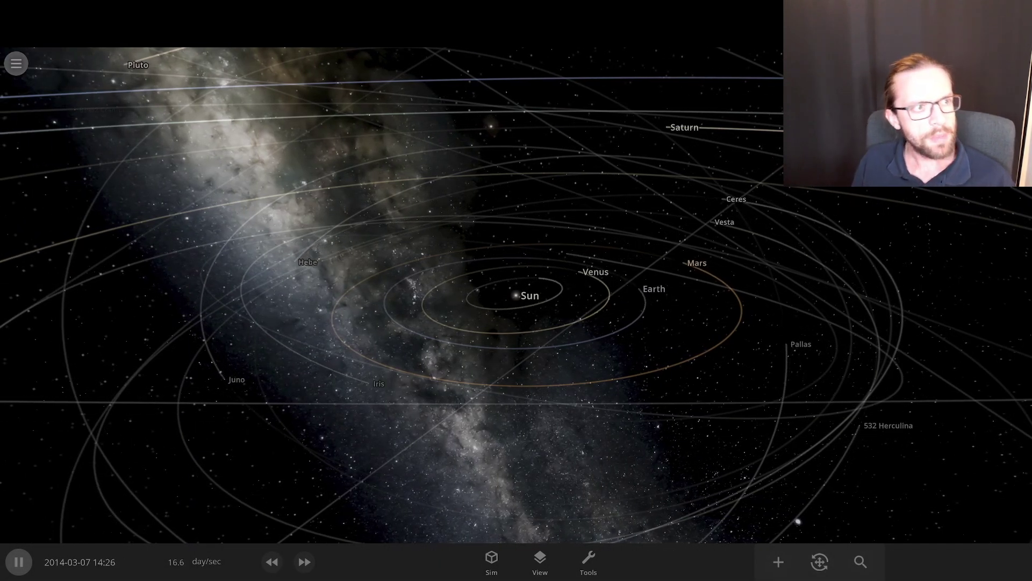
# - Browse the library of existing simulations, including the featured list and the available categories
pyautogui.click(16, 63)
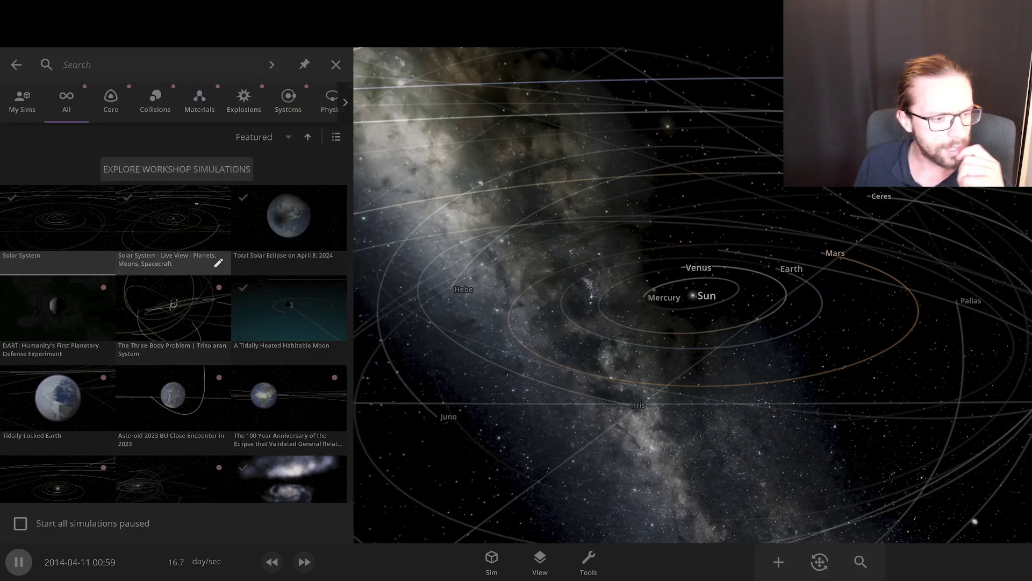
pyautogui.scroll(-5, 290, 242)
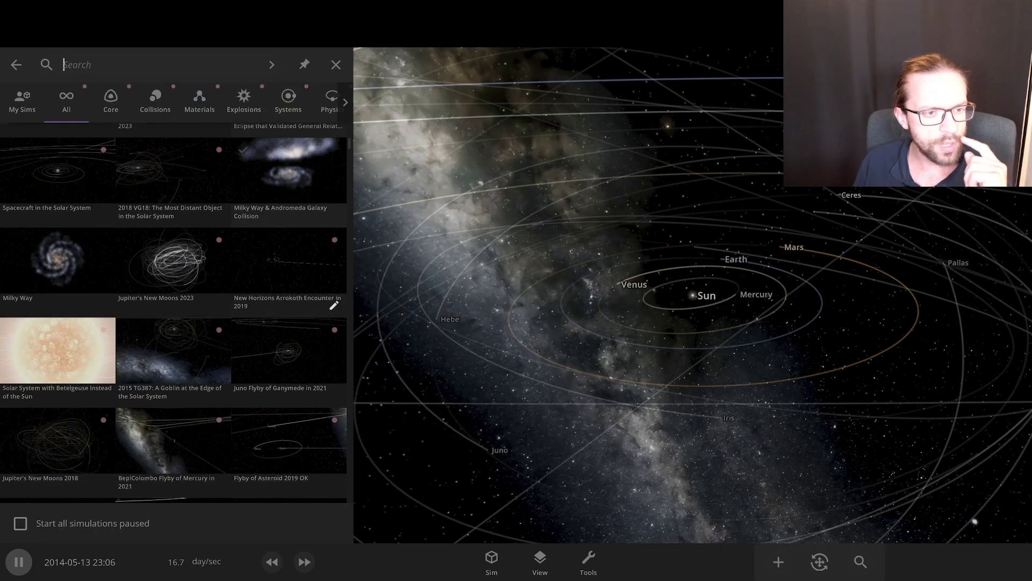
pyautogui.scroll(6, 290, 268)
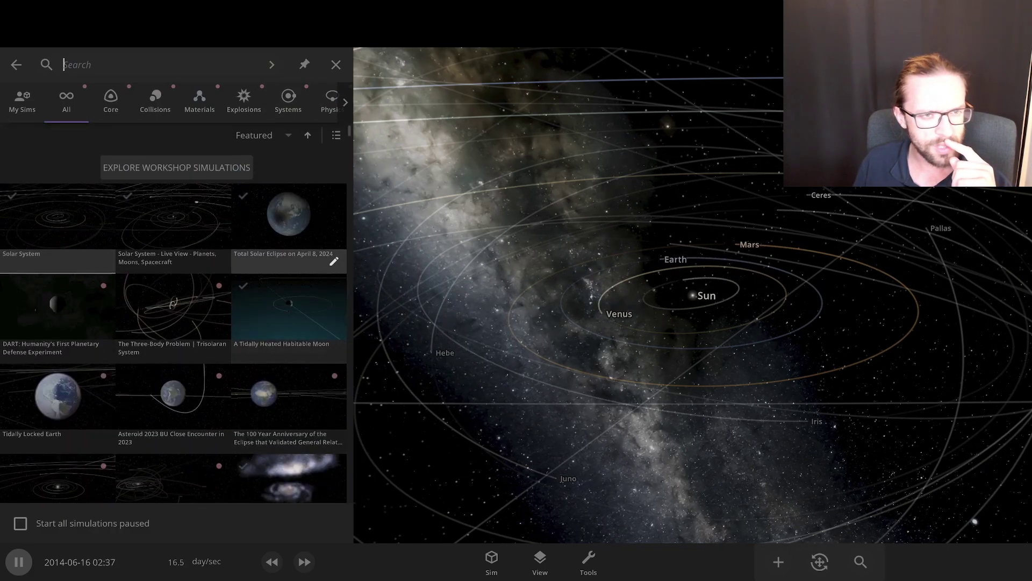
pyautogui.click(335, 64)
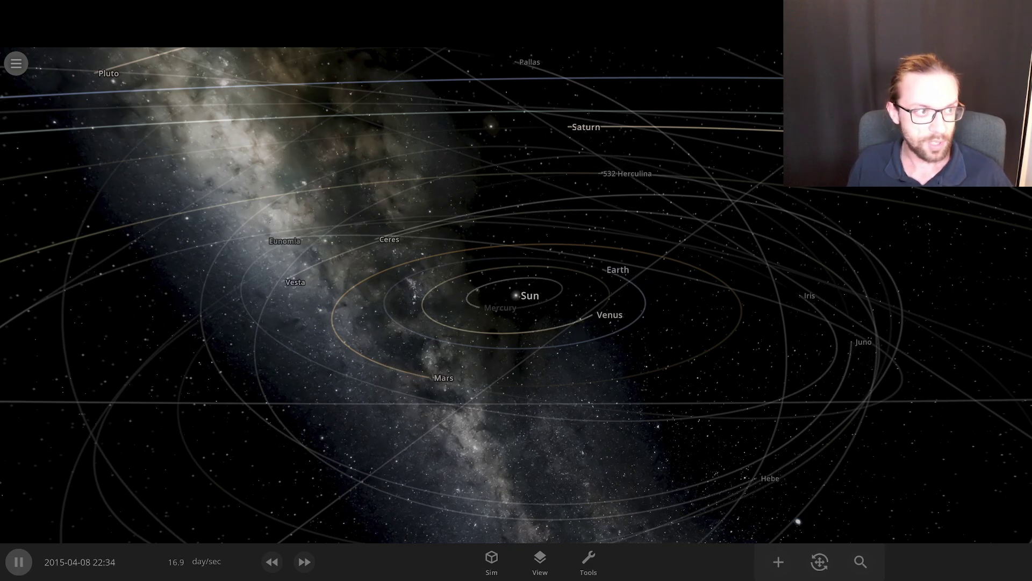
pyautogui.click(16, 63)
pyautogui.click(16, 65)
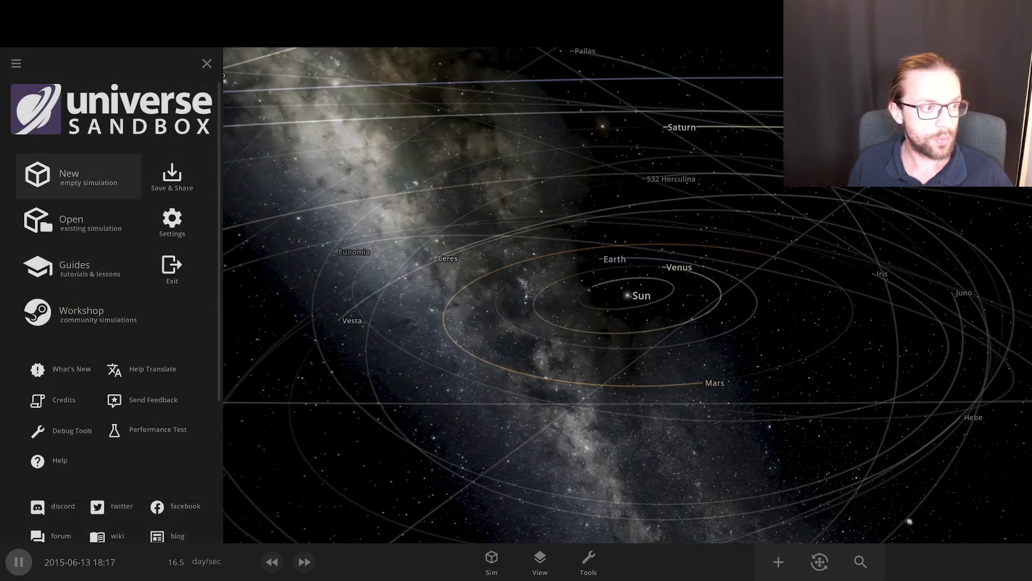
pyautogui.click(78, 222)
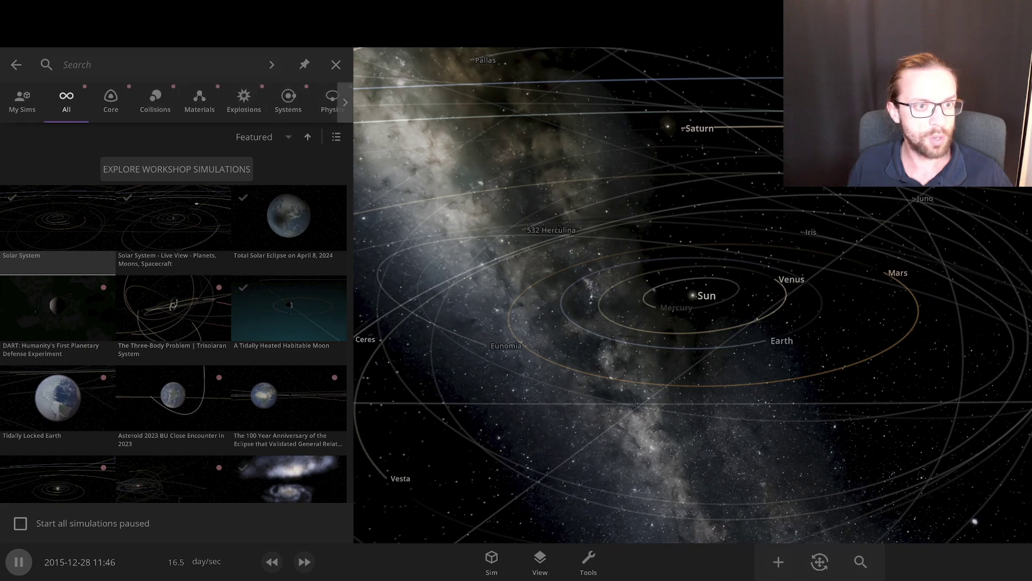
pyautogui.scroll(-5, 231, 102)
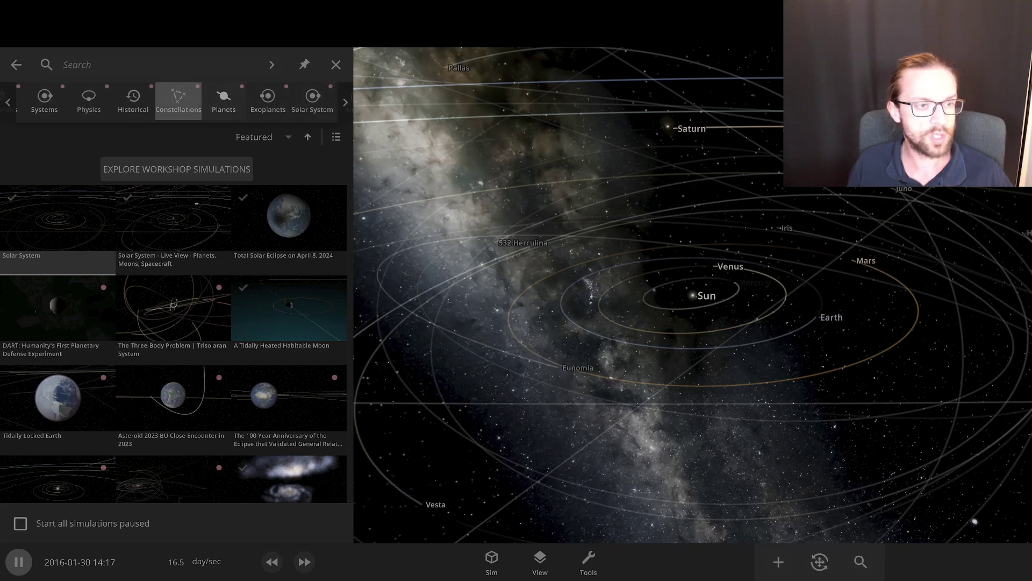
pyautogui.click(16, 65)
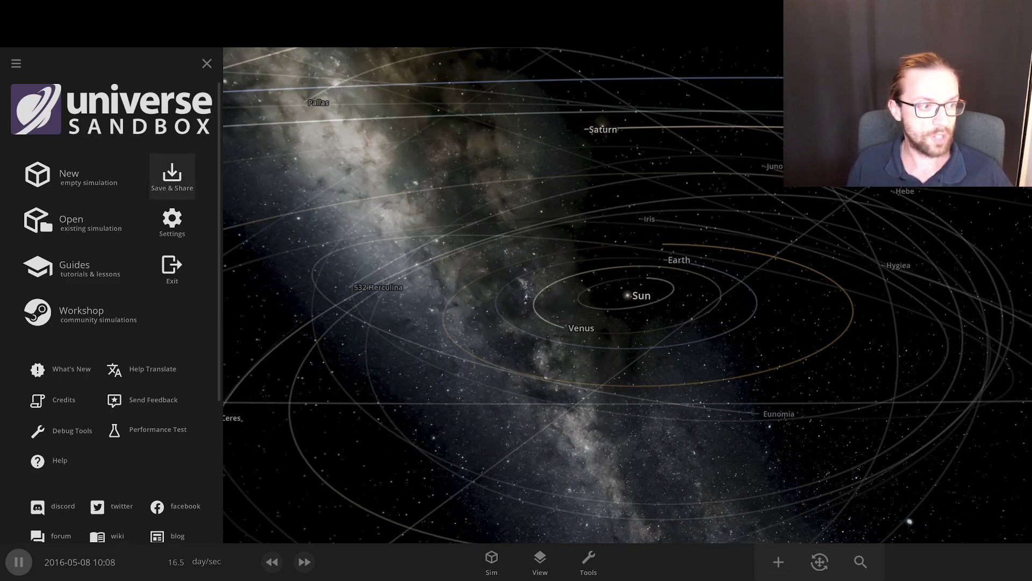
# - Review the graphics display and quality settings and the other settings categories, then close the settings
pyautogui.click(172, 221)
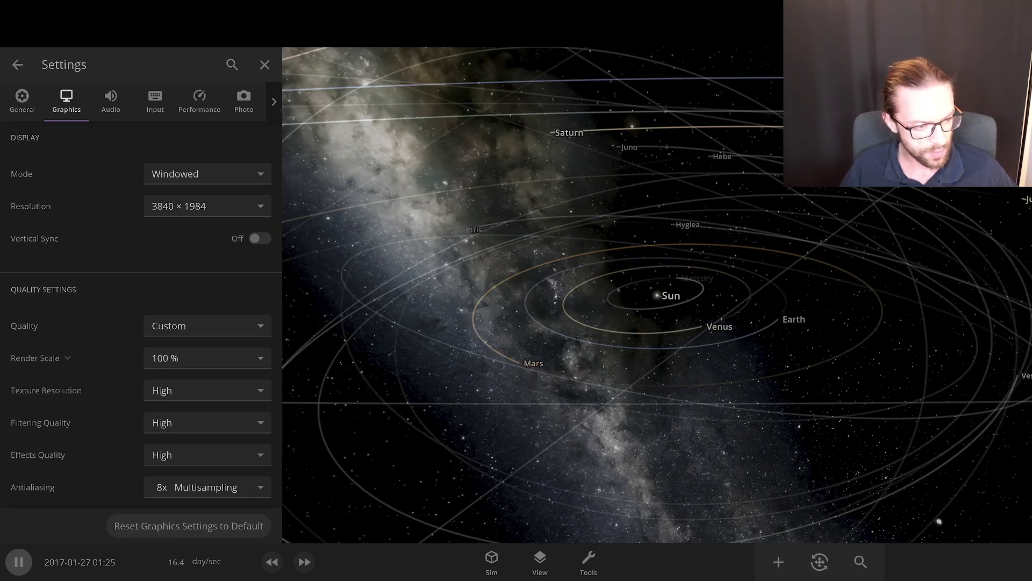
pyautogui.scroll(-5, 140, 323)
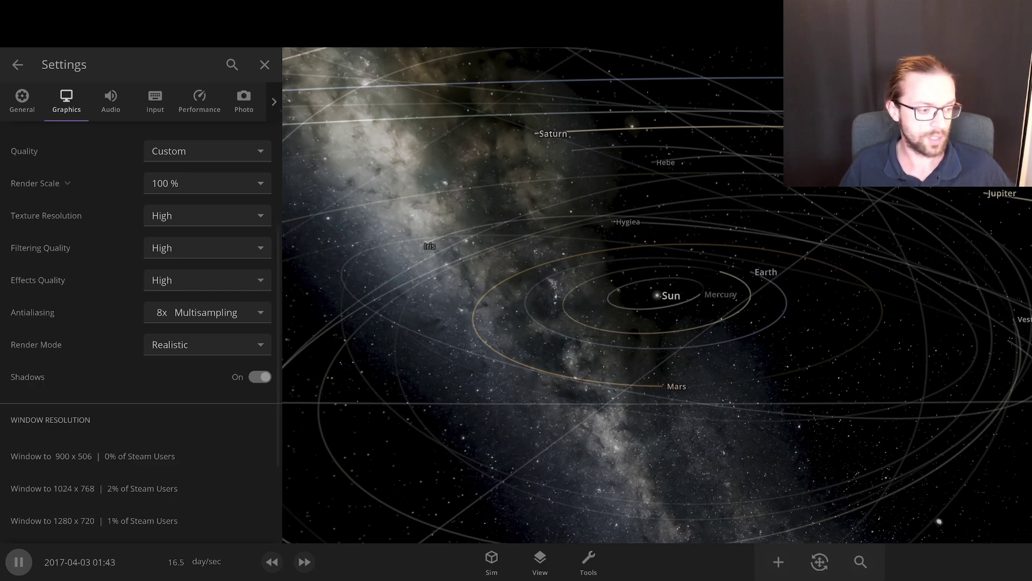
pyautogui.scroll(5, 140, 323)
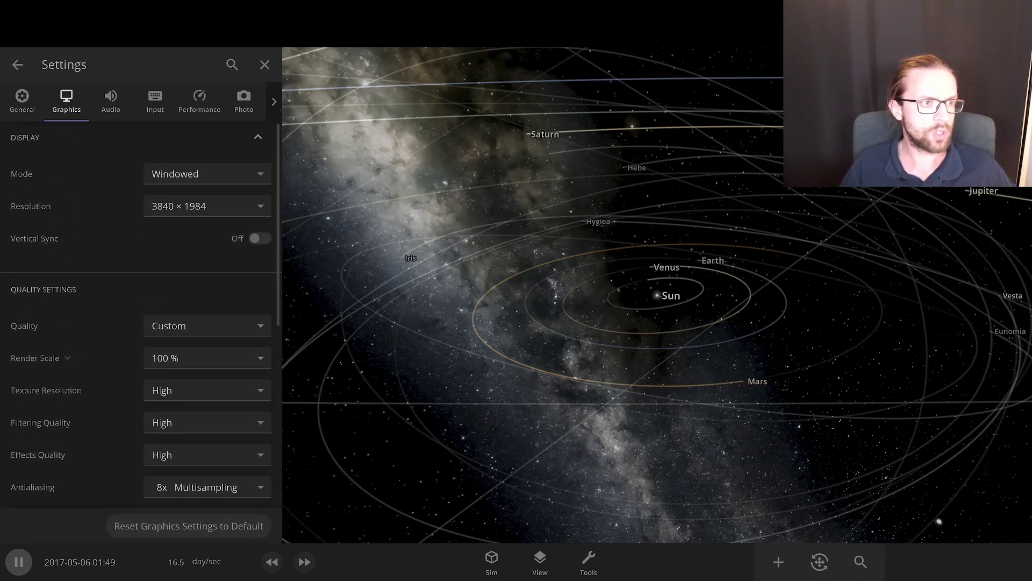
pyautogui.click(274, 102)
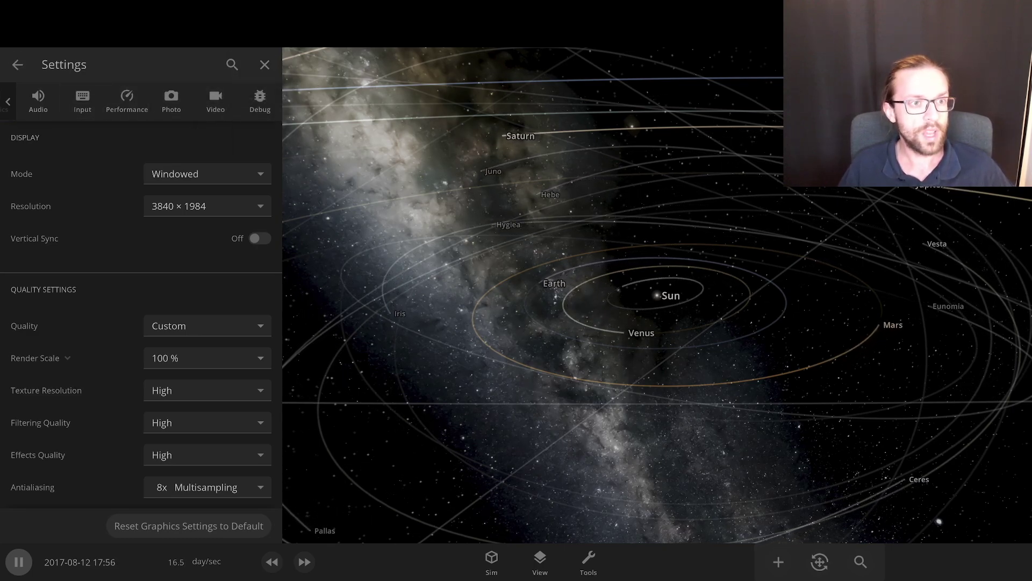
pyautogui.click(265, 64)
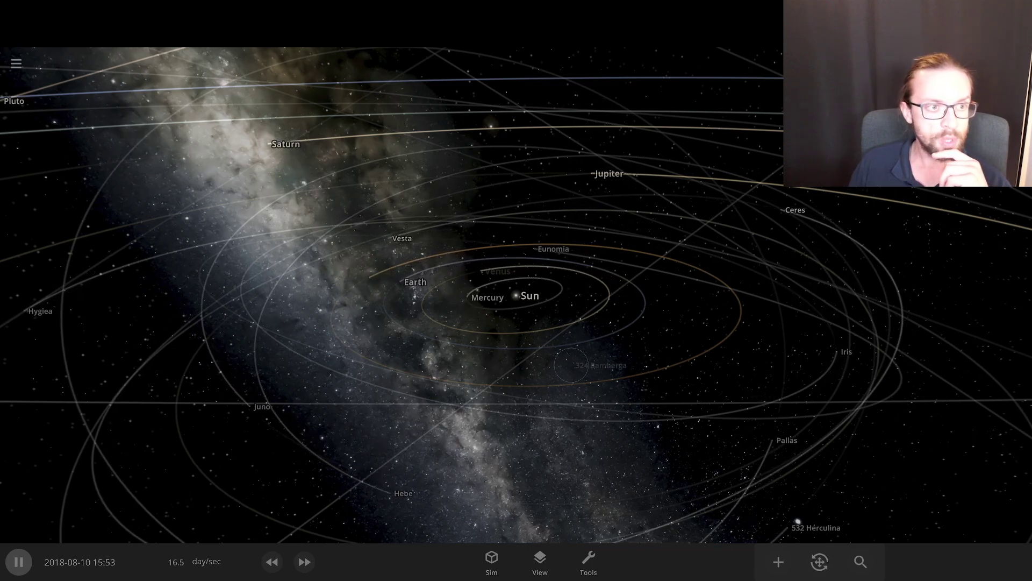
# - Examine the Solar System from the distant orbits of Sedna and Eris back in to those of Jupiter and Saturn
pyautogui.scroll(-5, 516, 295)
pyautogui.scroll(-5, 529, 295)
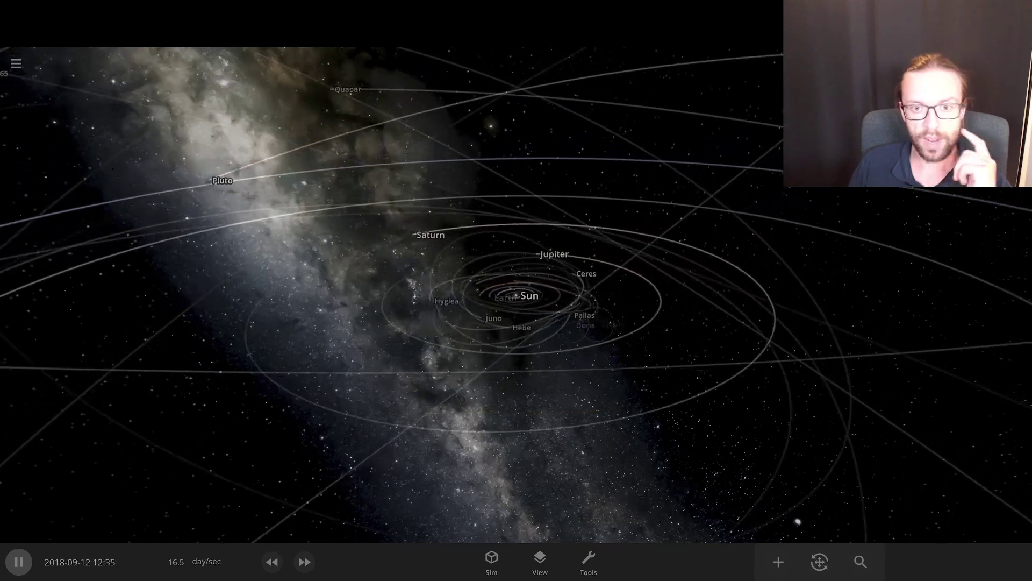
pyautogui.scroll(-5, 529, 295)
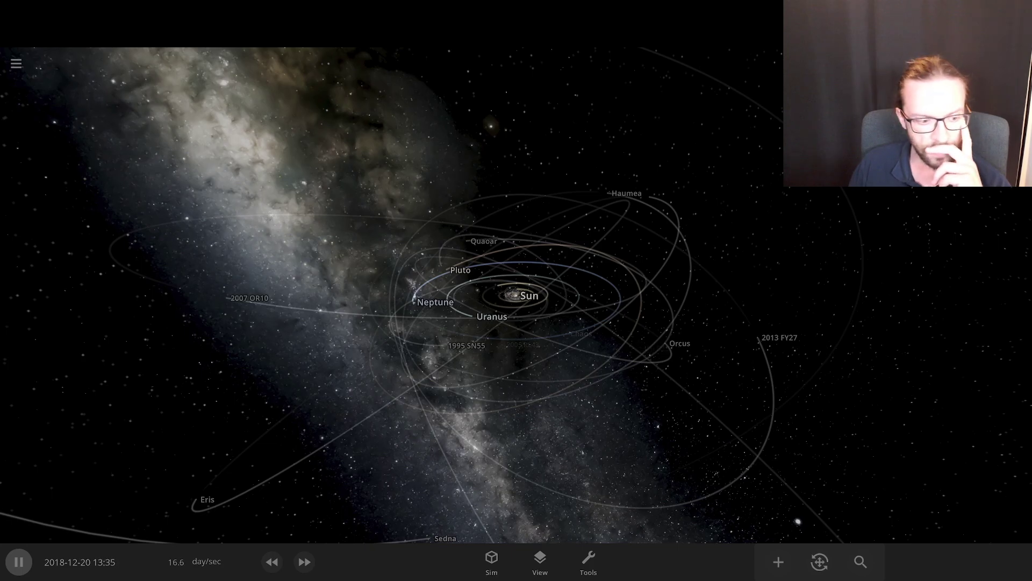
pyautogui.scroll(-4, 530, 296)
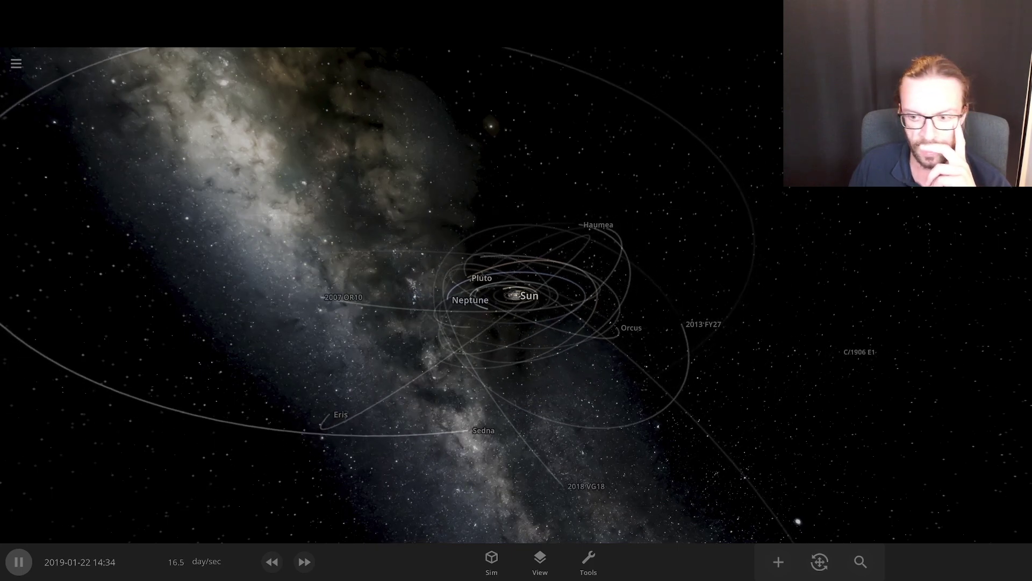
pyautogui.moveTo(529, 295); pyautogui.dragTo(736, 347)
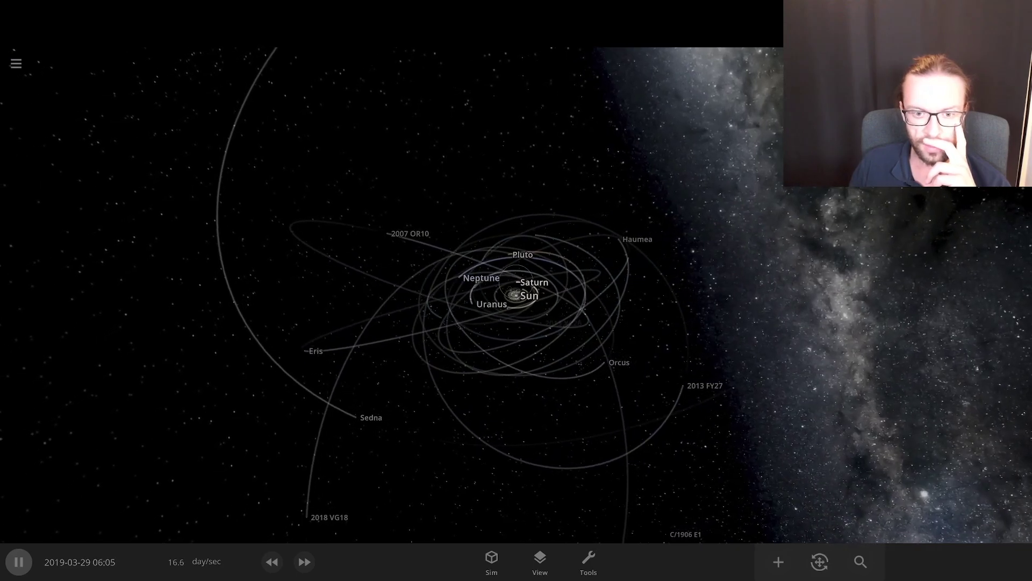
pyautogui.scroll(5, 516, 285)
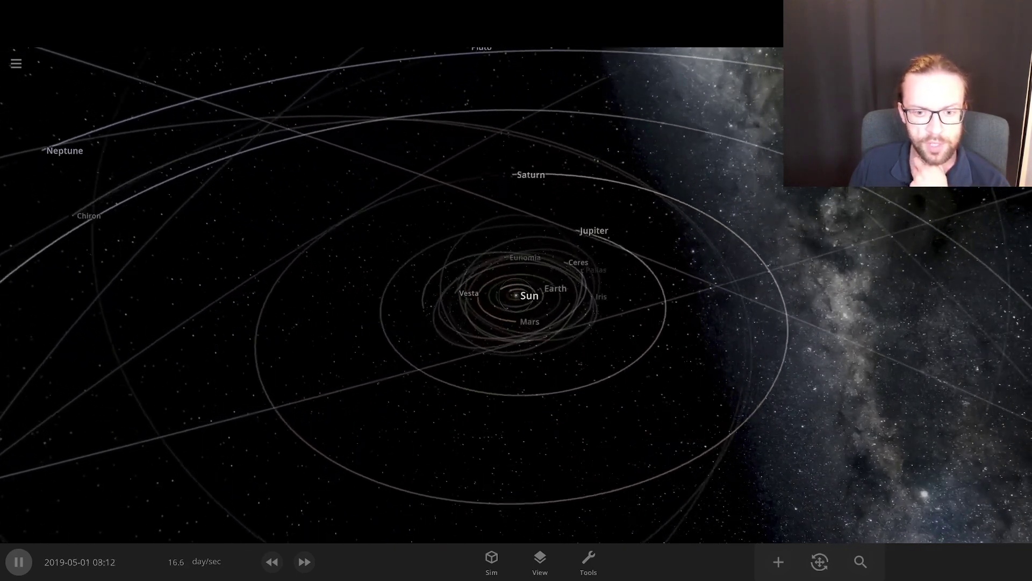
pyautogui.scroll(3, 516, 295)
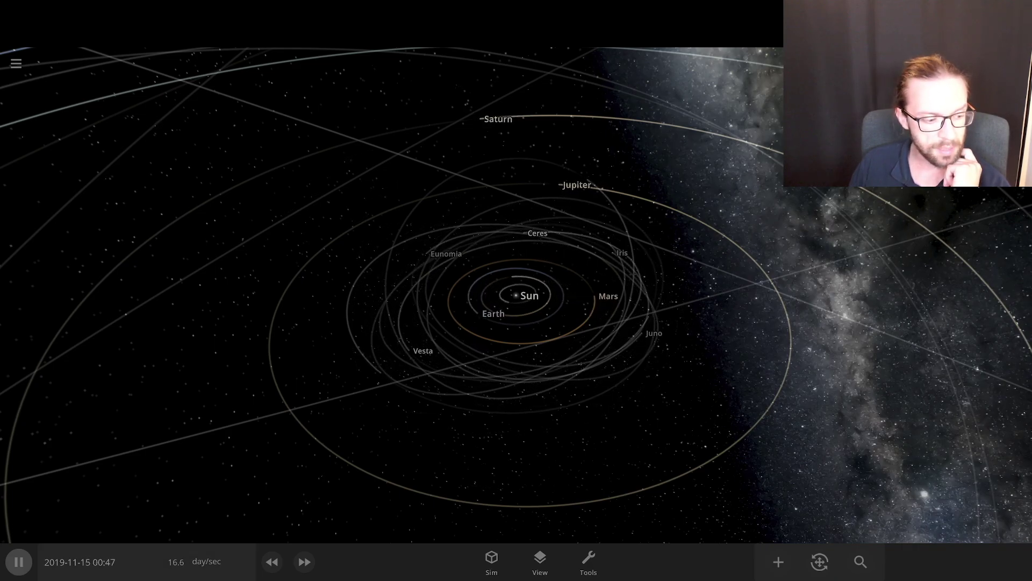
# - Review the simulation's time controls and the Advance Time options, then close them
pyautogui.press('space')
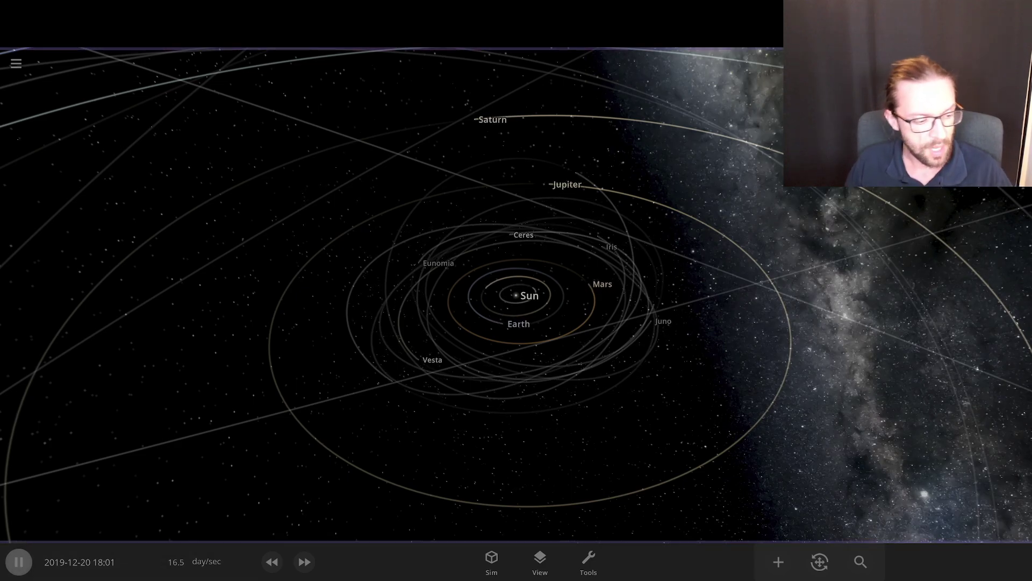
pyautogui.click(127, 561)
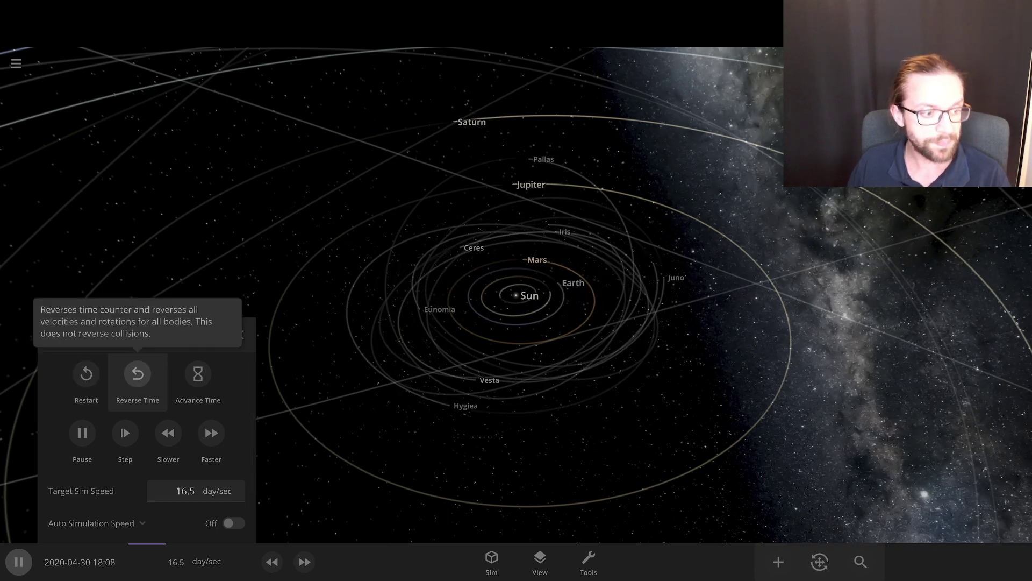
pyautogui.click(198, 373)
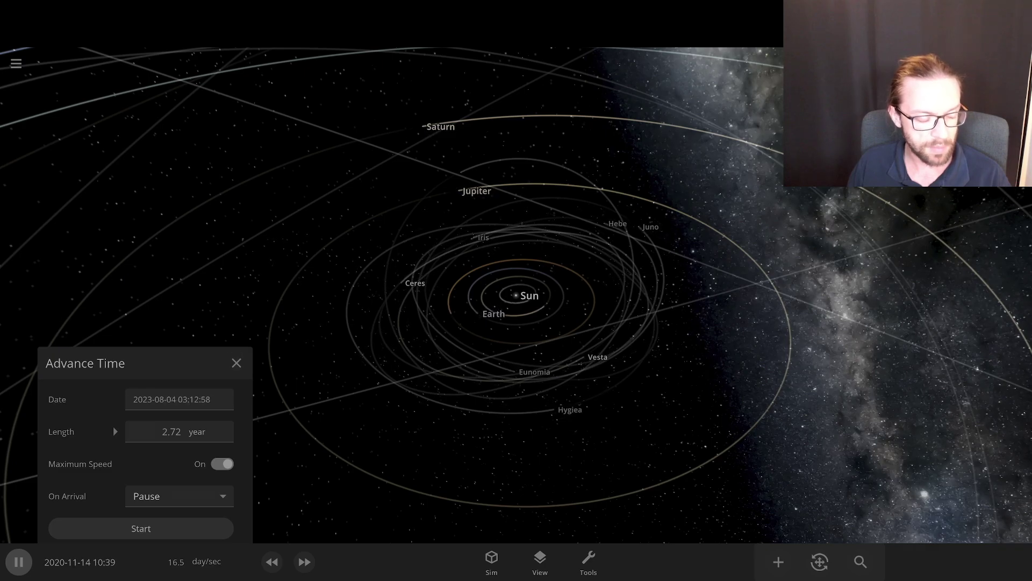
pyautogui.click(236, 363)
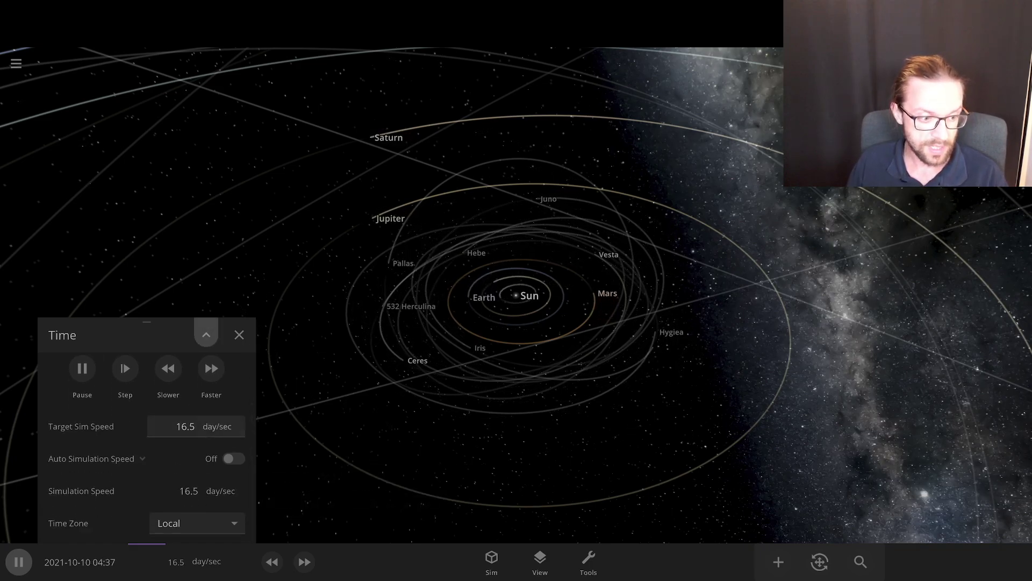
pyautogui.click(239, 335)
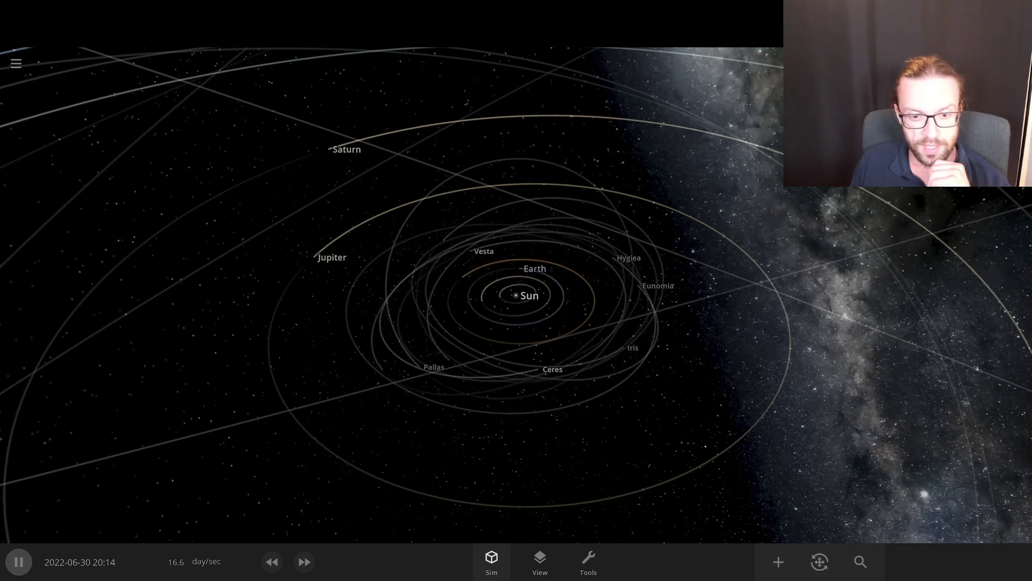
# - Review the simulation's overall object statistics and examine the option for gravity between objects
pyautogui.click(492, 561)
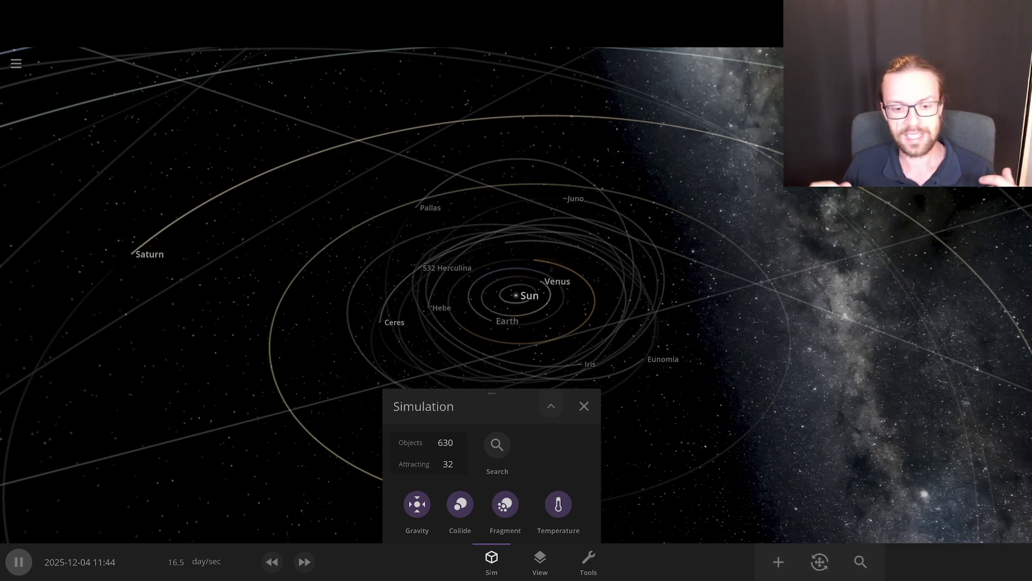
pyautogui.click(428, 452)
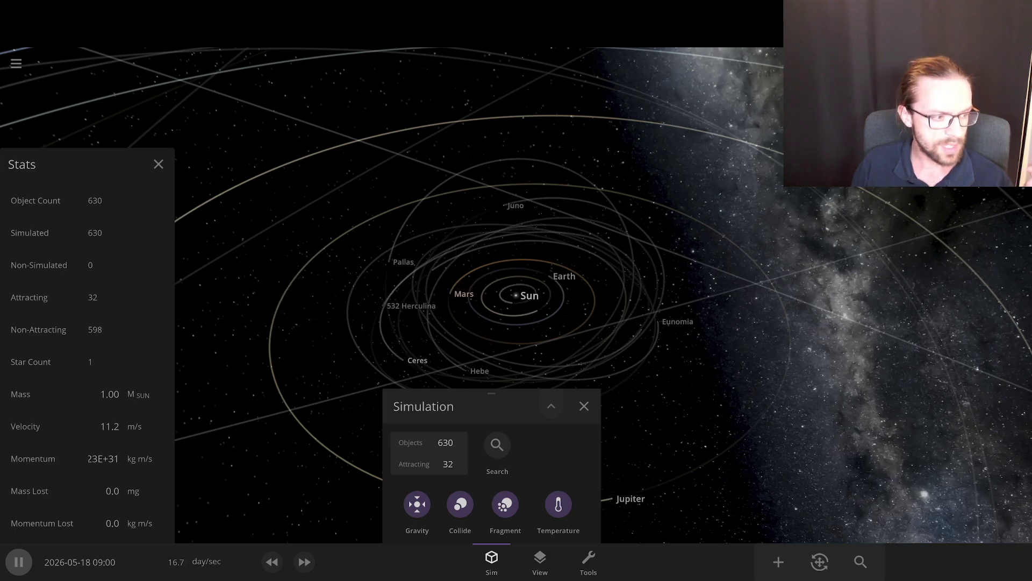
pyautogui.moveTo(49, 361)
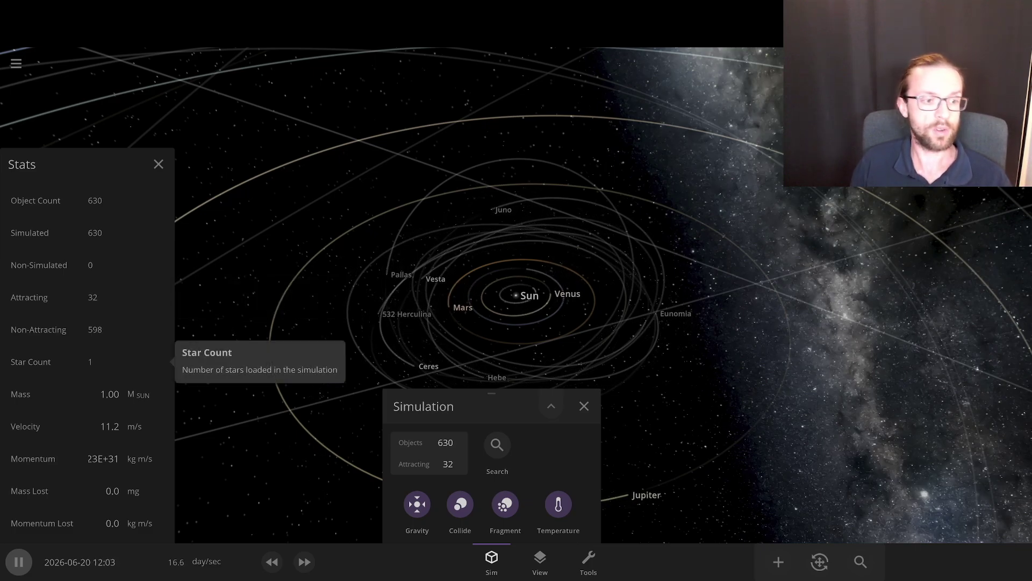
pyautogui.moveTo(672, 377); pyautogui.dragTo(833, 349)
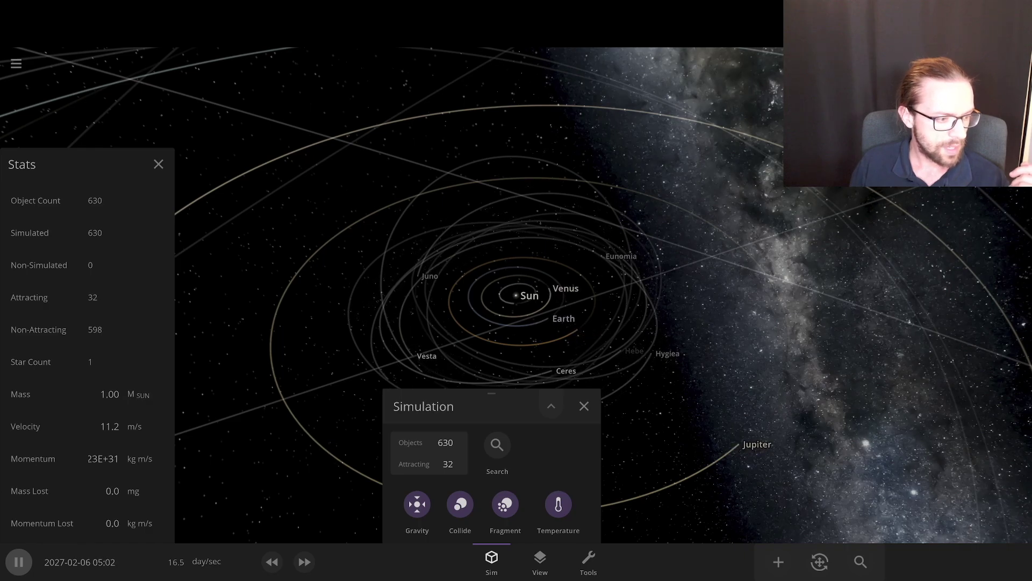
pyautogui.scroll(-1, 86, 344)
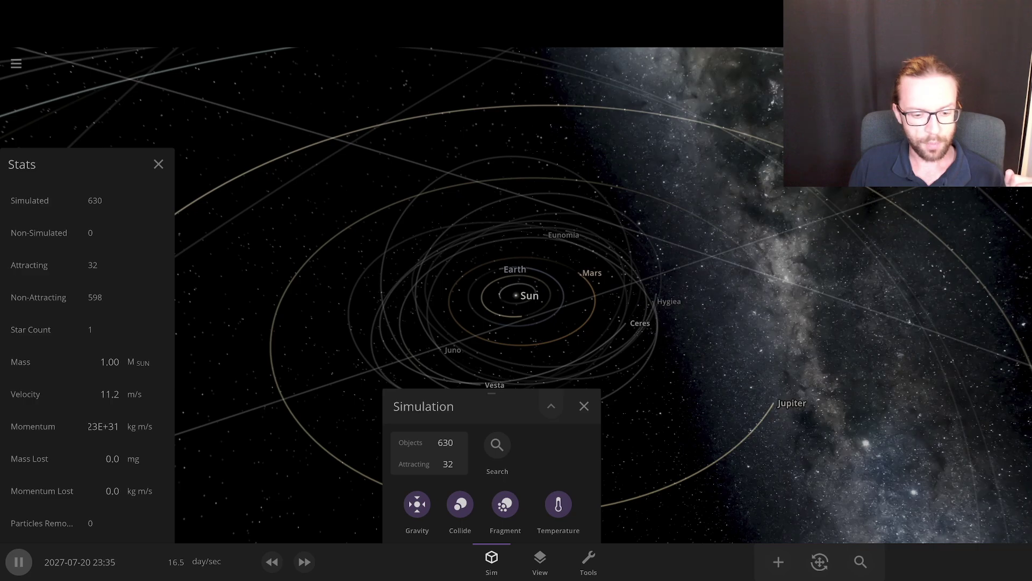
pyautogui.click(158, 164)
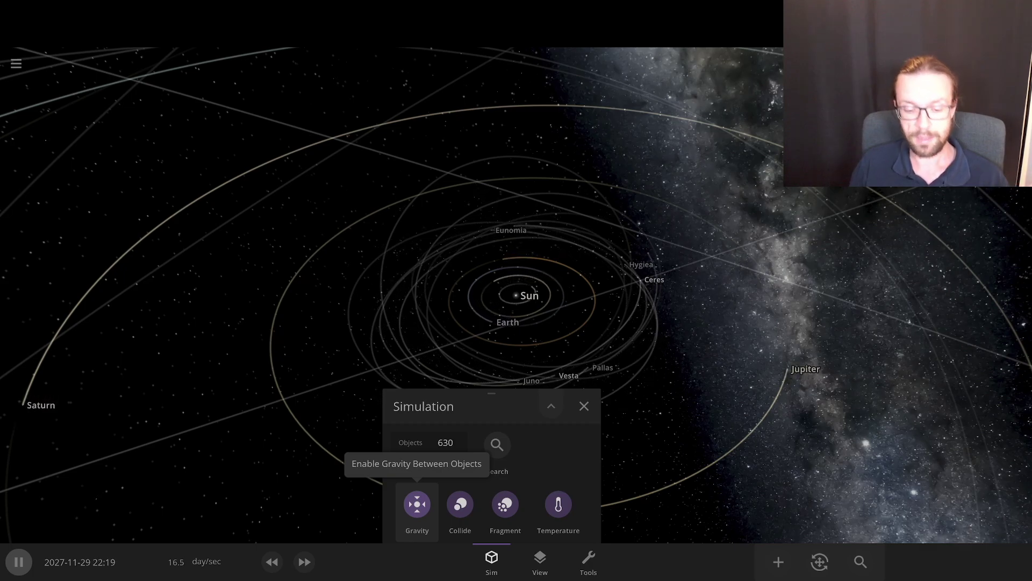
pyautogui.click(417, 504)
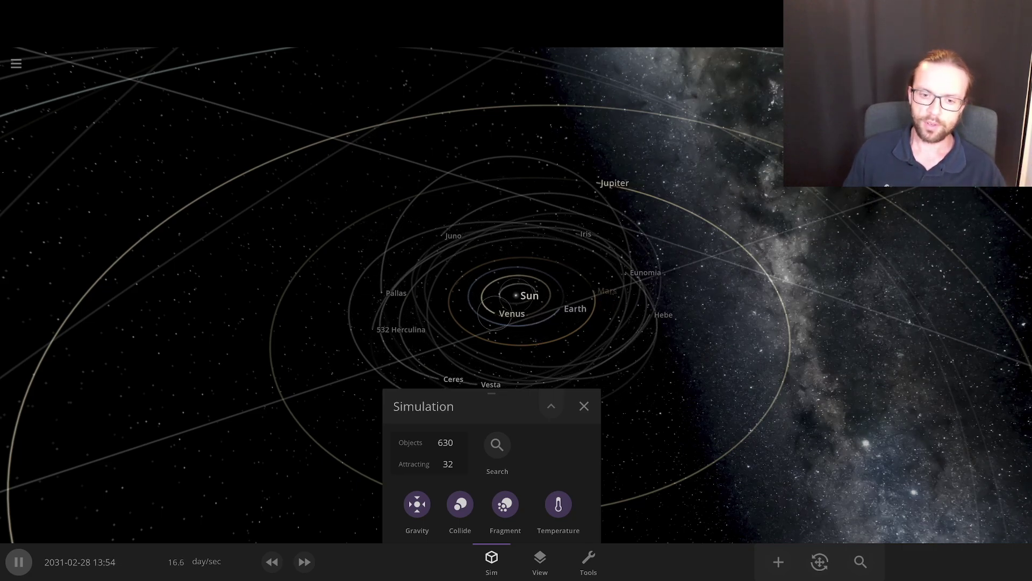
# - Turn gravity off for the whole simulation and switch it back on to demonstrate its effect on the orbits
pyautogui.scroll(-2, 516, 295)
pyautogui.scroll(7, 516, 295)
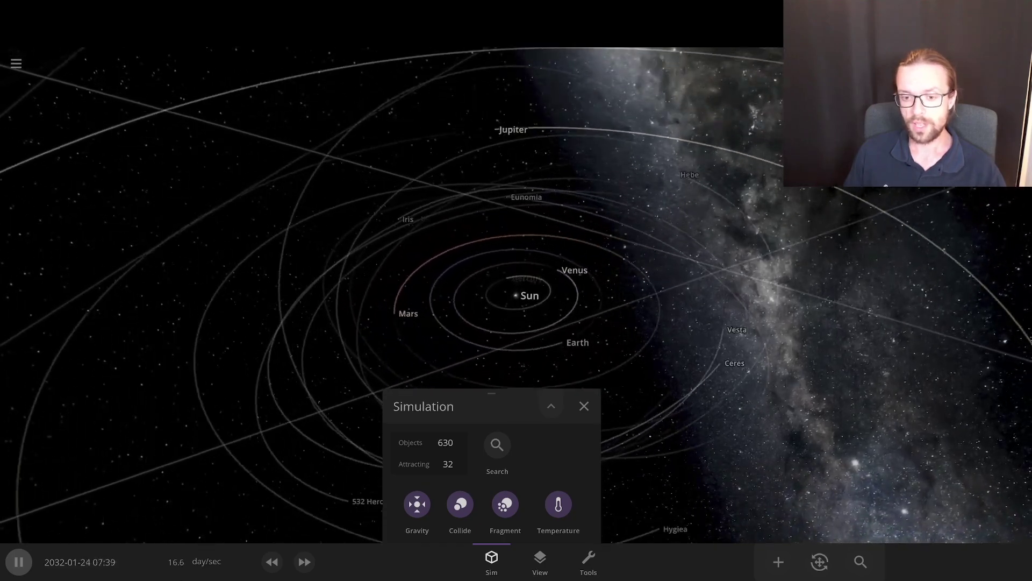
pyautogui.click(417, 504)
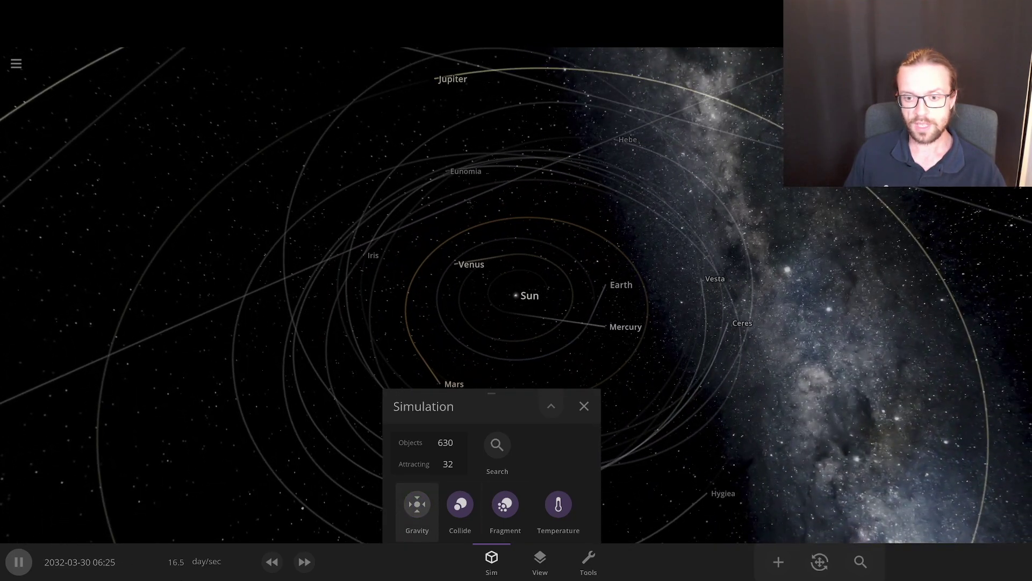
pyautogui.click(417, 504)
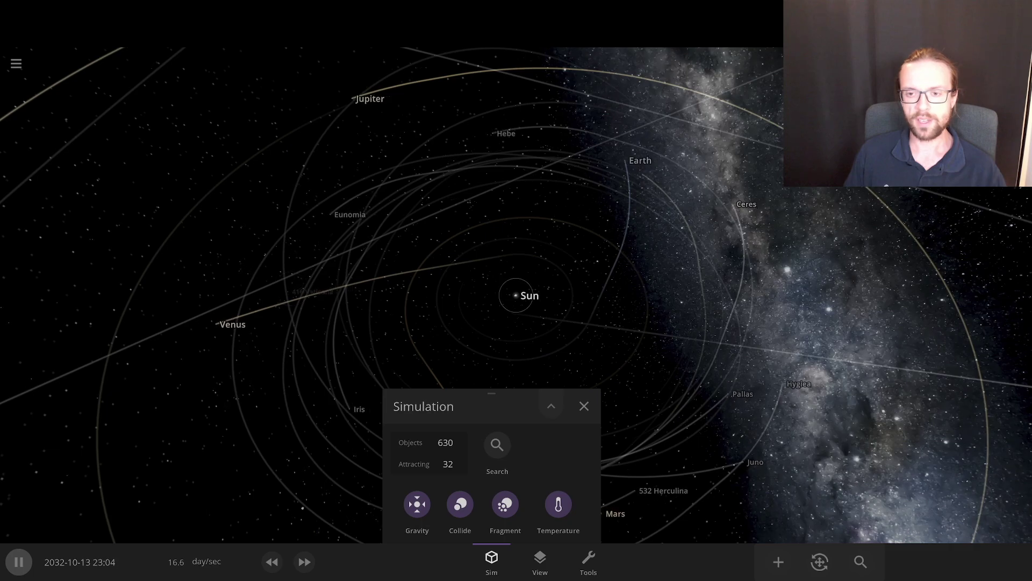
# - Restart the Solar System simulation from its initial state and confirm the restart
pyautogui.click(134, 562)
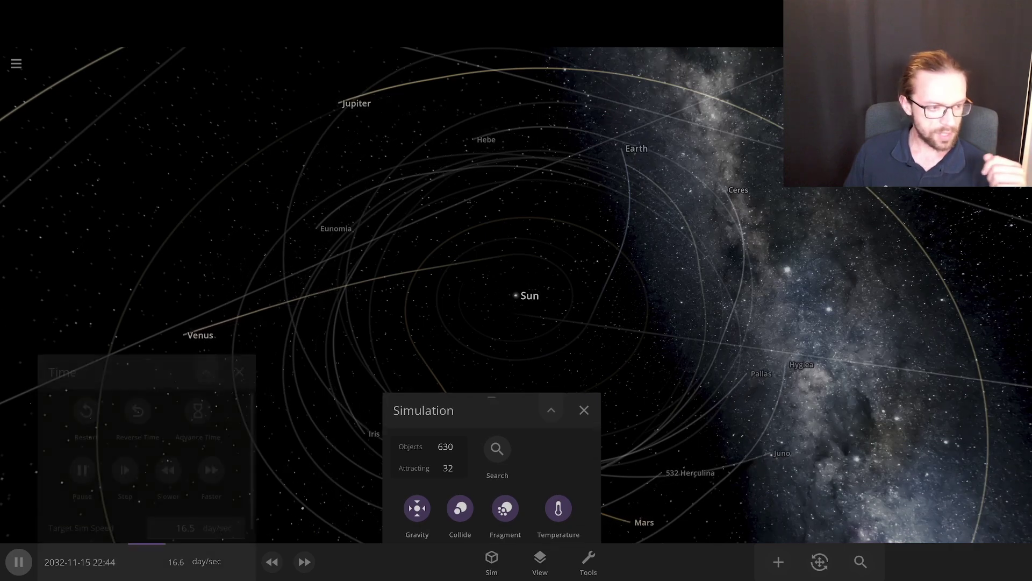
pyautogui.click(86, 373)
pyautogui.click(584, 358)
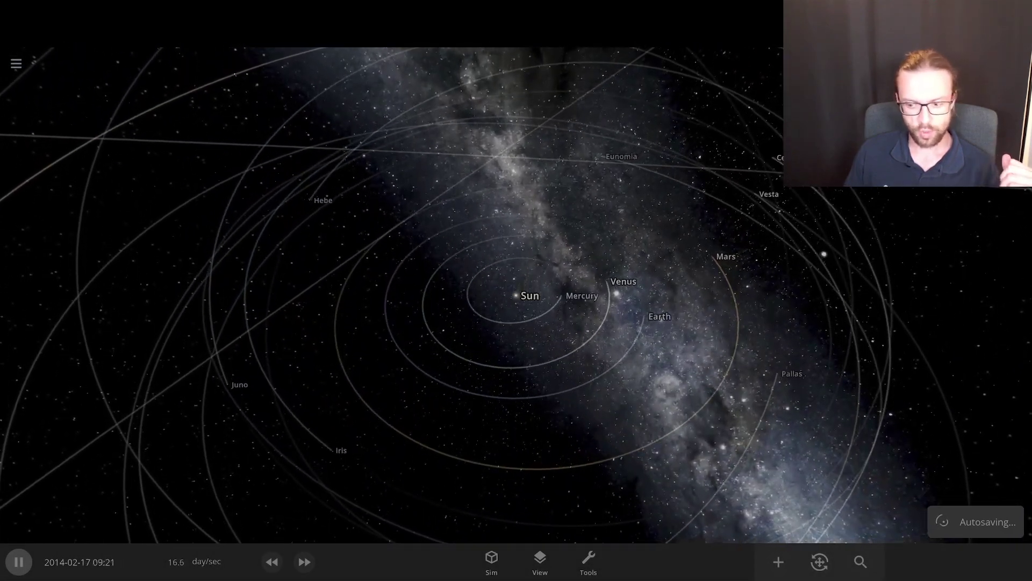
# - Expand the full simulation options, try a gravitational constant of 2.00 G and return it to 1.00 G
pyautogui.click(492, 562)
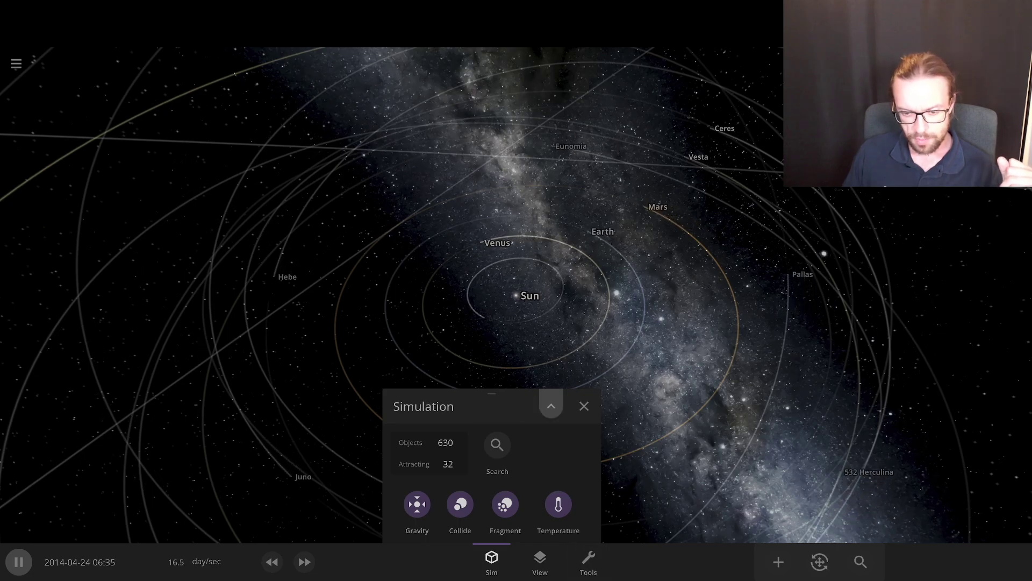
pyautogui.click(551, 406)
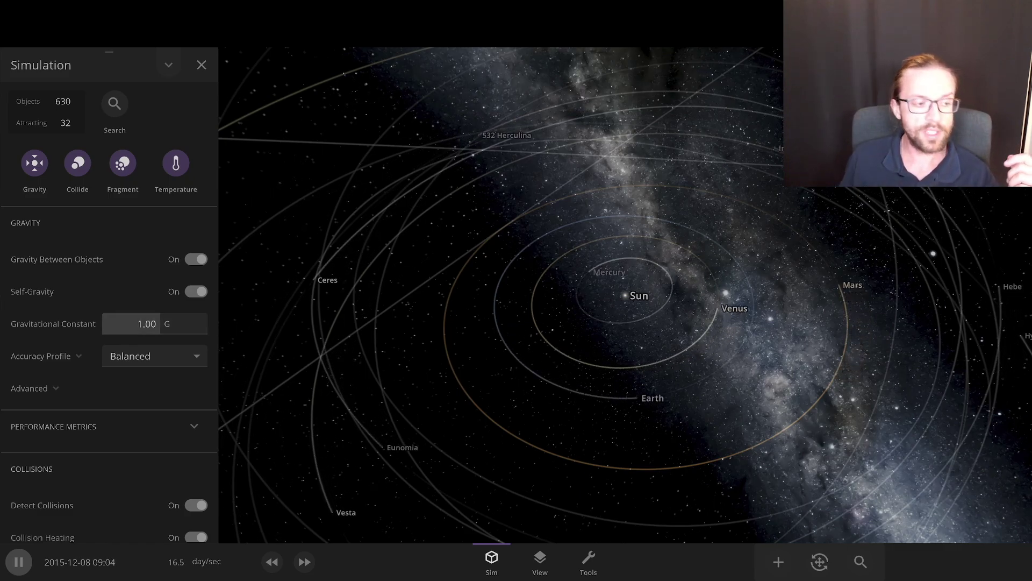
pyautogui.moveTo(132, 324)
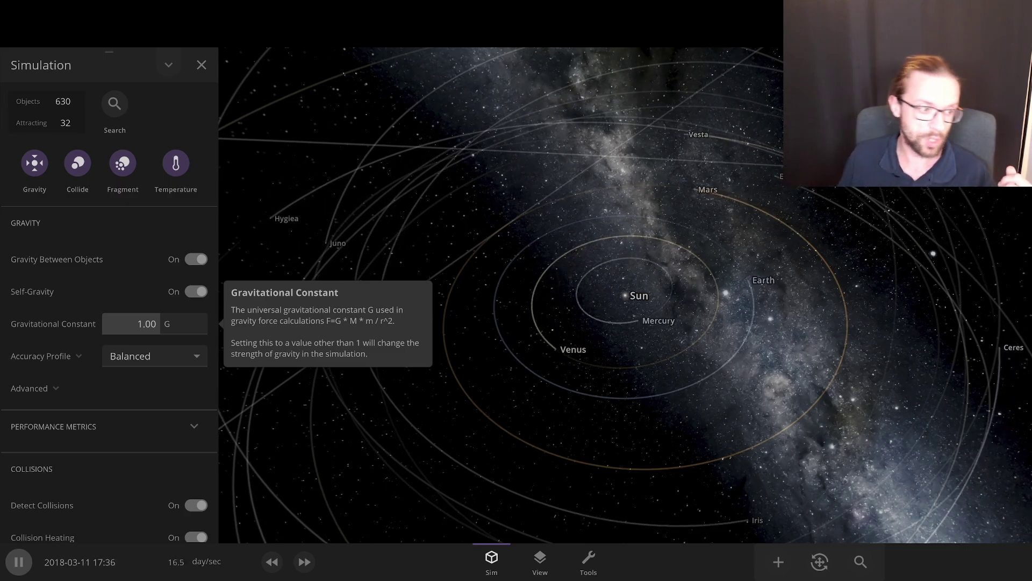
pyautogui.click(147, 324)
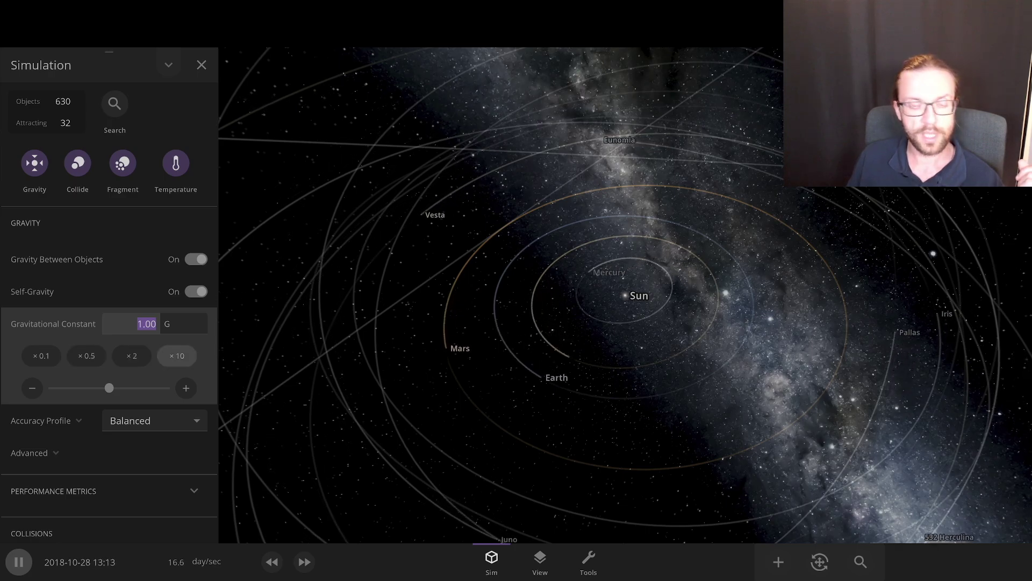
pyautogui.moveTo(182, 324)
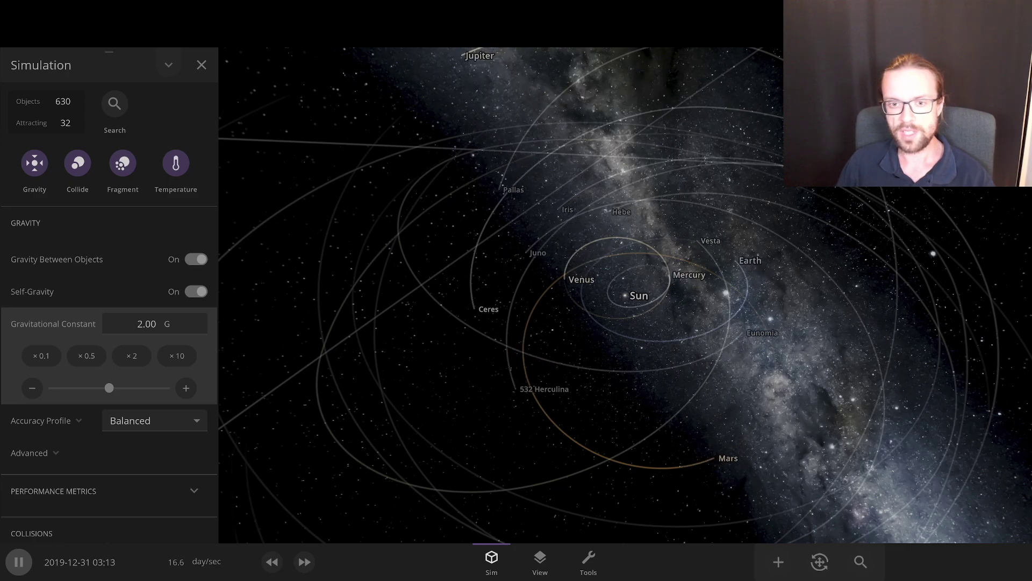
pyautogui.click(132, 355)
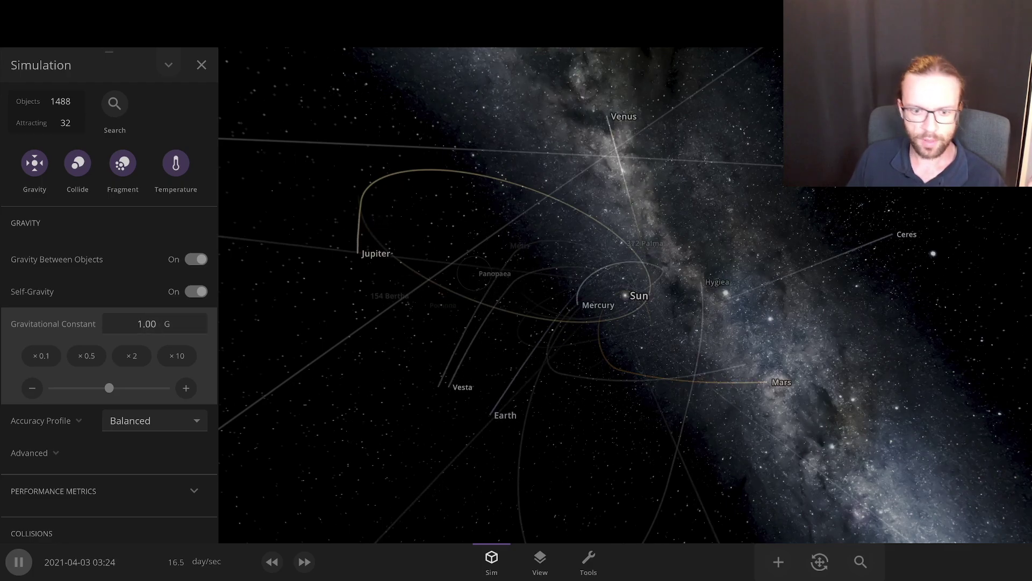
# - Restart the simulation to restore the planets' original orbits
pyautogui.click(161, 562)
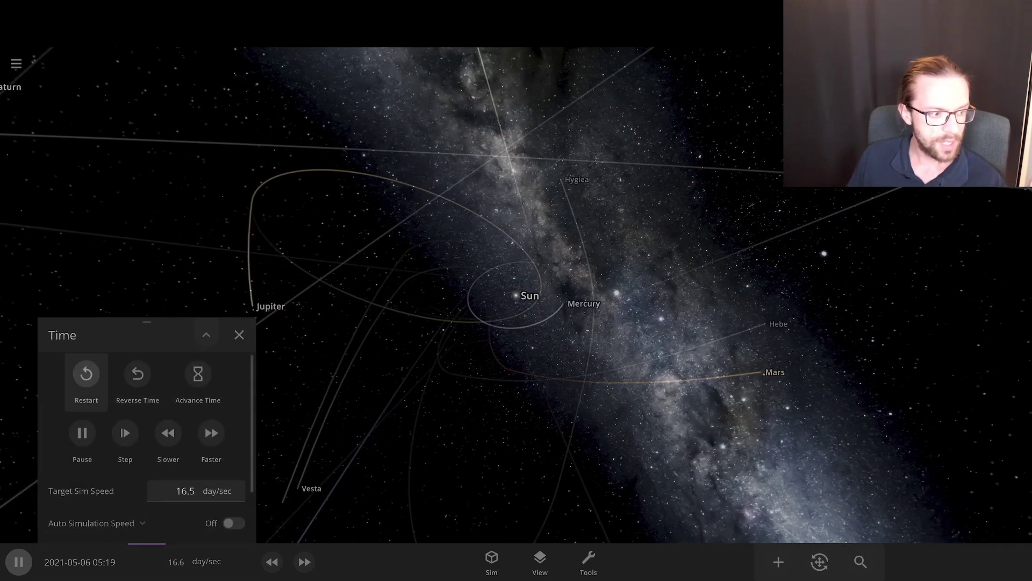
pyautogui.click(86, 373)
pyautogui.click(584, 358)
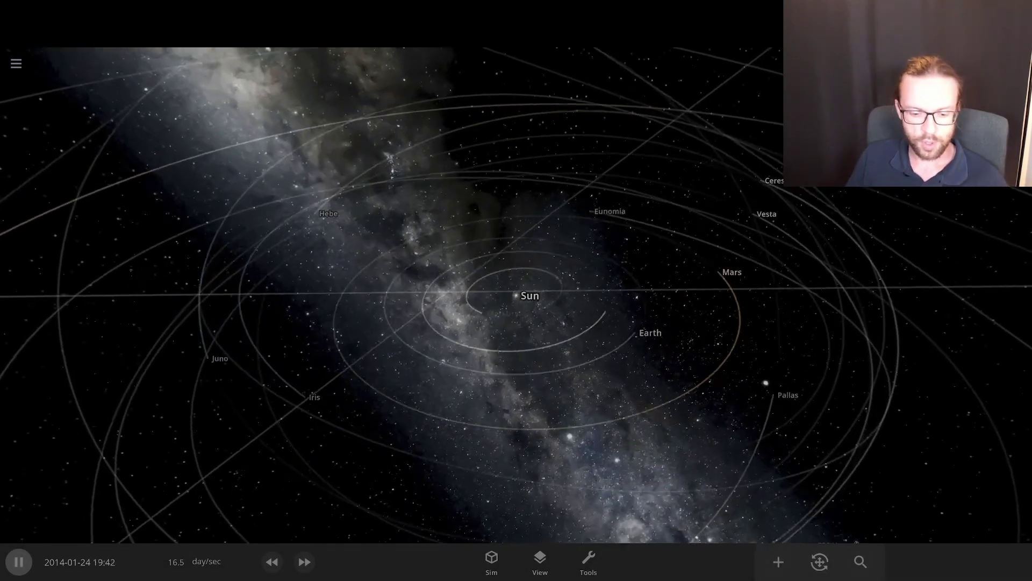
# - Reopen the full simulation options and examine the gravitational constant, the accuracy profile choices and the advanced gravity settings
pyautogui.click(492, 562)
pyautogui.click(552, 406)
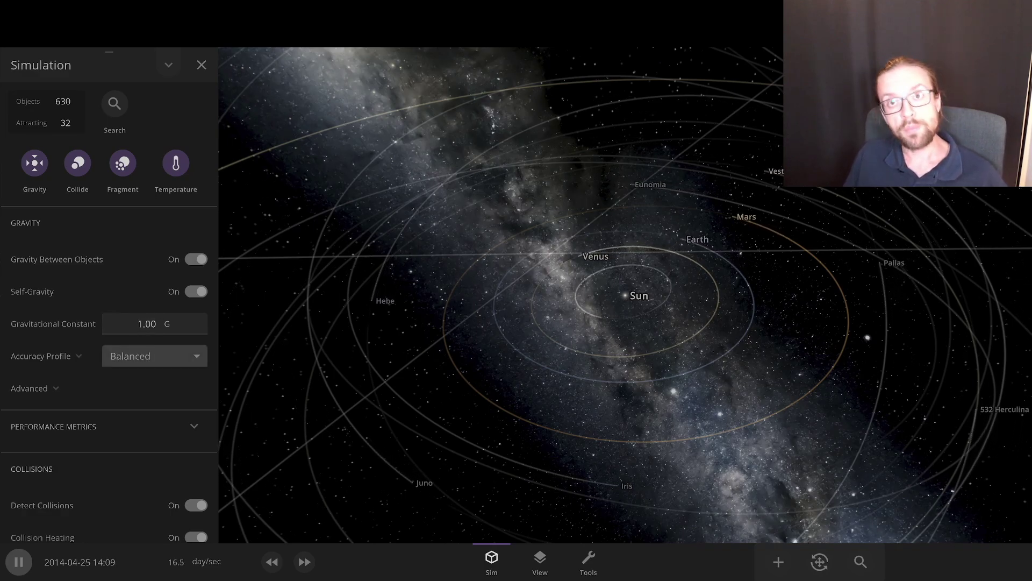
pyautogui.moveTo(53, 324)
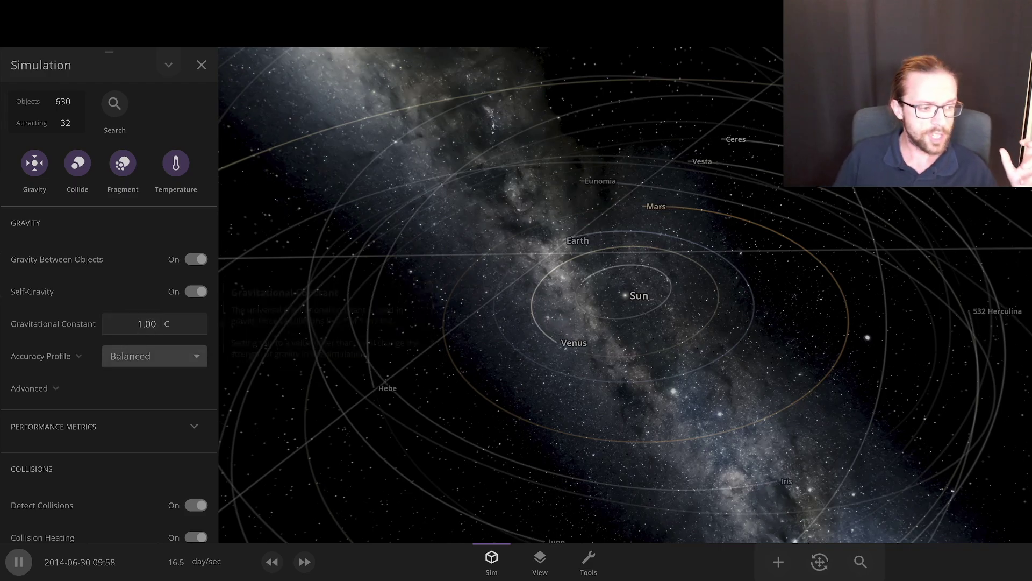
pyautogui.moveTo(154, 356)
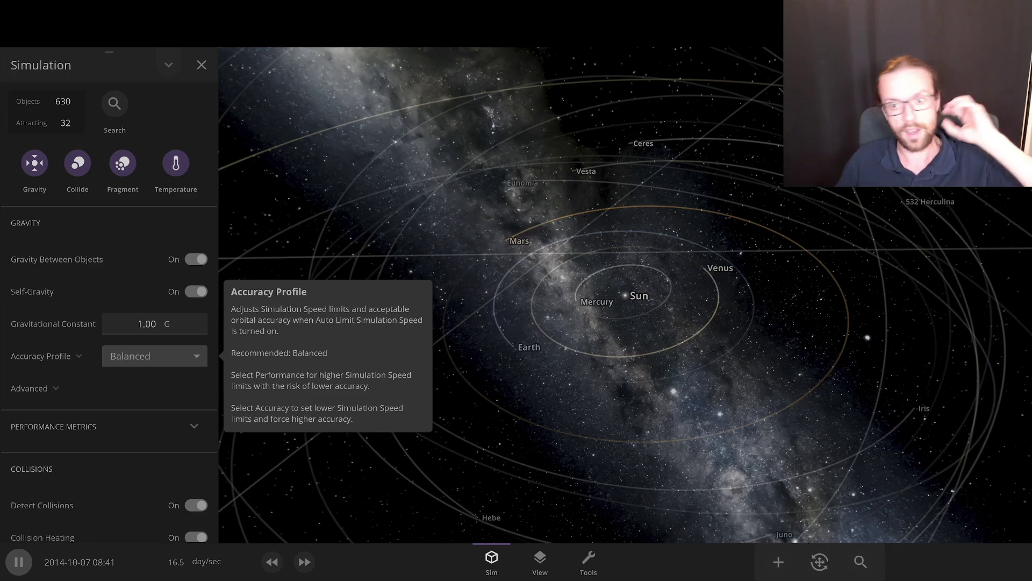
pyautogui.click(154, 356)
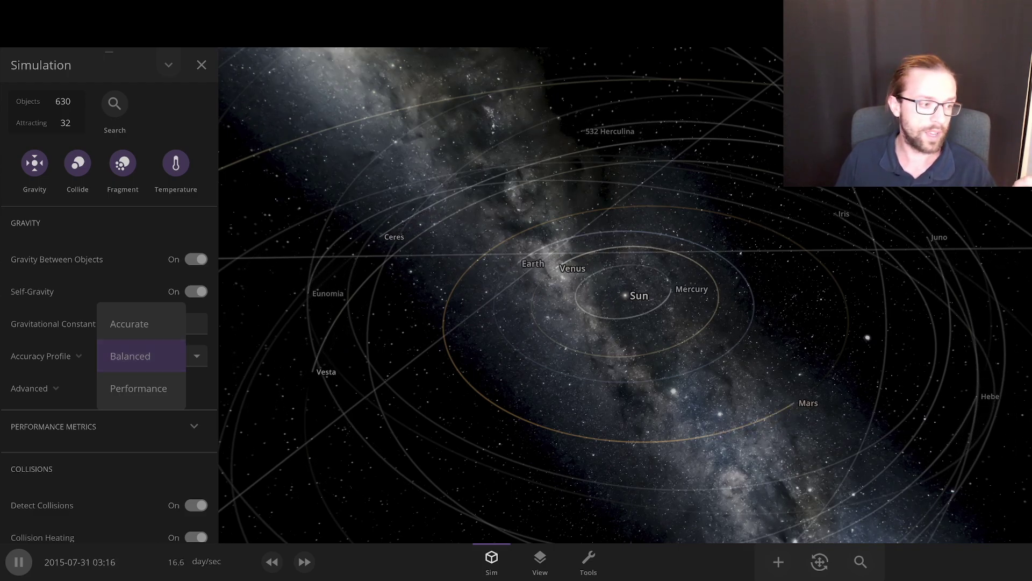
pyautogui.click(29, 388)
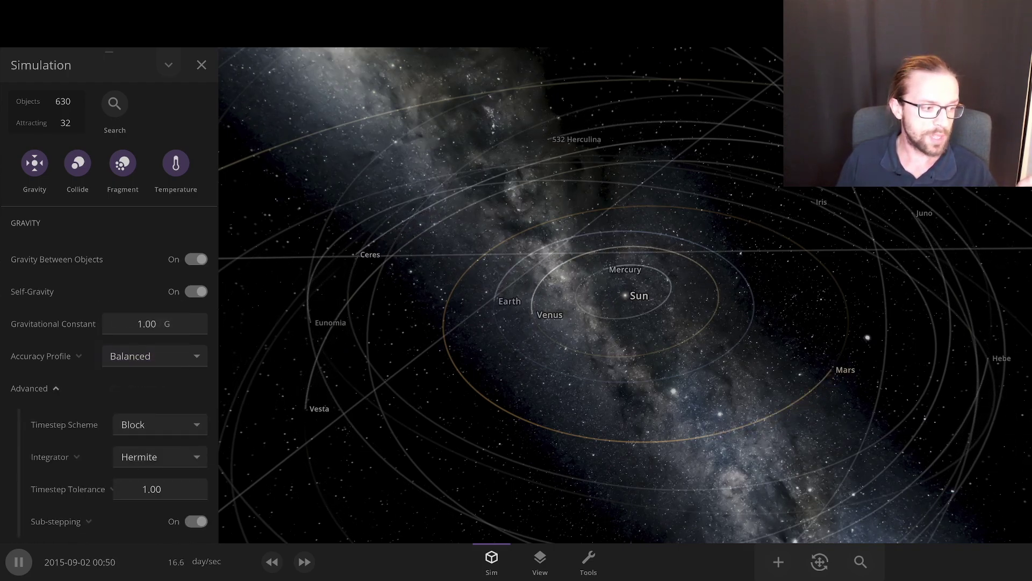
pyautogui.scroll(-3, 108, 323)
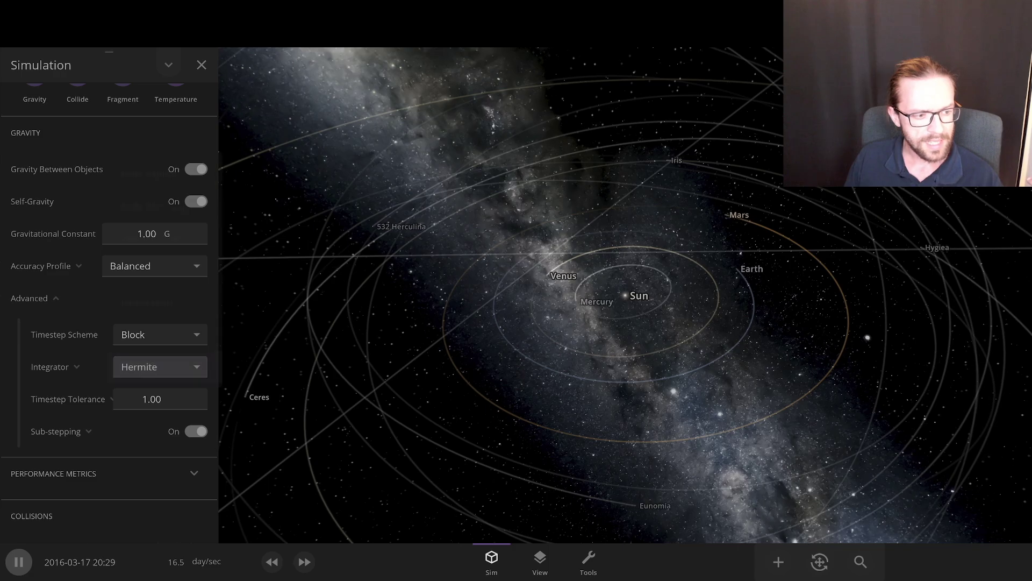
# - Change the gravity integrator to Euler Explicit and speed the simulation up to about 6.2 months per second to observe the orbits
pyautogui.click(159, 367)
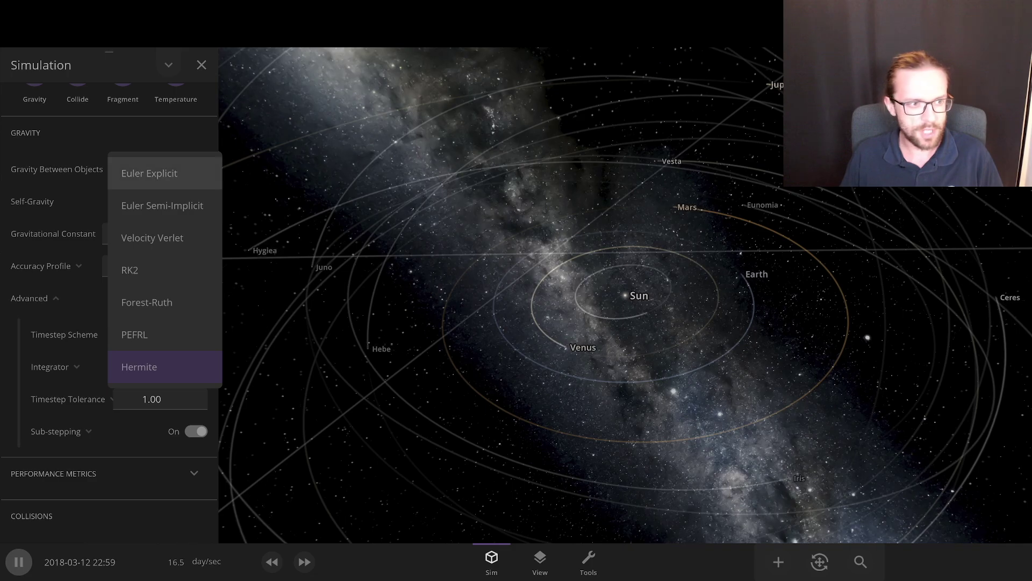
pyautogui.click(149, 173)
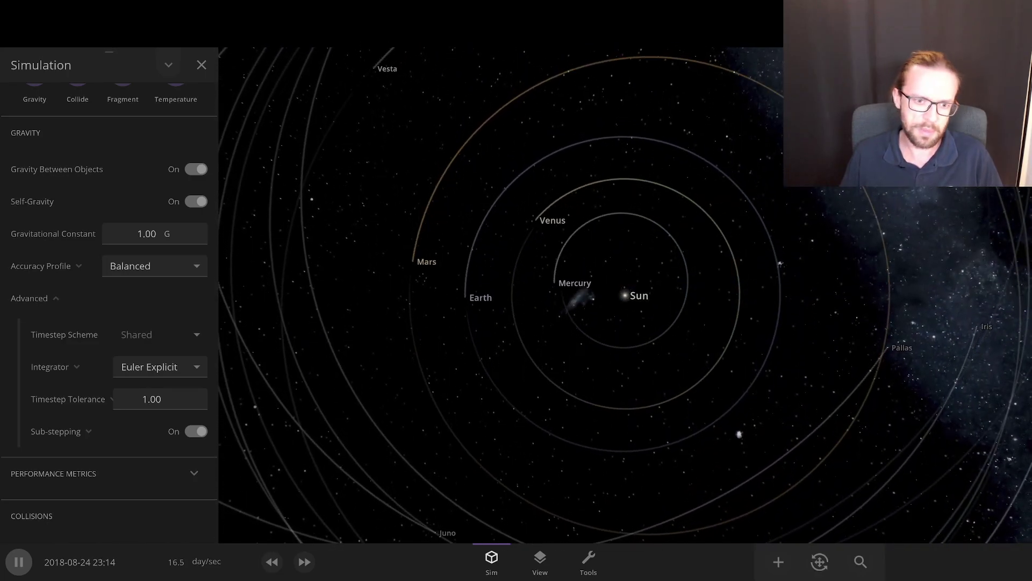
pyautogui.press('.')
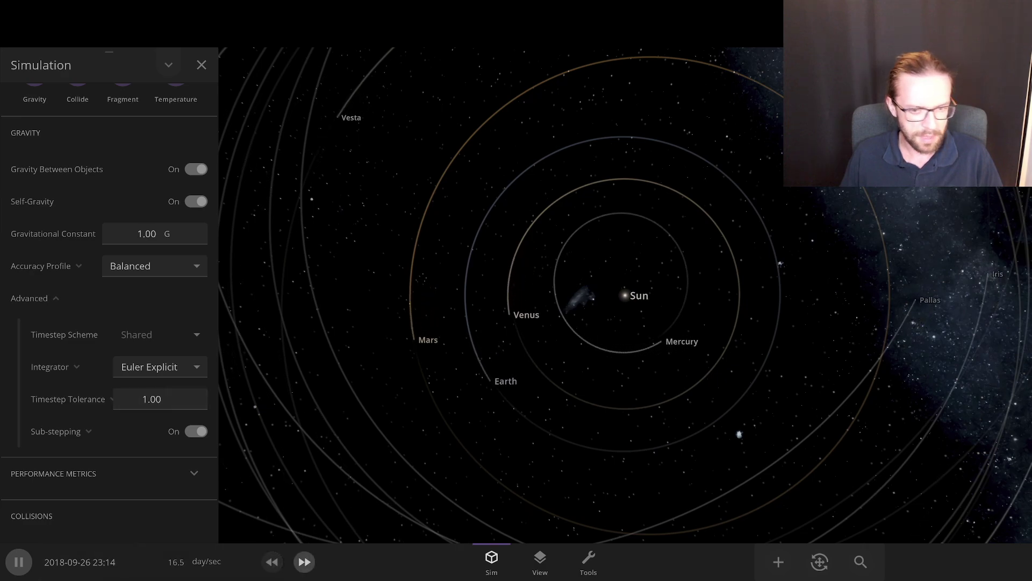
pyautogui.press('.')
pyautogui.press('.')
pyautogui.press('.')
pyautogui.press('.')
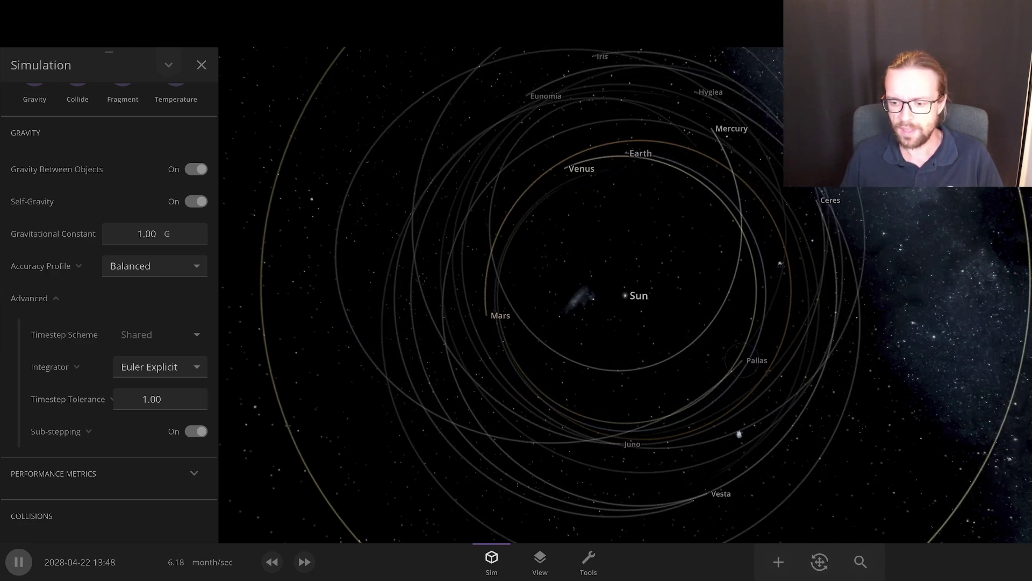
pyautogui.scroll(-5, 702, 367)
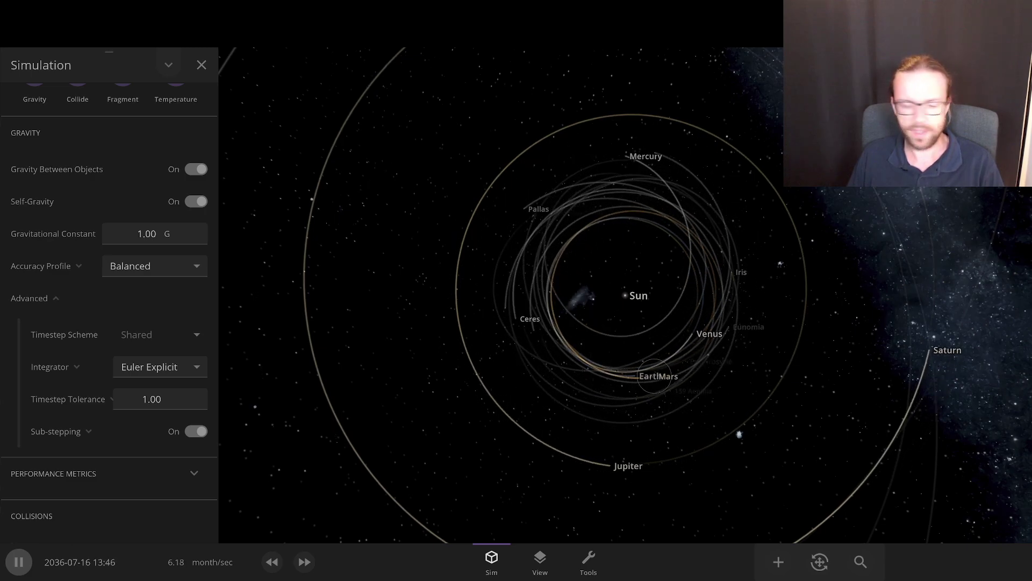
# - Set the gravity integrator back to Hermite, collapse the advanced settings and restart the simulation from its beginning
pyautogui.click(160, 366)
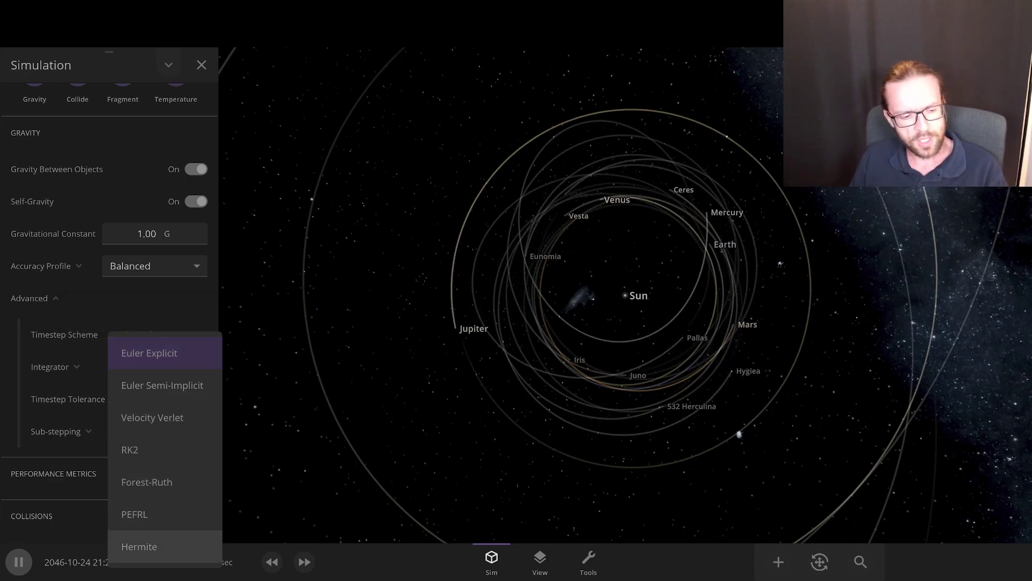
pyautogui.click(139, 546)
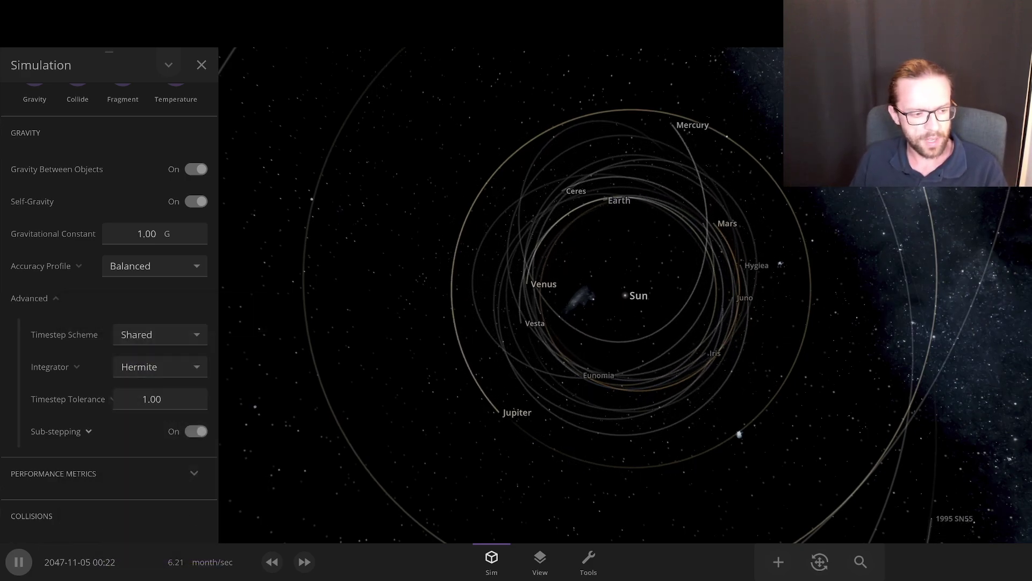
pyautogui.click(32, 298)
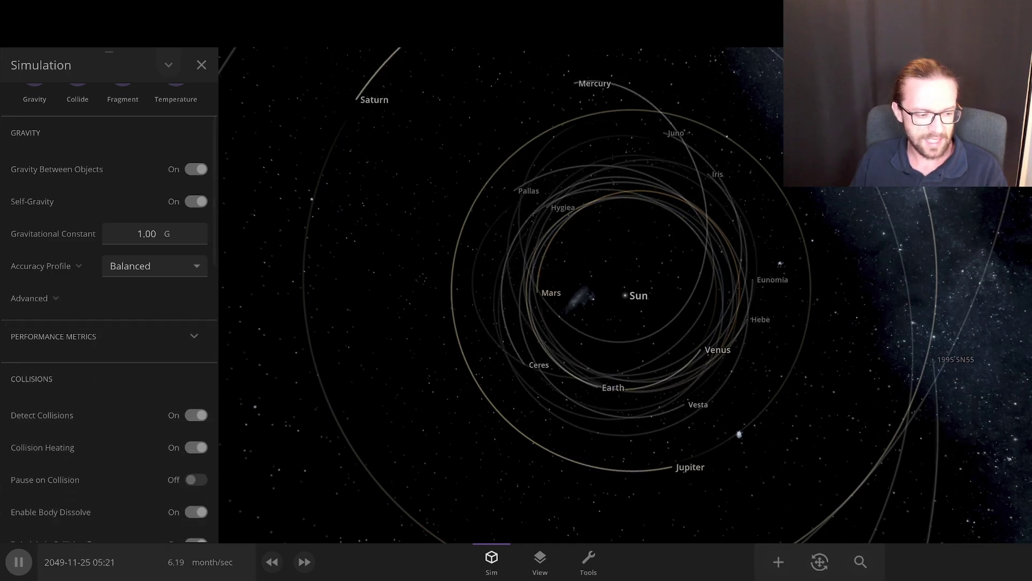
pyautogui.click(108, 561)
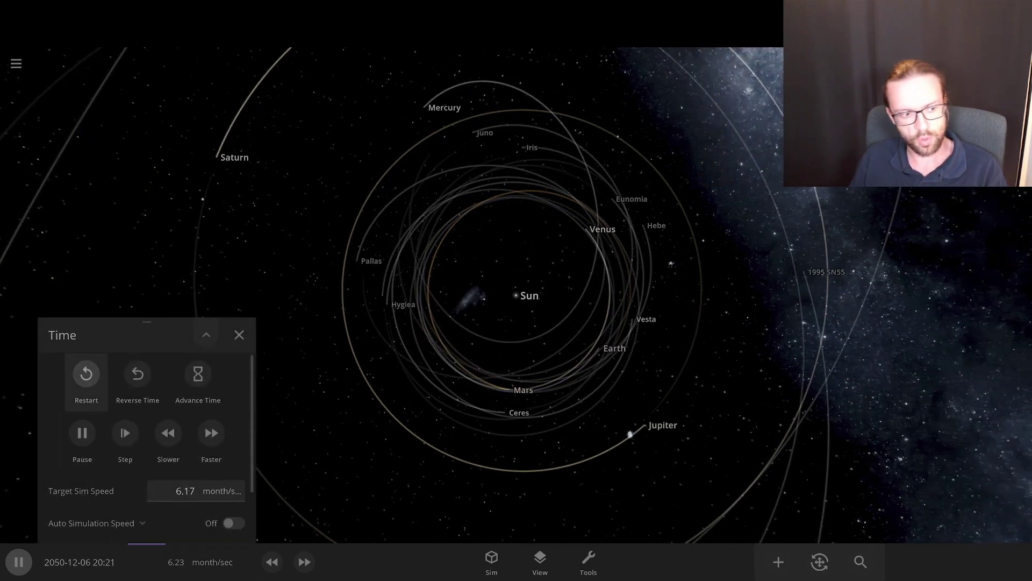
pyautogui.click(86, 374)
pyautogui.press('Return')
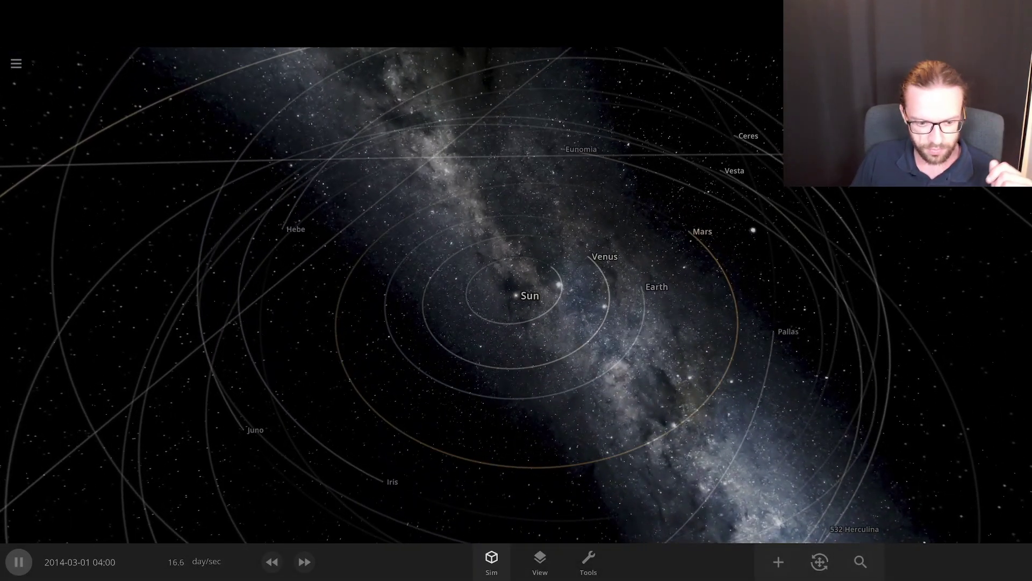
# - Review the full simulation options for performance metrics, collisions, fragment creation and temperature
pyautogui.click(491, 562)
pyautogui.click(551, 405)
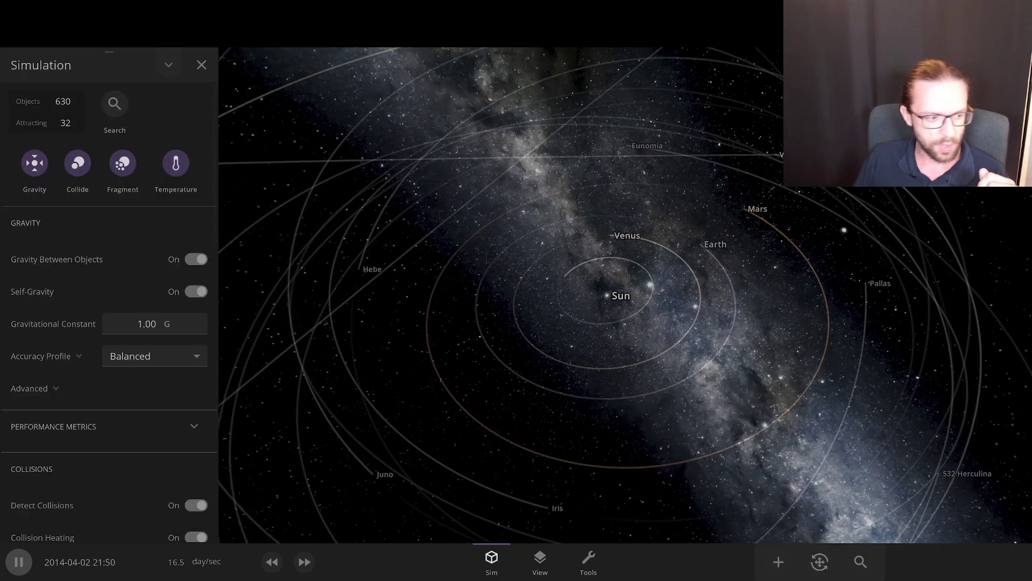
pyautogui.click(194, 426)
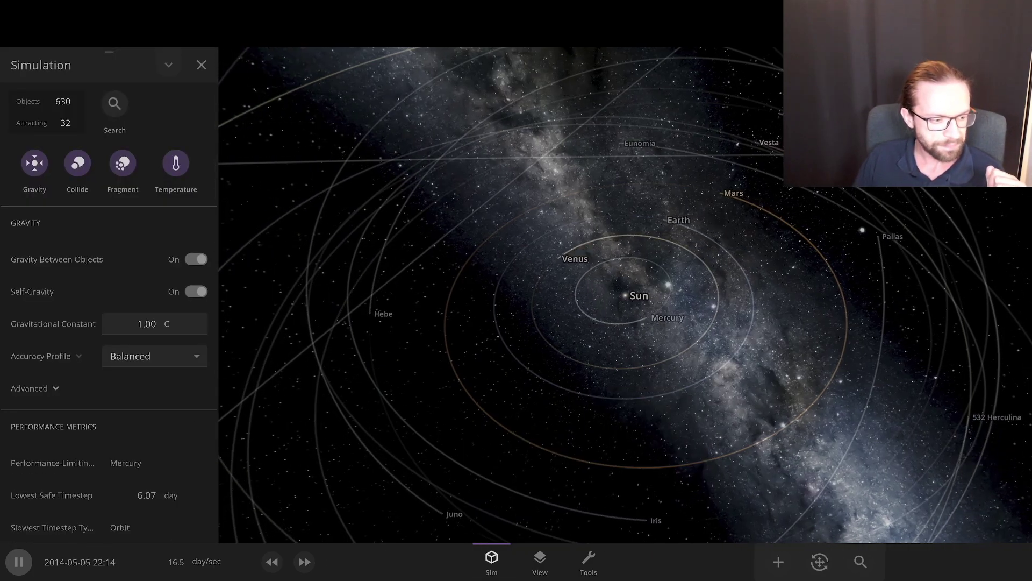
pyautogui.scroll(-5, 109, 295)
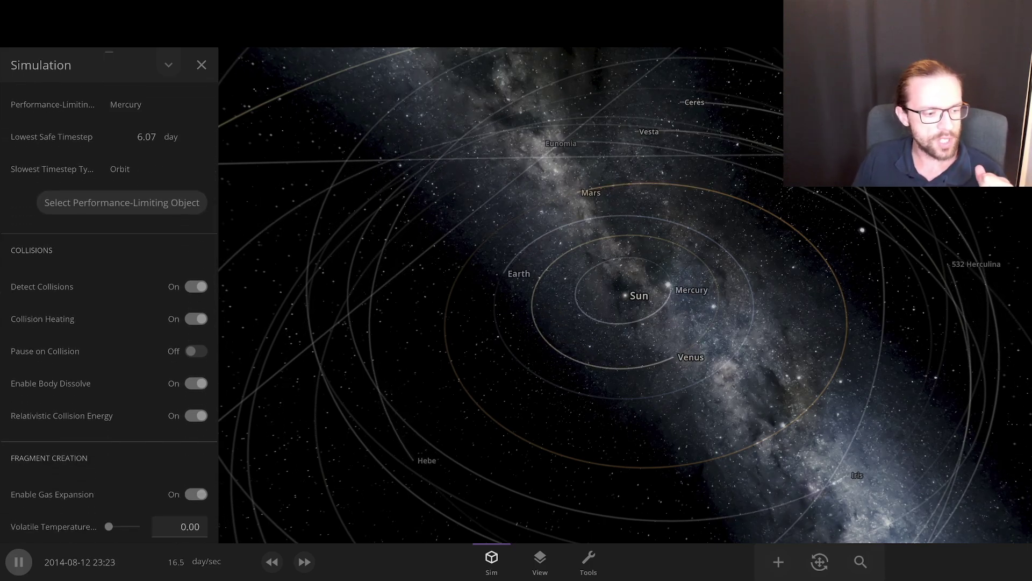
pyautogui.scroll(-5, 107, 295)
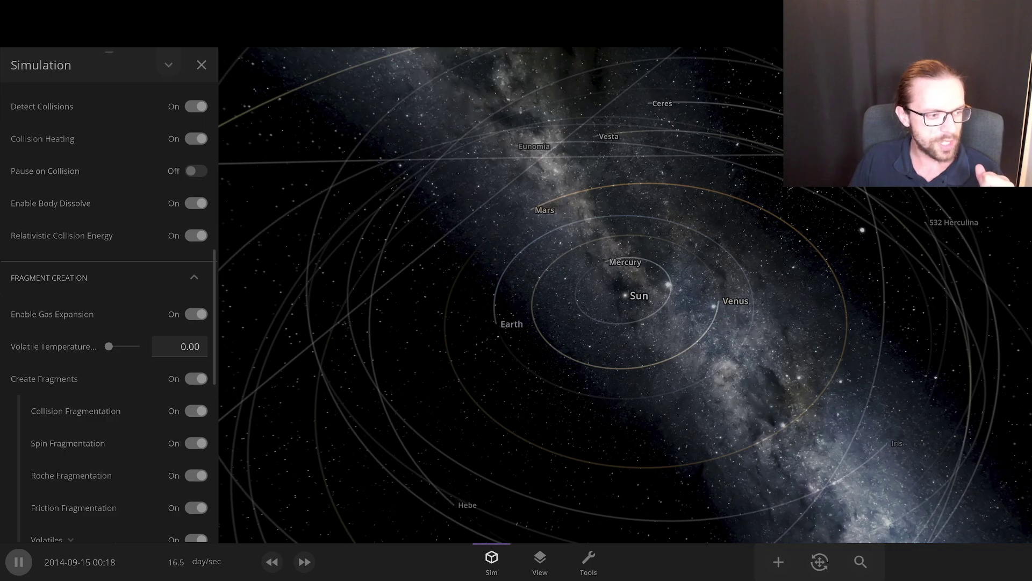
pyautogui.scroll(-3, 108, 295)
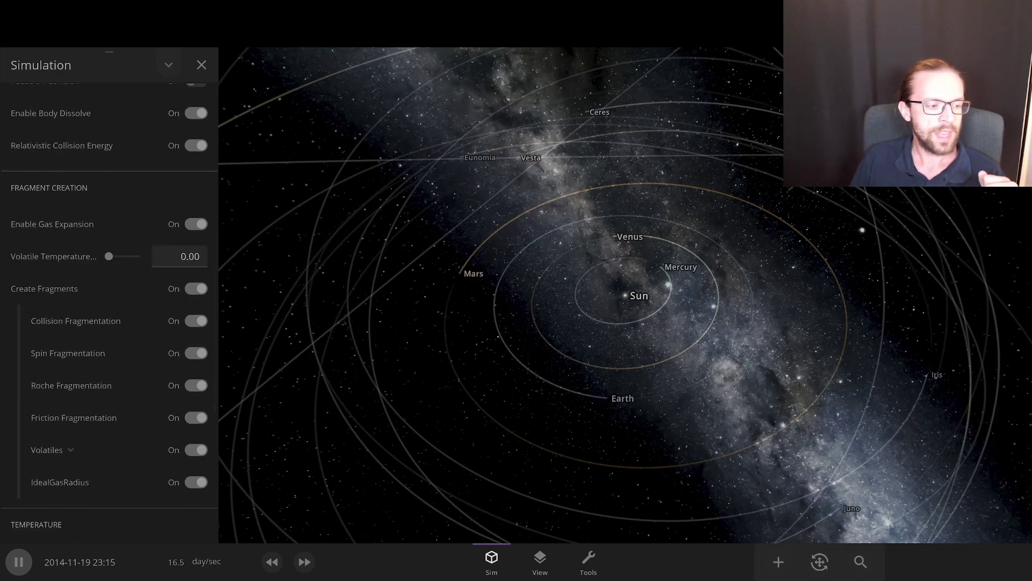
pyautogui.scroll(-6, 108, 296)
pyautogui.scroll(3, 107, 295)
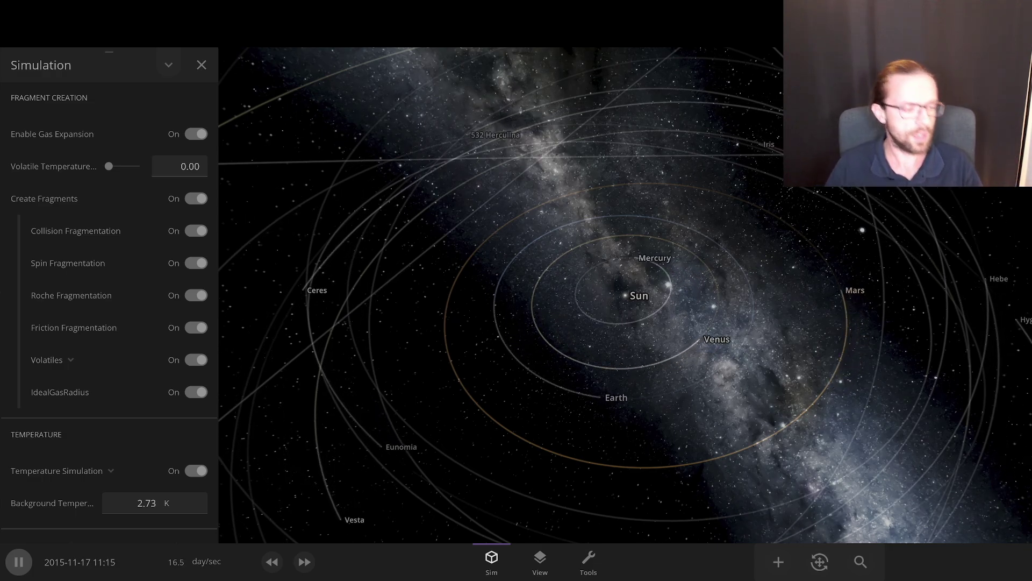
# - Review the temperature, surface materials and stellar prominences options, and close the full simulation options
pyautogui.scroll(-3, 108, 322)
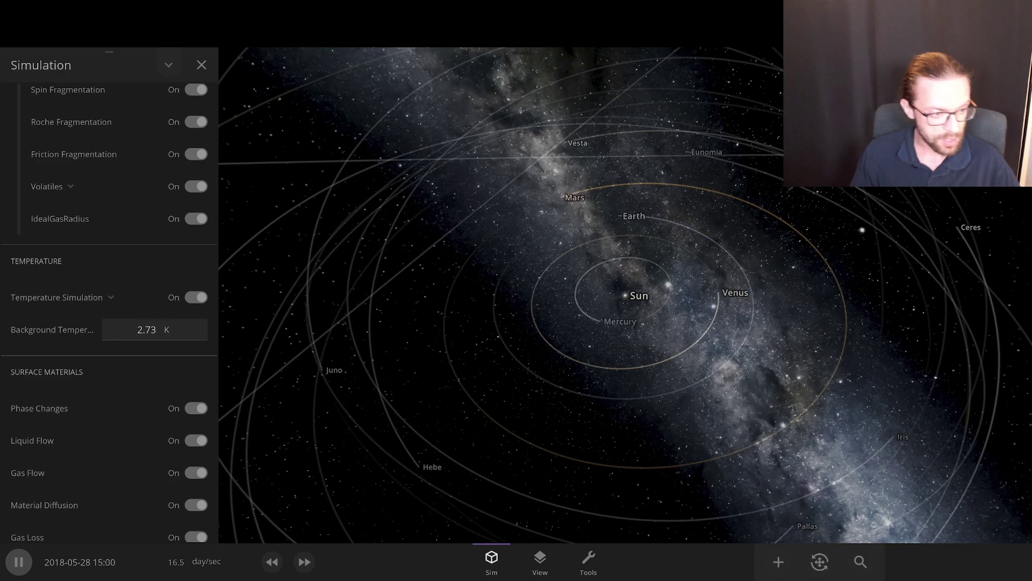
pyautogui.scroll(2, 109, 312)
pyautogui.scroll(-5, 110, 312)
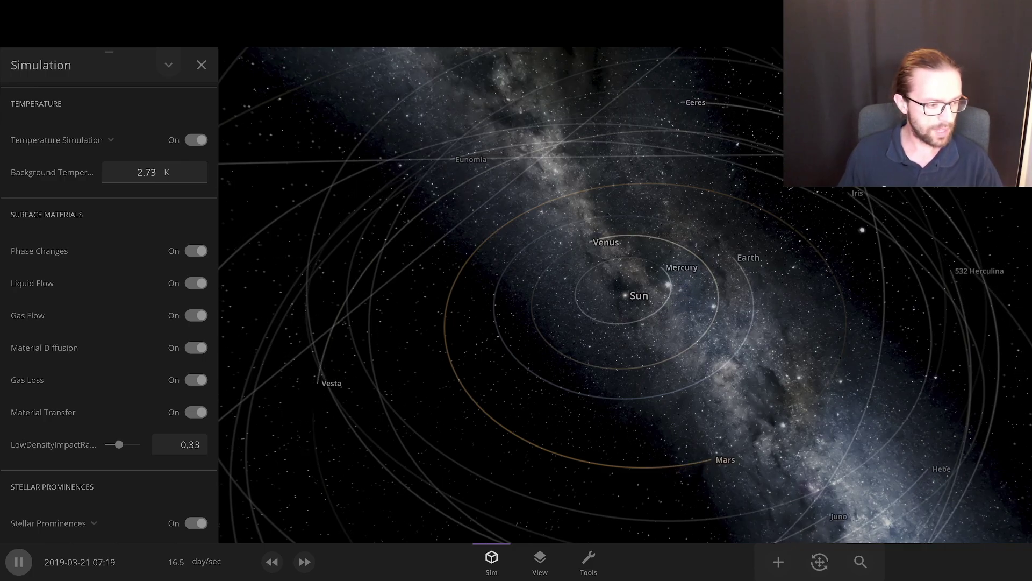
pyautogui.scroll(3, 107, 312)
pyautogui.scroll(3, 108, 312)
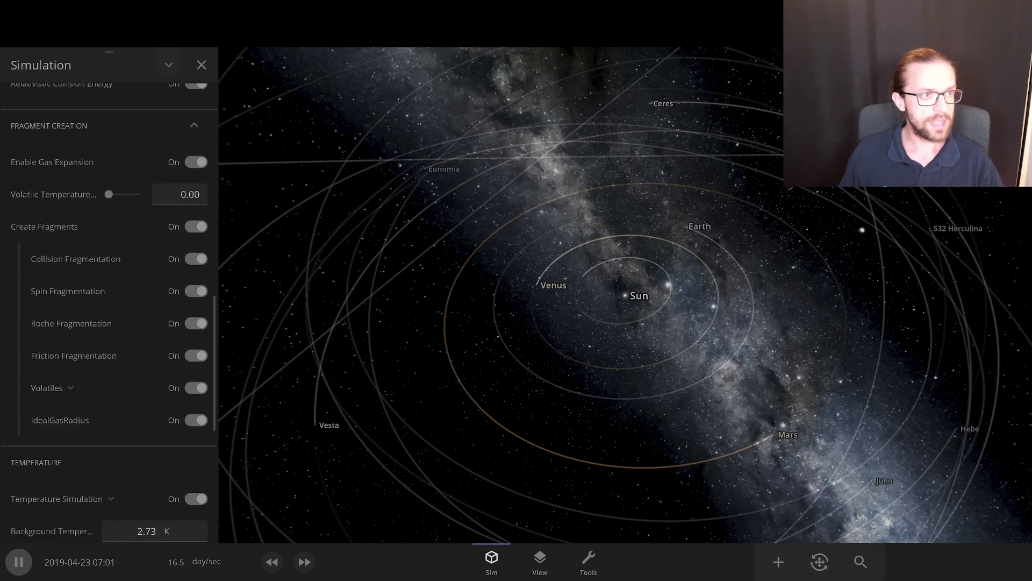
pyautogui.click(201, 64)
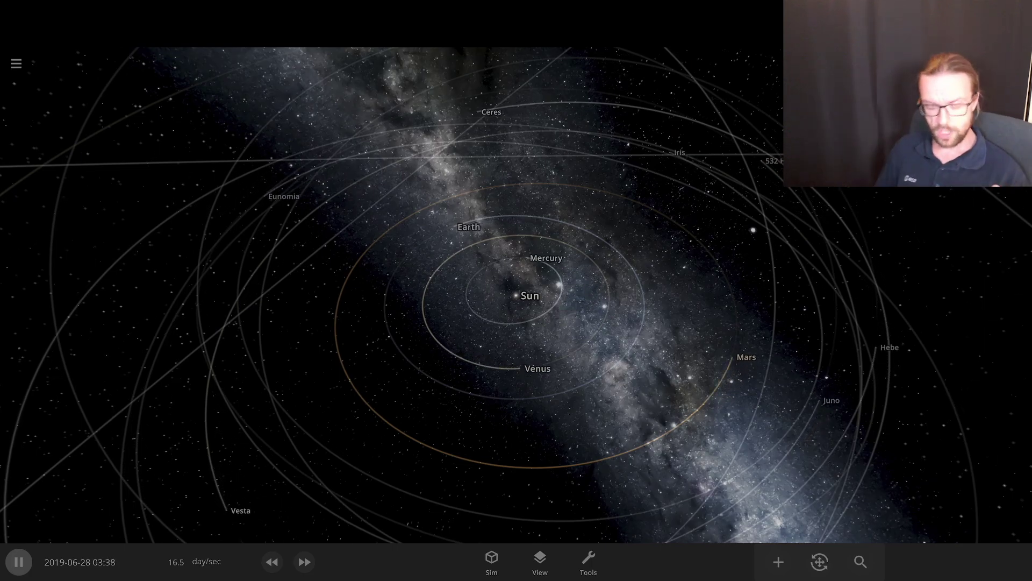
# - Open the view settings and toggle the object labels, trails and orbits to compare them, leaving labels and trails on
pyautogui.click(540, 561)
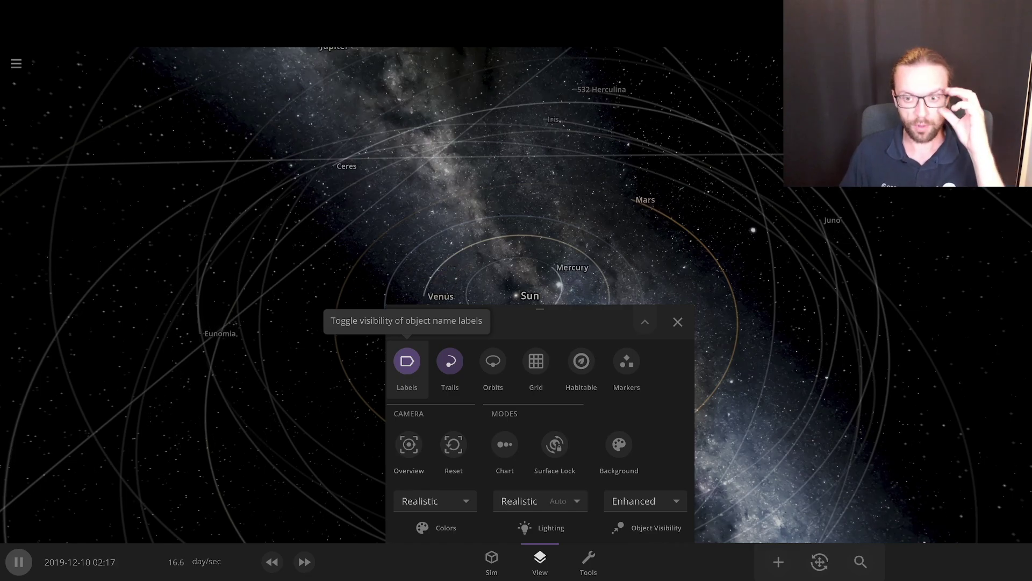
pyautogui.click(407, 360)
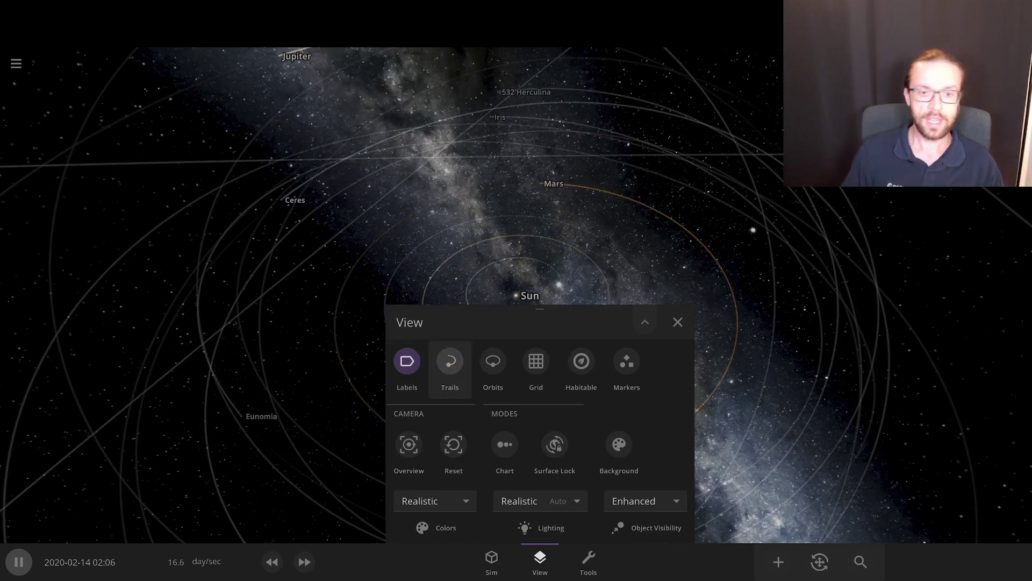
pyautogui.click(450, 360)
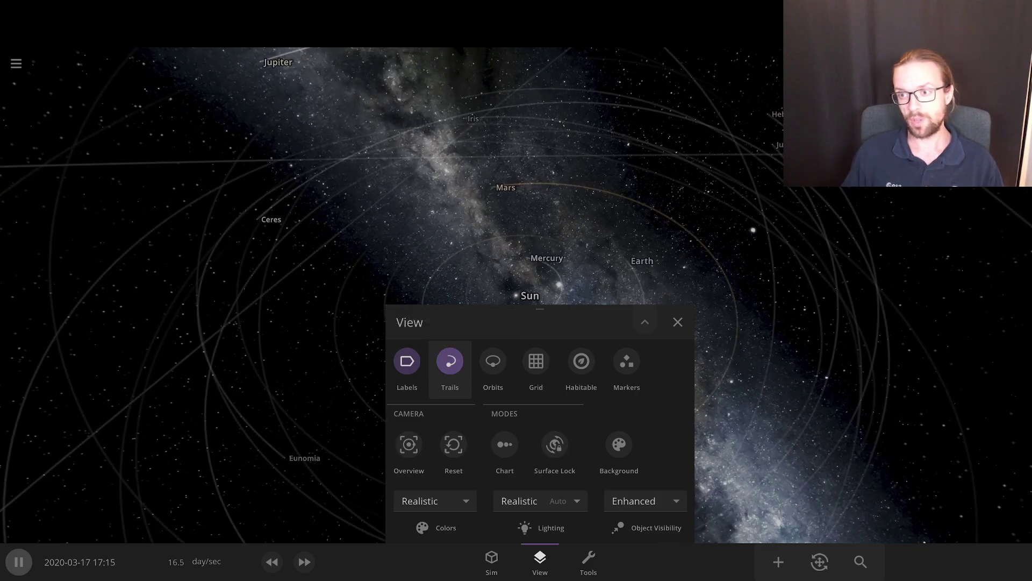
pyautogui.click(493, 361)
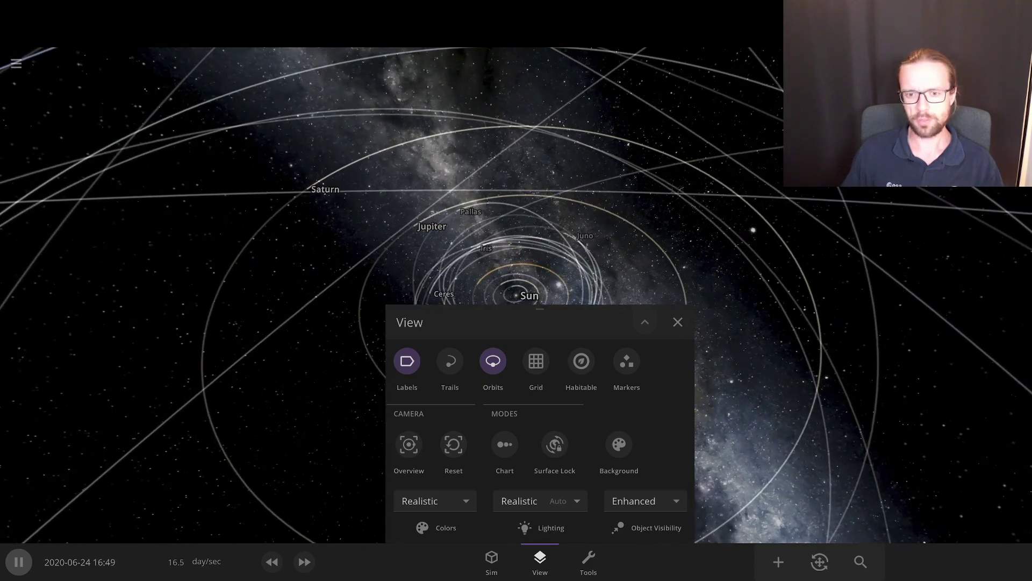
pyautogui.click(450, 361)
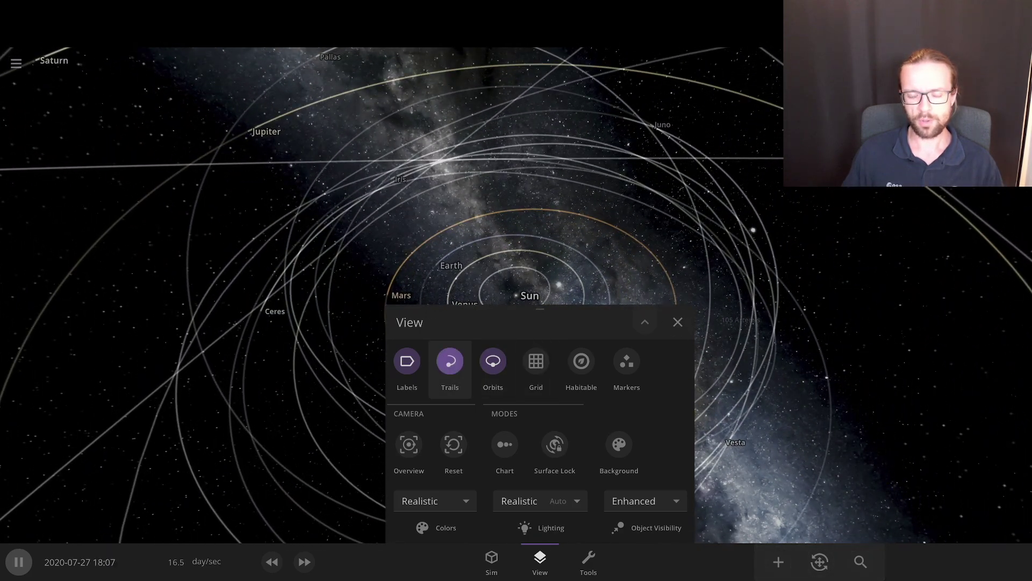
pyautogui.click(493, 361)
# - Display the distance grid across the solar system, inspect it from several angles and distances, and hide it again
pyautogui.click(536, 360)
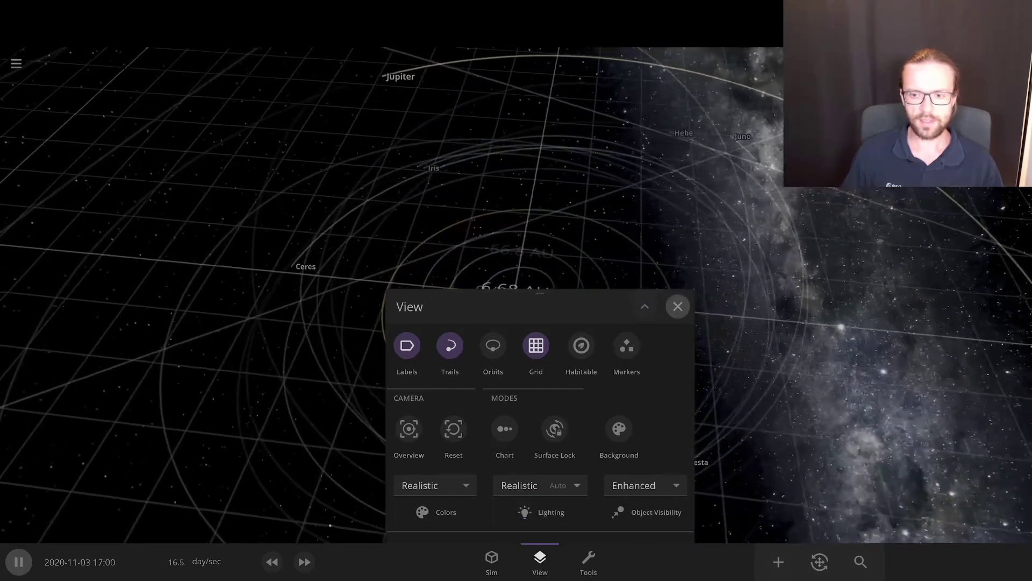
pyautogui.click(677, 306)
pyautogui.scroll(5, 516, 295)
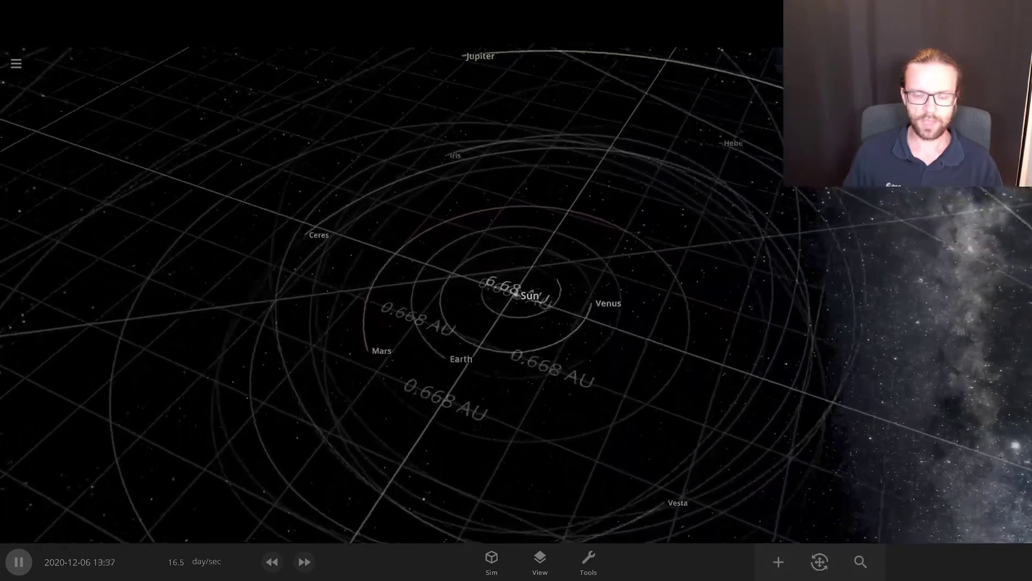
pyautogui.scroll(-5, 516, 295)
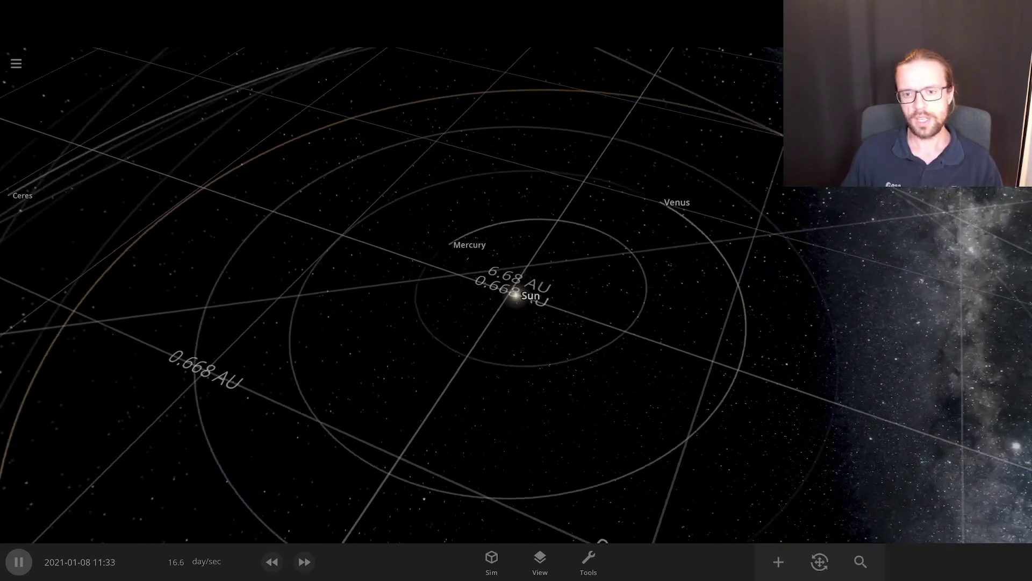
pyautogui.scroll(5, 516, 295)
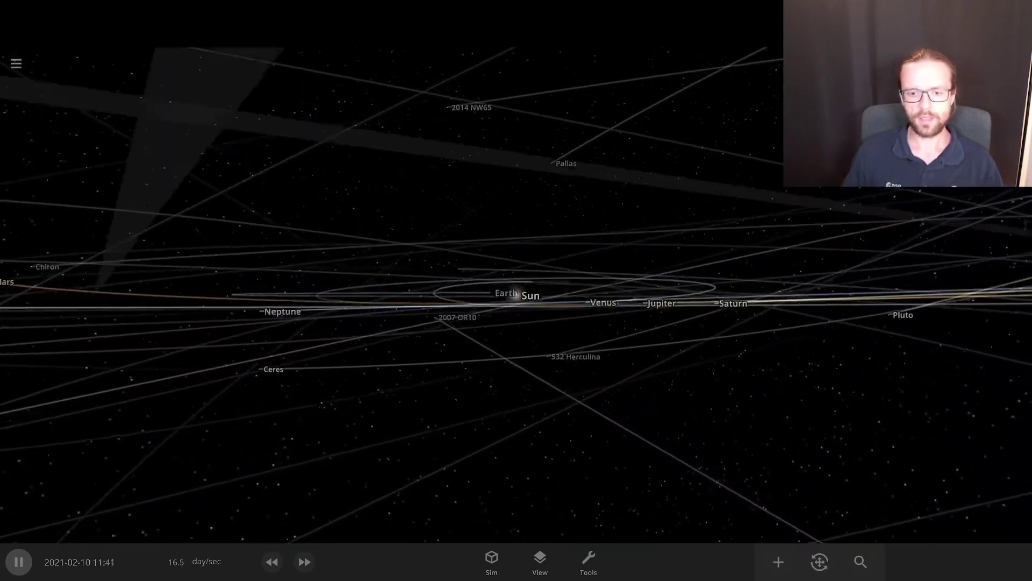
pyautogui.scroll(-5, 516, 296)
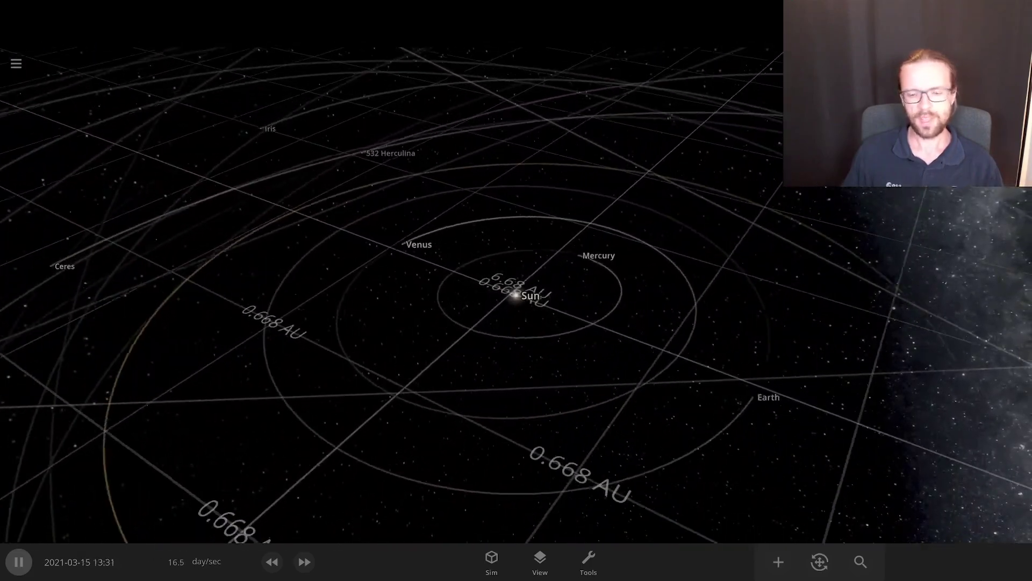
pyautogui.scroll(-5, 516, 295)
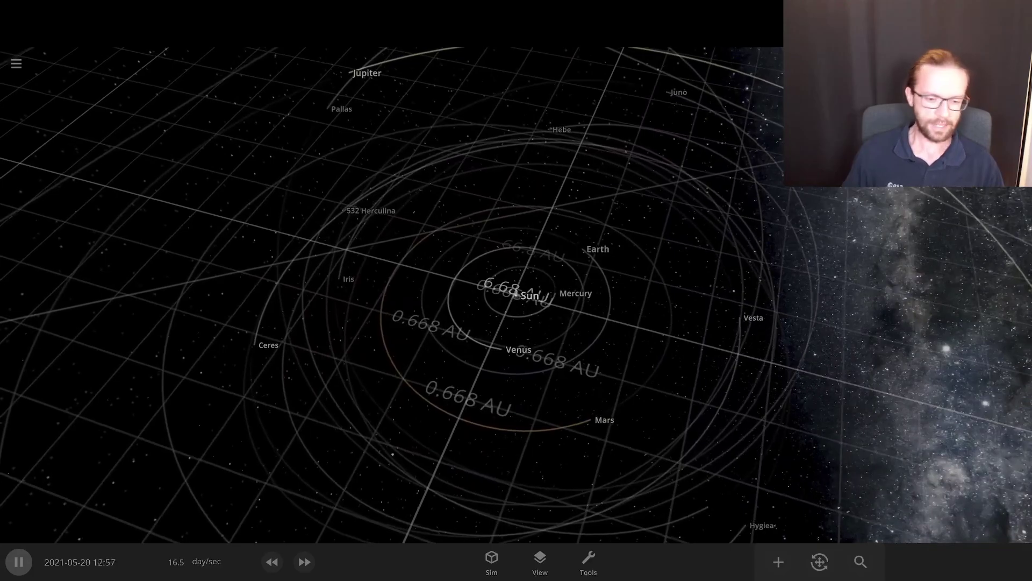
pyautogui.click(539, 562)
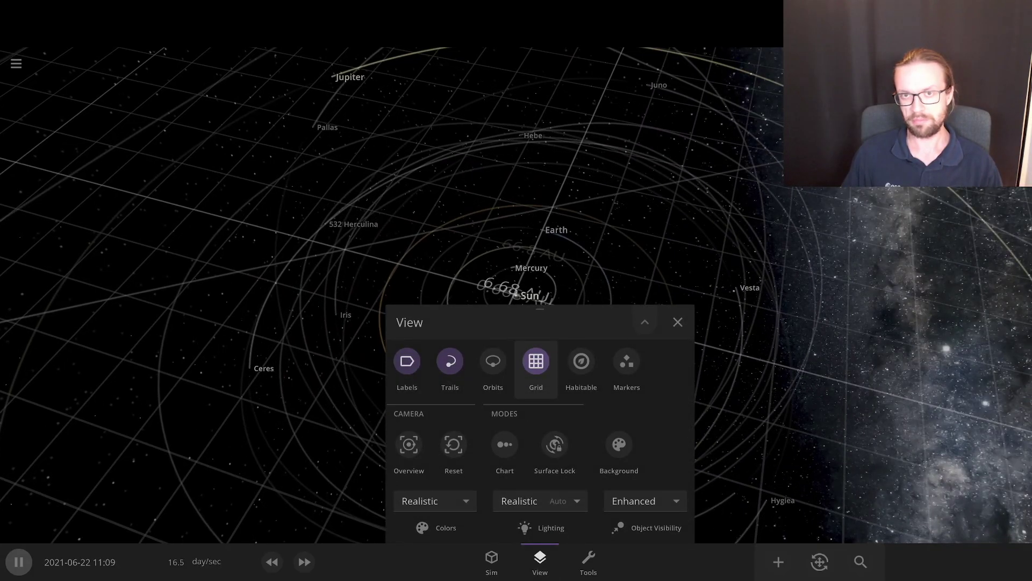
pyautogui.click(536, 363)
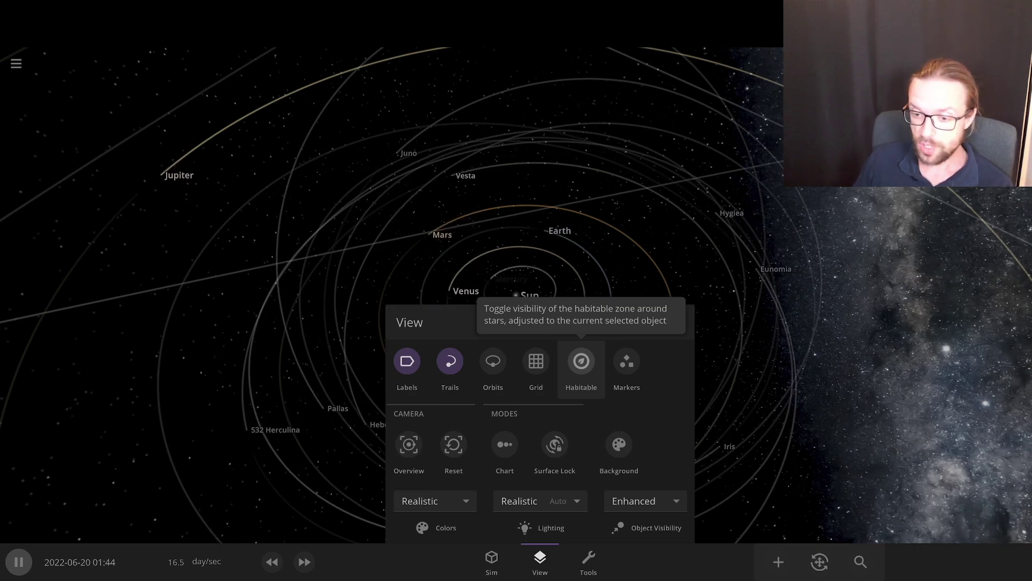
# - Show the habitable zone around the Sun, view it without the view settings in the way, and turn it off again
pyautogui.click(581, 361)
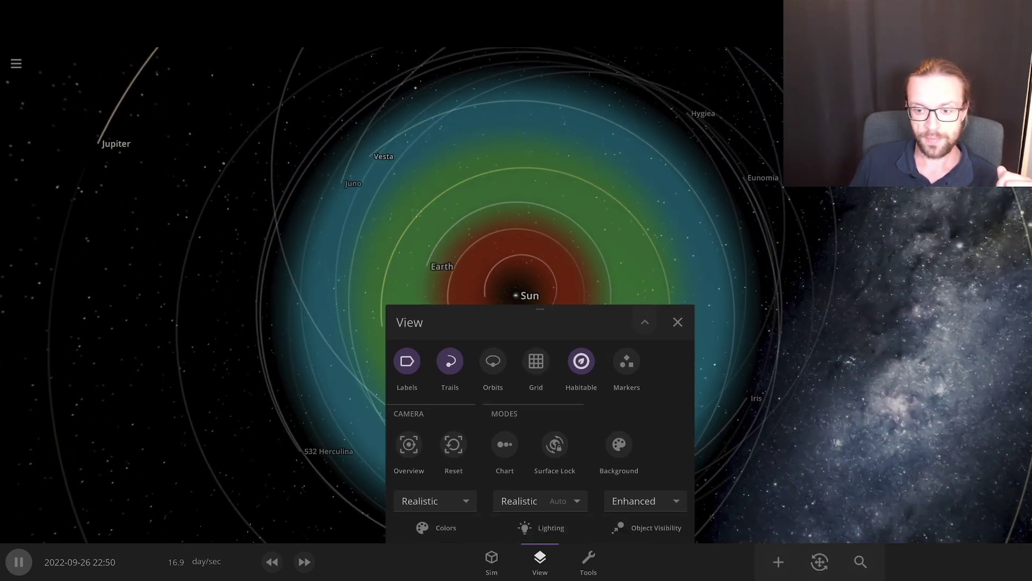
pyautogui.click(678, 322)
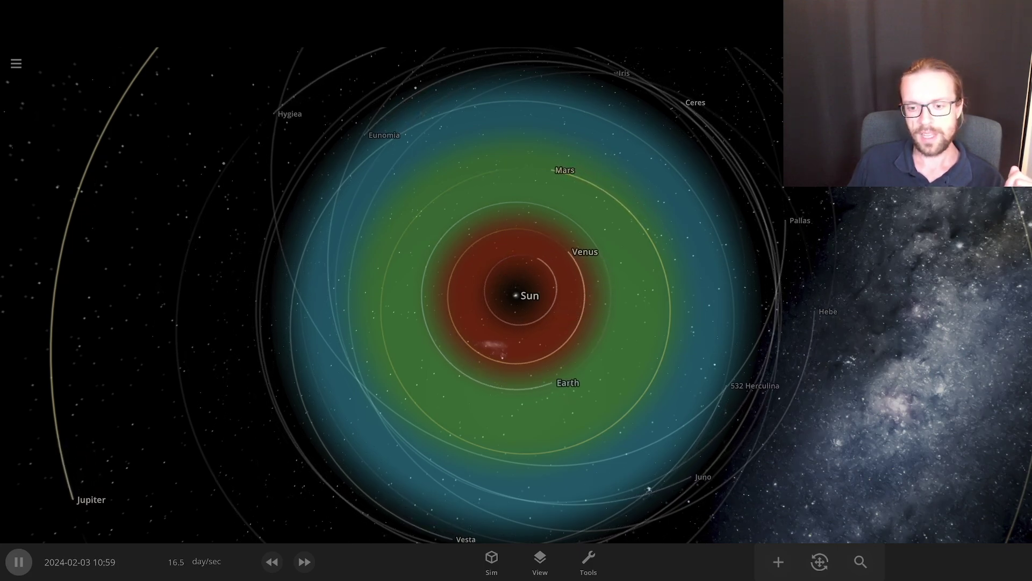
pyautogui.click(539, 562)
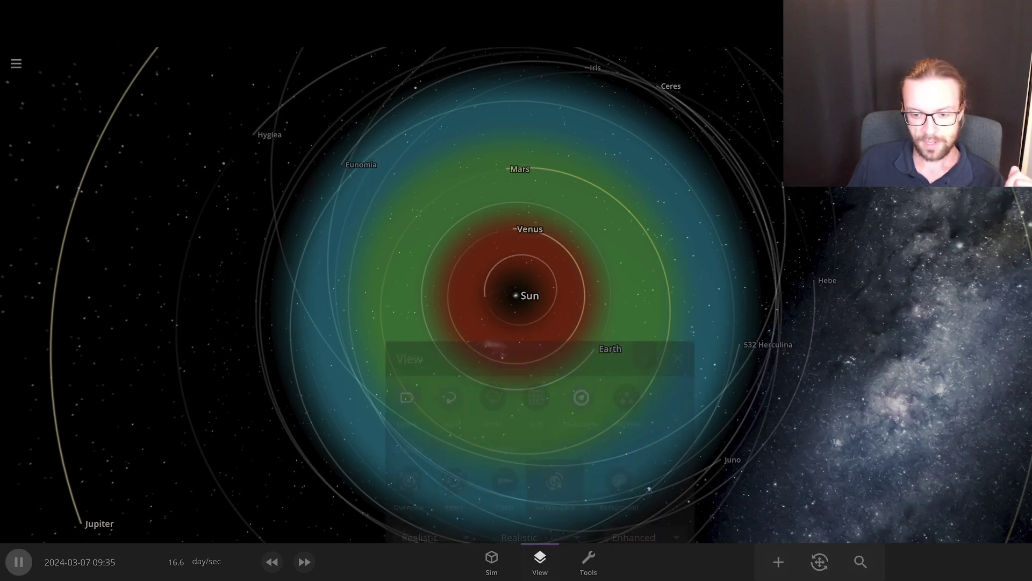
pyautogui.click(581, 361)
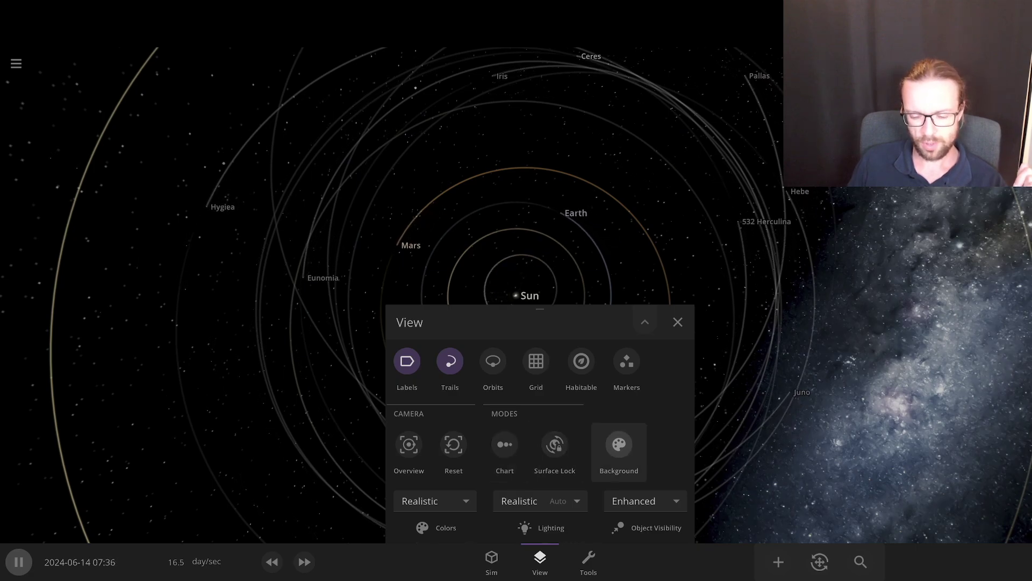
# - Try the velocity lines in the motion settings while viewing the inner planets more closely, and turn them off again
pyautogui.scroll(-3, 554, 444)
pyautogui.scroll(-1, 613, 419)
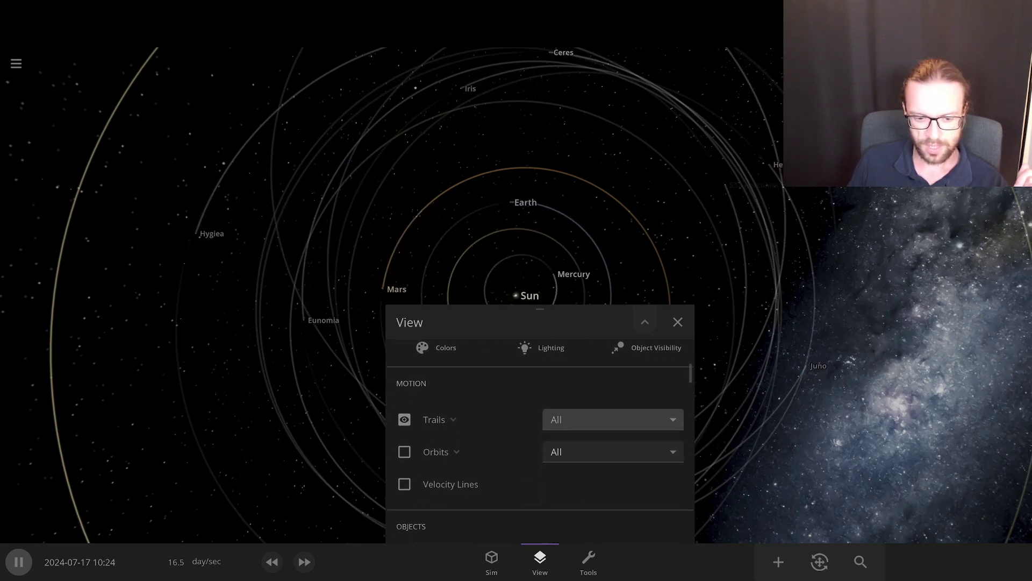
pyautogui.scroll(-2, 613, 419)
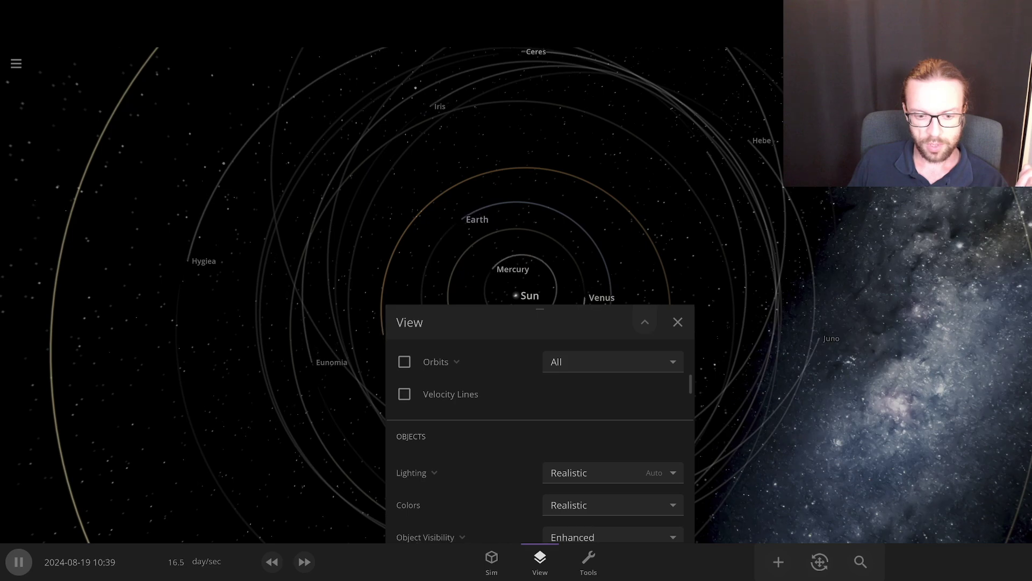
pyautogui.scroll(2, 540, 430)
pyautogui.click(404, 484)
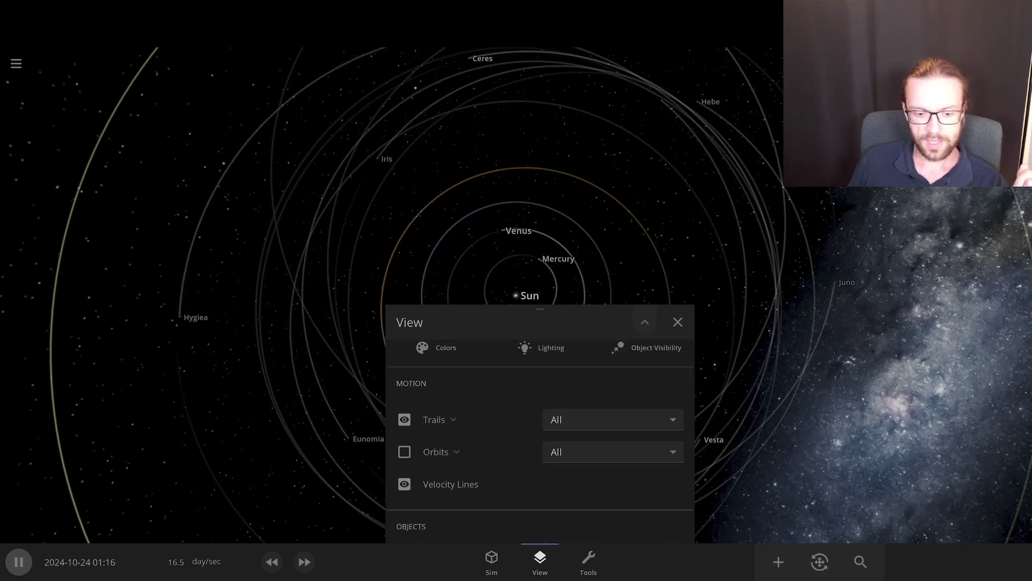
pyautogui.scroll(-3, 516, 215)
pyautogui.scroll(10, 516, 291)
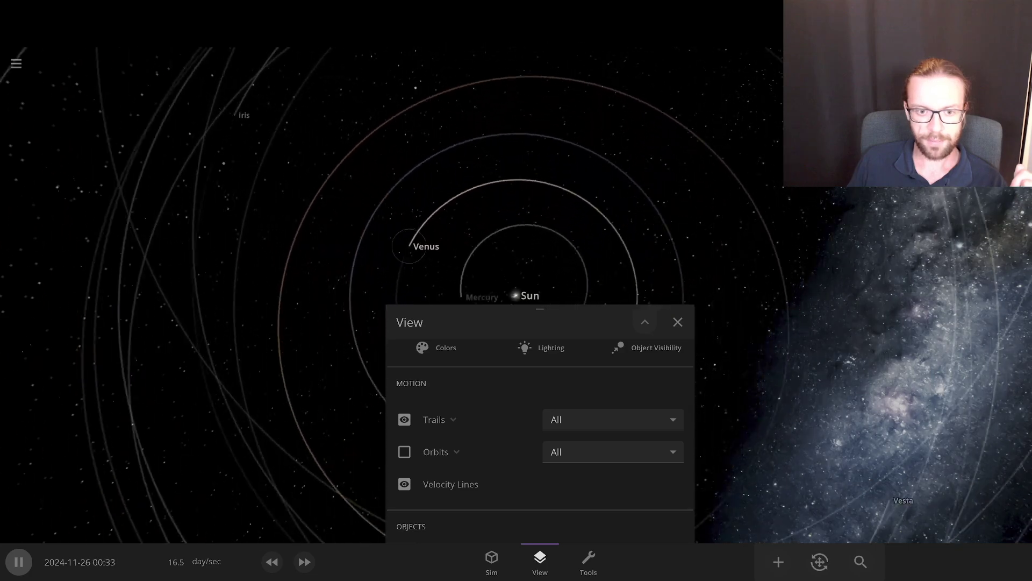
pyautogui.click(405, 484)
pyautogui.scroll(-5, 516, 215)
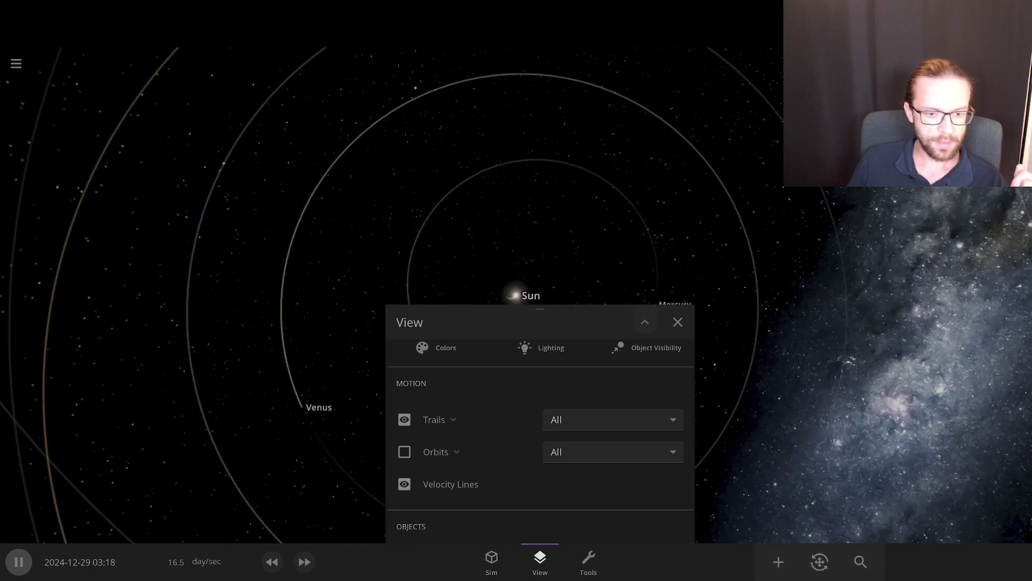
pyautogui.scroll(-4, 540, 430)
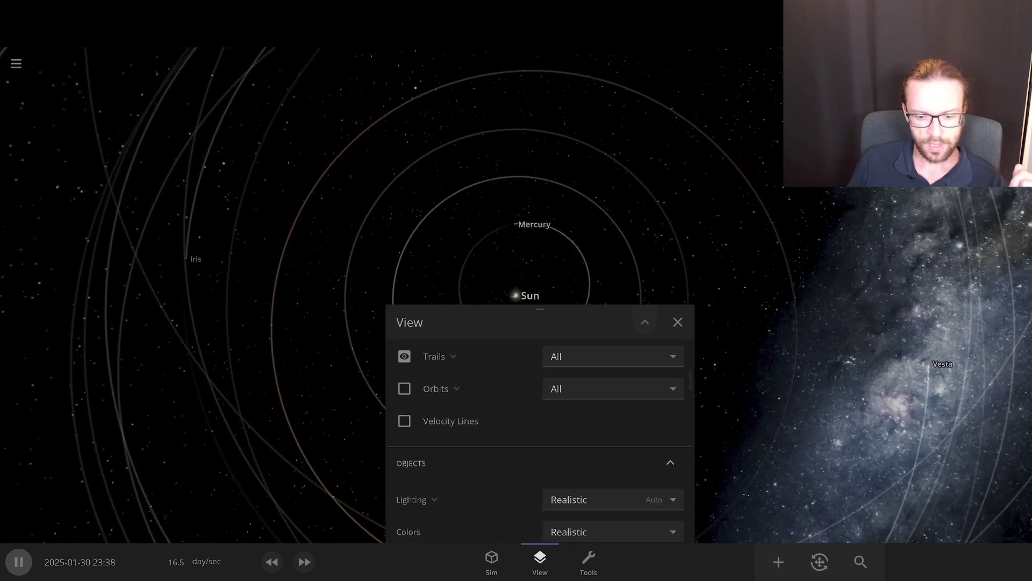
# - Expand the view settings and examine the motion, object, simulation, background and material options
pyautogui.click(645, 321)
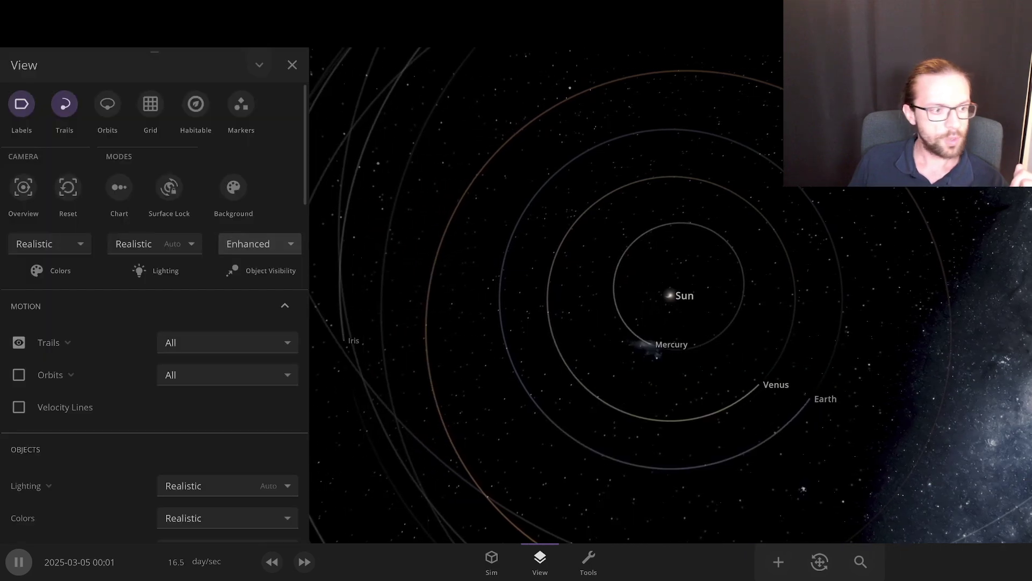
pyautogui.scroll(-2, 154, 312)
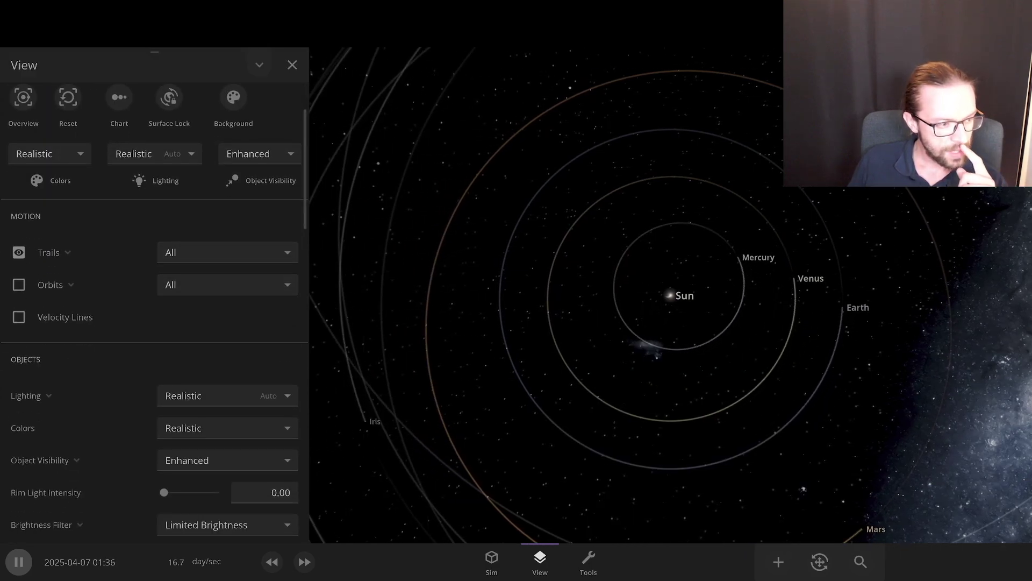
pyautogui.scroll(-2, 226, 337)
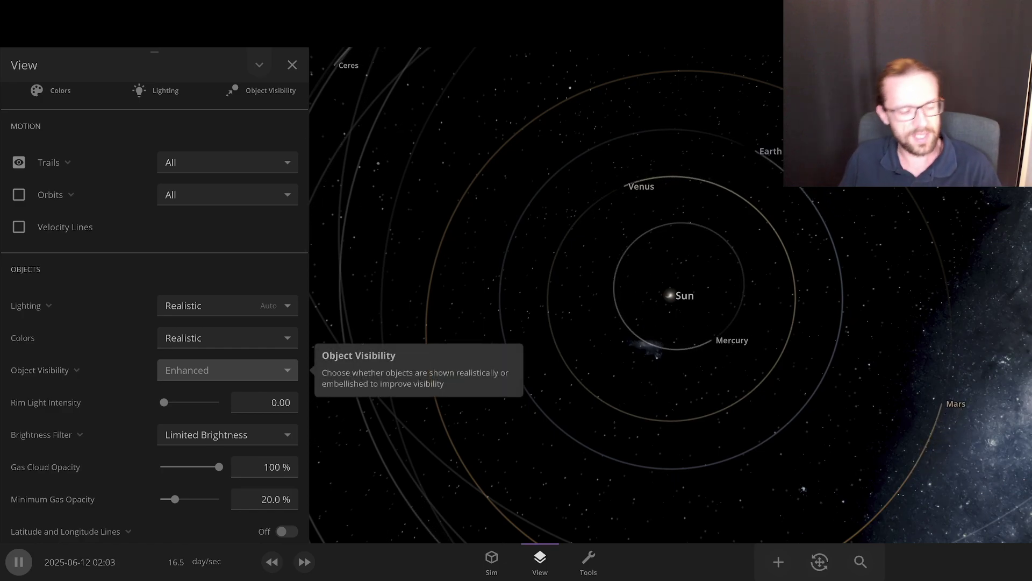
pyautogui.scroll(-1, 225, 369)
pyautogui.scroll(-2, 226, 344)
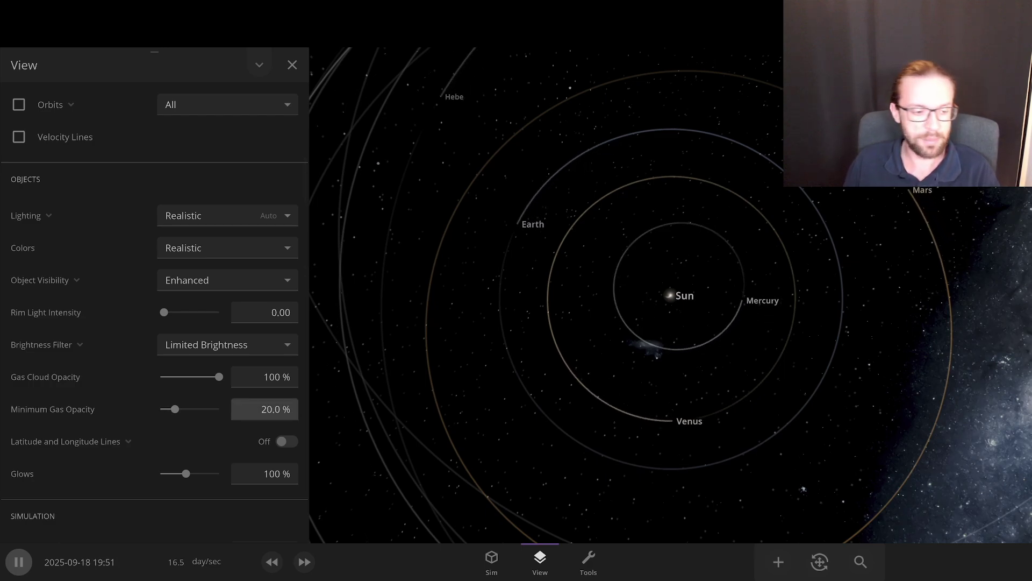
pyautogui.scroll(-3, 265, 408)
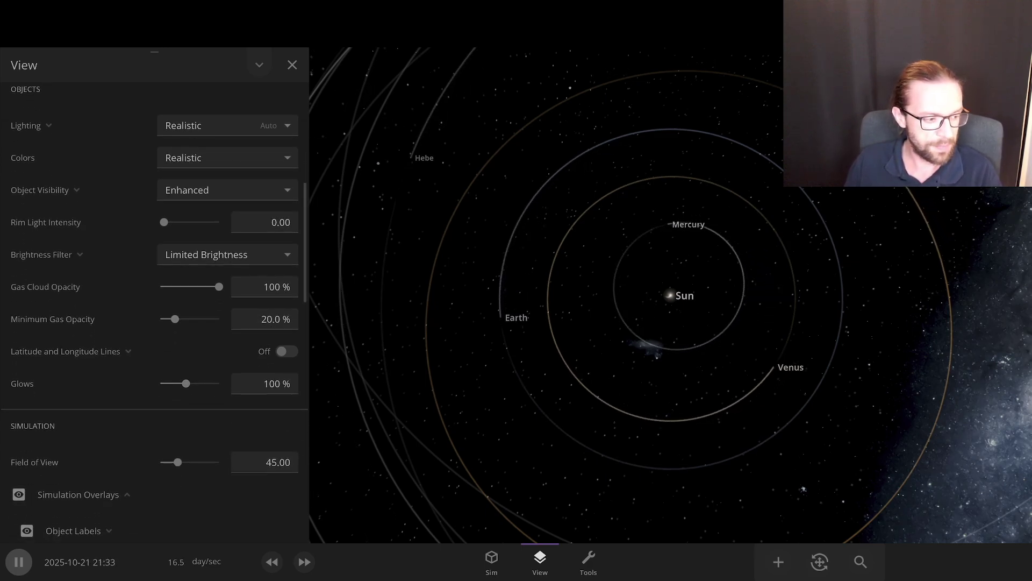
pyautogui.scroll(-8, 265, 319)
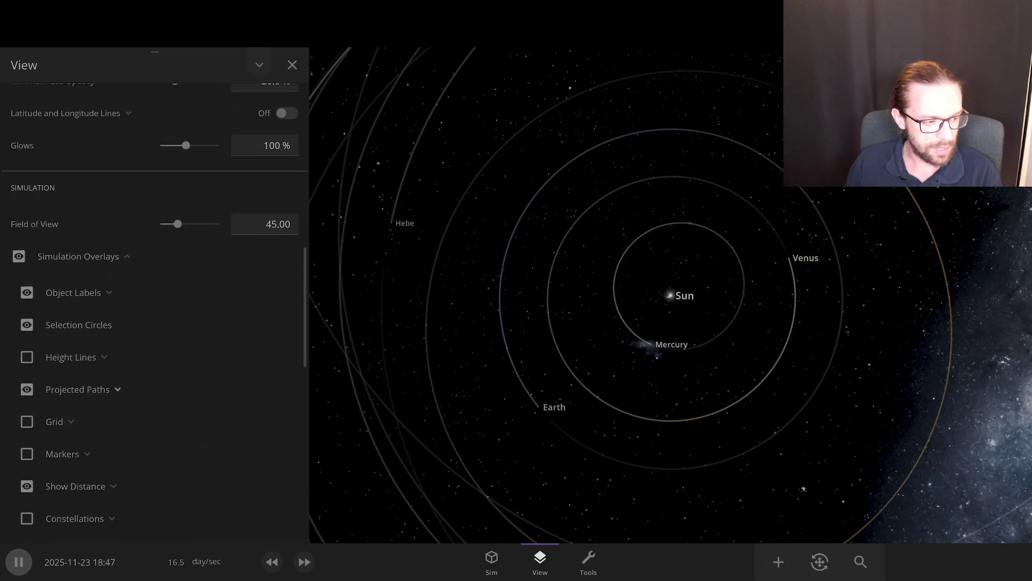
pyautogui.scroll(-8, 155, 301)
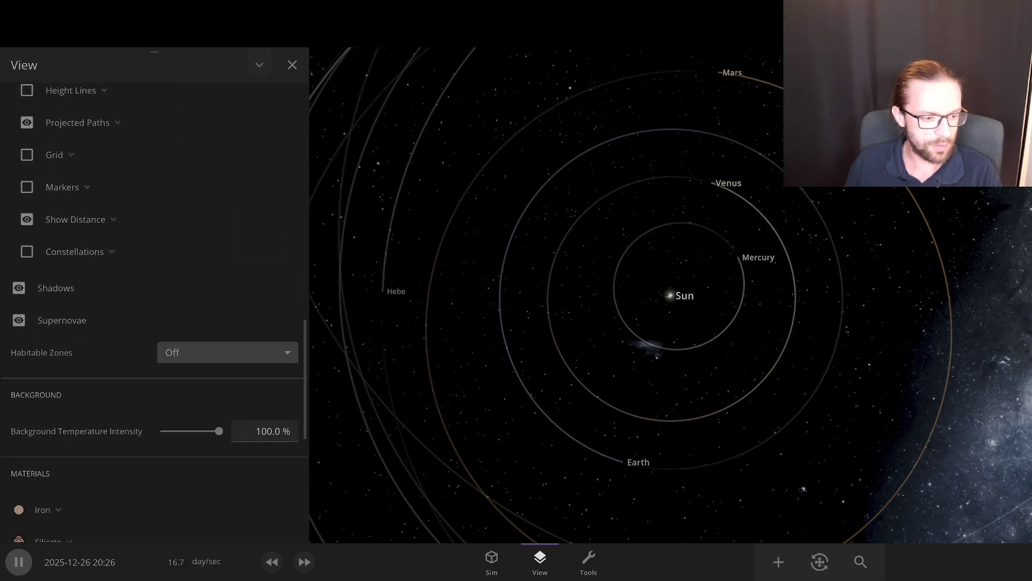
pyautogui.scroll(-3, 155, 301)
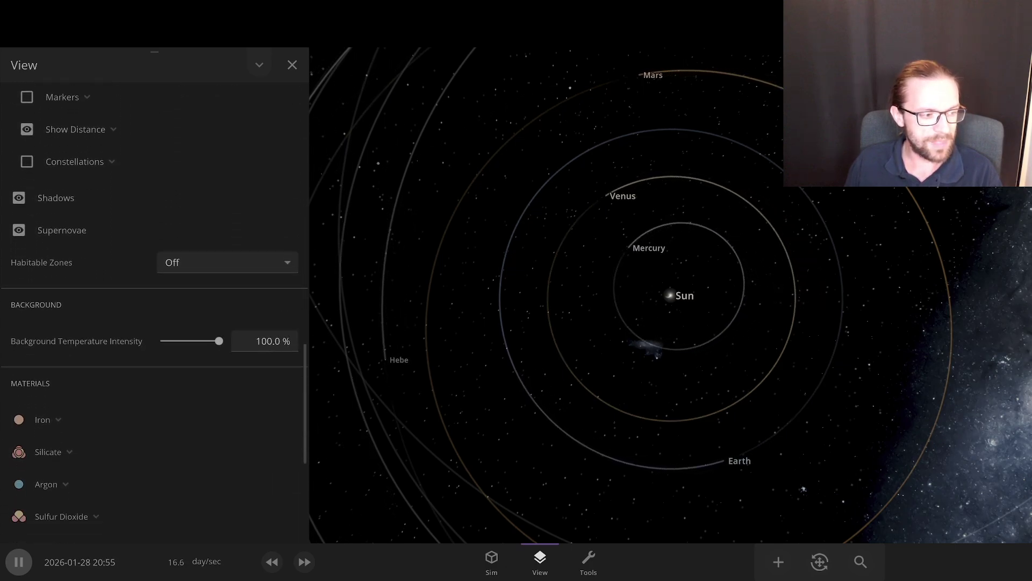
pyautogui.scroll(-3, 155, 301)
pyautogui.scroll(-3, 155, 301)
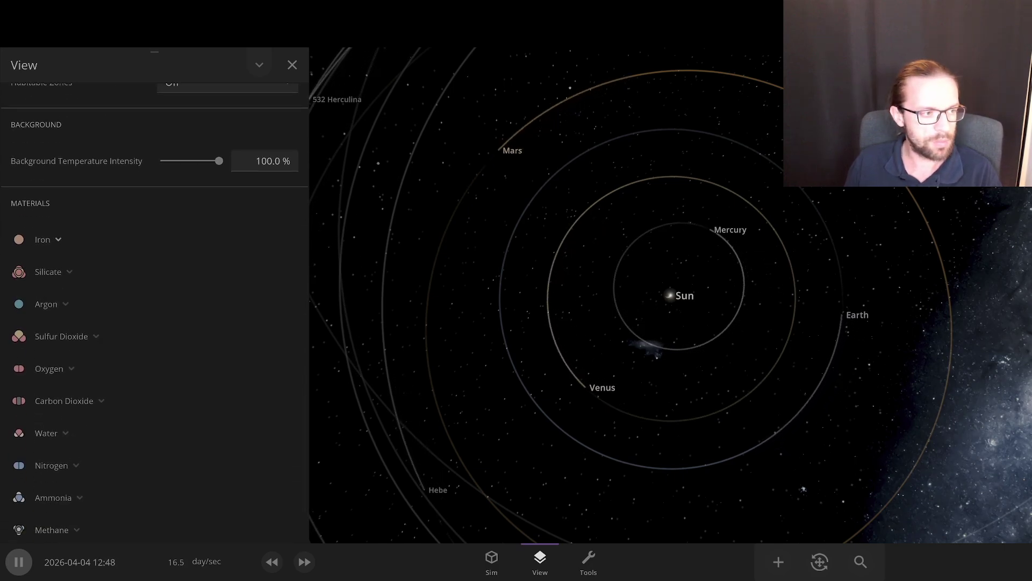
# - Inspect the iron material's solid, liquid and gas color options, look over the remaining materials, and close the view settings
pyautogui.click(58, 239)
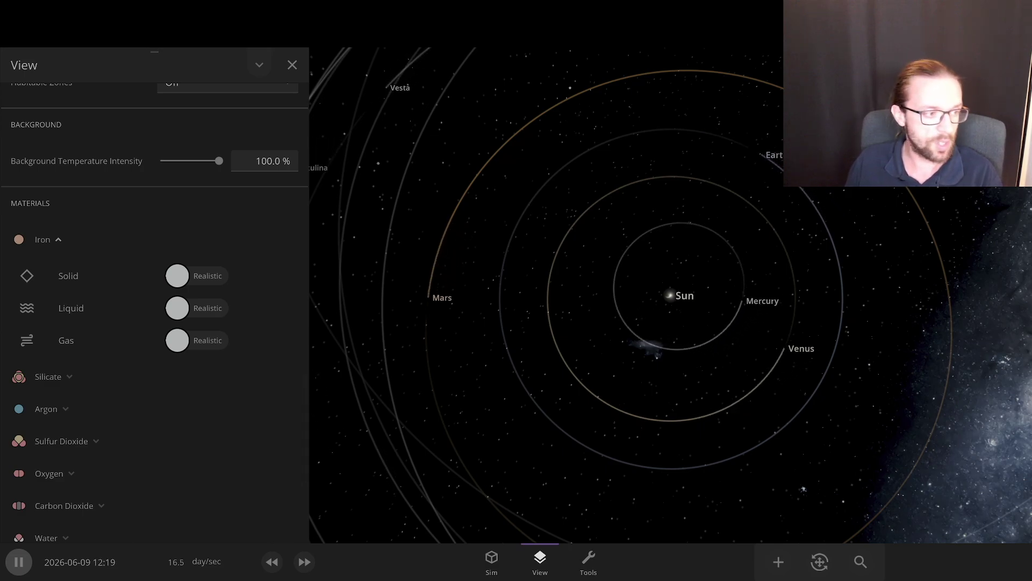
pyautogui.click(58, 239)
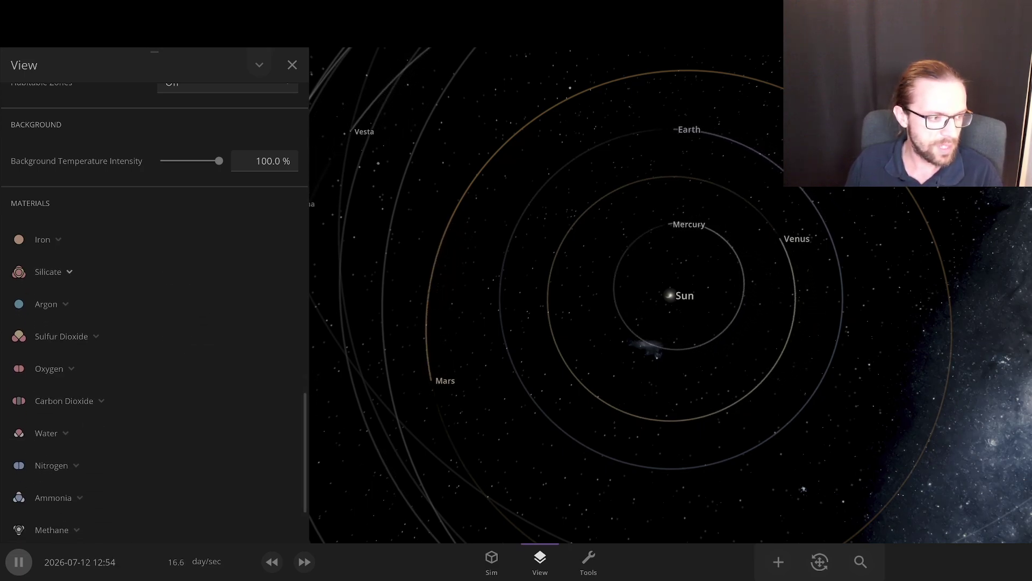
pyautogui.scroll(-2, 154, 322)
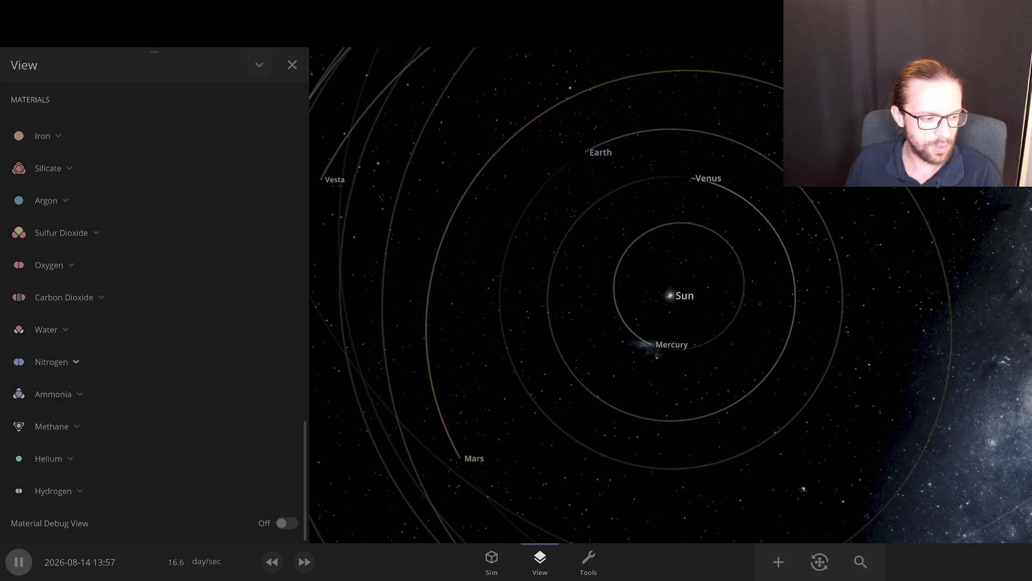
pyautogui.scroll(4, 154, 322)
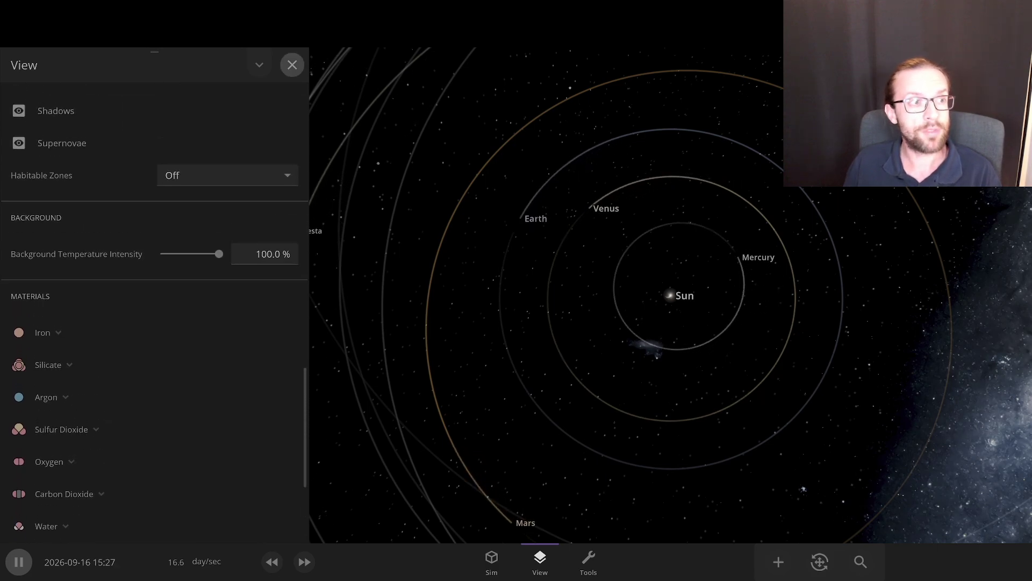
pyautogui.click(292, 64)
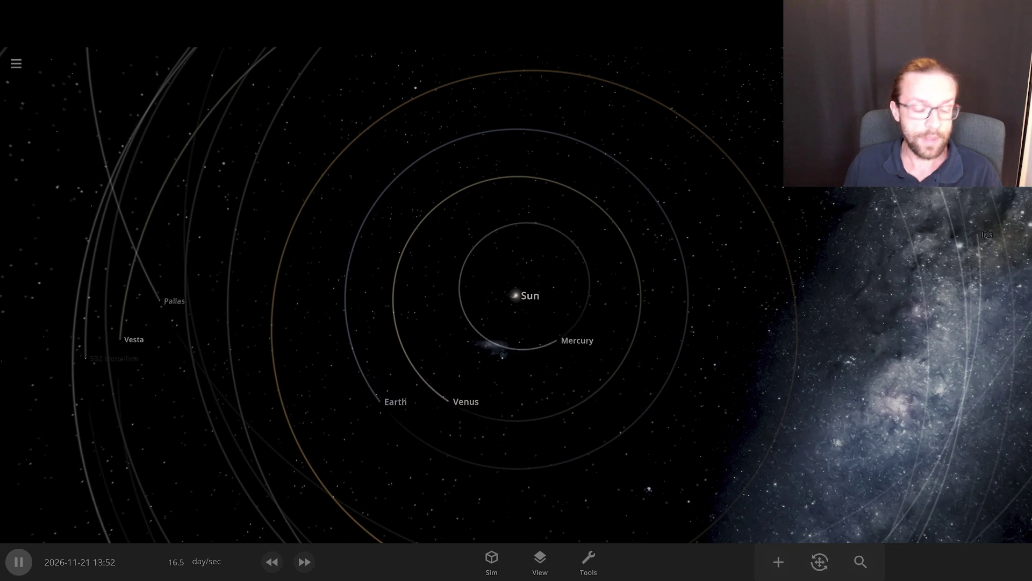
# - Open the tools overview, look through its create, modify, navigation, powers and capture tools, and close it
pyautogui.click(588, 562)
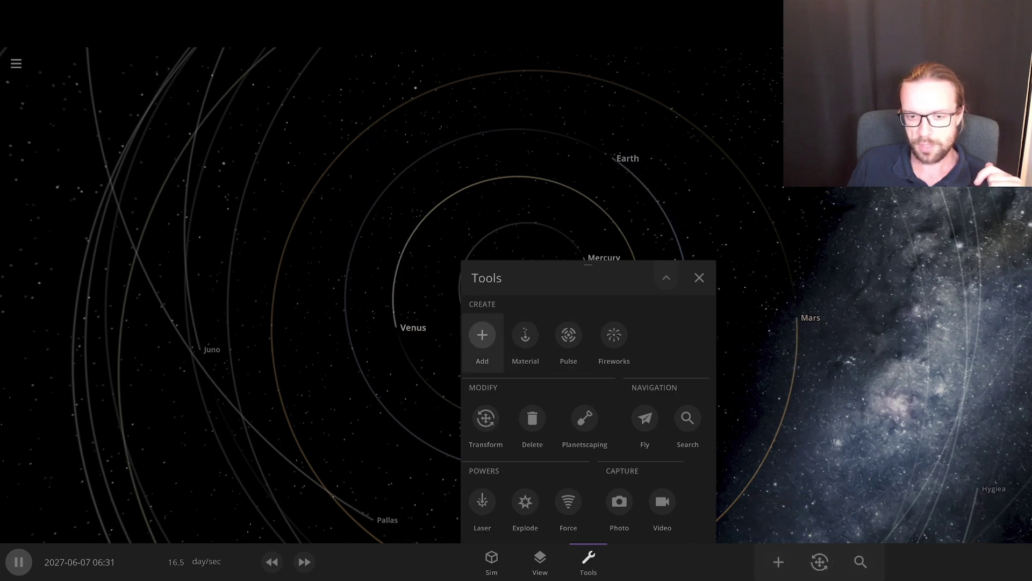
pyautogui.scroll(-3, 645, 419)
pyautogui.scroll(3, 645, 419)
pyautogui.click(699, 277)
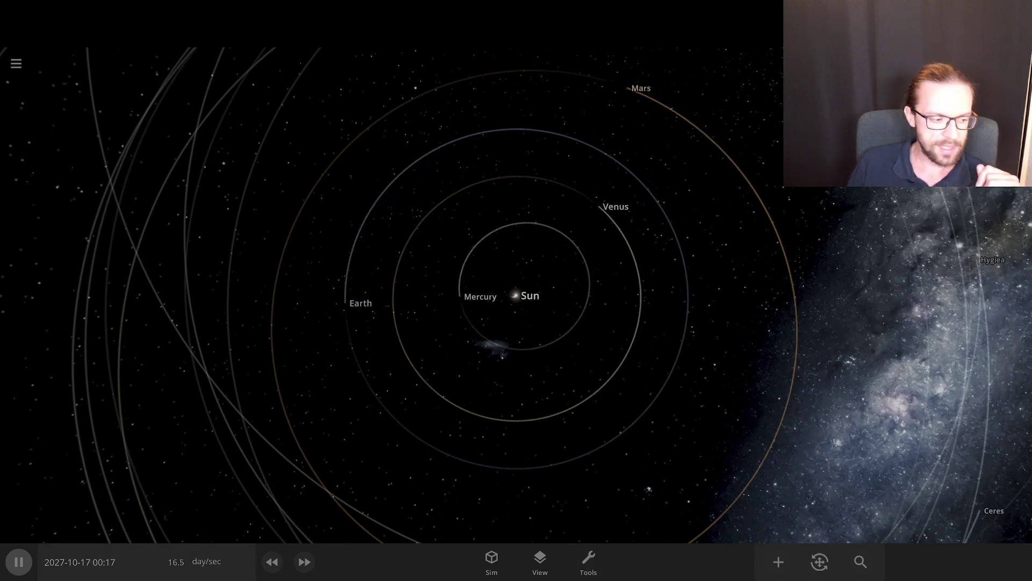
# - Slow the simulation to about 23 hours per second and select Earth, the Sun and Earth again to see their summaries
pyautogui.click(272, 561)
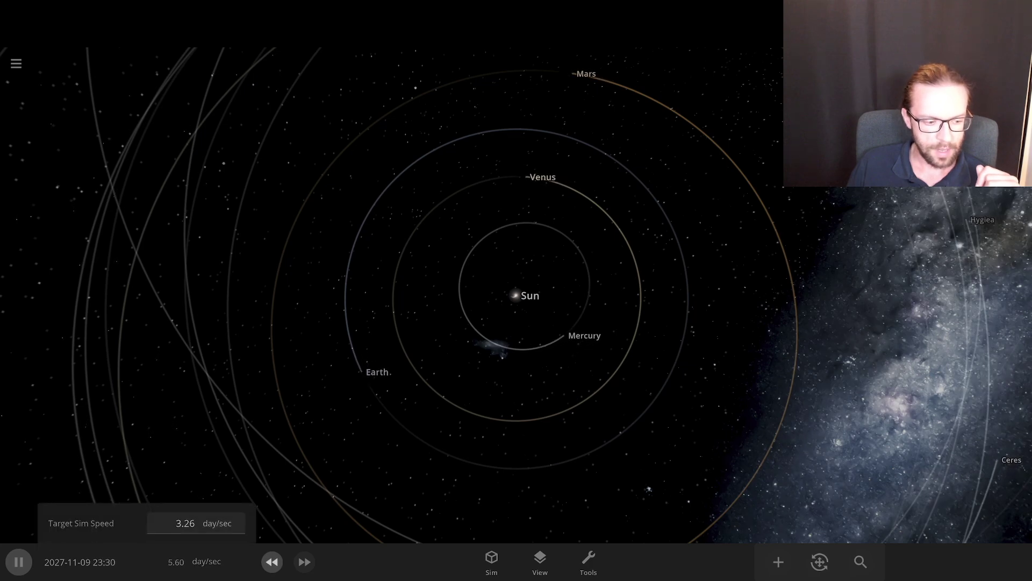
pyautogui.click(365, 378)
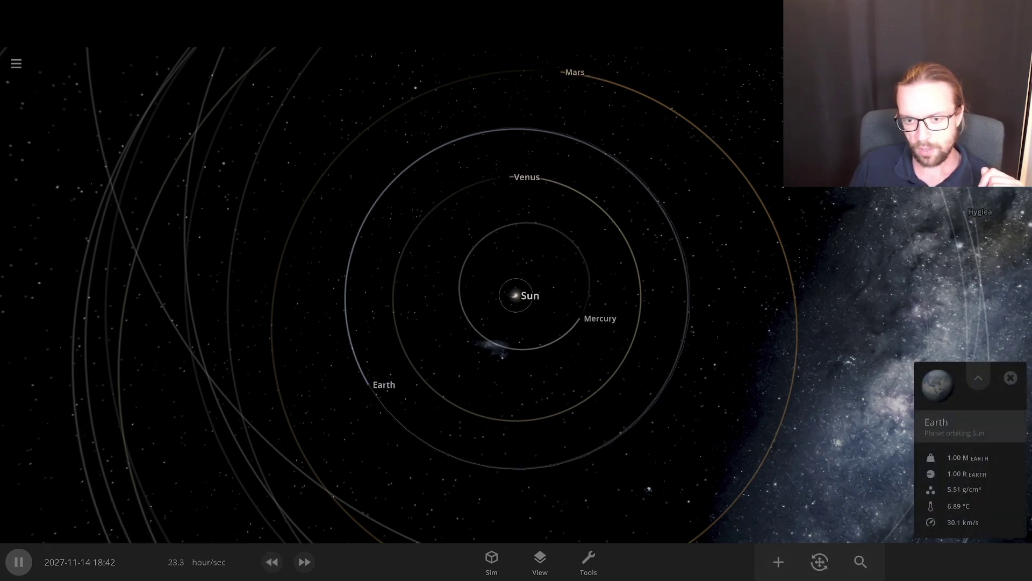
pyautogui.click(515, 295)
pyautogui.click(370, 387)
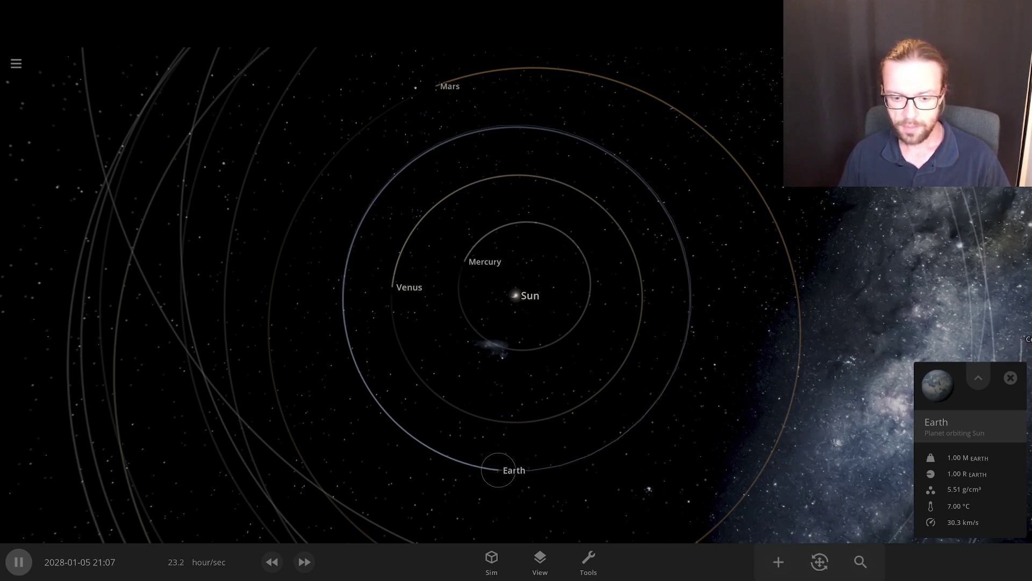
# - Select Jupiter, Saturn, Uranus and Neptune in turn to view each outer planet's summary
pyautogui.scroll(-5, 516, 295)
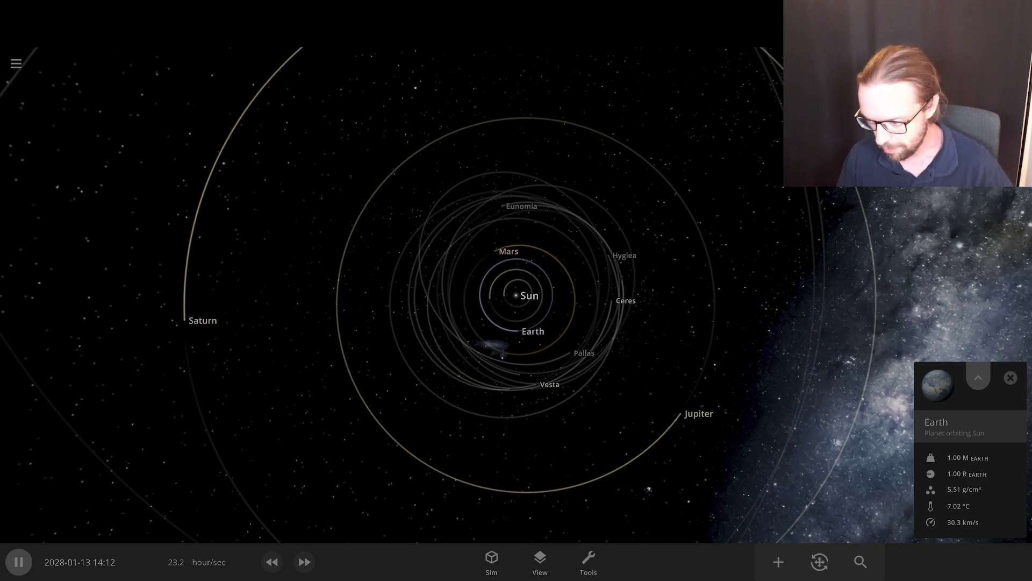
pyautogui.click(680, 413)
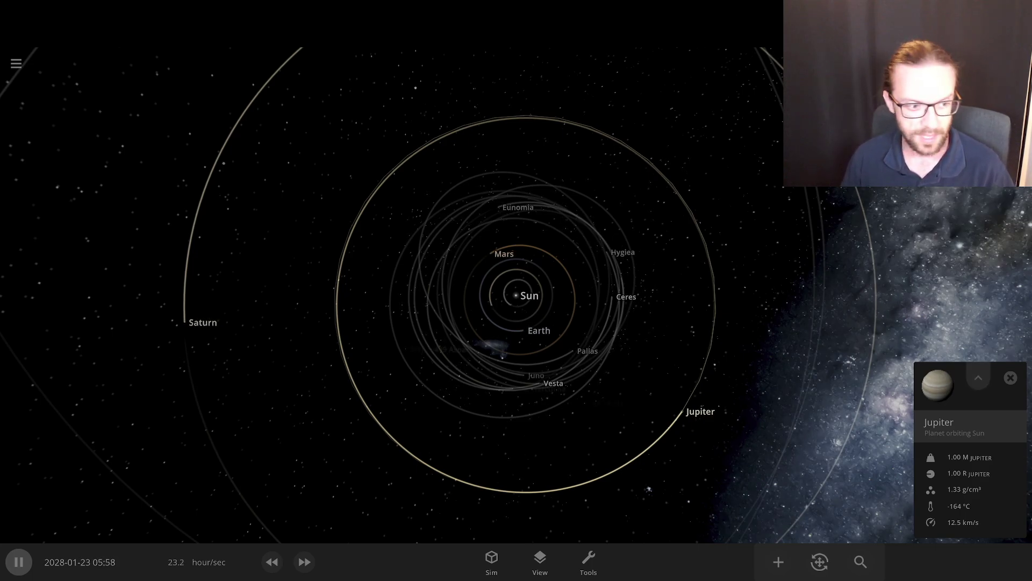
pyautogui.click(184, 322)
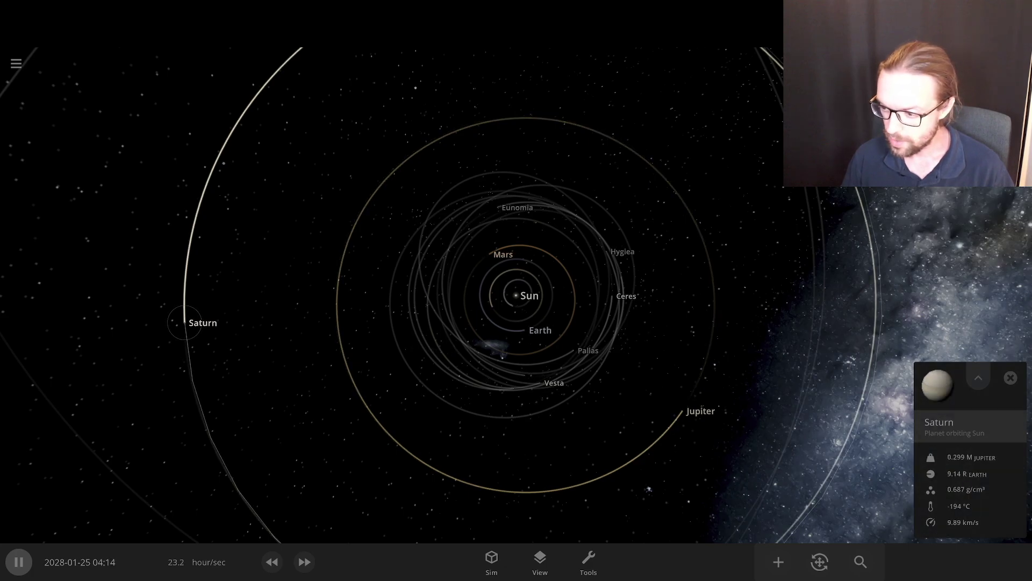
pyautogui.scroll(-5, 516, 295)
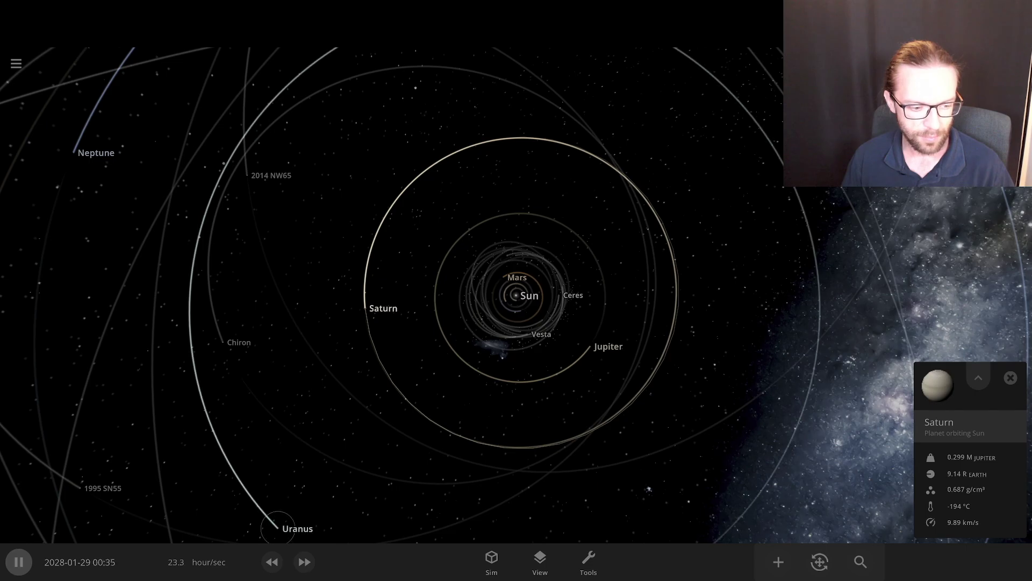
pyautogui.click(278, 529)
pyautogui.scroll(-5, 516, 295)
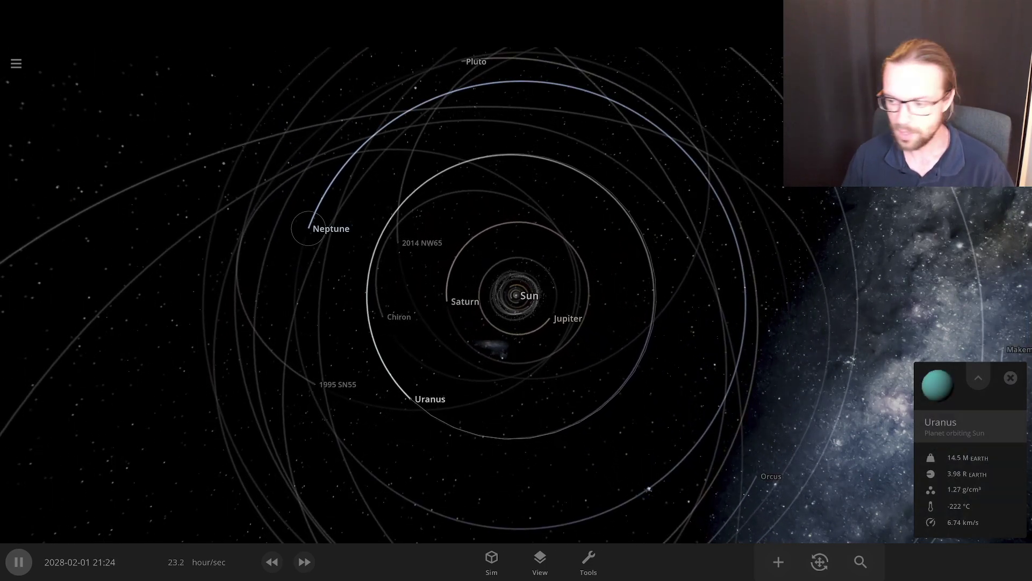
pyautogui.click(308, 229)
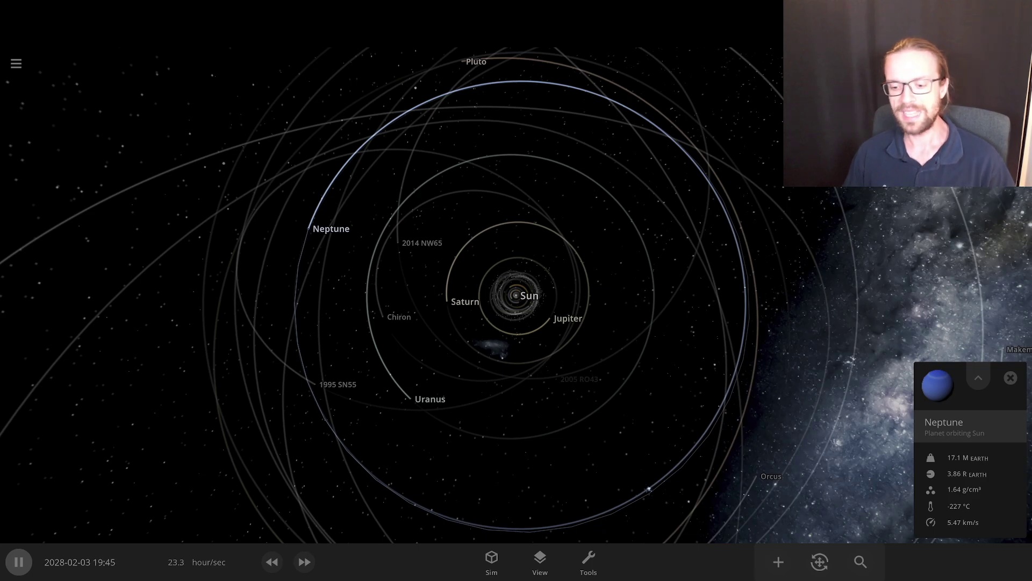
# - Return to the inner solar system and view the summaries of Venus, Mars, the Sun and Mercury
pyautogui.scroll(8, 516, 296)
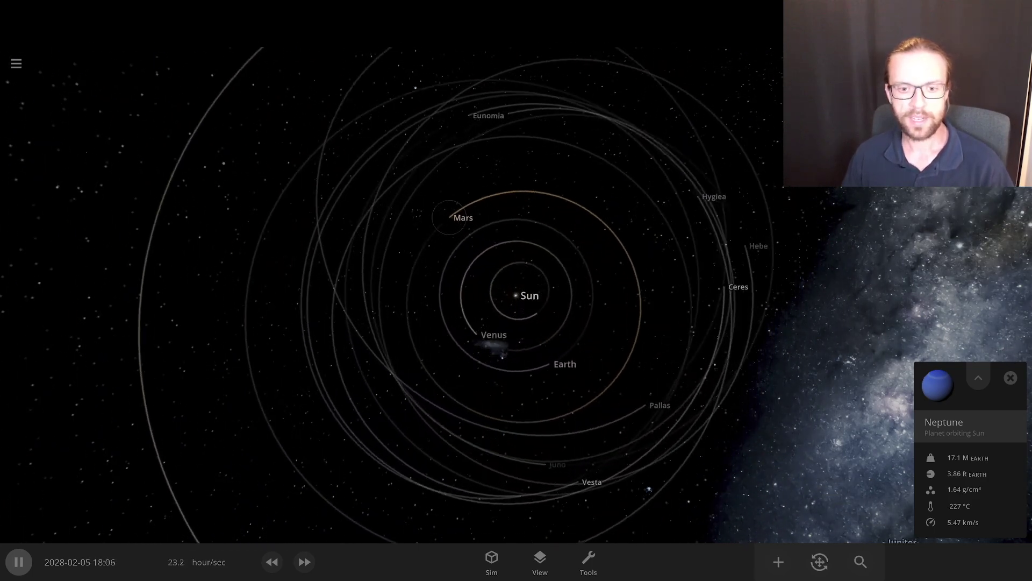
pyautogui.scroll(-1, 555, 370)
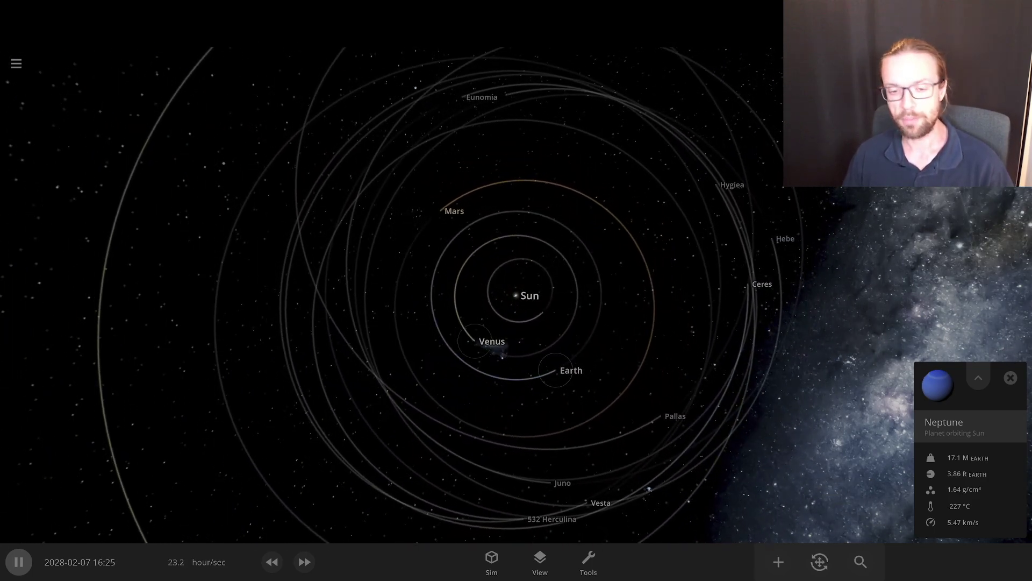
pyautogui.click(476, 342)
pyautogui.click(437, 213)
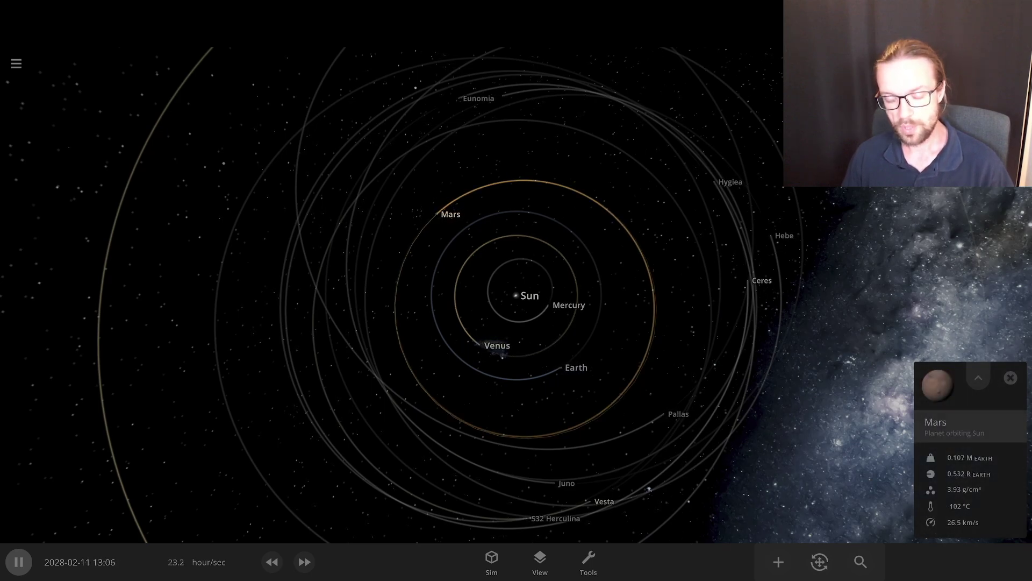
pyautogui.click(515, 295)
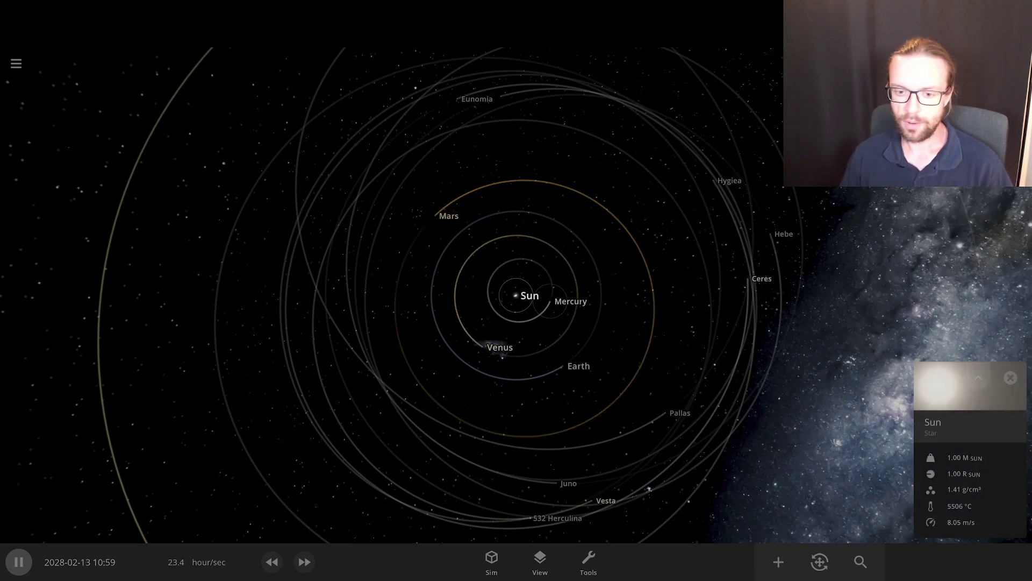
pyautogui.click(550, 300)
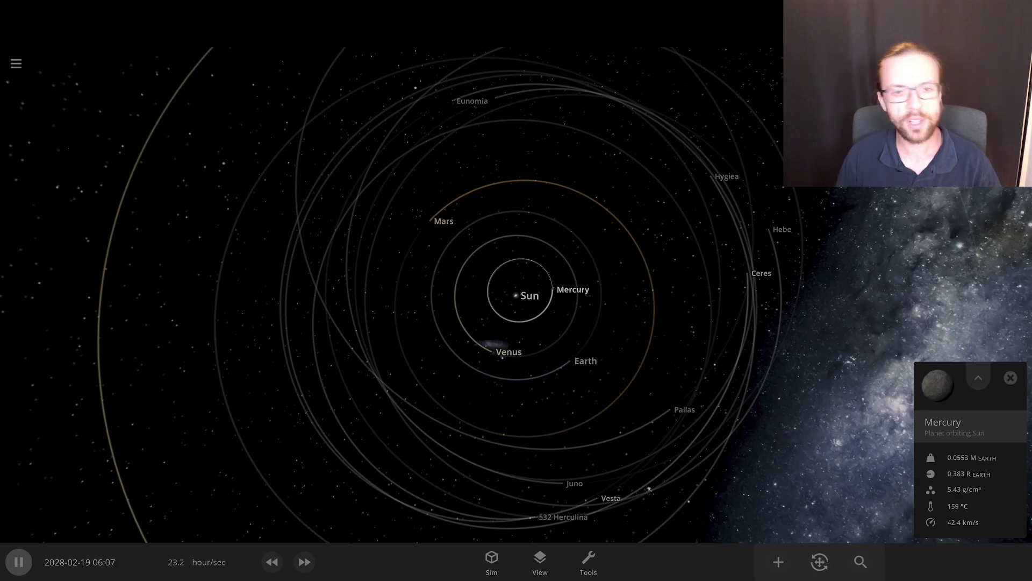
# - View the summaries of the asteroid belt objects Hygiea, Ceres and Hebe
pyautogui.click(709, 174)
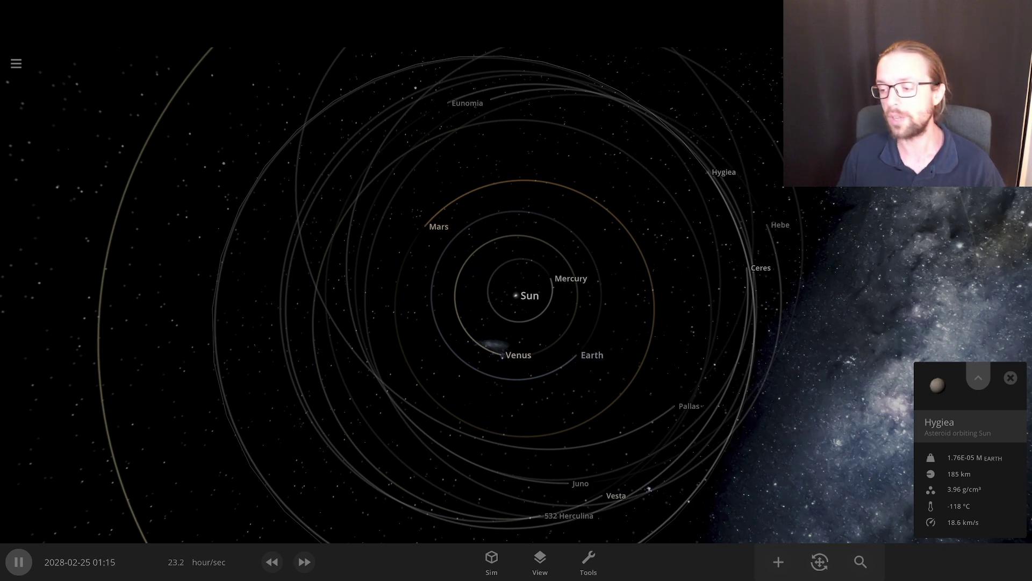
pyautogui.click(746, 267)
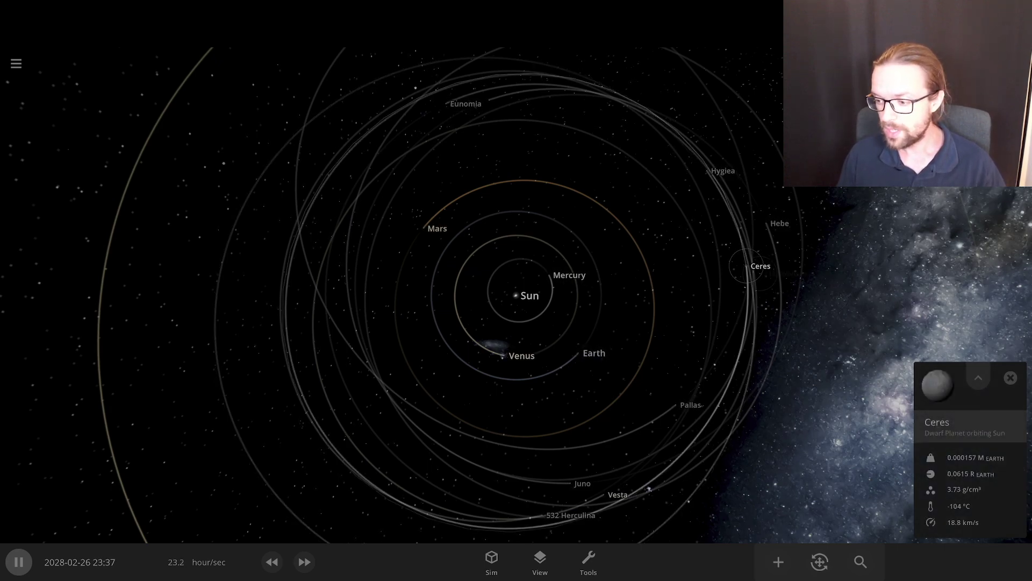
pyautogui.click(766, 222)
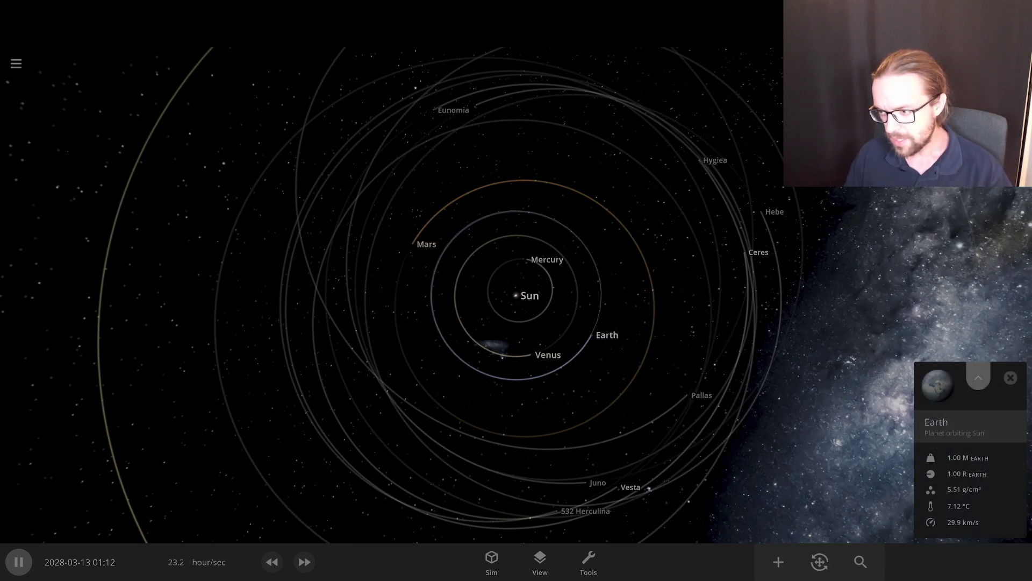
# - Open Earth's detailed properties and examine its motion settings, from distance and speed to the orbital elements
pyautogui.click(978, 377)
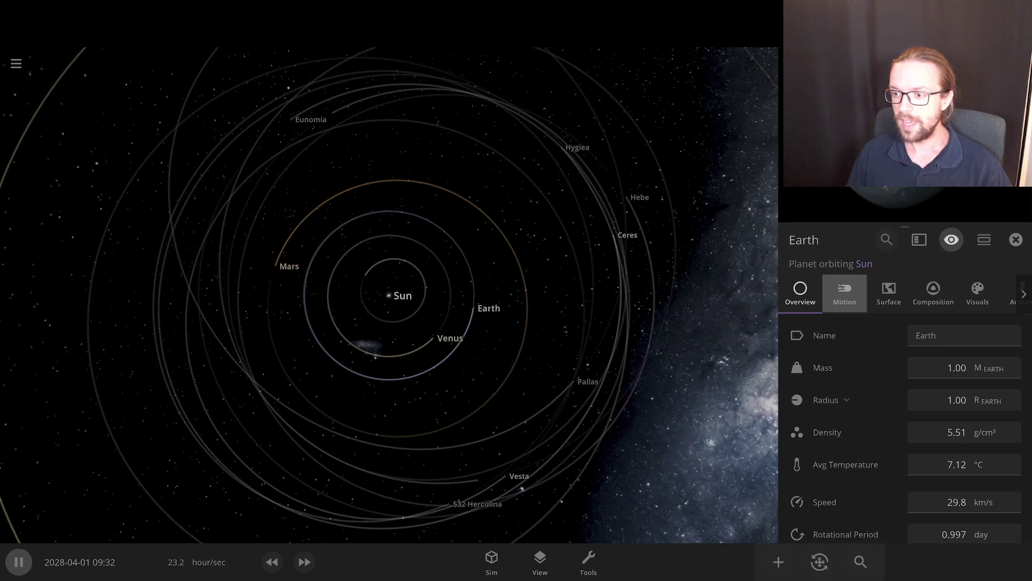
pyautogui.click(845, 293)
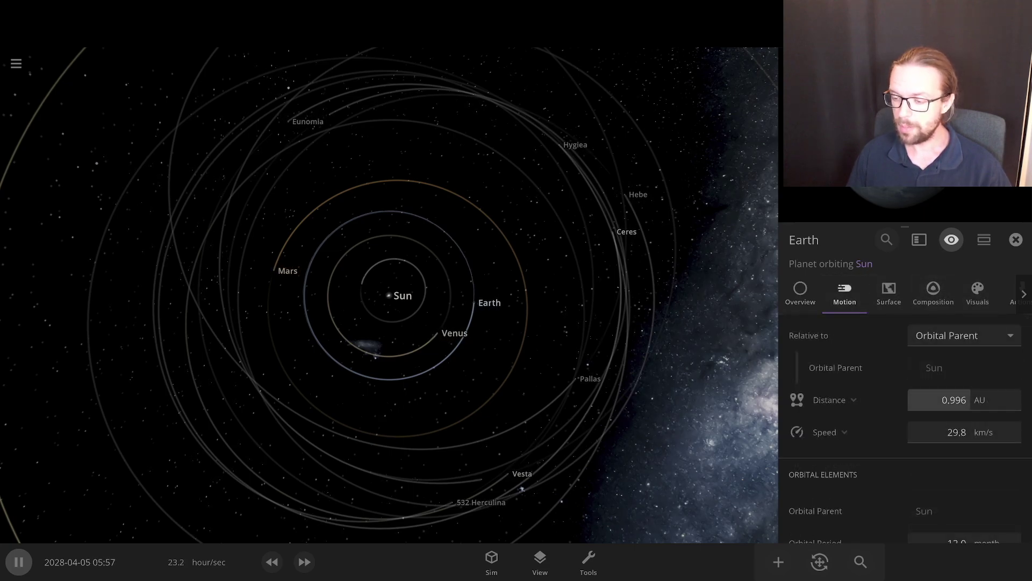
pyautogui.scroll(-5, 890, 449)
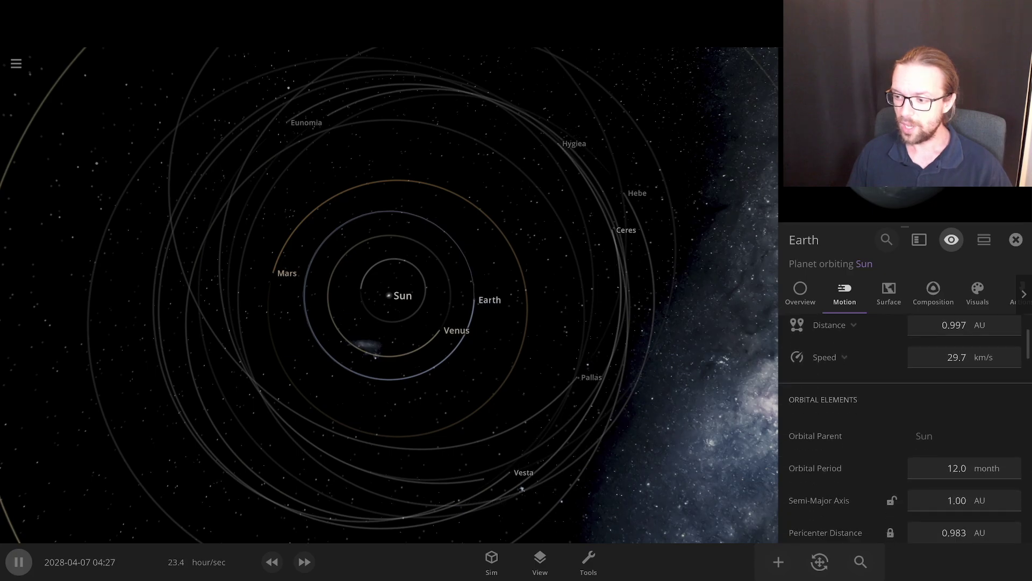
pyautogui.moveTo(891, 385)
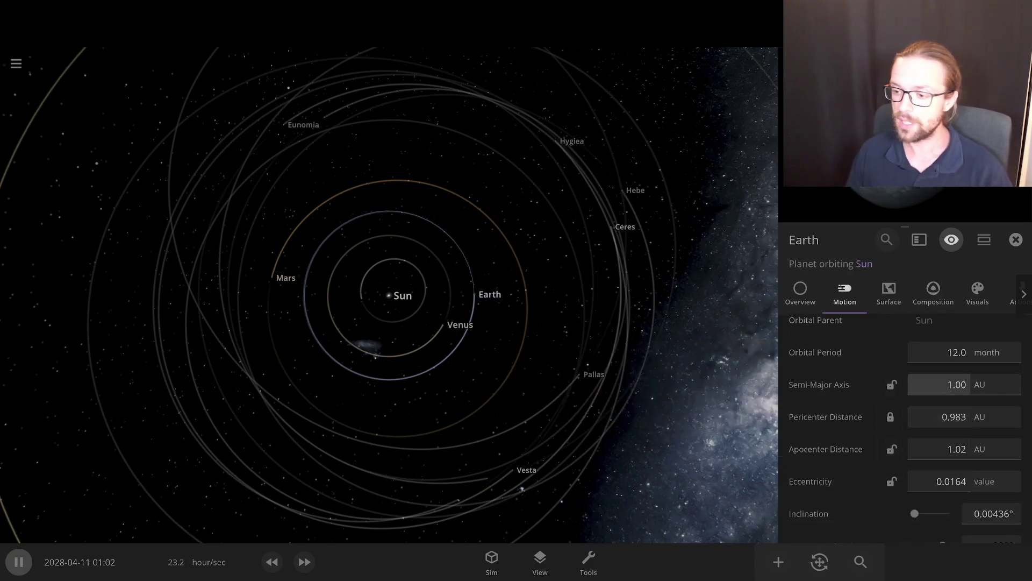
pyautogui.moveTo(939, 416)
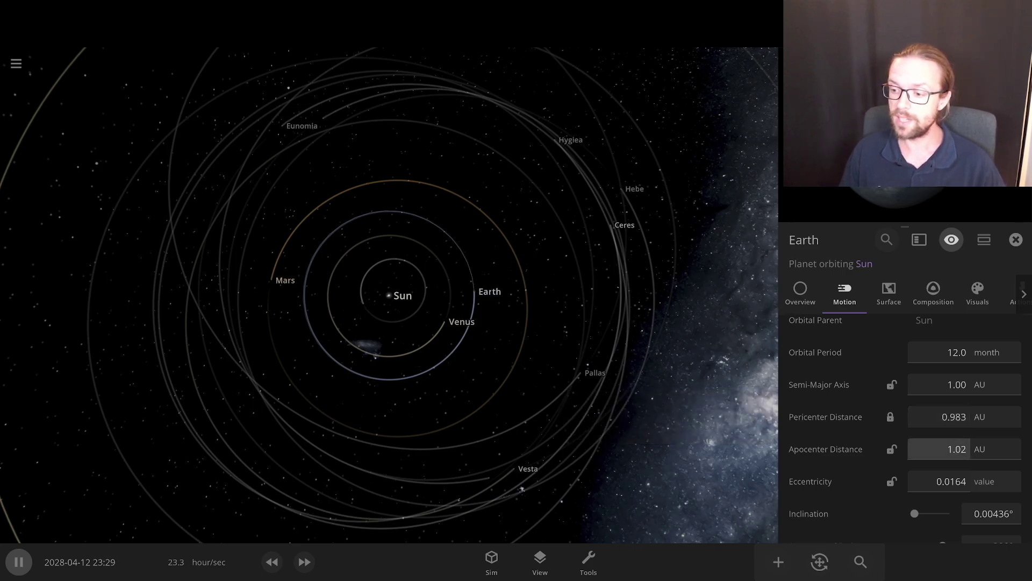
pyautogui.scroll(1, 938, 481)
# - Look through Earth's rotation and tidal effects data, and return to its orbital elements
pyautogui.scroll(-5, 938, 481)
pyautogui.scroll(-5, 938, 457)
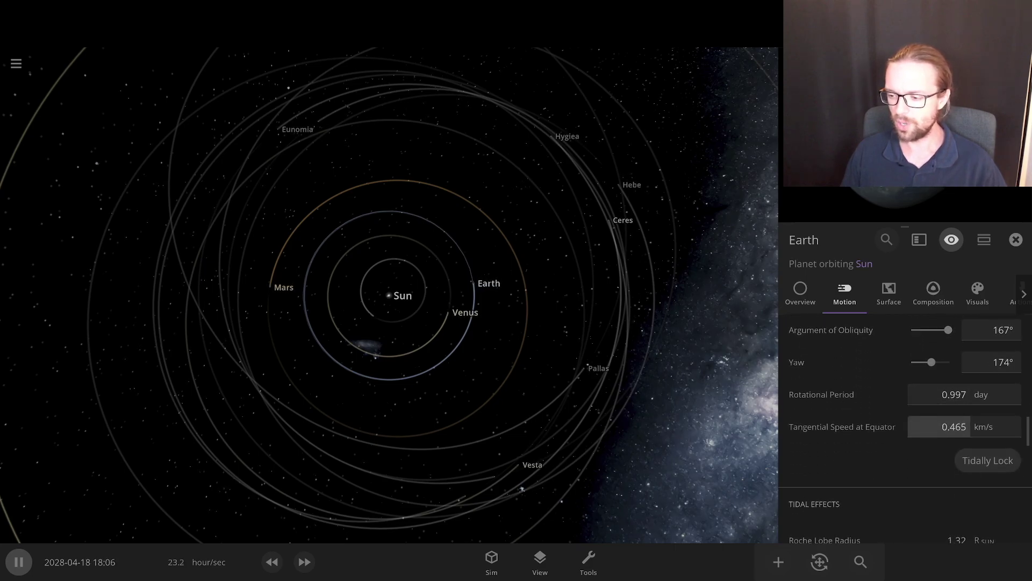
pyautogui.scroll(-3, 938, 431)
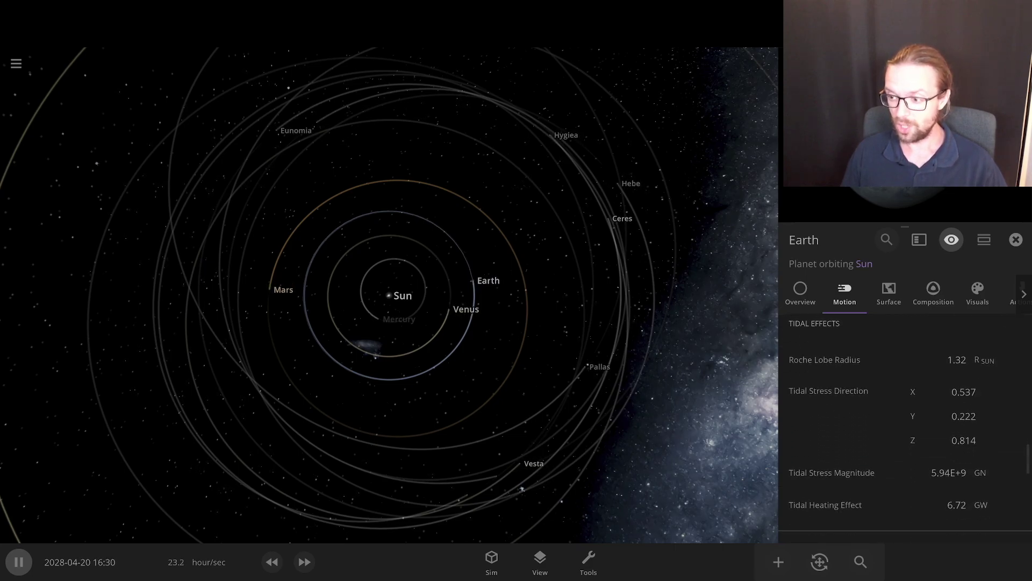
pyautogui.scroll(-2, 905, 428)
pyautogui.scroll(6, 906, 430)
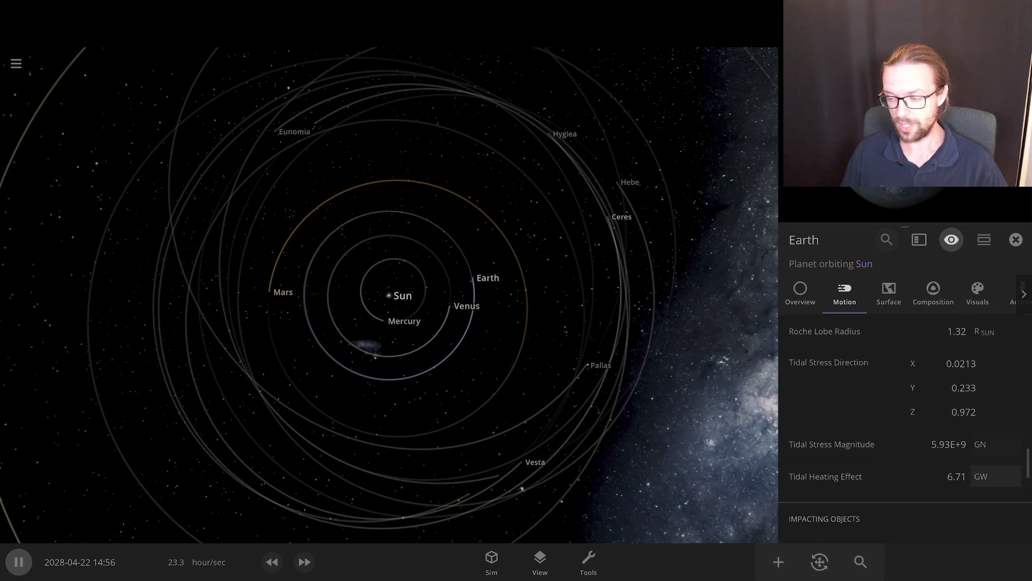
pyautogui.scroll(6, 938, 457)
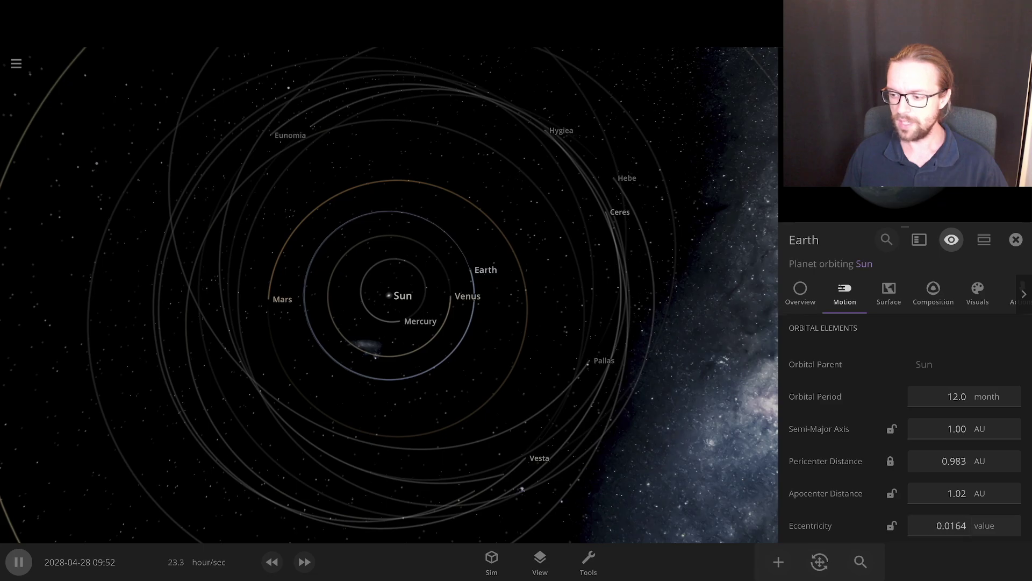
pyautogui.scroll(-2, 905, 430)
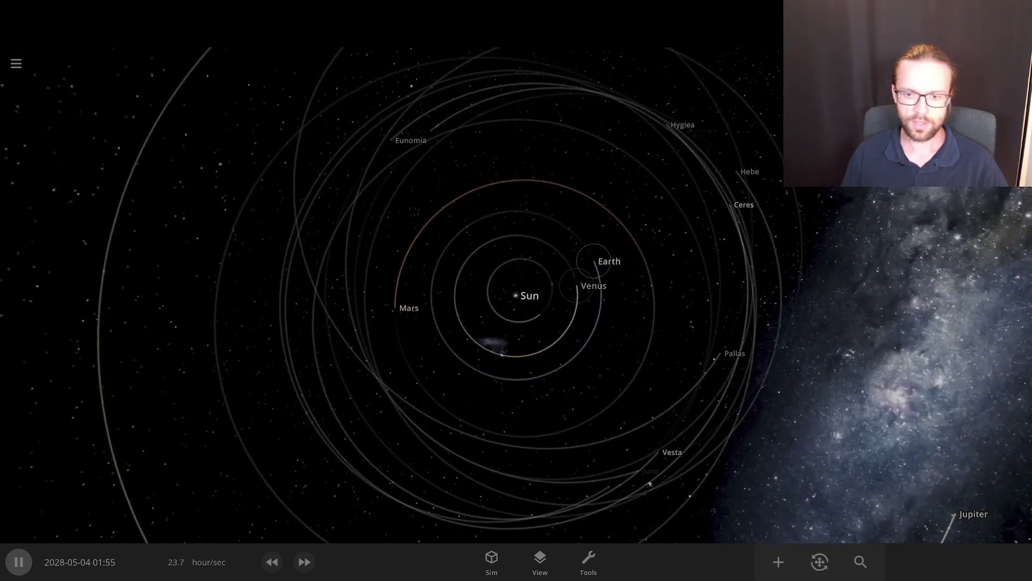
# - Reopen Earth's detailed motion properties and speed the simulation up to a target of 24.7 days per second
pyautogui.click(594, 261)
pyautogui.click(978, 377)
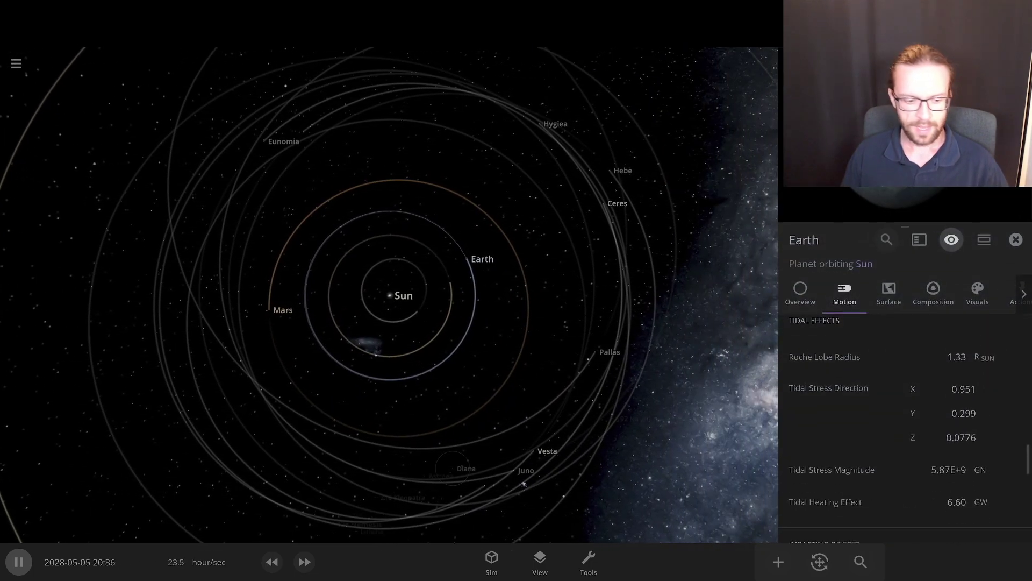
pyautogui.click(304, 561)
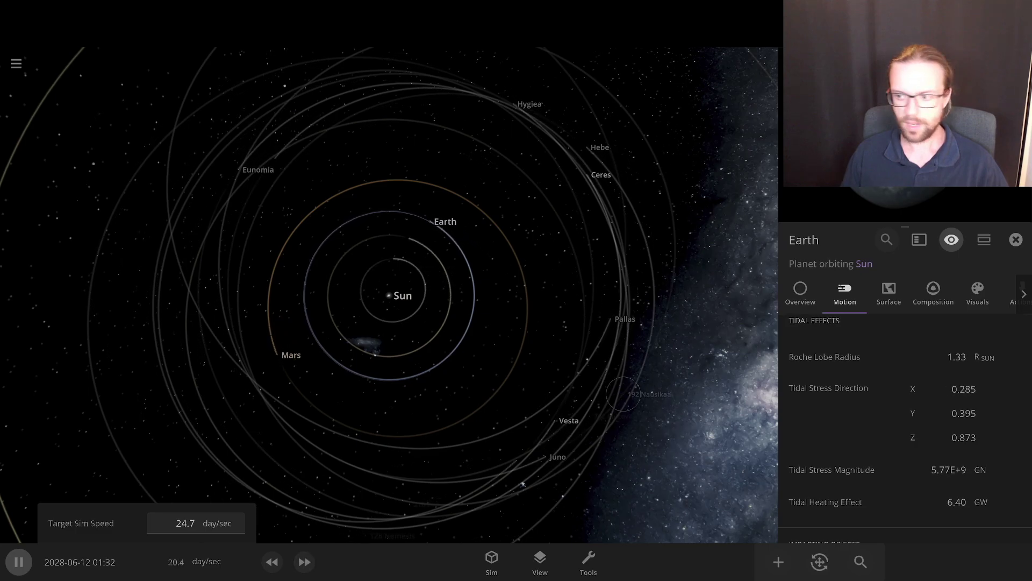
# - Review Earth's impacting objects, camera data and motion actions, and return to the orbital elements
pyautogui.scroll(-5, 905, 430)
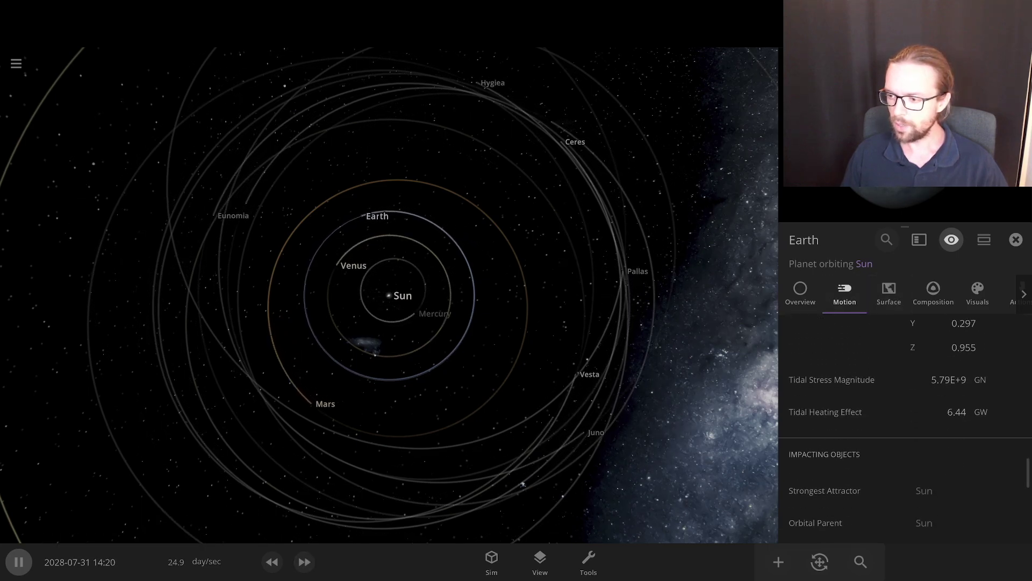
pyautogui.scroll(-4, 905, 430)
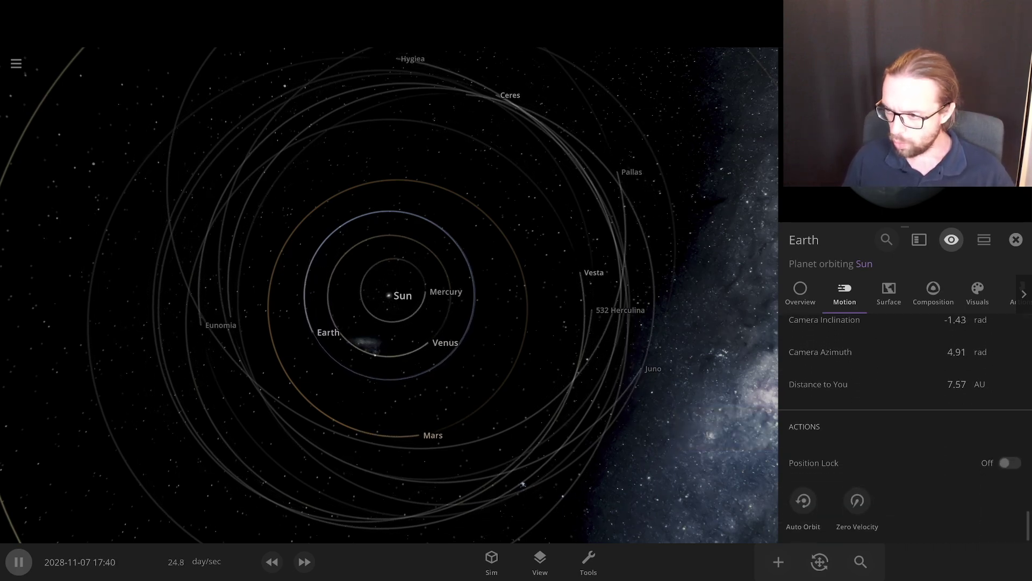
pyautogui.scroll(8, 904, 431)
pyautogui.scroll(10, 838, 376)
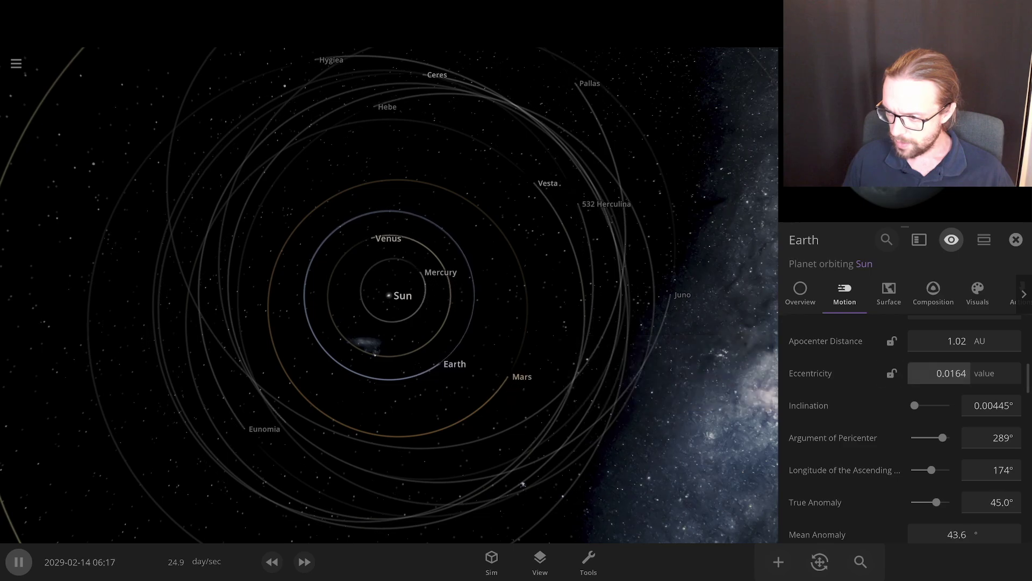
# - Graph Earth's eccentricity against time passed
pyautogui.click(951, 373)
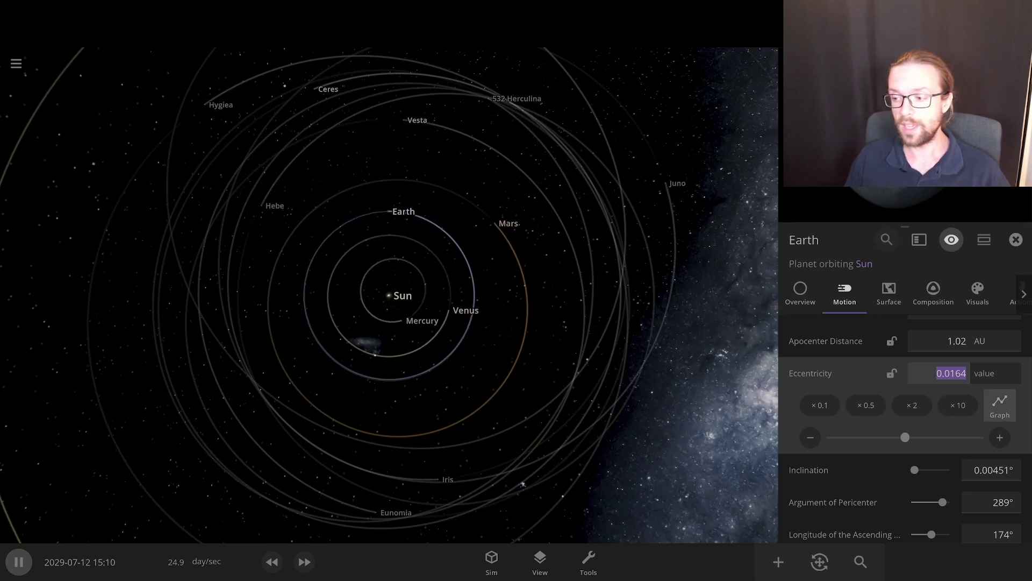
pyautogui.click(1000, 405)
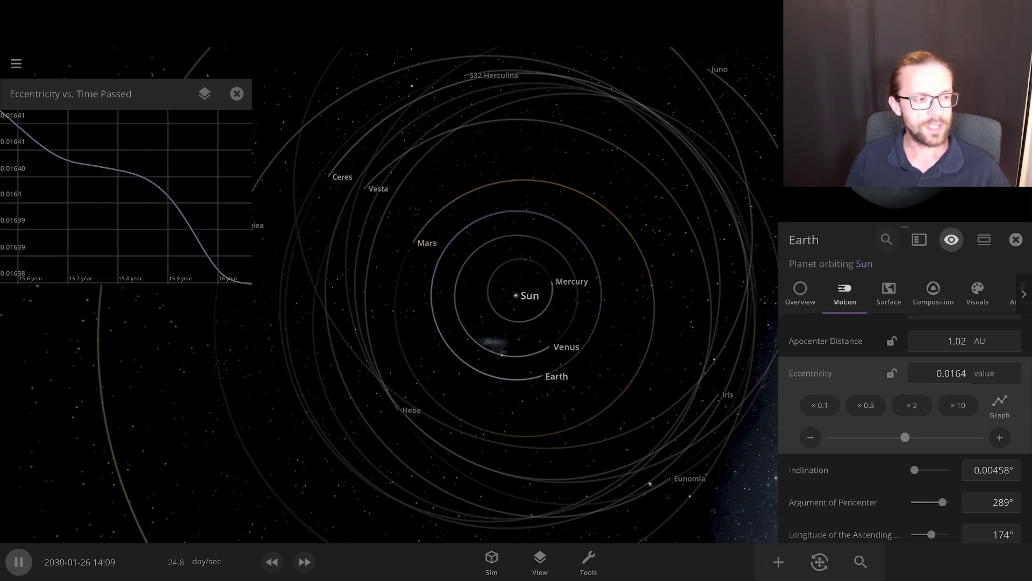
pyautogui.moveTo(171, 246)
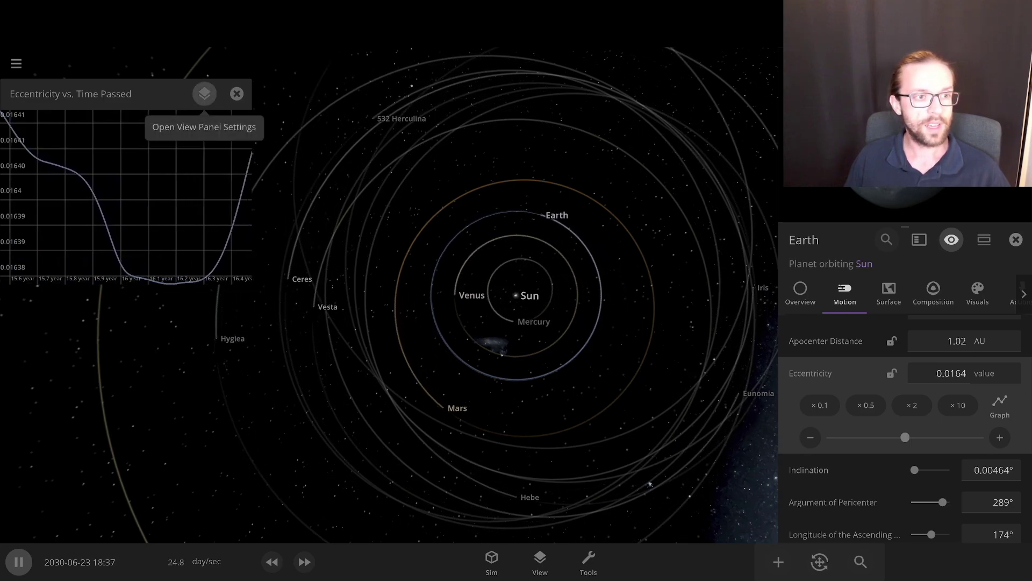
# - Open the eccentricity graph's view settings, check both axis settings and watch how the curve develops
pyautogui.click(204, 94)
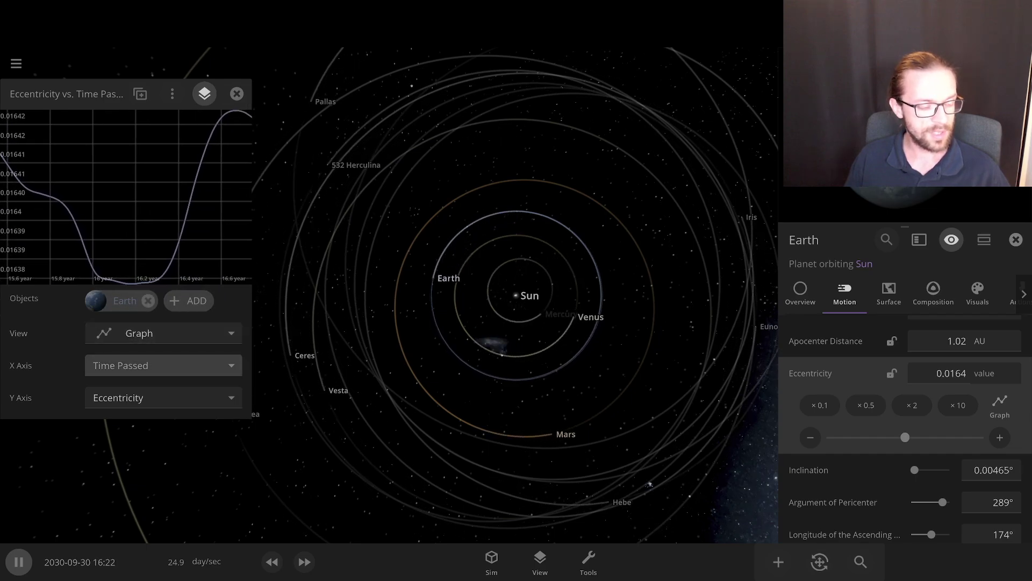
pyautogui.click(162, 365)
pyautogui.click(59, 382)
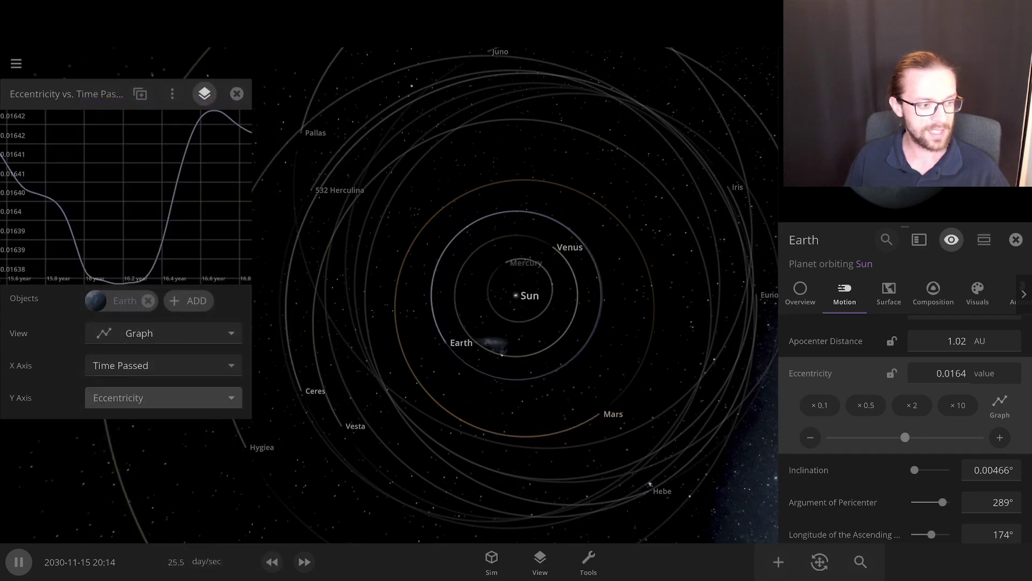
pyautogui.click(161, 397)
pyautogui.click(161, 397)
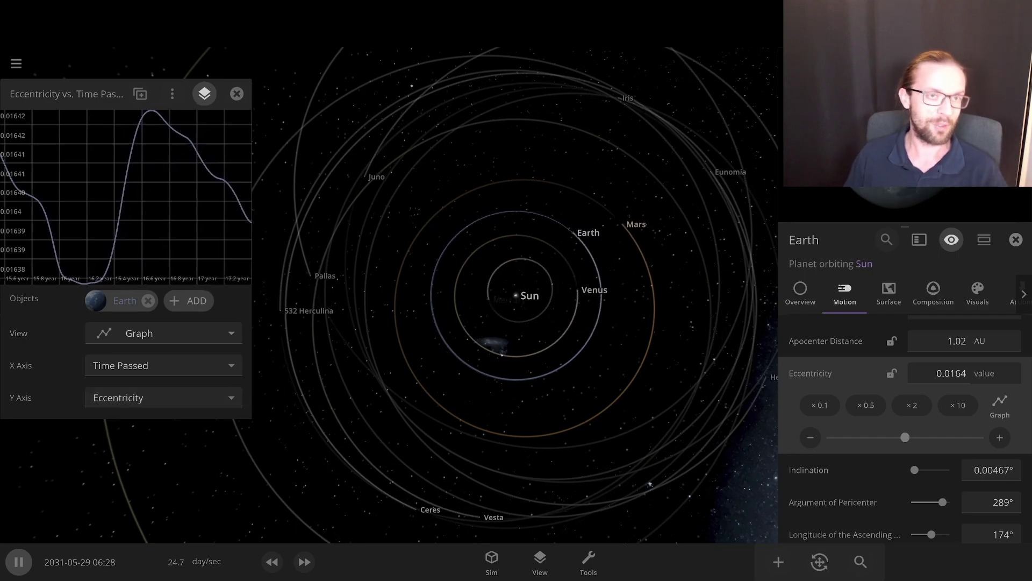
pyautogui.moveTo(246, 197)
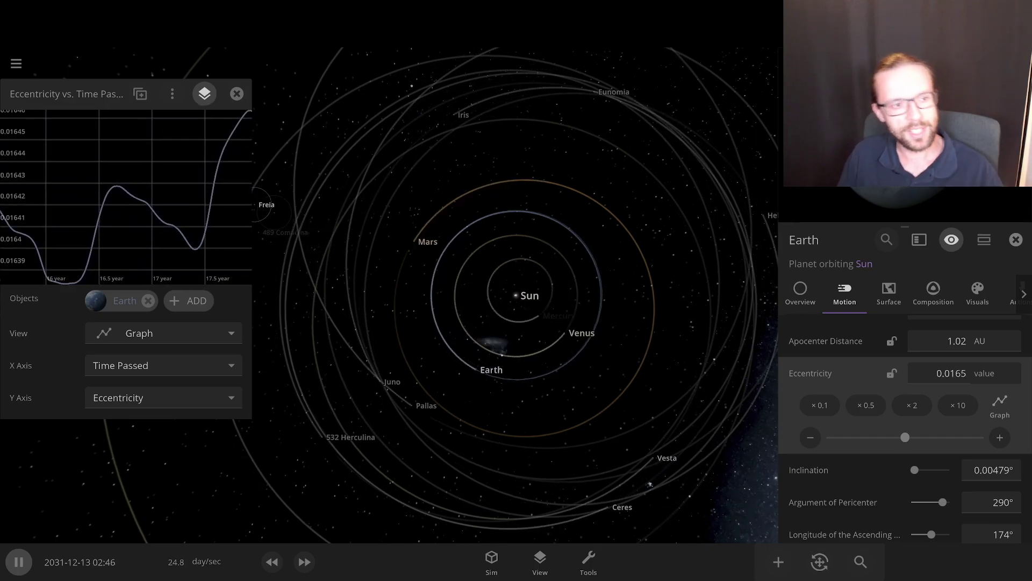
pyautogui.moveTo(197, 245)
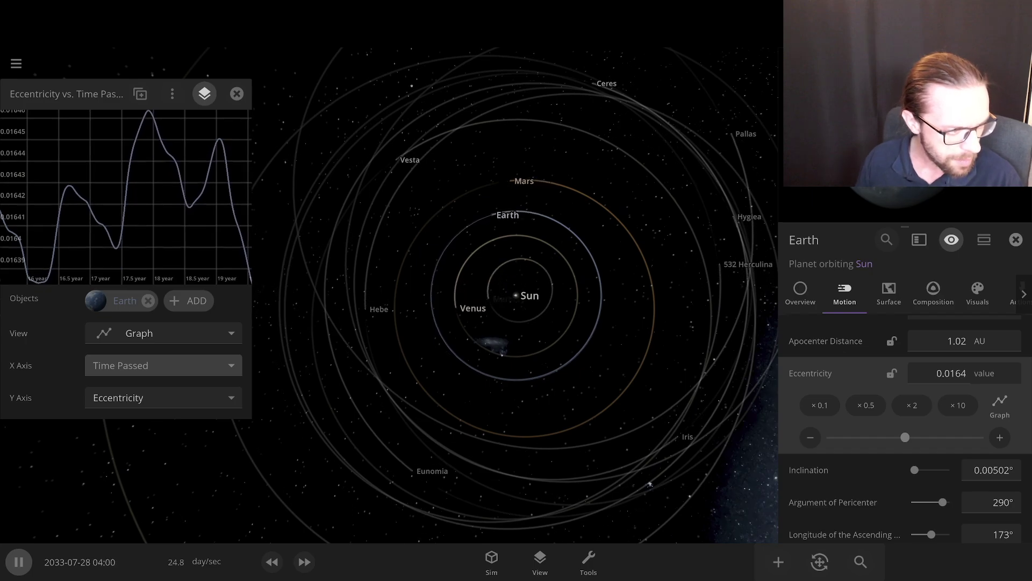
# - Browse the quantities available for the graph's X axis, keeping Time Passed
pyautogui.click(162, 365)
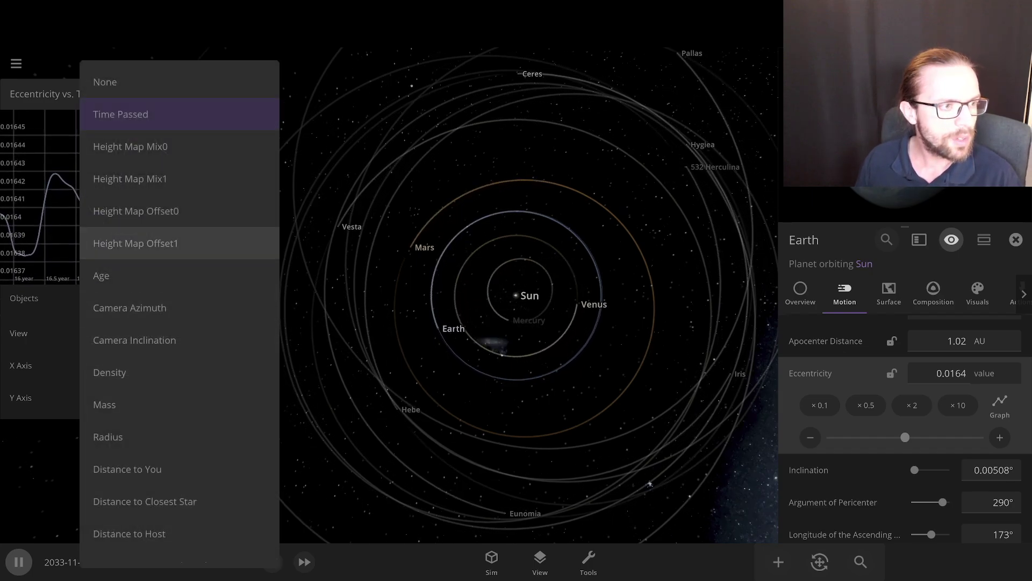
pyautogui.scroll(-2, 179, 312)
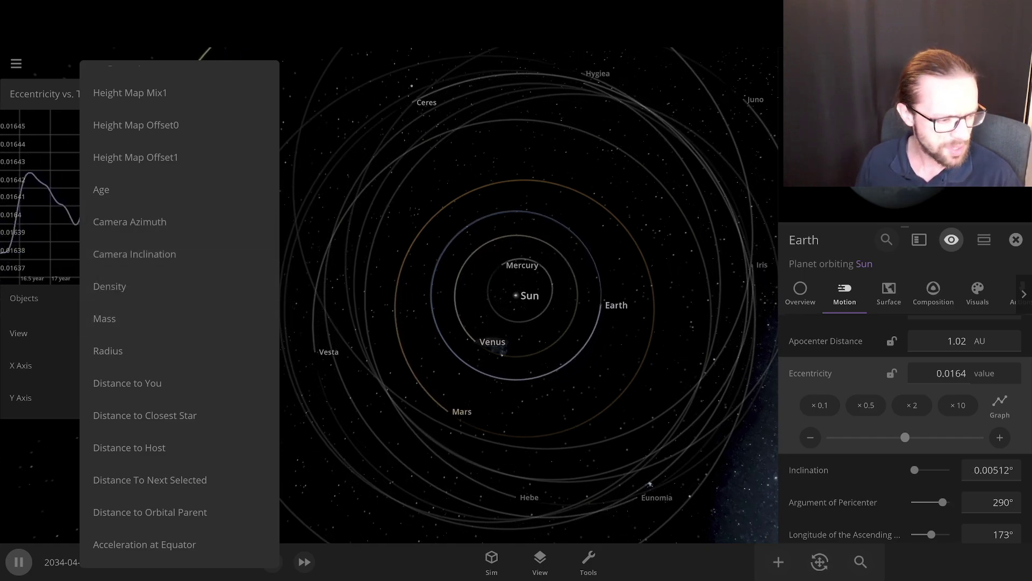
pyautogui.scroll(-2, 179, 371)
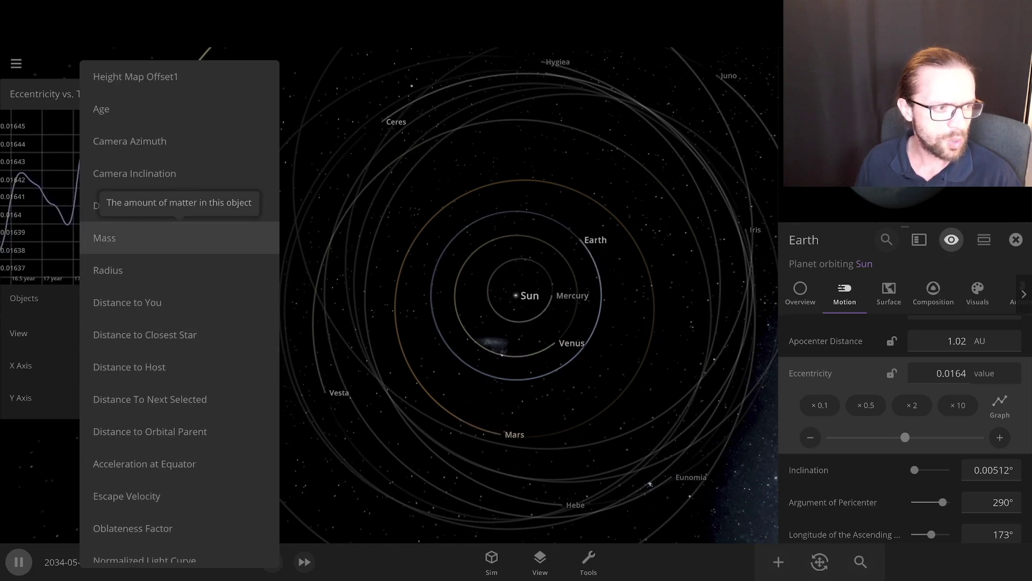
pyautogui.press('Escape')
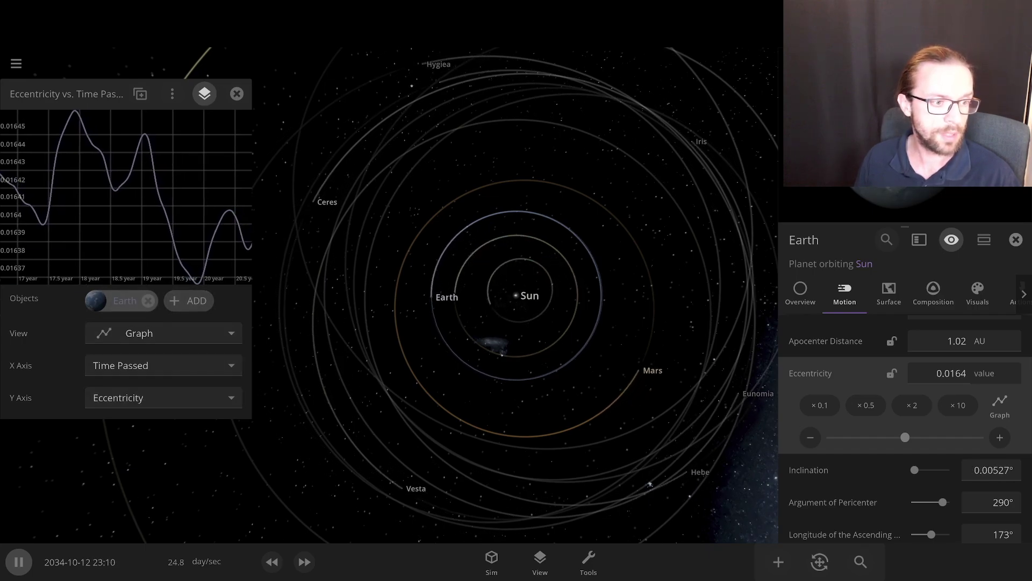
# - Add Venus to the eccentricity graph alongside Earth
pyautogui.click(188, 301)
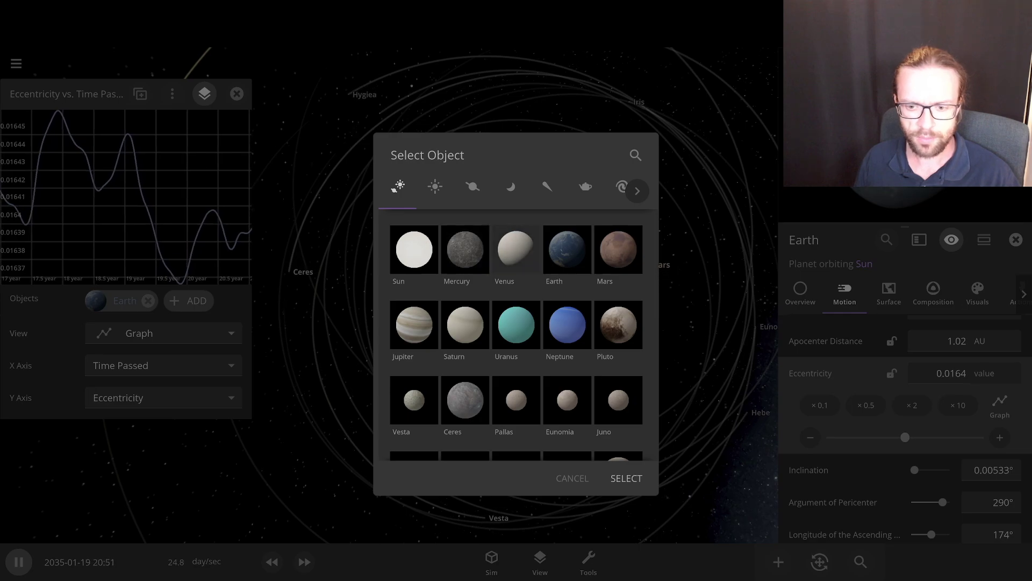
pyautogui.click(516, 248)
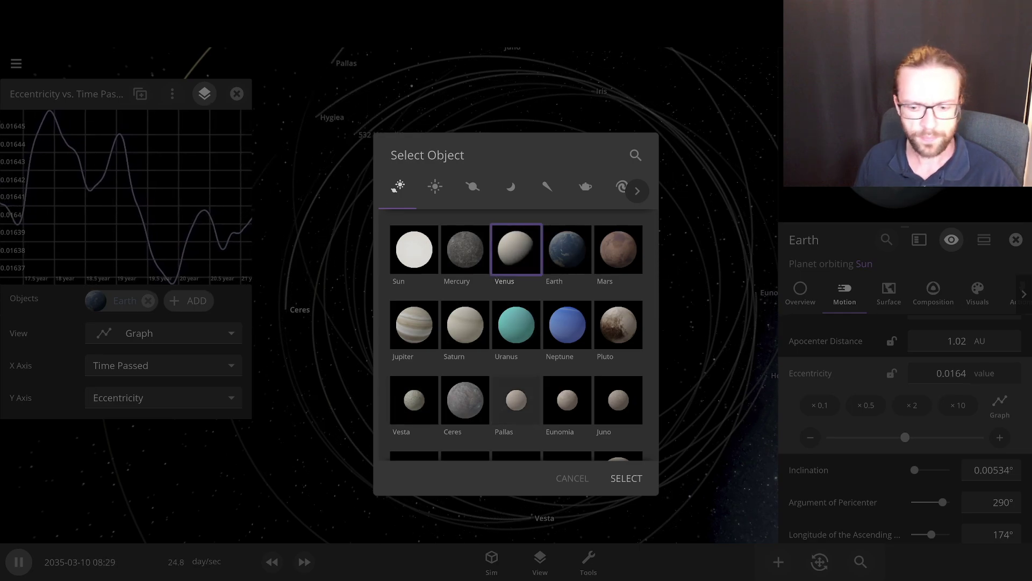
pyautogui.click(627, 478)
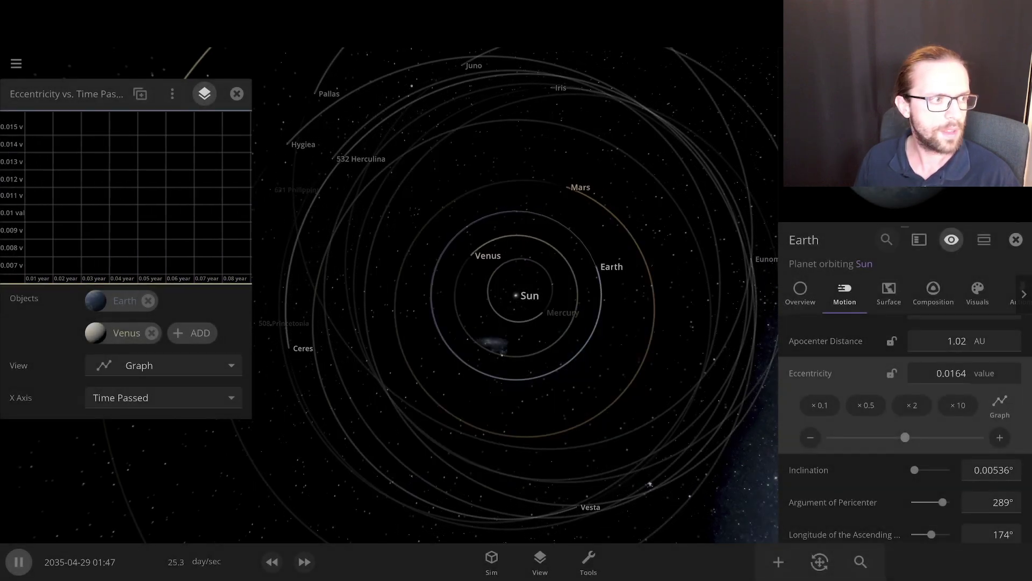
pyautogui.moveTo(118, 129)
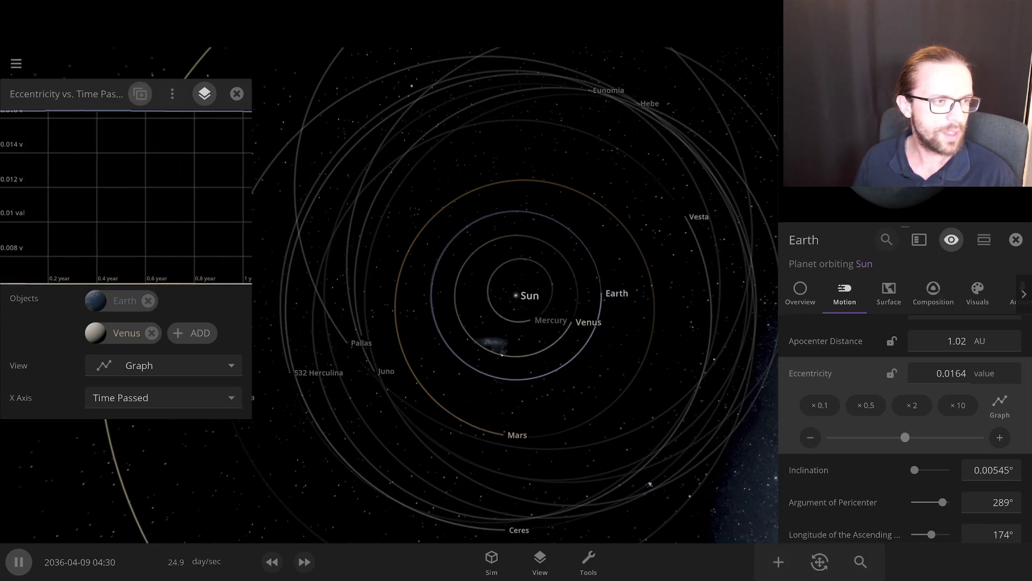
# - Check the graph's timespan, axis and unit options, and remove Venus from the graph
pyautogui.click(172, 93)
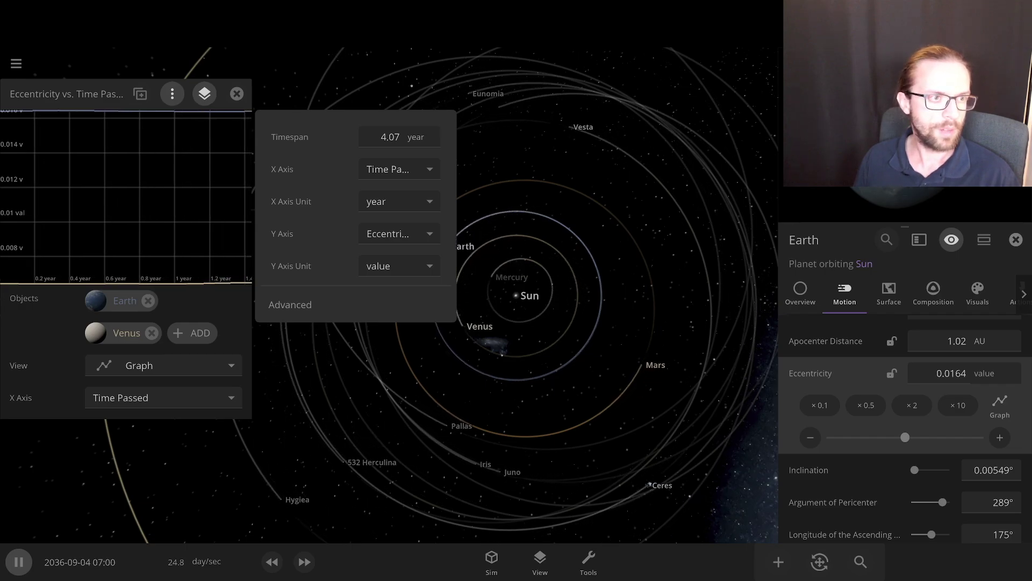
pyautogui.click(172, 94)
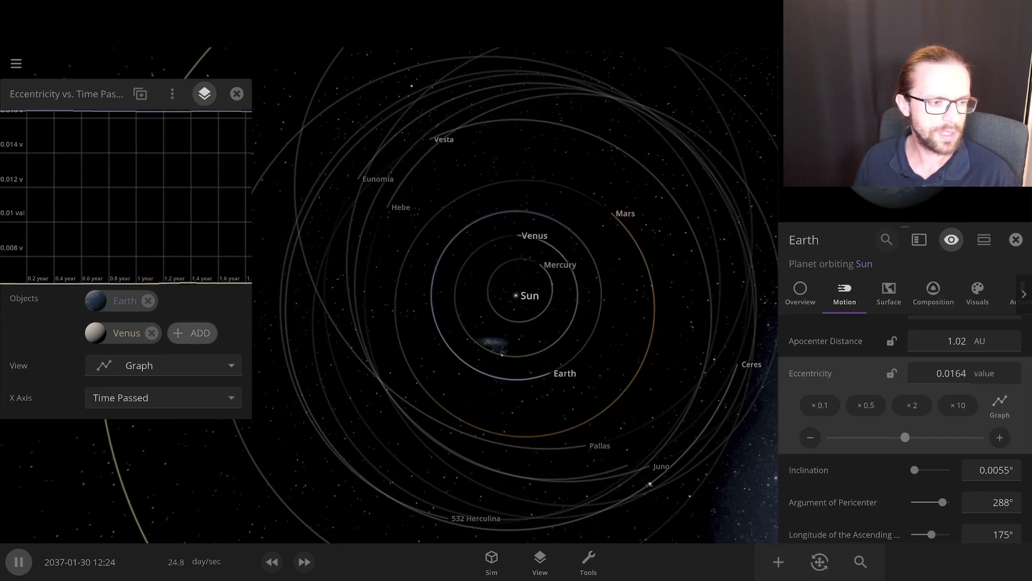
pyautogui.click(152, 333)
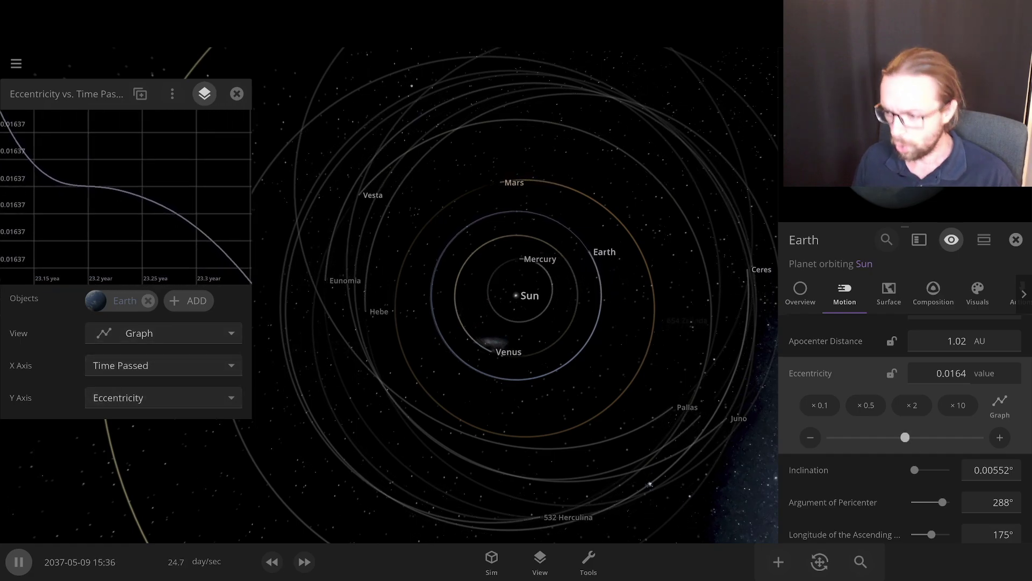
# - Review Earth's orbital elements, from orbital parent and distance to eccentricity, while the eccentricity graph develops
pyautogui.scroll(3, 903, 430)
pyautogui.scroll(-3, 903, 430)
pyautogui.scroll(4, 903, 430)
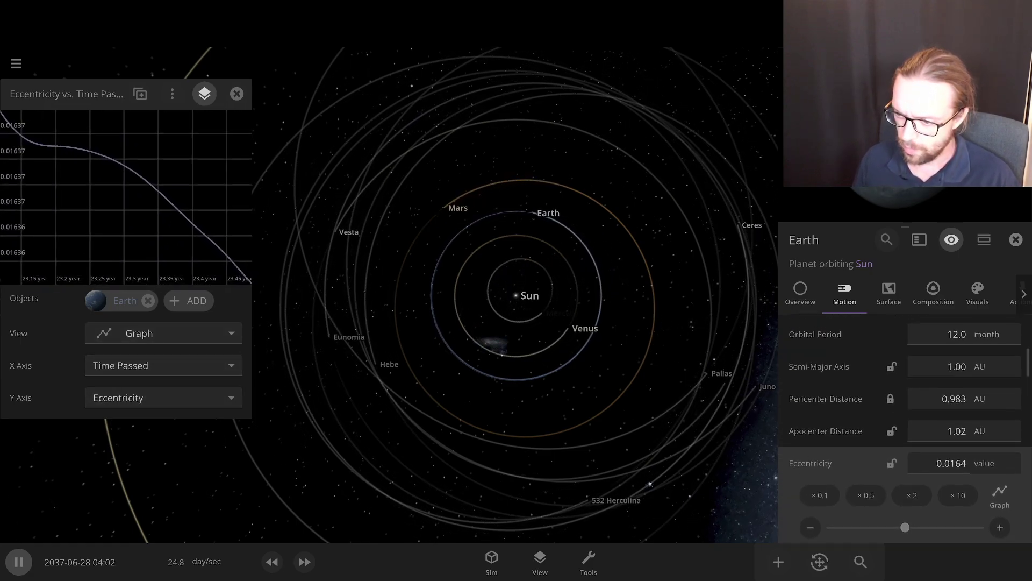
pyautogui.scroll(2, 903, 430)
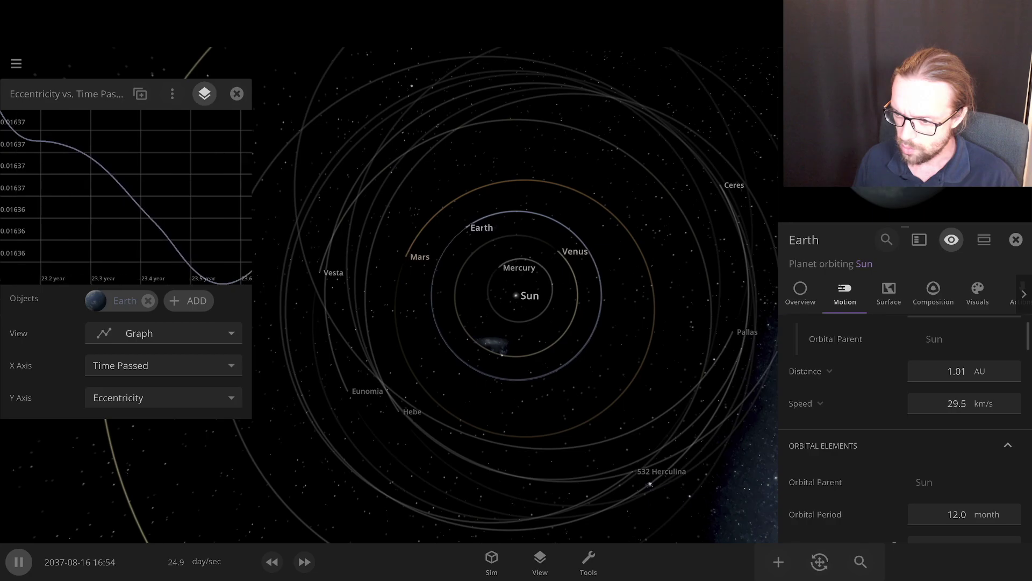
pyautogui.scroll(-5, 903, 430)
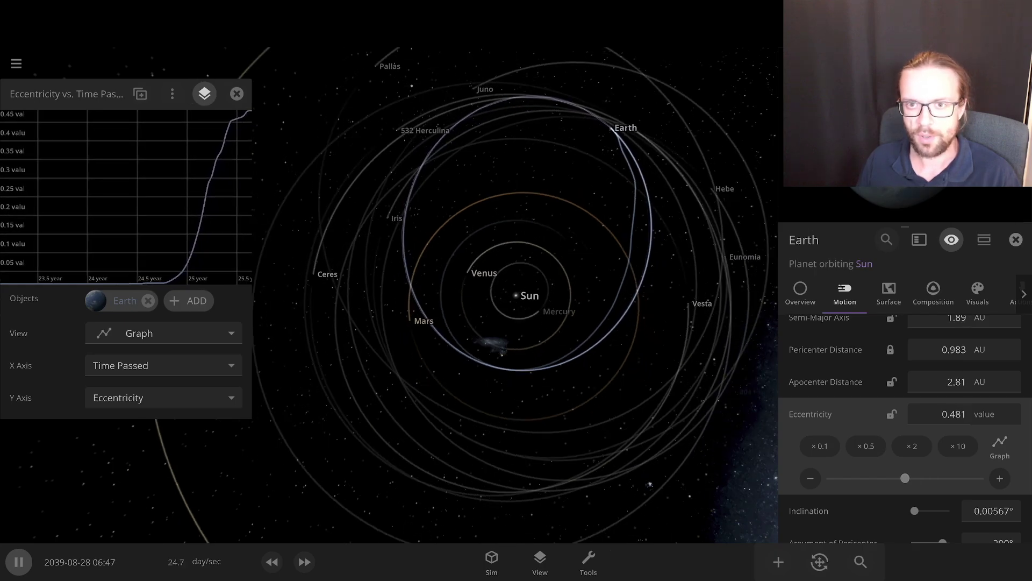
pyautogui.scroll(-5, 516, 296)
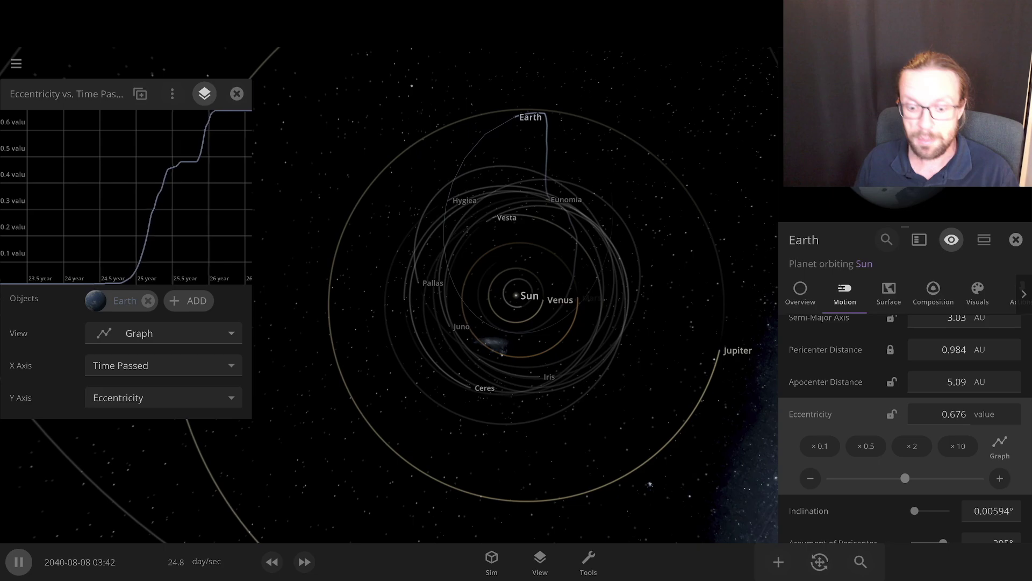
# - Speed up the simulation to 1.16 years per second and watch Earth's eccentricity curve develop
pyautogui.click(304, 562)
pyautogui.click(304, 562)
pyautogui.click(304, 562)
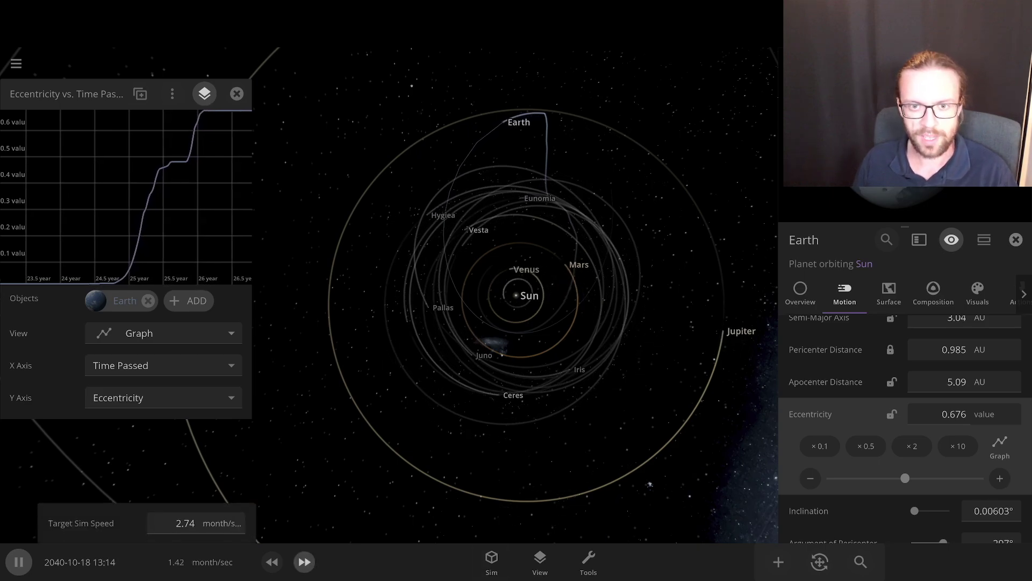
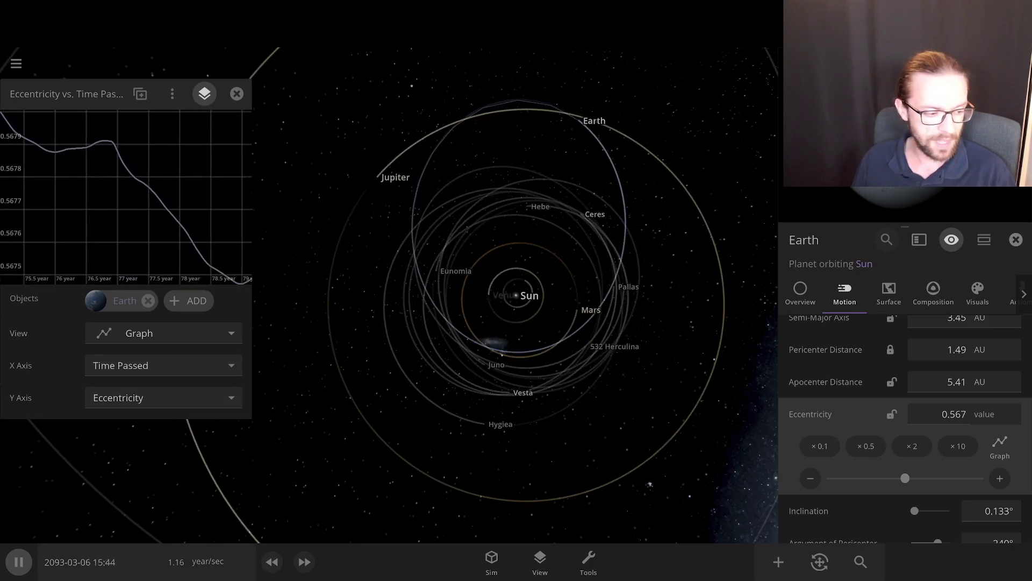
# - Restart the Solar System simulation from its initial state
pyautogui.click(79, 562)
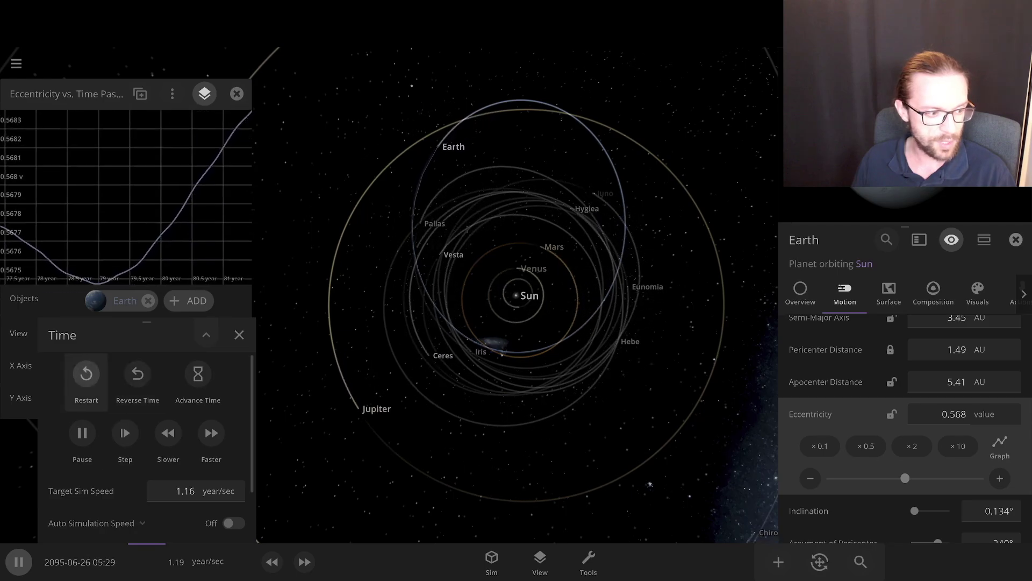
pyautogui.click(86, 373)
pyautogui.click(584, 358)
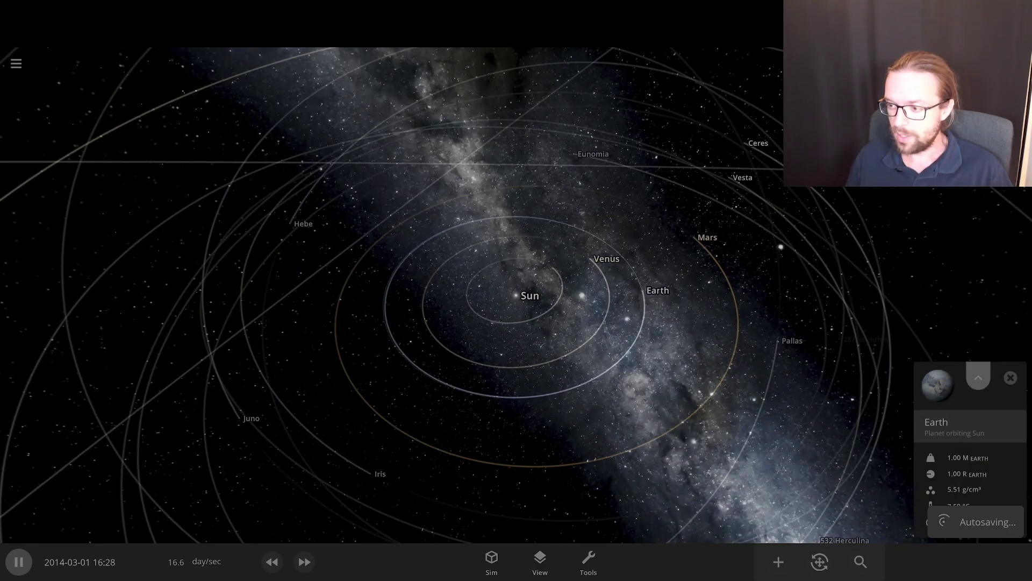
# - Open Earth's detailed surface properties and compare its temperatures for Surface and Sea Level
pyautogui.click(978, 377)
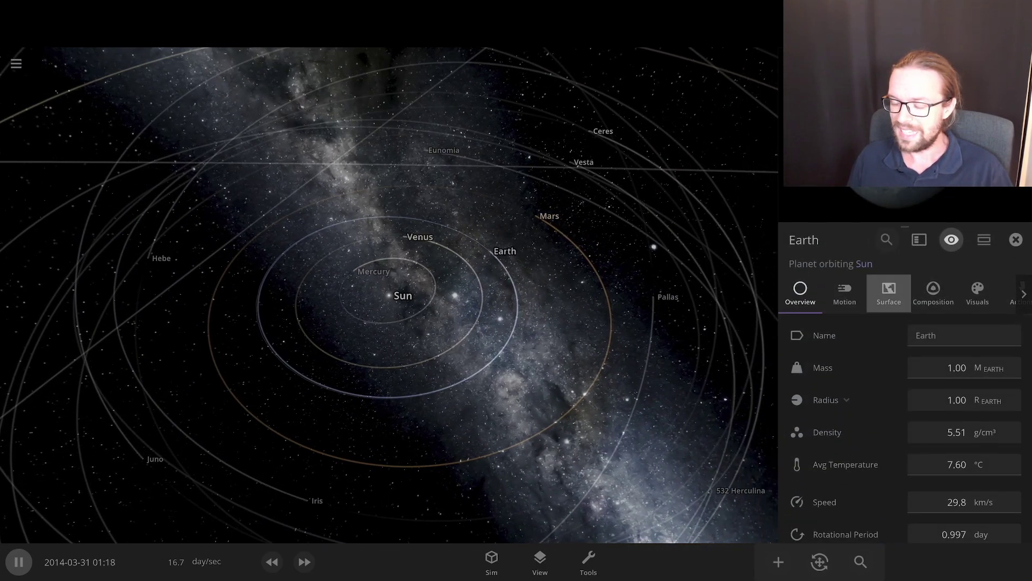
pyautogui.click(889, 293)
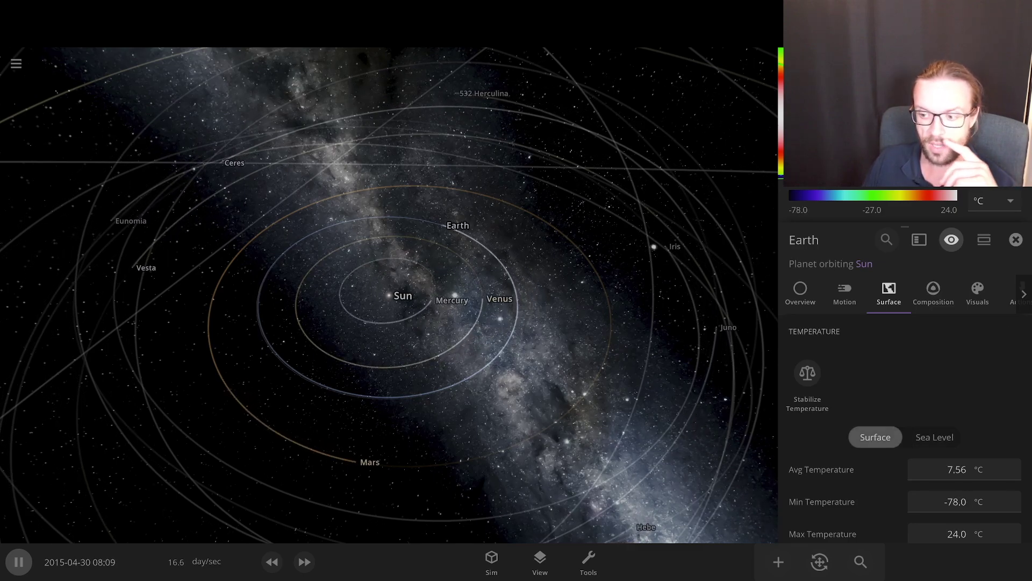
pyautogui.click(934, 437)
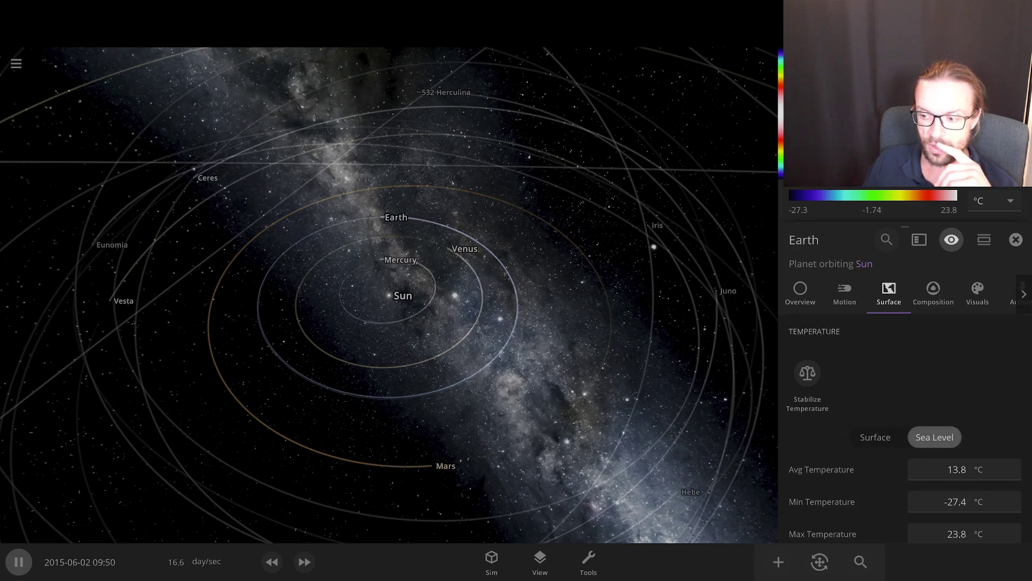
pyautogui.click(875, 437)
# - Look through Earth's surface temperature, elevation map and materials settings down to the carbon dioxide entry
pyautogui.scroll(-4, 903, 430)
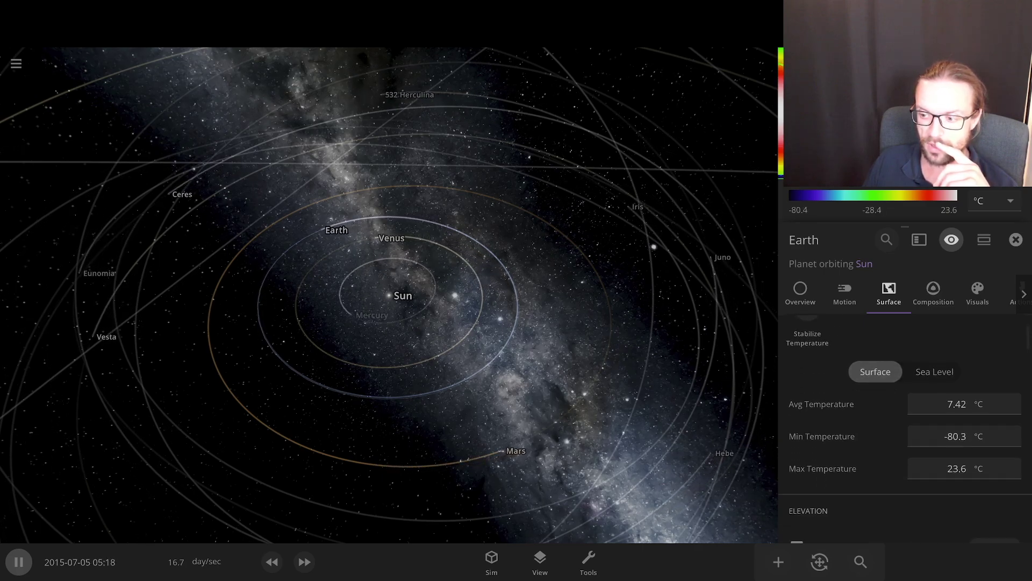
pyautogui.scroll(-2, 908, 408)
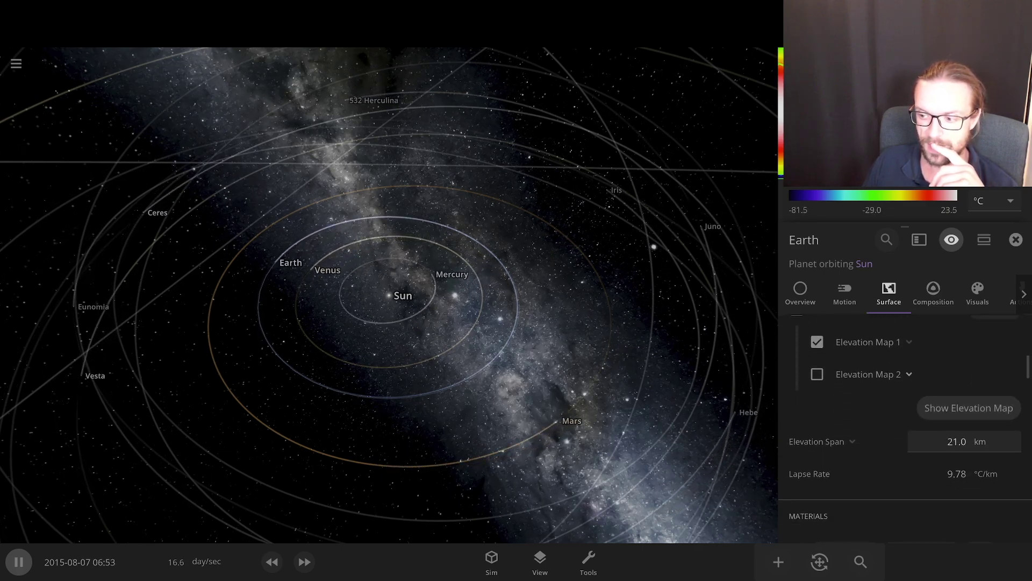
pyautogui.scroll(-6, 903, 409)
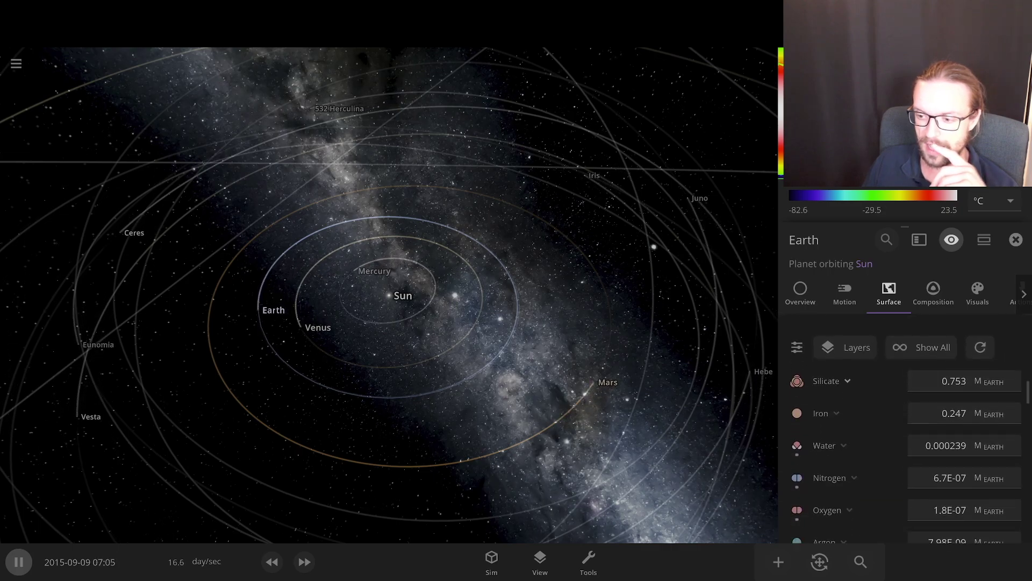
pyautogui.scroll(2, 903, 409)
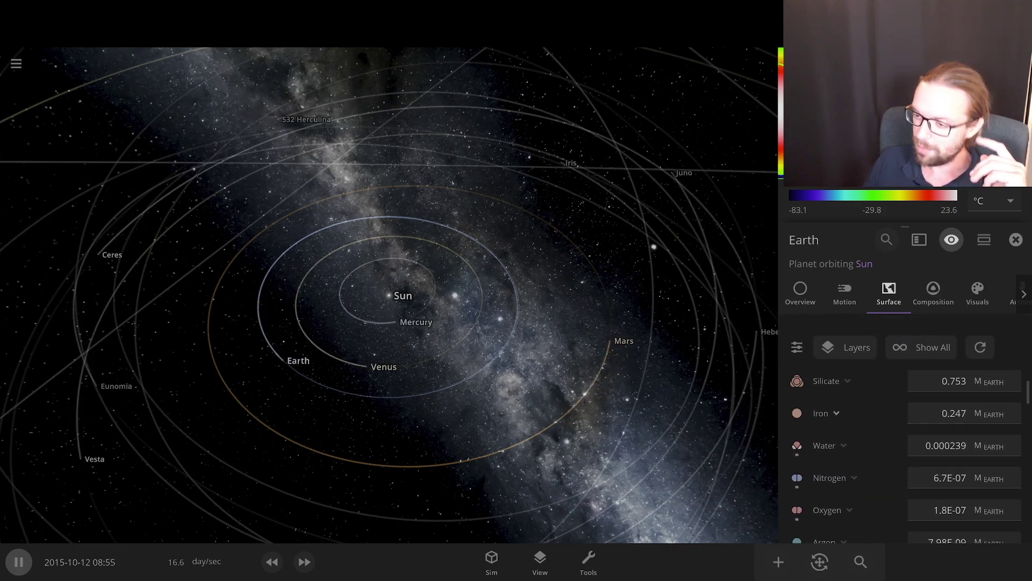
pyautogui.scroll(-2, 938, 484)
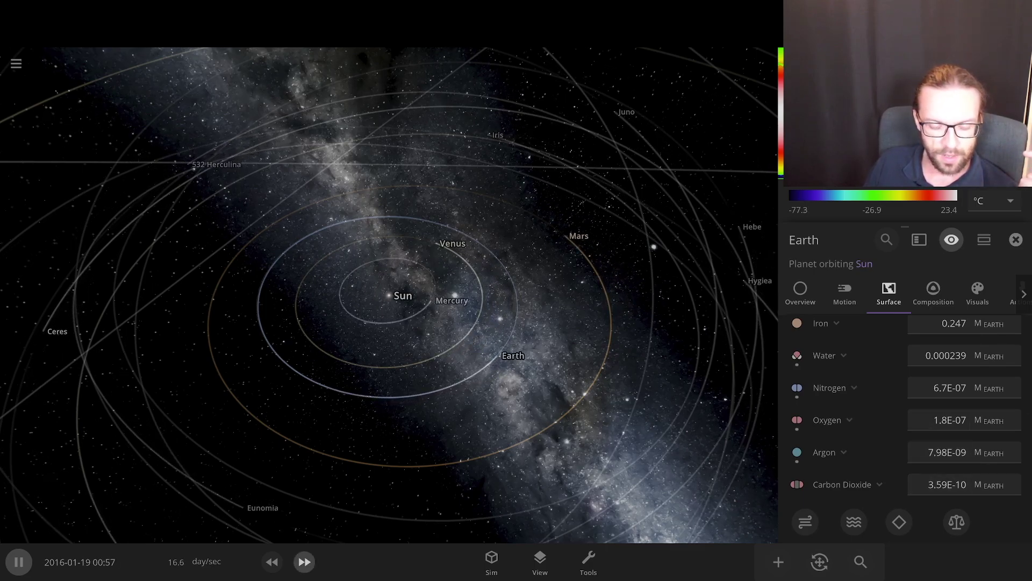
# - Raise the target simulation speed to 2.74 months per second
pyautogui.press('.')
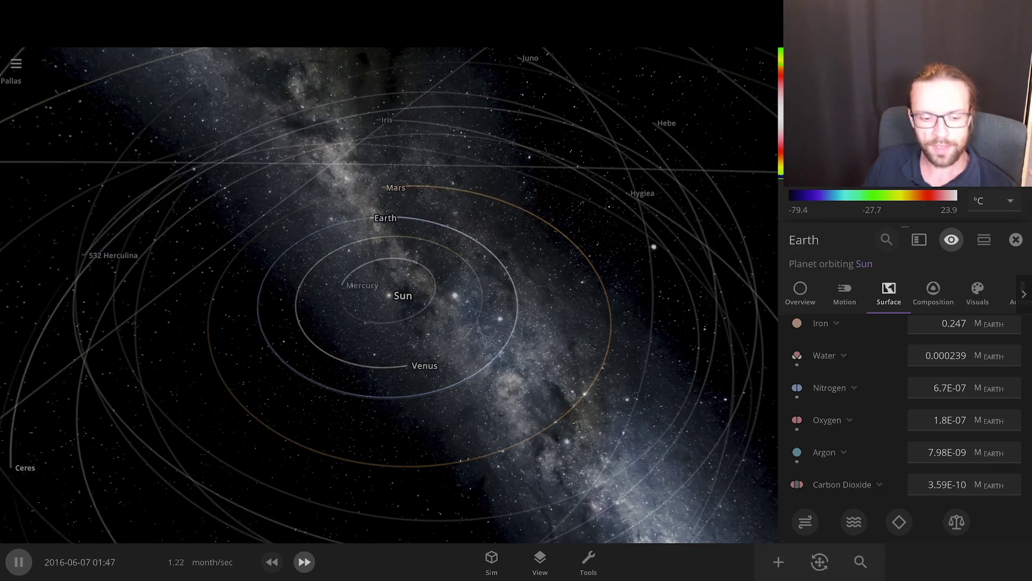
pyautogui.press('.')
pyautogui.press('.')
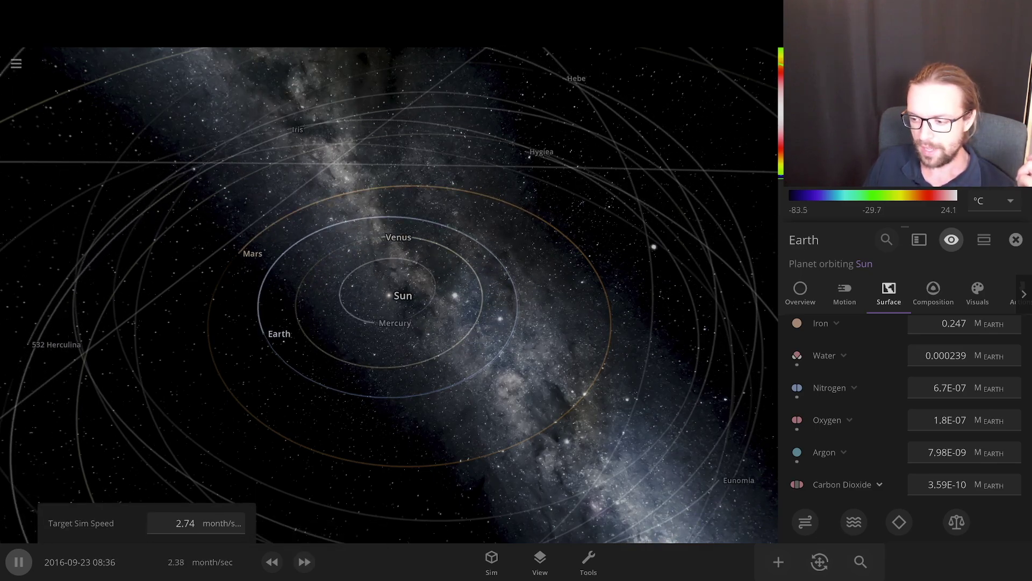
# - Double Earth's carbon dioxide mass repeatedly until it reaches 3.68E-07 Earth masses
pyautogui.scroll(-2, 903, 409)
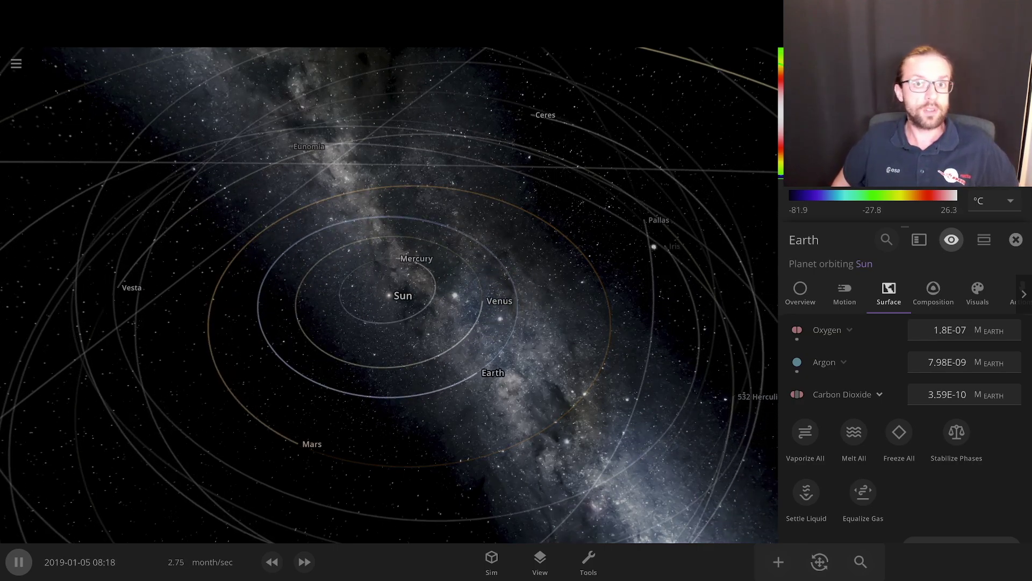
pyautogui.click(948, 394)
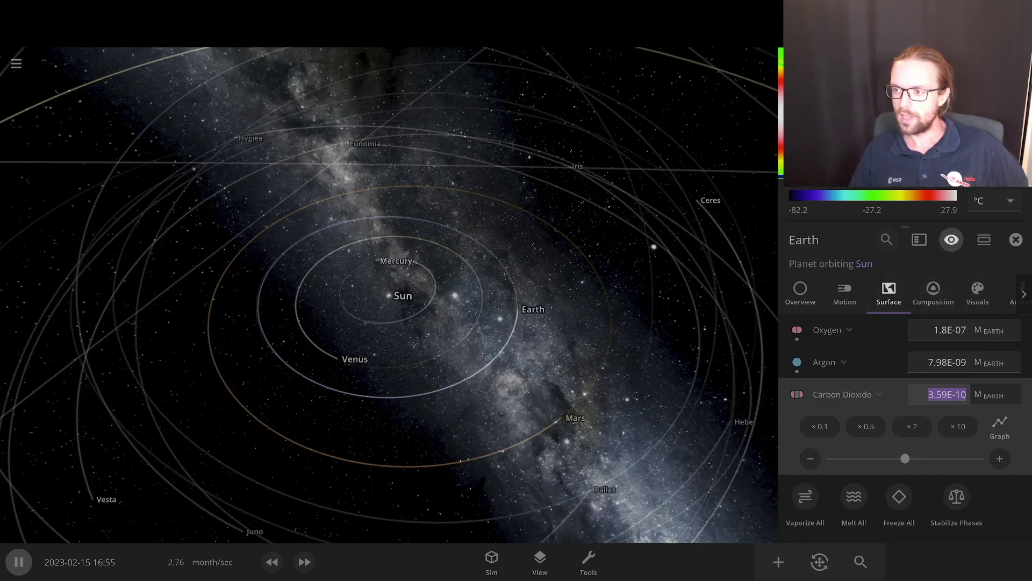
pyautogui.click(911, 425)
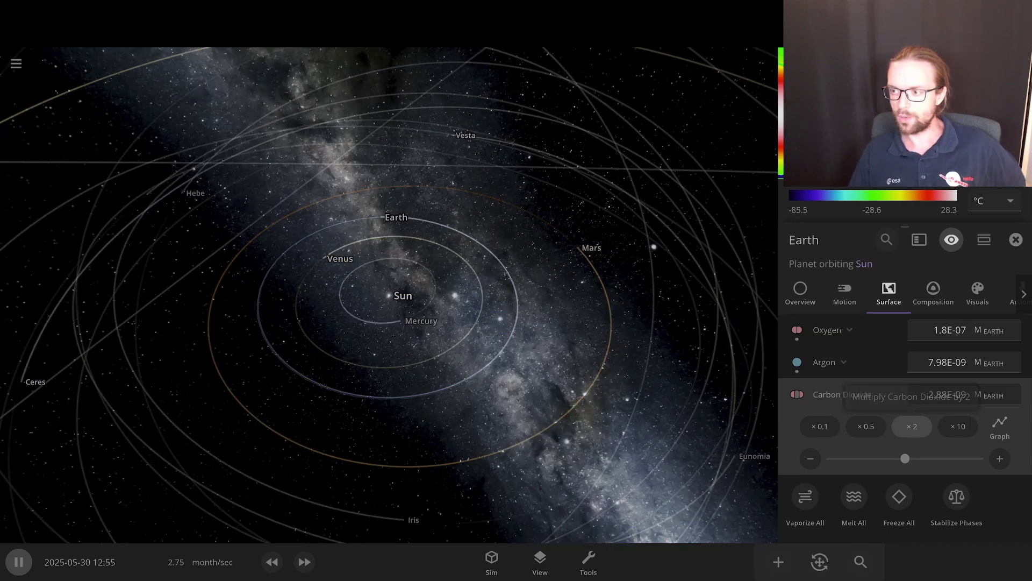
pyautogui.click(912, 425)
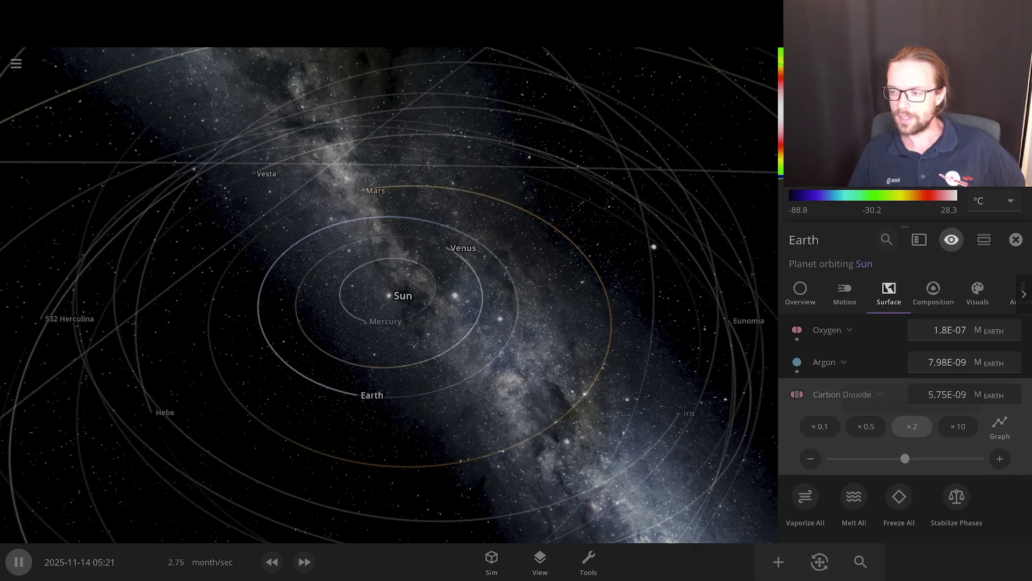
pyautogui.click(912, 426)
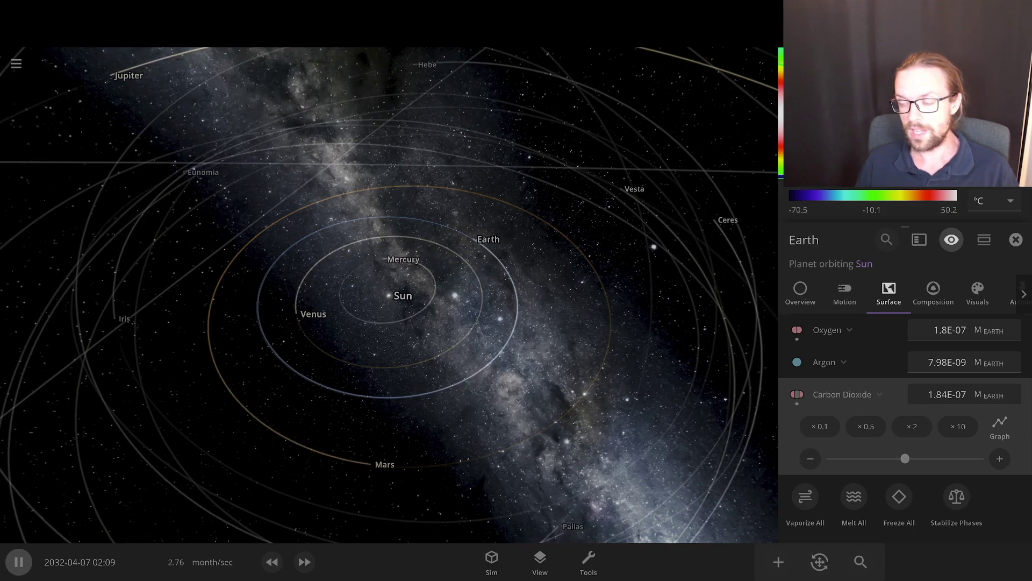
pyautogui.click(911, 425)
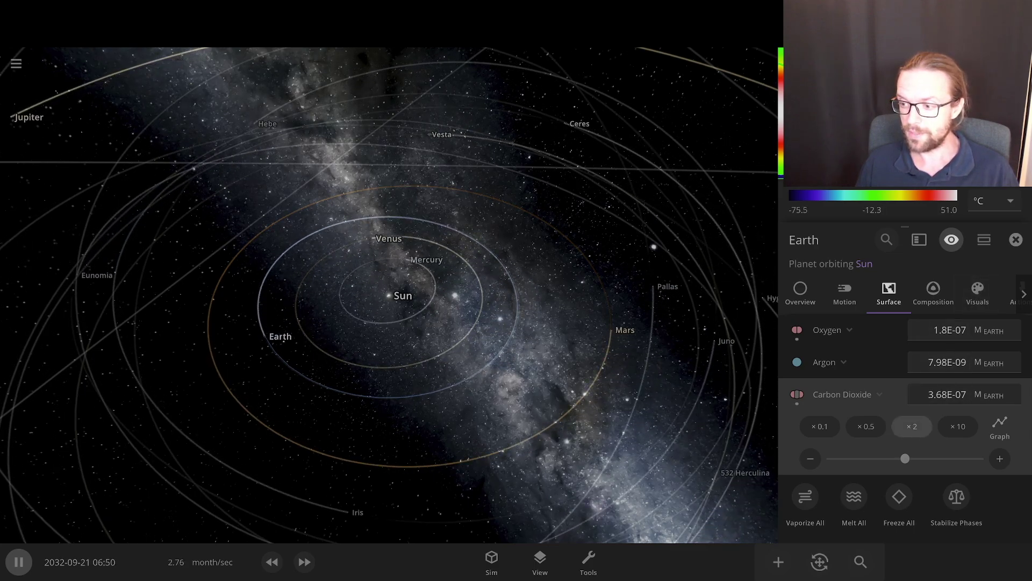
# - Expand the phase details of Earth's water and vaporize all of it
pyautogui.scroll(1, 912, 426)
pyautogui.scroll(1, 904, 425)
pyautogui.scroll(2, 905, 425)
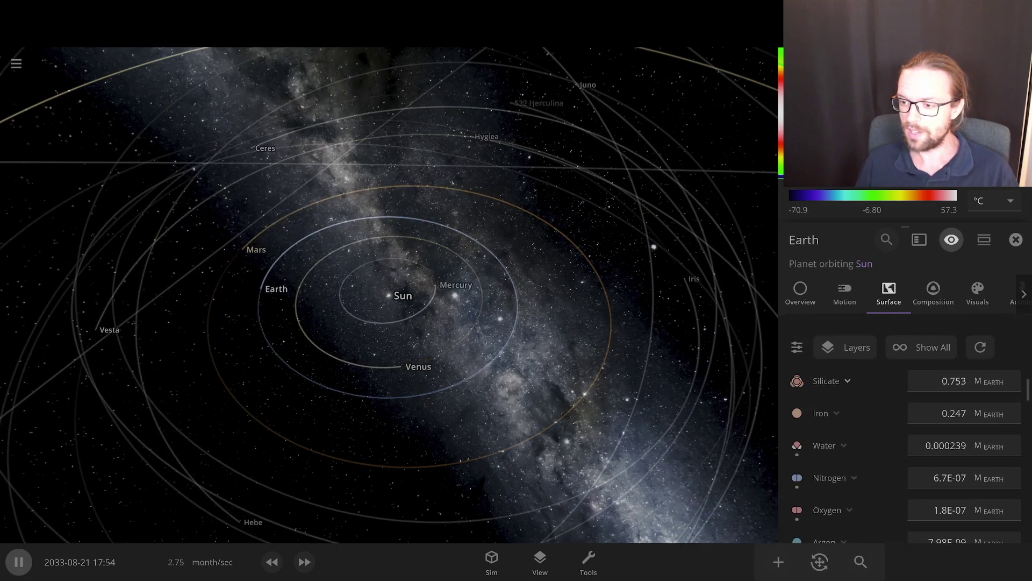
pyautogui.click(844, 446)
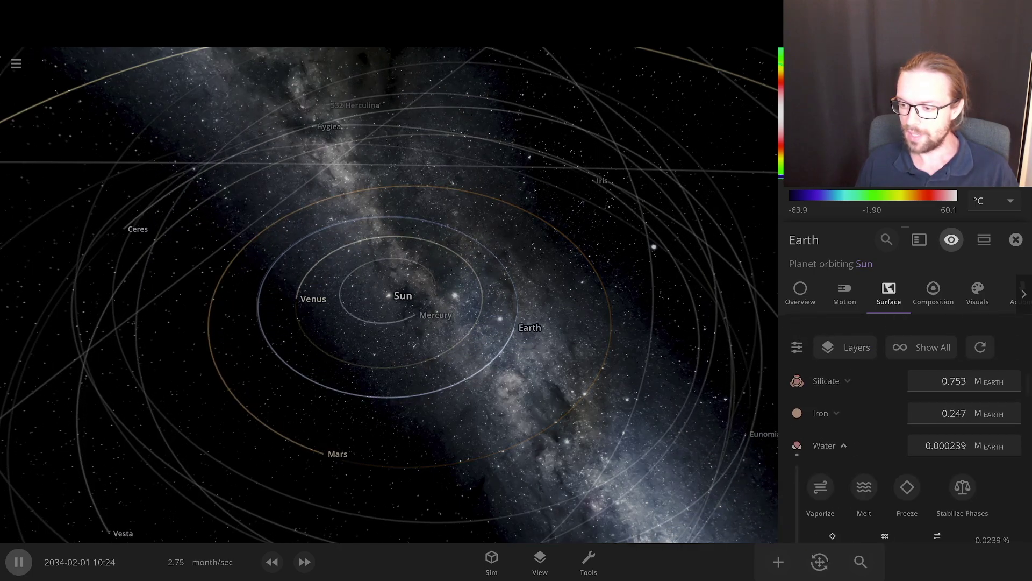
pyautogui.scroll(-3, 864, 397)
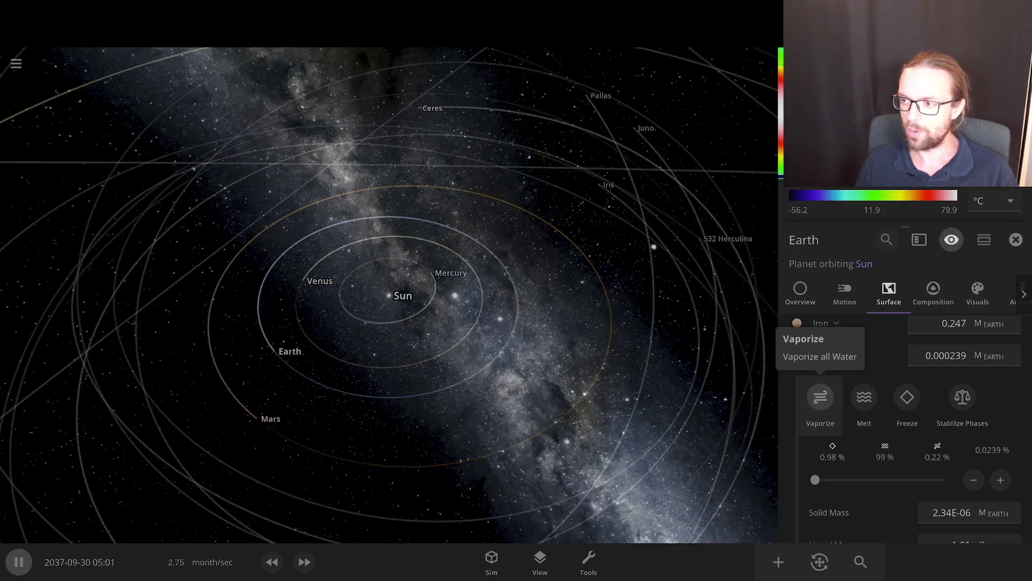
pyautogui.click(821, 397)
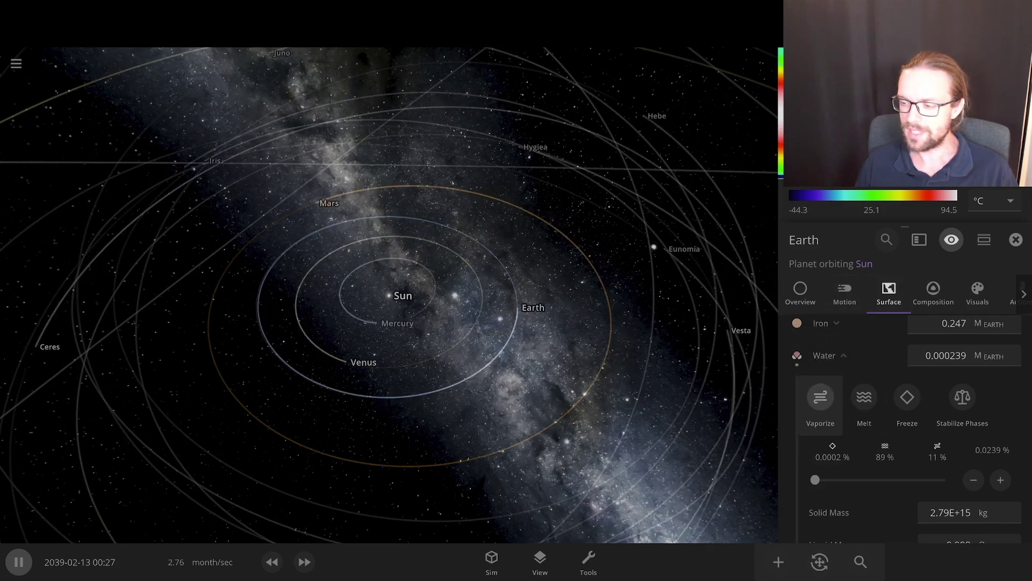
# - Examine the phase actions for all materials, the sea level and total material mass, and Earth's energy flow values
pyautogui.scroll(2, 909, 408)
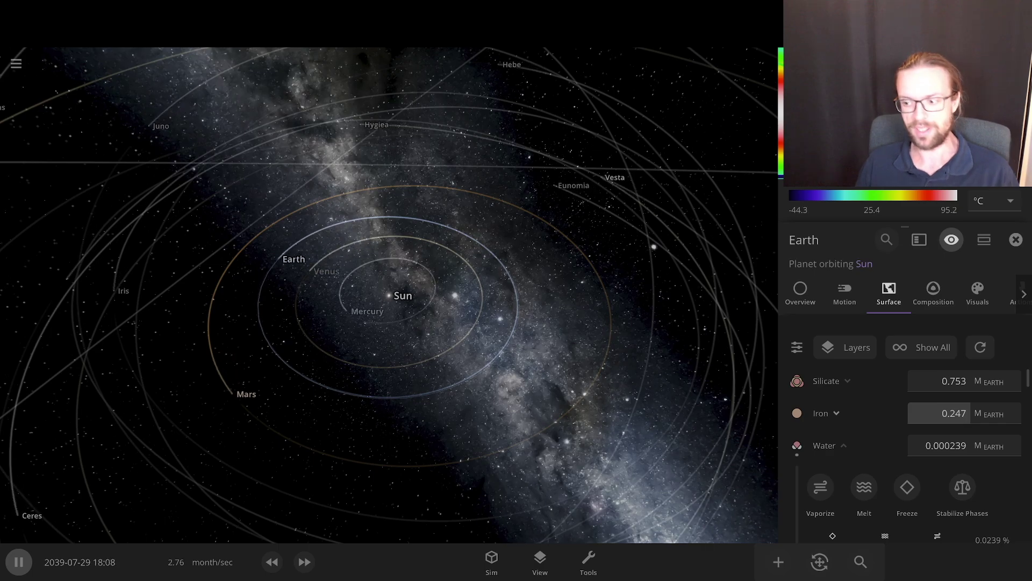
pyautogui.scroll(-10, 938, 413)
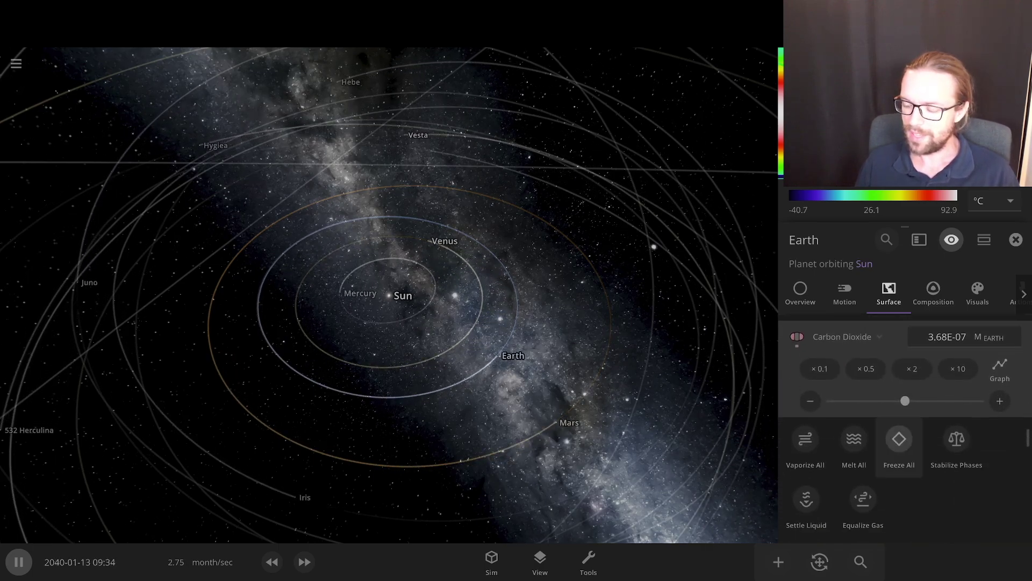
pyautogui.scroll(-4, 899, 425)
pyautogui.scroll(3, 899, 424)
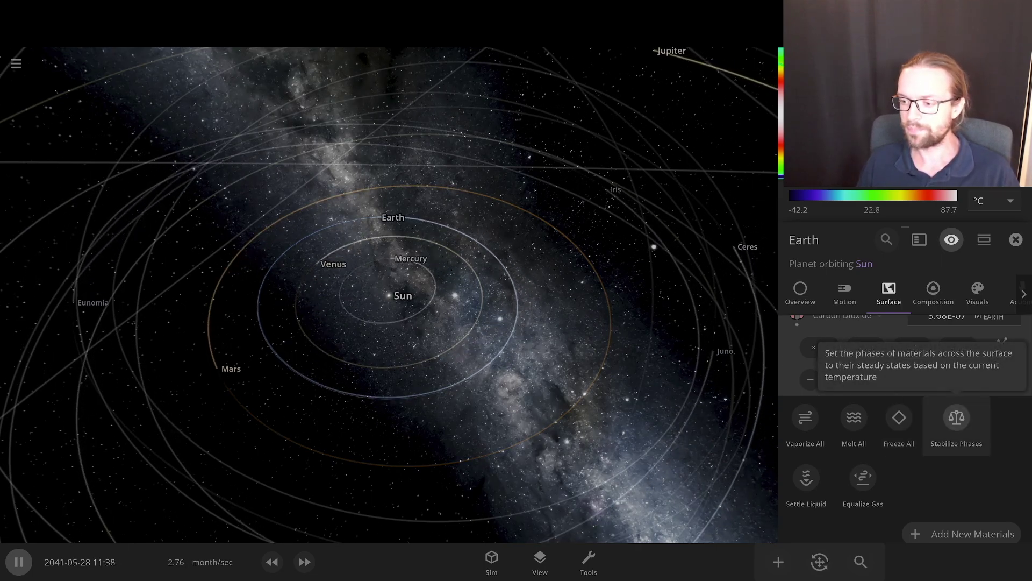
pyautogui.scroll(2, 806, 424)
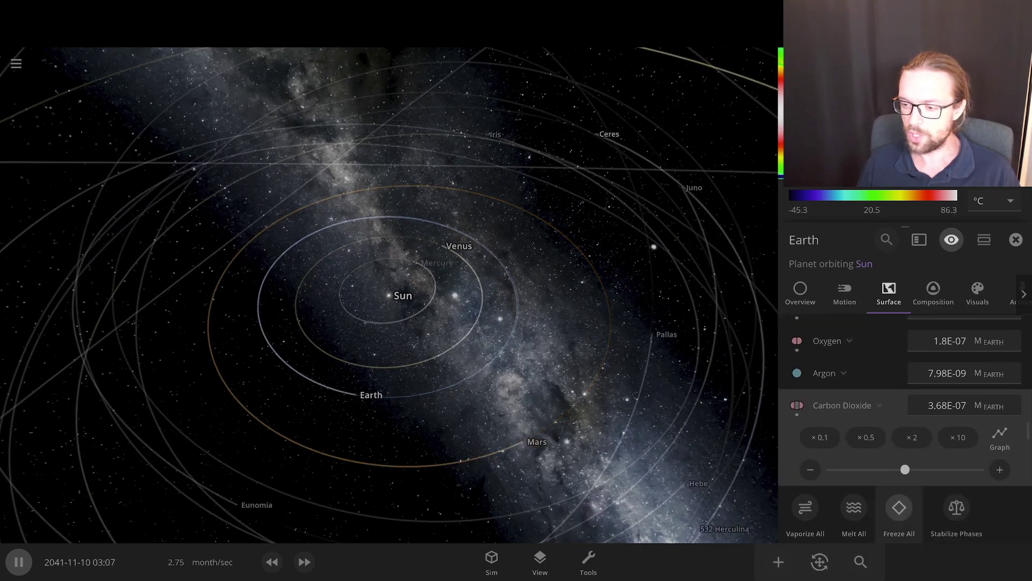
pyautogui.scroll(-2, 806, 424)
pyautogui.scroll(-4, 860, 430)
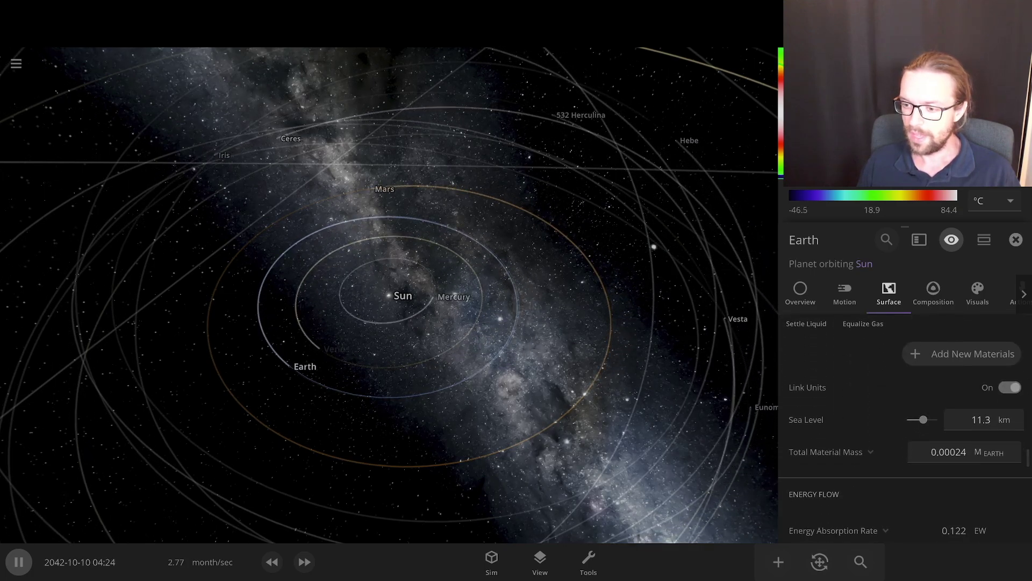
pyautogui.scroll(-2, 905, 431)
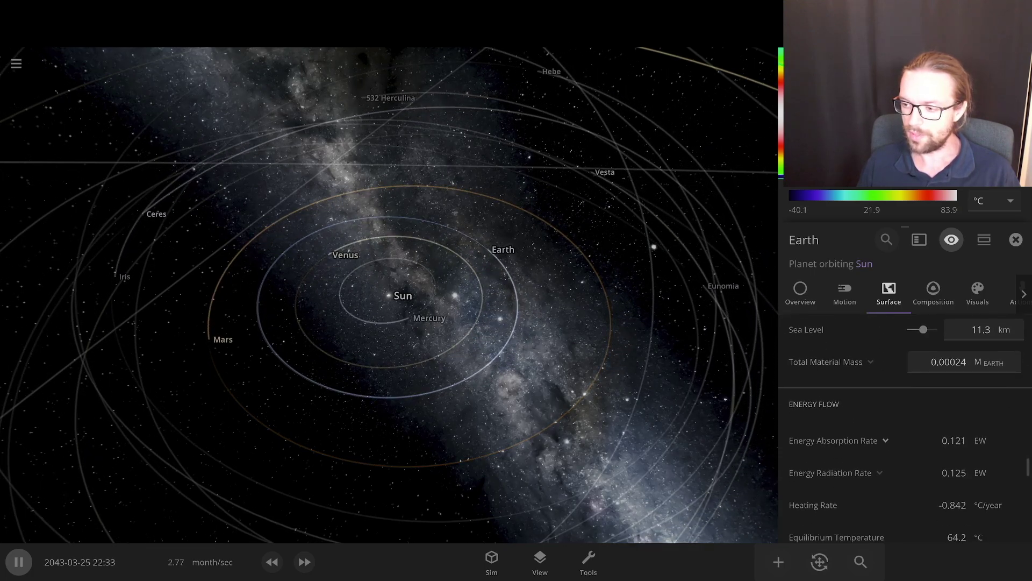
pyautogui.scroll(-2, 905, 430)
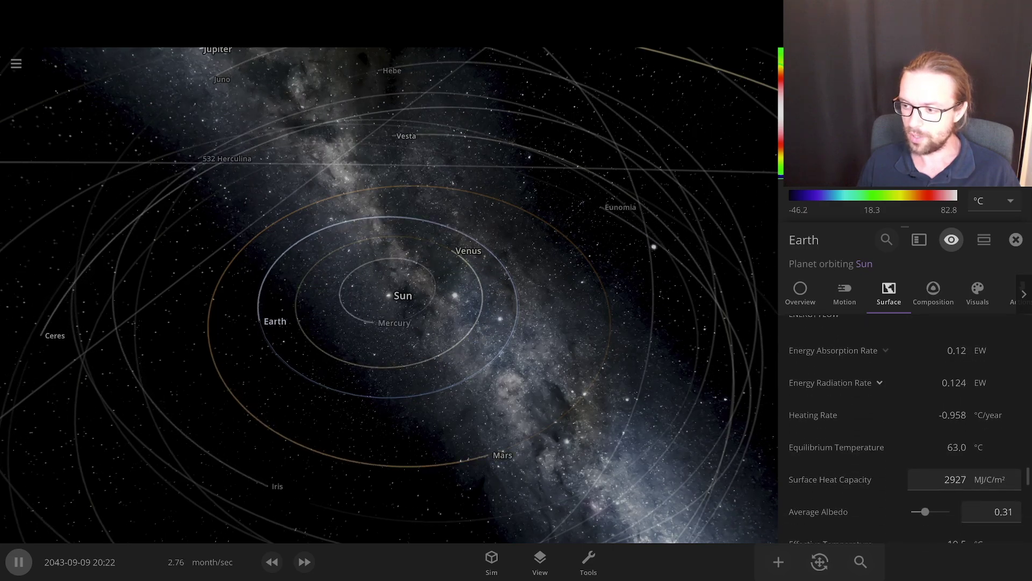
# - Expand the options of Earth's energy radiation rate and examine its energy flow, atmosphere and advanced simulation properties
pyautogui.click(879, 382)
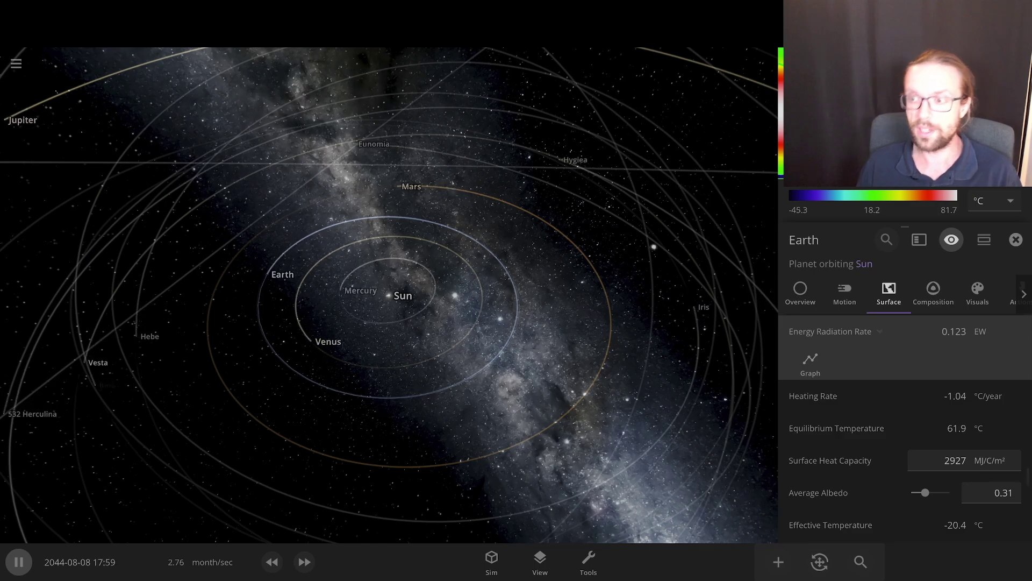
pyautogui.scroll(2, 860, 389)
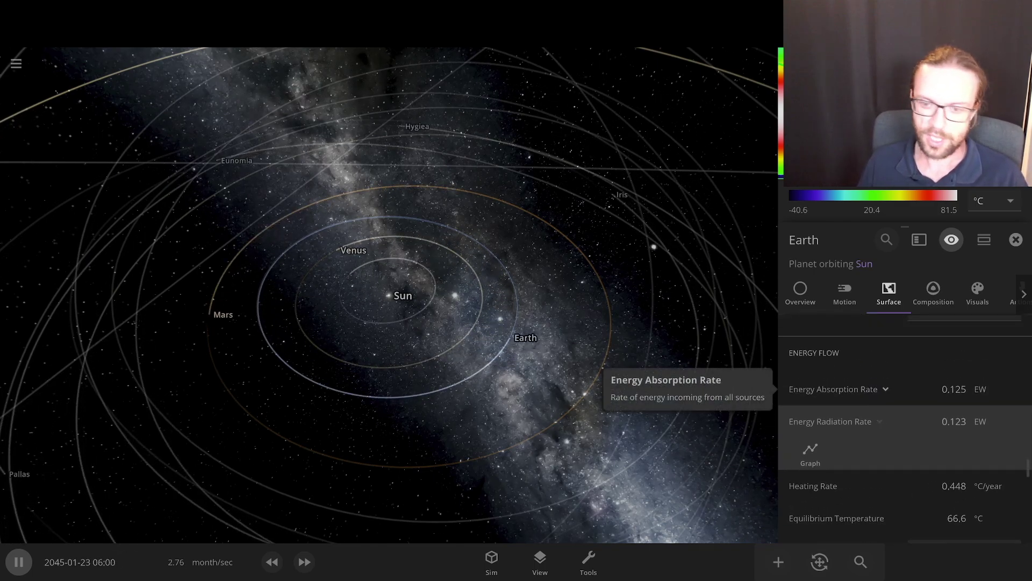
pyautogui.scroll(-5, 860, 421)
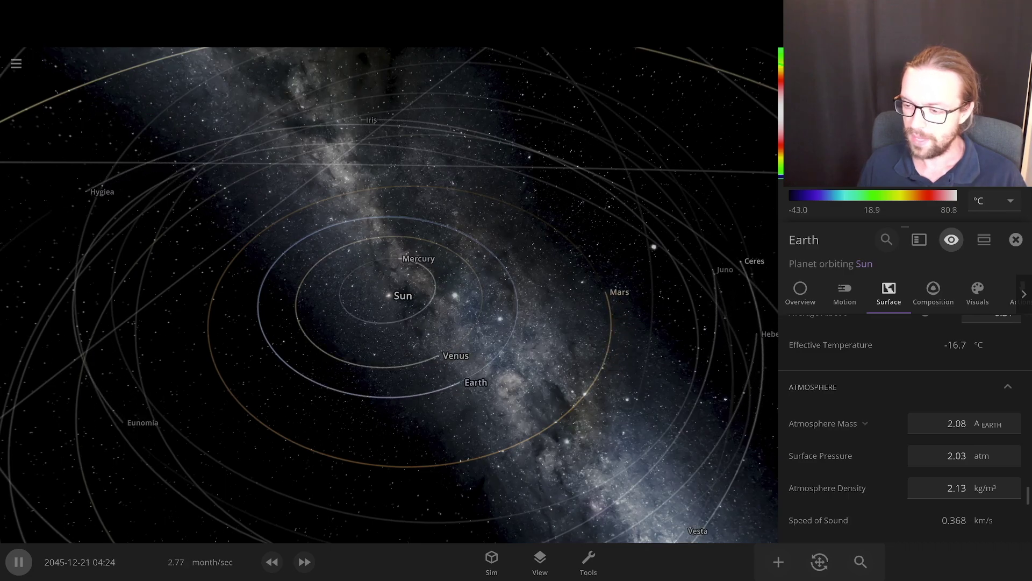
pyautogui.scroll(-2, 938, 430)
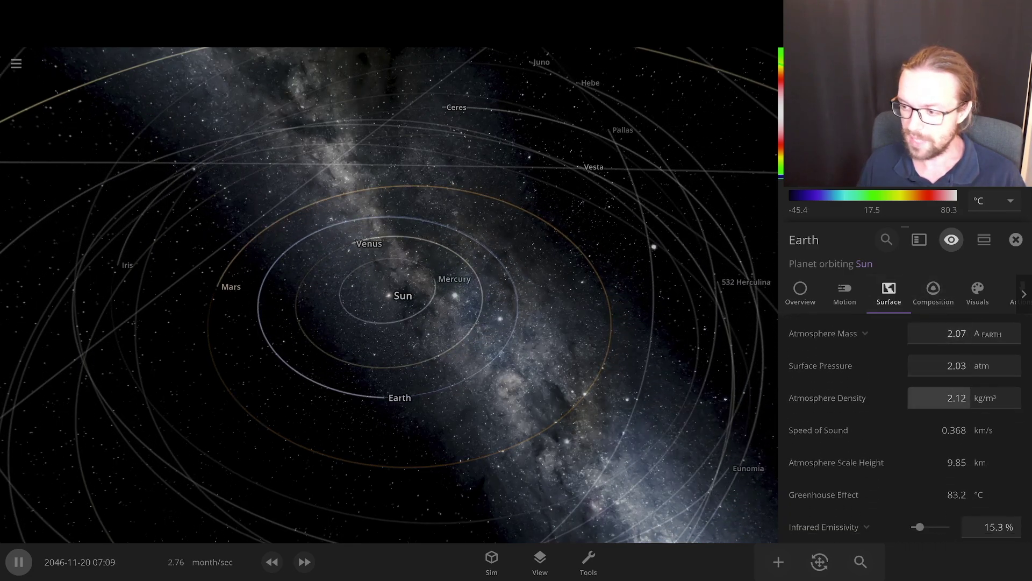
pyautogui.scroll(-2, 903, 430)
pyautogui.scroll(2, 903, 430)
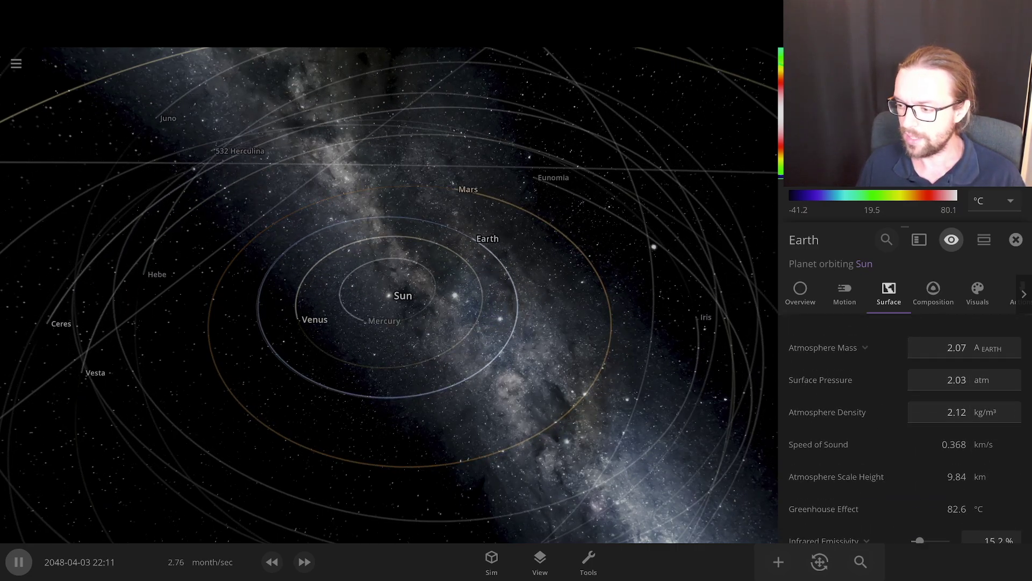
pyautogui.scroll(2, 903, 430)
pyautogui.scroll(-4, 903, 430)
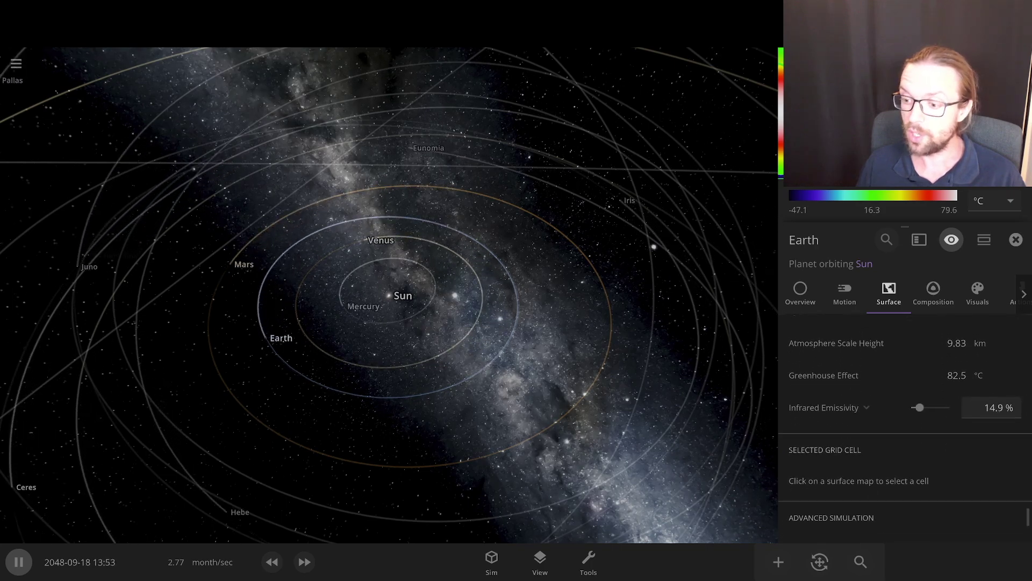
pyautogui.scroll(-5, 904, 430)
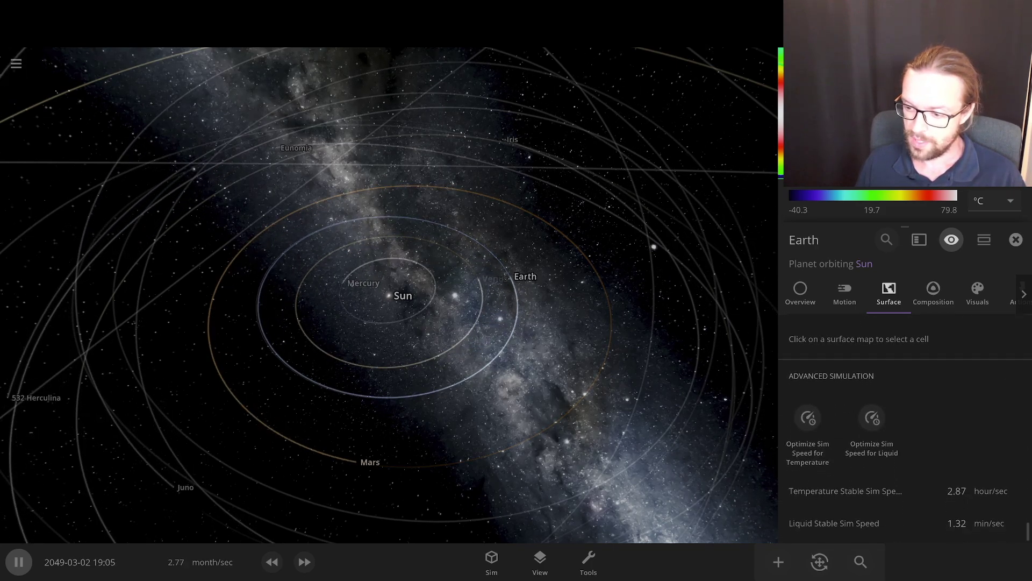
pyautogui.scroll(2, 903, 430)
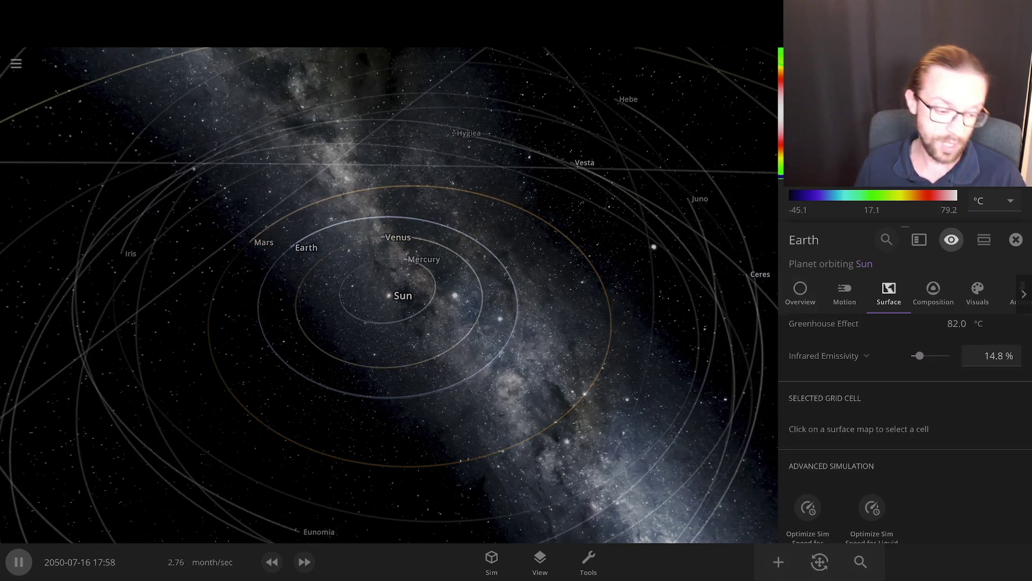
# - Slow the simulation to about 24.8 days per second and bring up the surface material masses of Mars
pyautogui.press(',')
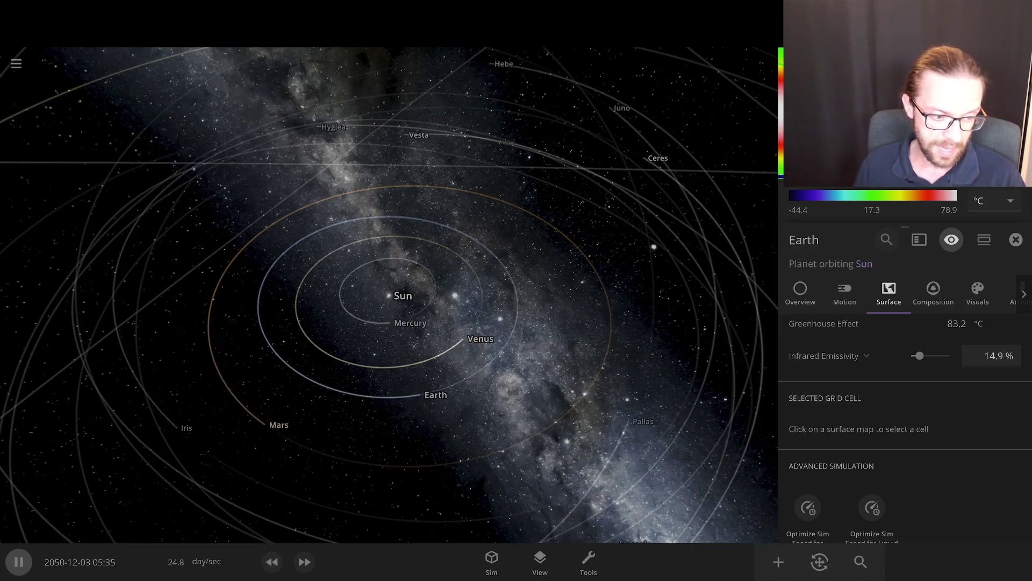
pyautogui.click(295, 441)
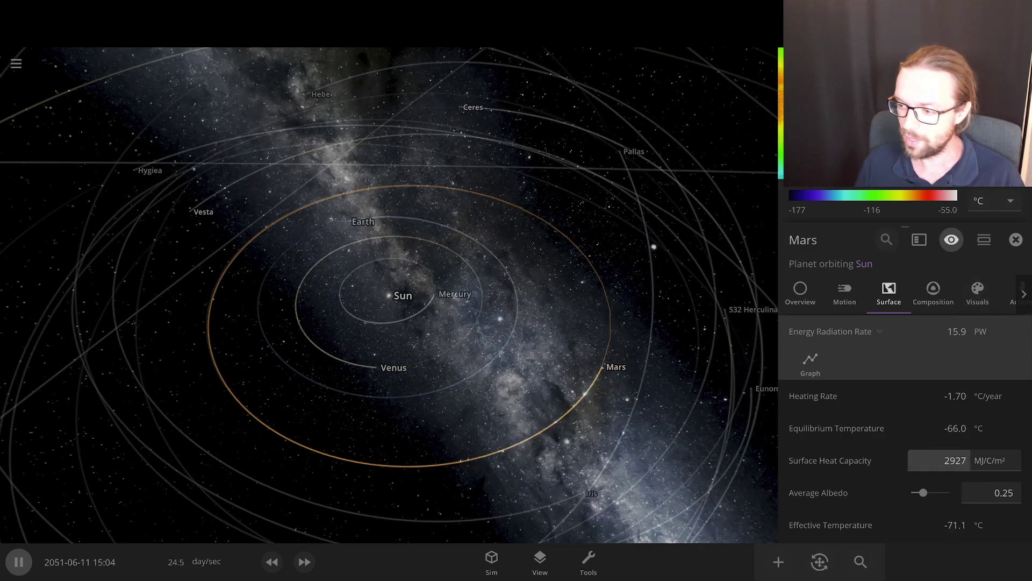
pyautogui.click(933, 293)
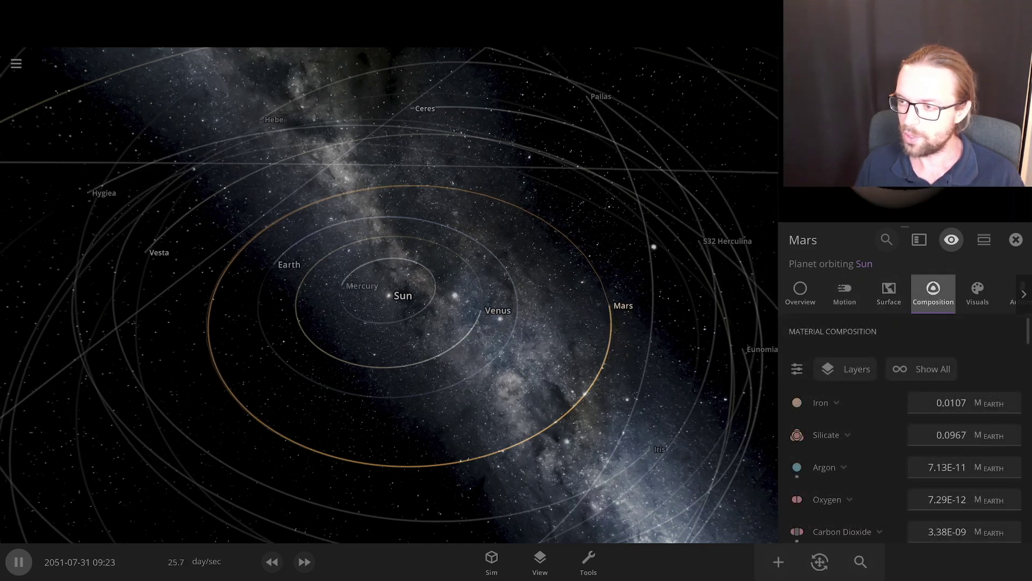
pyautogui.click(889, 293)
pyautogui.scroll(-2, 903, 430)
pyautogui.scroll(4, 903, 430)
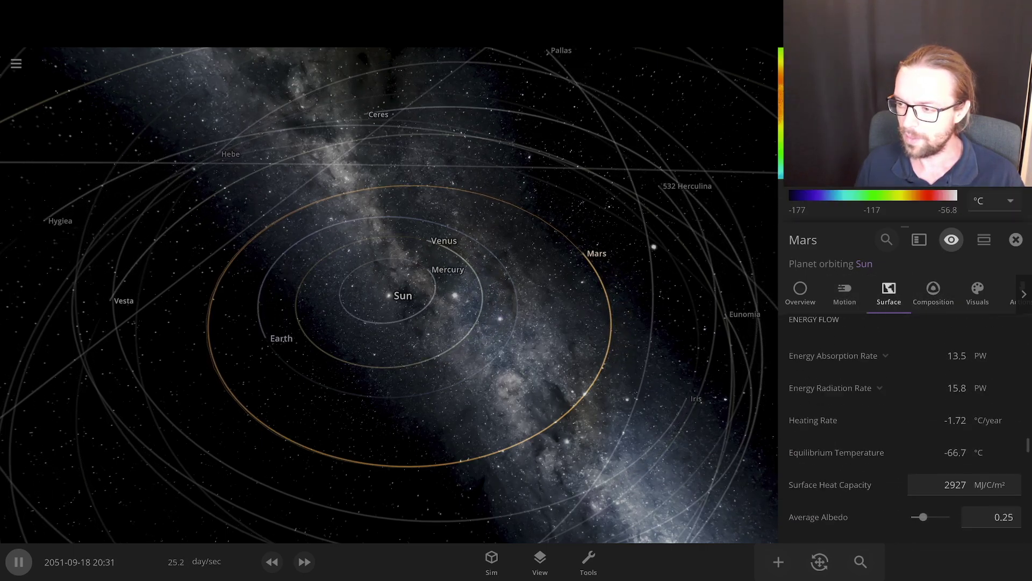
pyautogui.scroll(-5, 903, 430)
pyautogui.scroll(3, 903, 430)
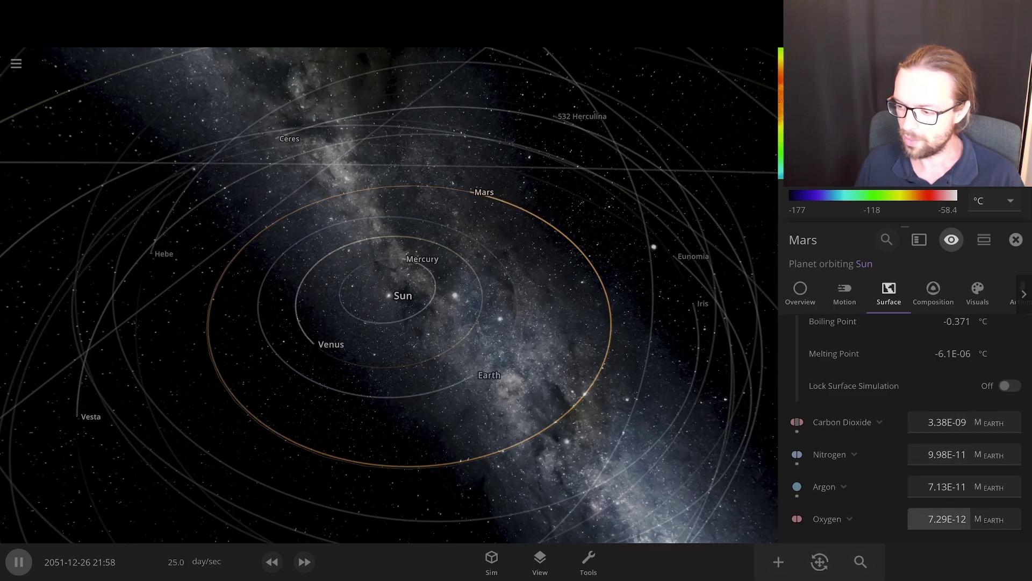
# - Multiply the carbon dioxide mass of Mars by ten repeatedly until it reaches 0.00338 Earth masses
pyautogui.click(946, 519)
pyautogui.scroll(-2, 946, 519)
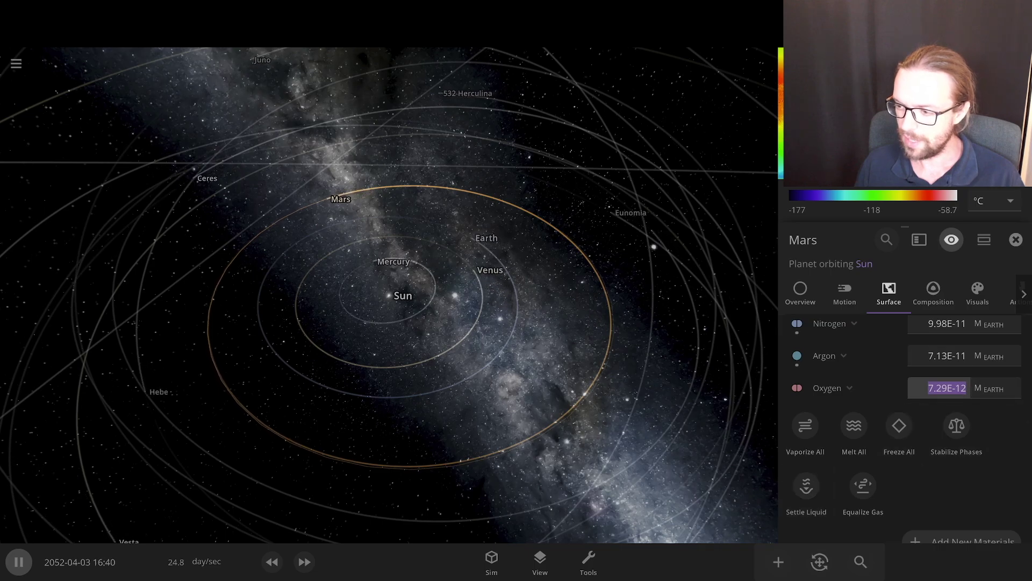
pyautogui.scroll(2, 941, 377)
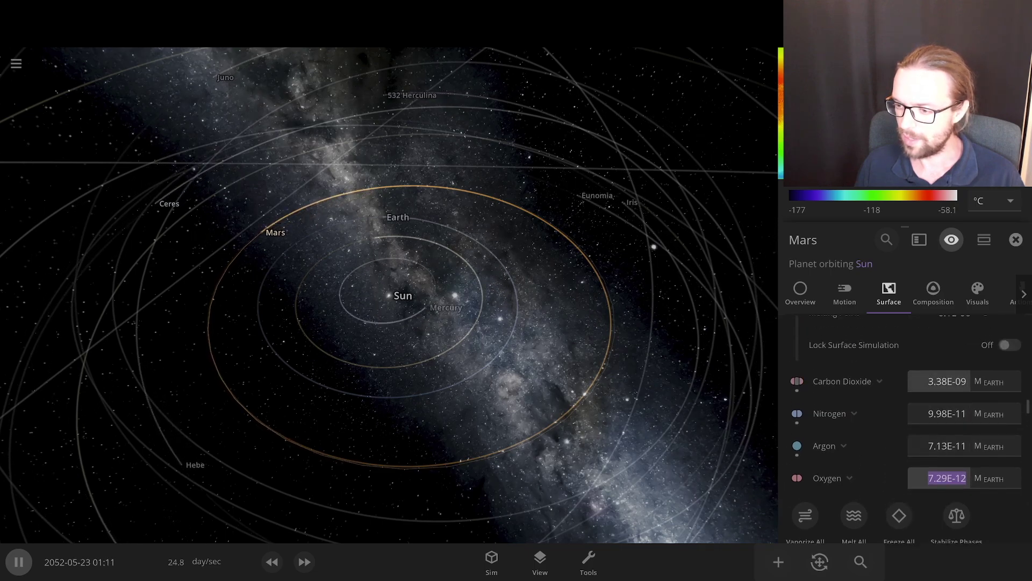
pyautogui.click(941, 381)
pyautogui.click(957, 412)
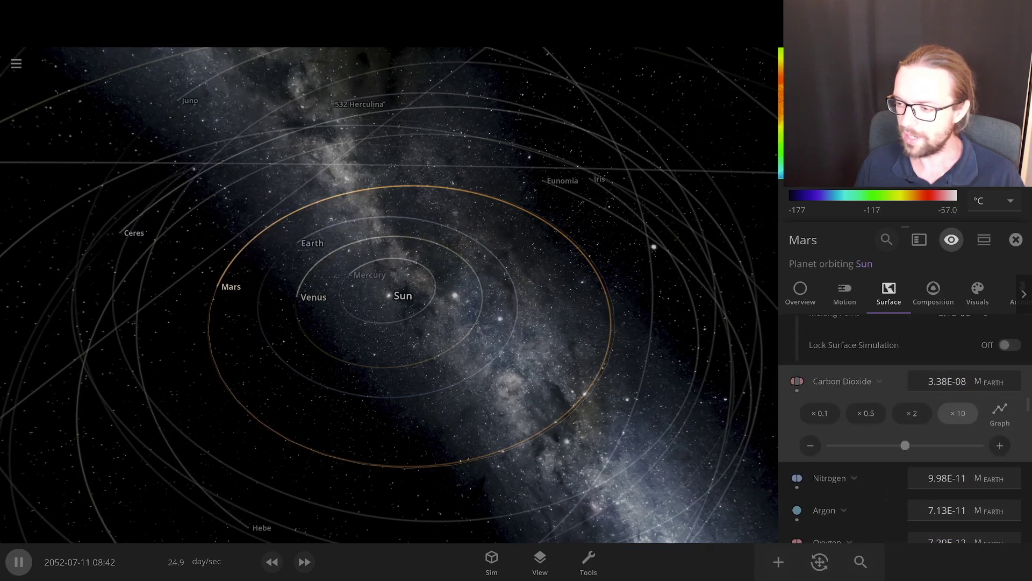
pyautogui.click(957, 413)
pyautogui.click(957, 413)
pyautogui.click(957, 412)
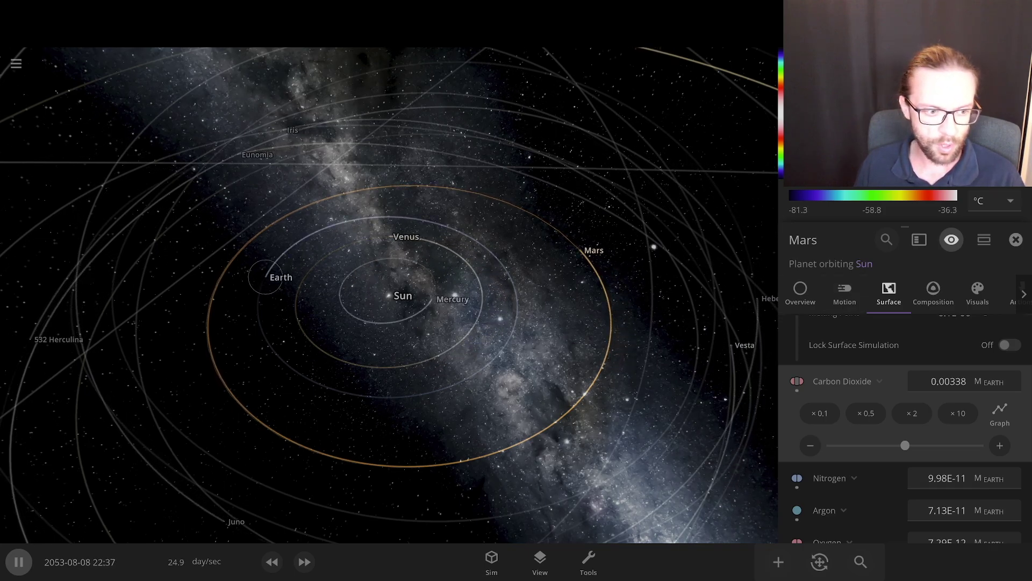
# - Select Earth and double the iron mass in its material composition repeatedly until it reaches 3.95 Earth masses
pyautogui.click(265, 277)
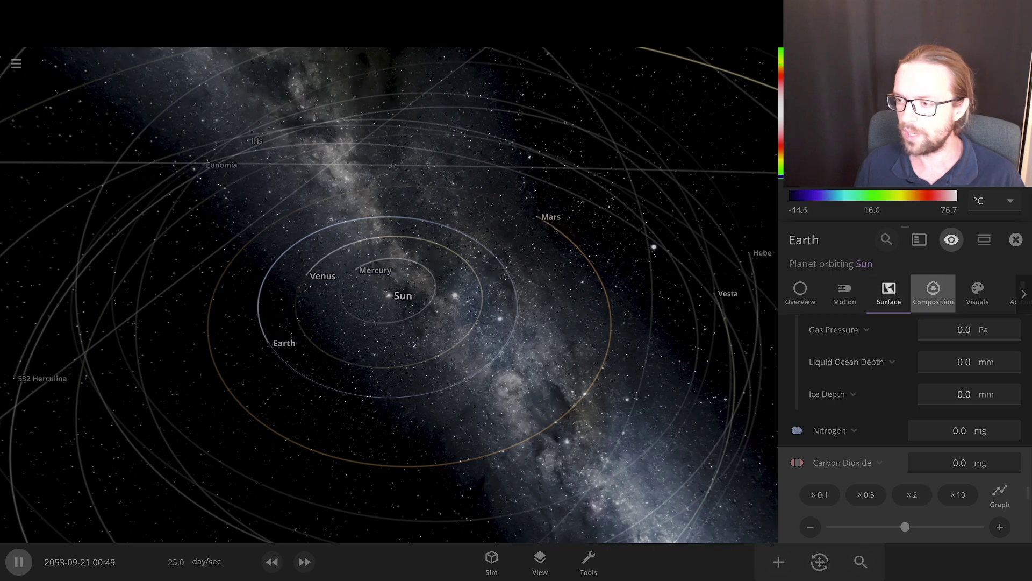
pyautogui.click(934, 293)
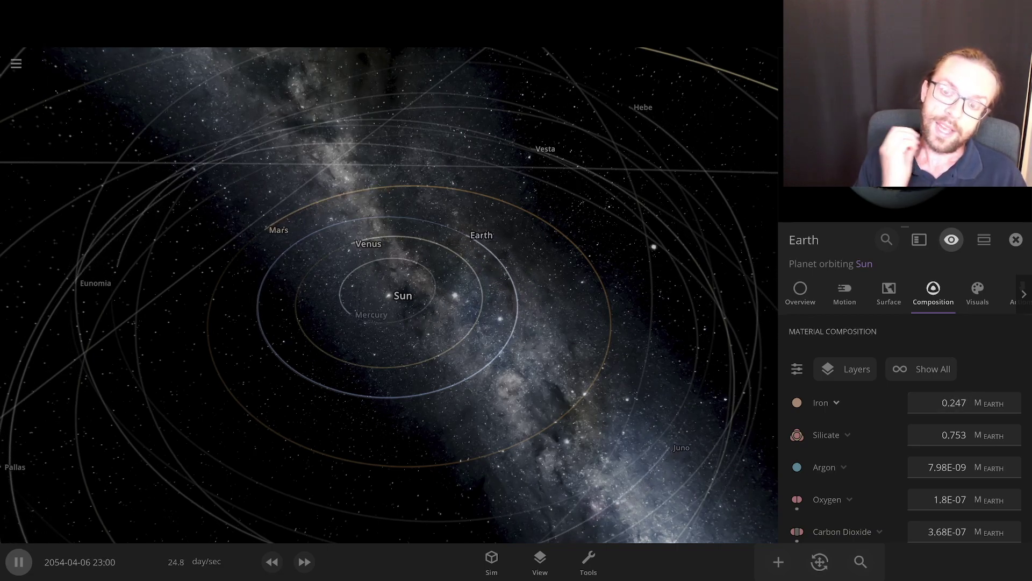
pyautogui.scroll(-2, 905, 430)
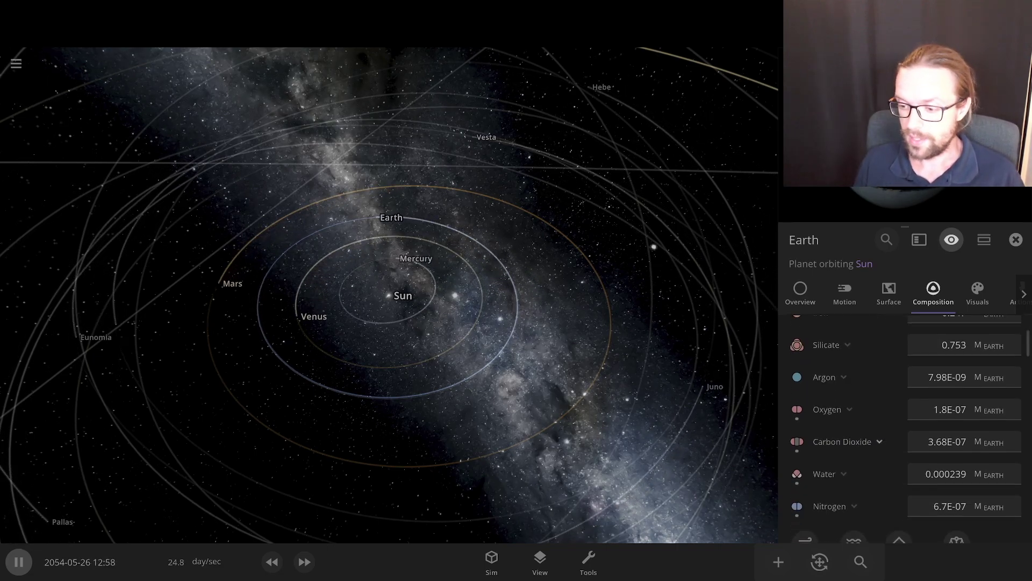
pyautogui.scroll(-3, 905, 430)
pyautogui.scroll(-2, 904, 430)
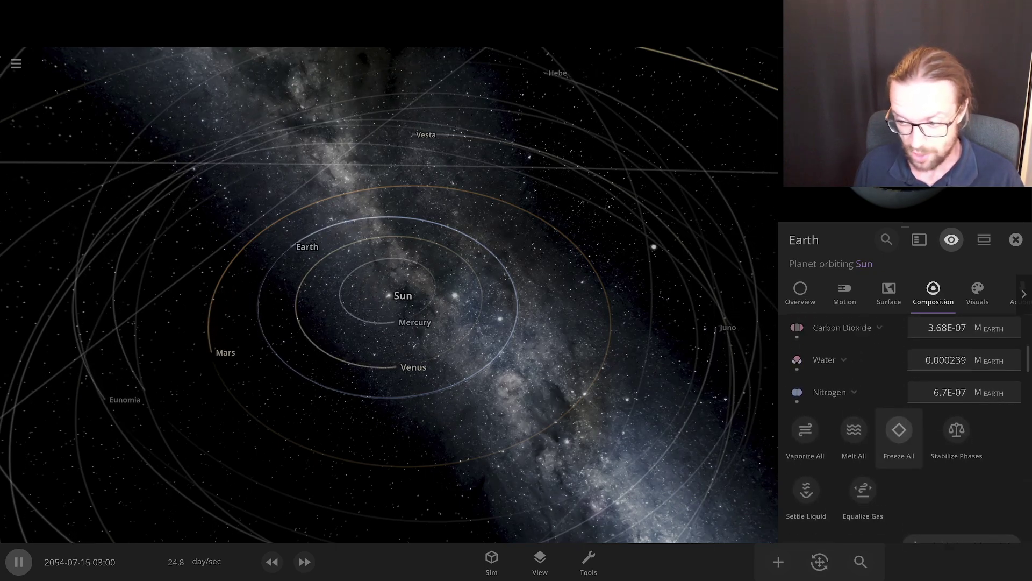
pyautogui.scroll(7, 904, 430)
pyautogui.click(938, 403)
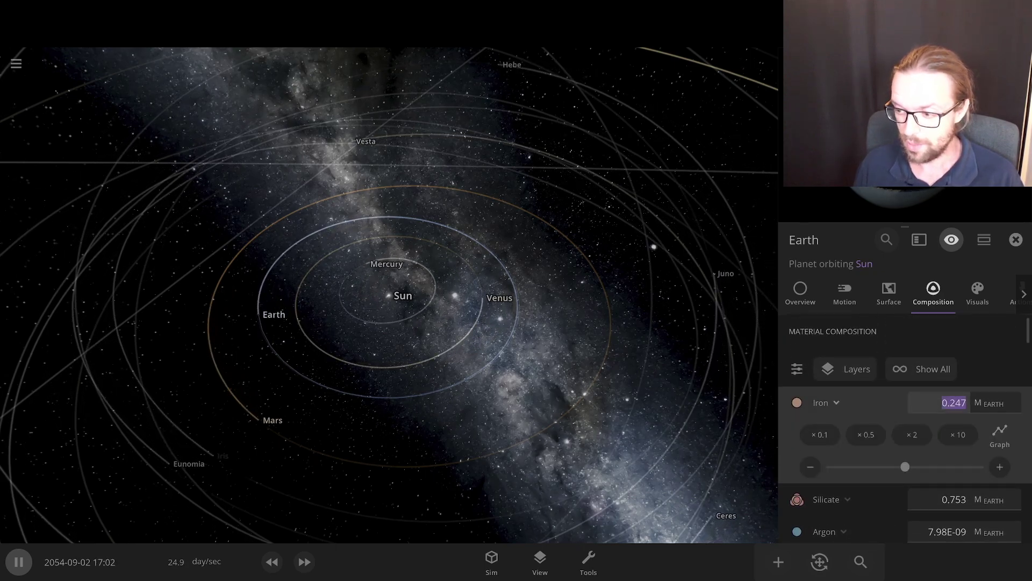
pyautogui.click(912, 434)
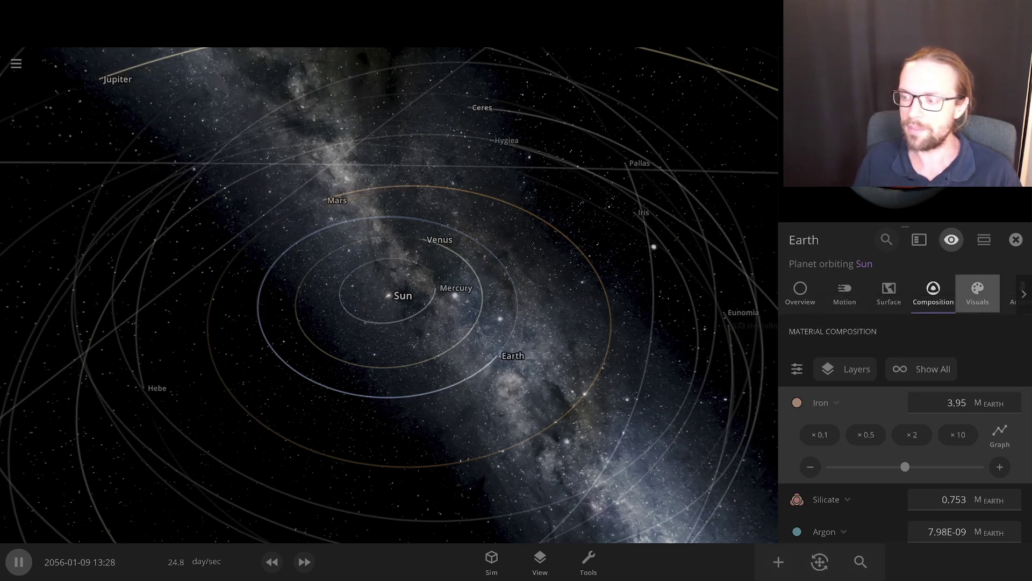
pyautogui.scroll(-3, 905, 430)
pyautogui.scroll(3, 905, 430)
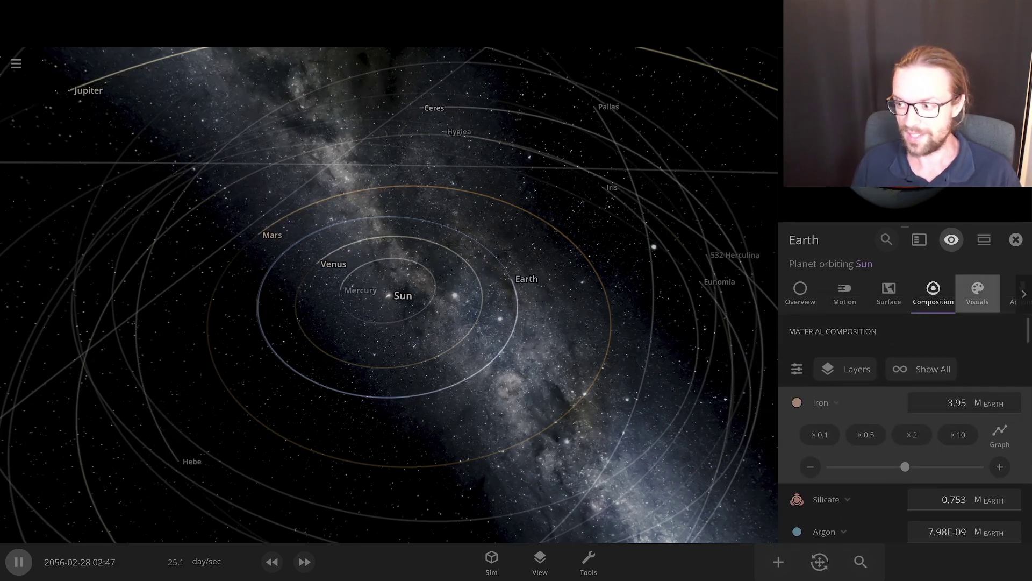
# - Examine Earth's visual layers and the object actions available for it
pyautogui.click(977, 293)
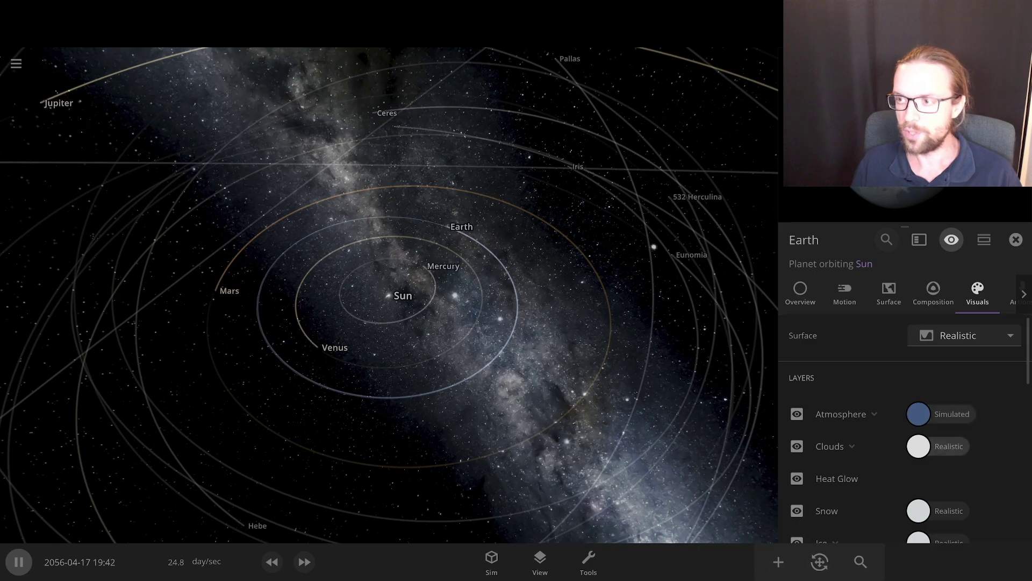
pyautogui.click(1024, 294)
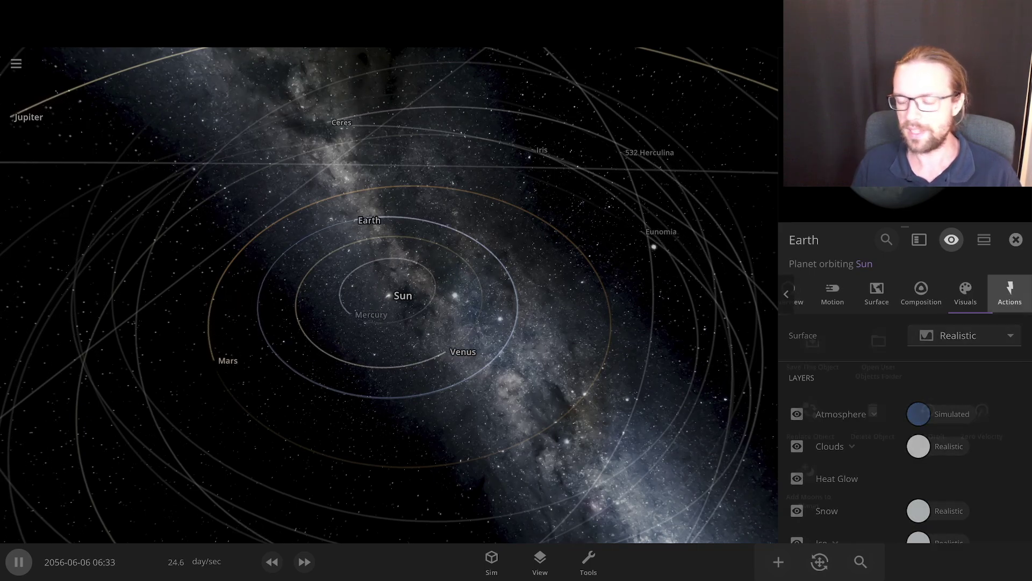
pyautogui.click(1010, 293)
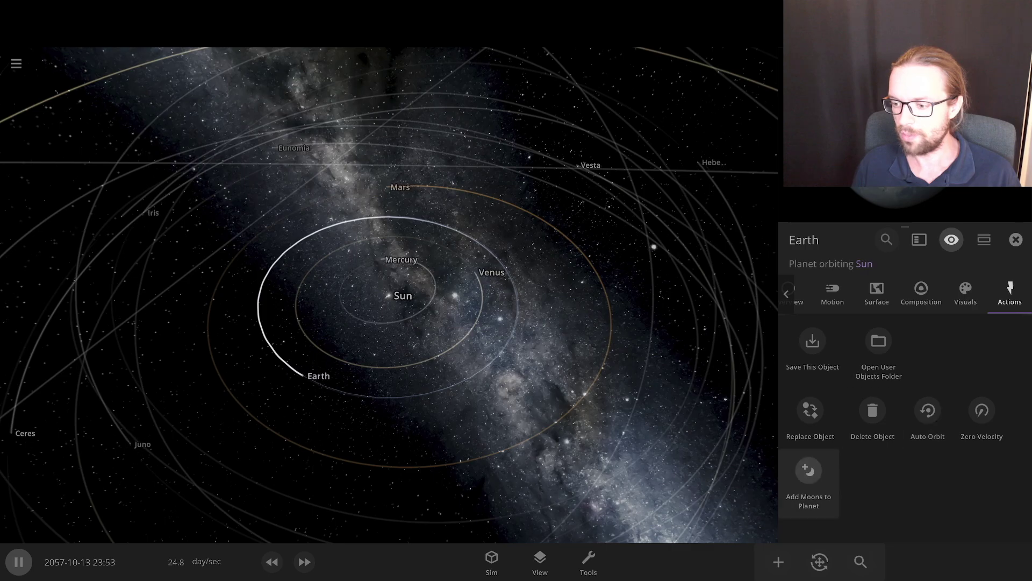
pyautogui.click(786, 293)
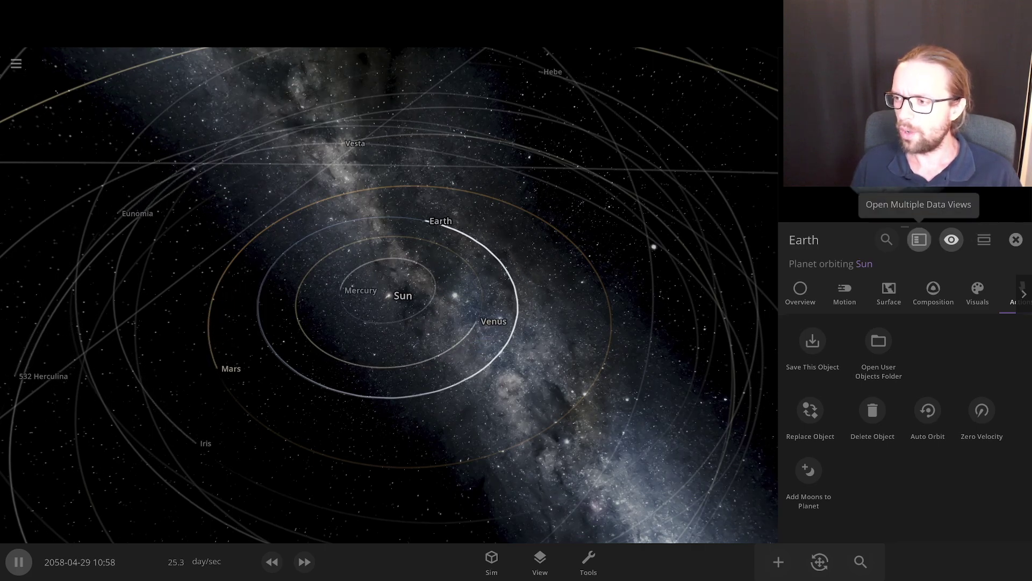
# - Show multiple data views for Earth and examine its aerial, surface temperature, elevation and gas pressure maps
pyautogui.click(919, 239)
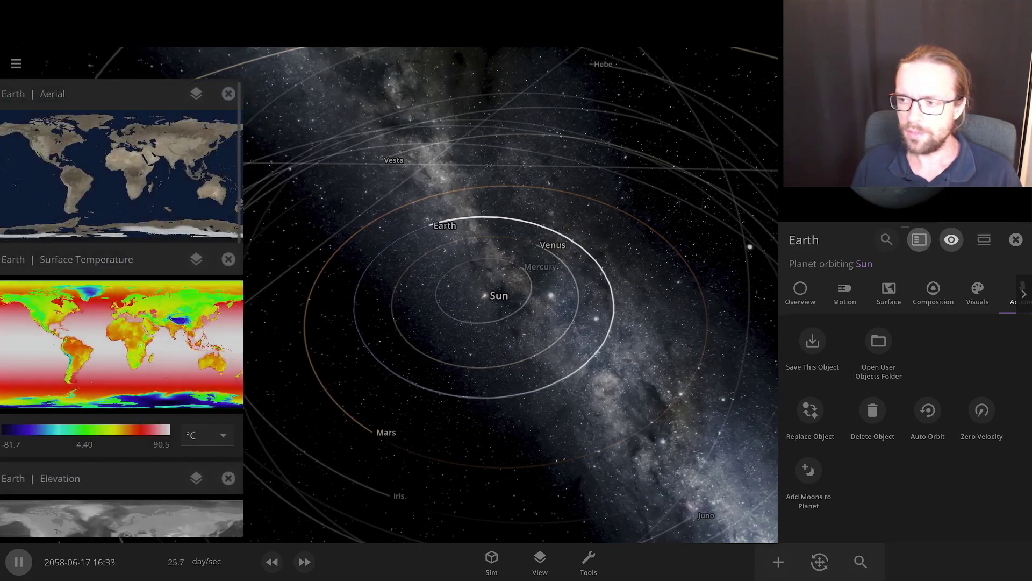
pyautogui.scroll(-2, 126, 343)
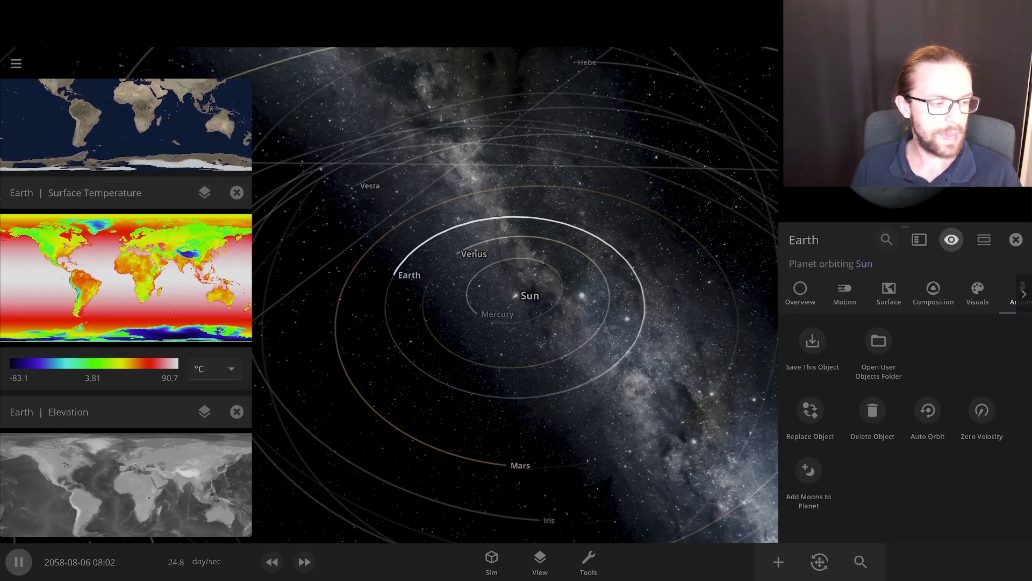
pyautogui.scroll(-6, 126, 280)
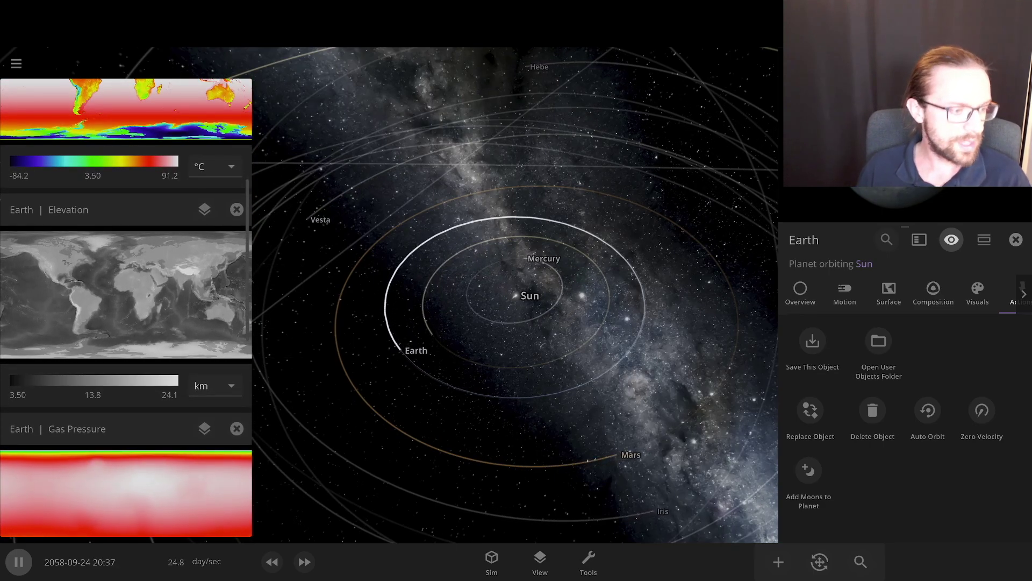
pyautogui.scroll(-2, 125, 279)
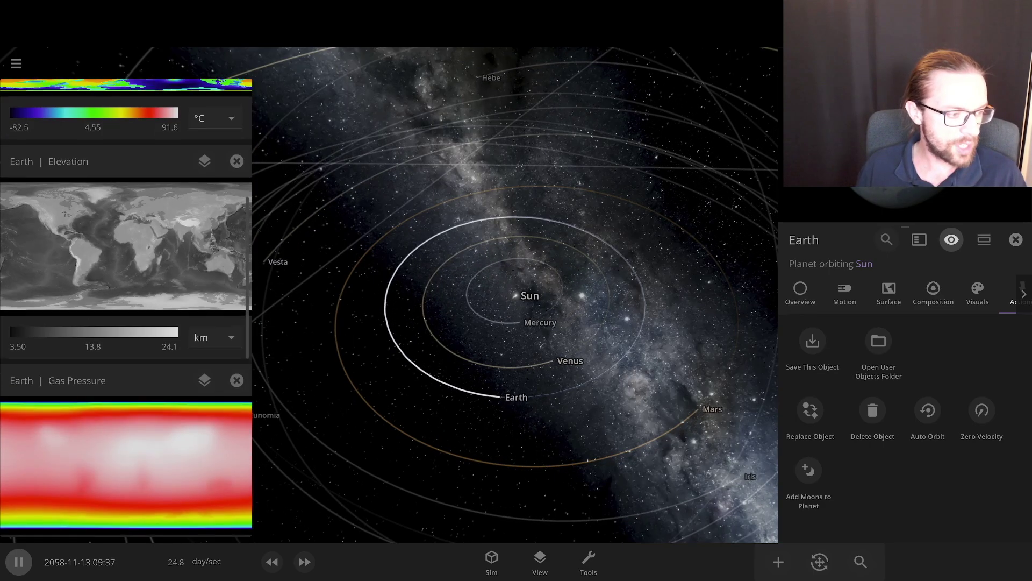
pyautogui.scroll(-2, 126, 309)
pyautogui.scroll(10, 126, 309)
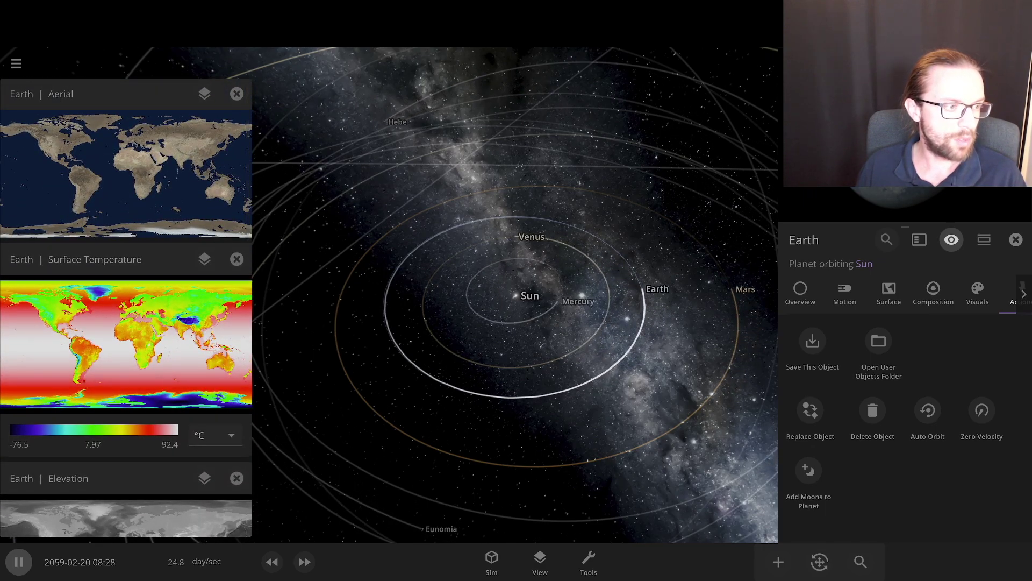
pyautogui.scroll(-20, 126, 309)
pyautogui.scroll(14, 126, 309)
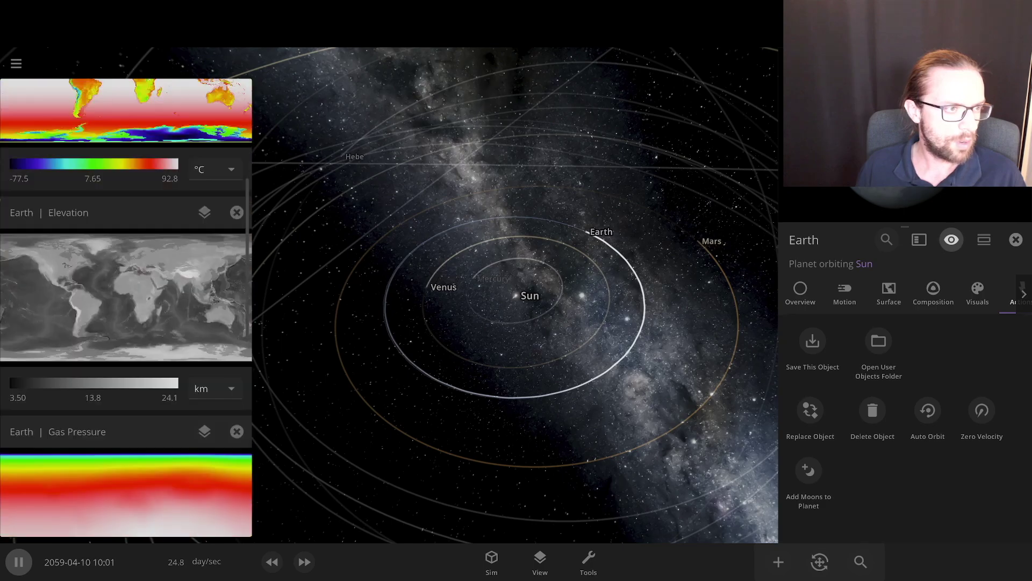
pyautogui.scroll(8, 126, 309)
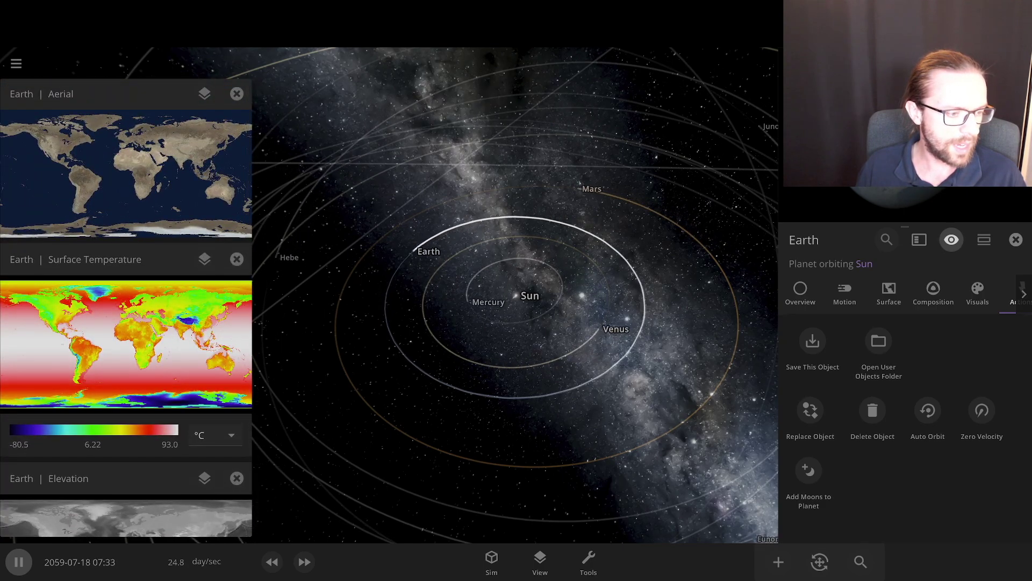
# - Review Earth's liquid depth and ice thickness maps, and close all of its data views and its properties
pyautogui.scroll(-18, 126, 309)
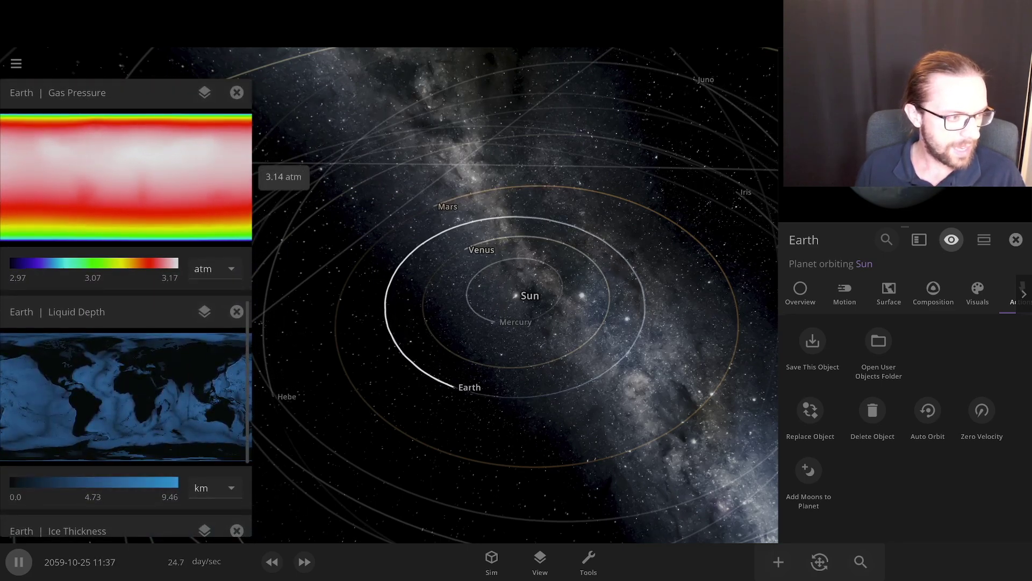
pyautogui.scroll(-5, 125, 309)
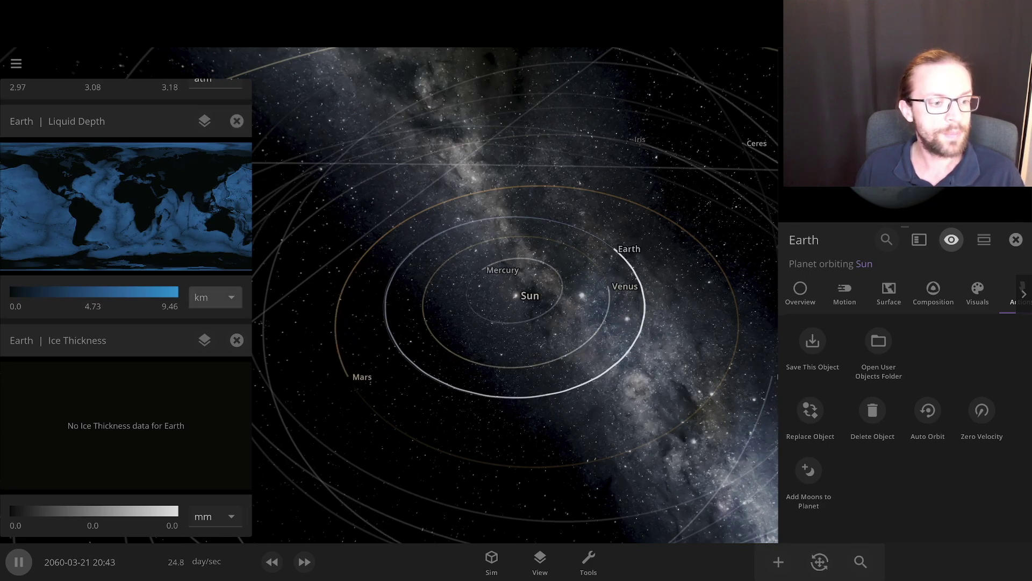
pyautogui.click(237, 340)
pyautogui.click(237, 339)
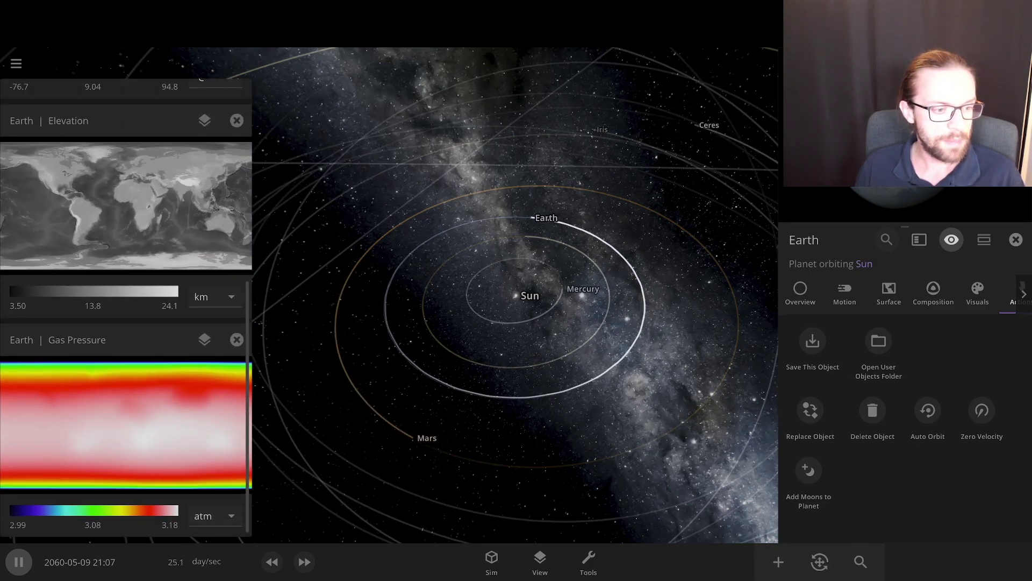
pyautogui.click(236, 340)
pyautogui.click(237, 340)
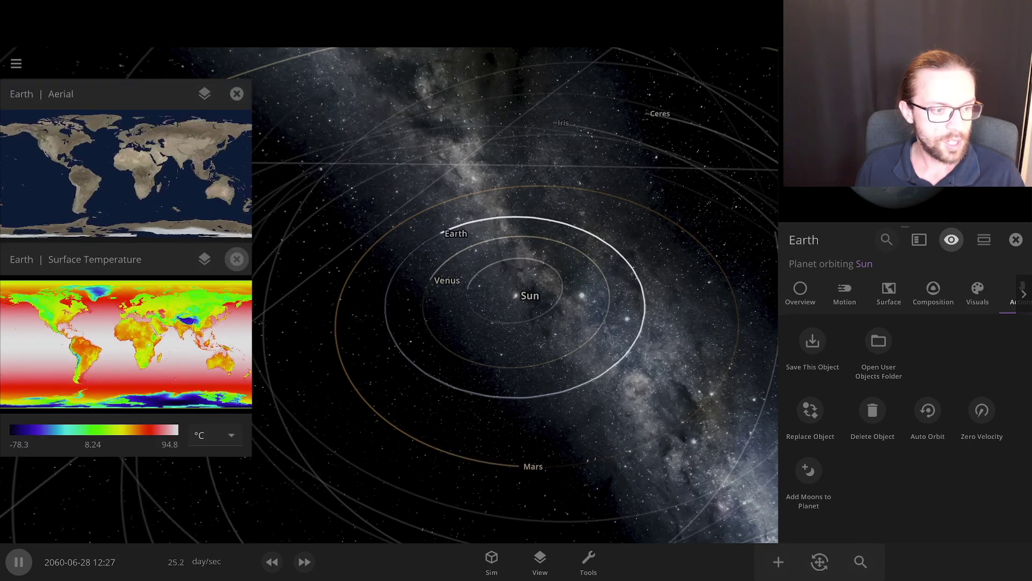
pyautogui.click(236, 259)
pyautogui.click(237, 94)
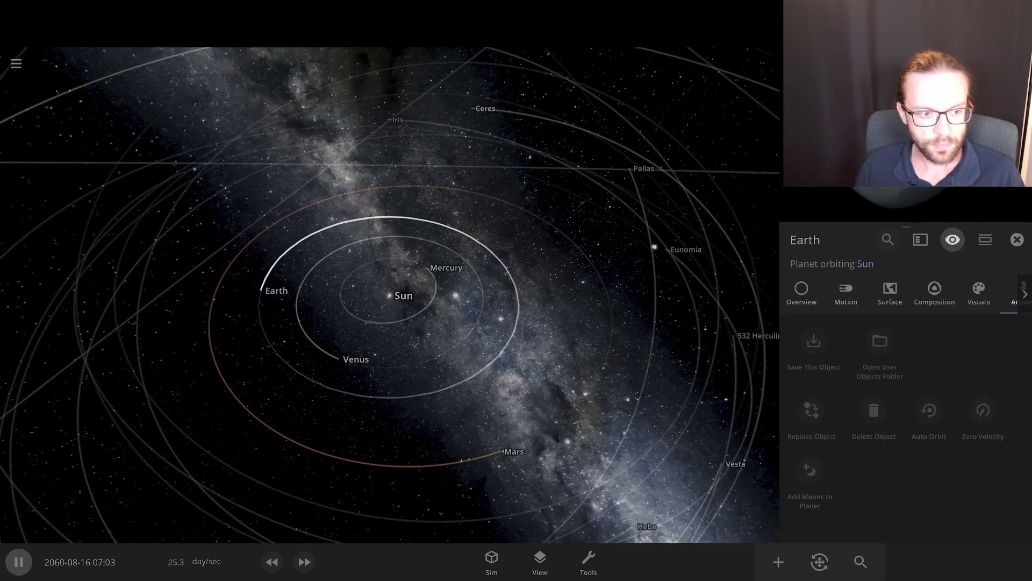
pyautogui.press('Escape')
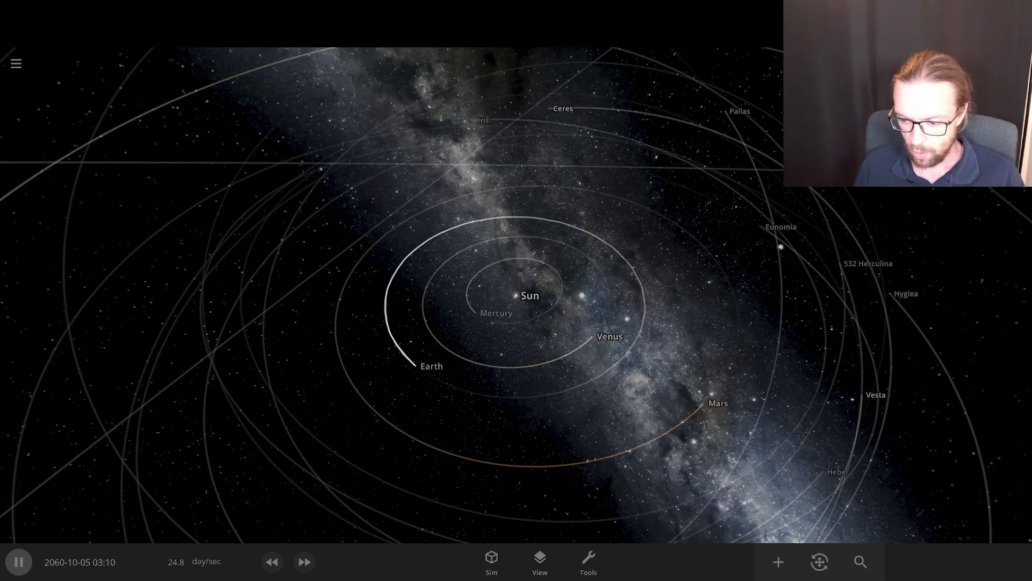
# - Paint additional liquid onto Earth's land across northern Asia using Planetscaping
pyautogui.click(588, 562)
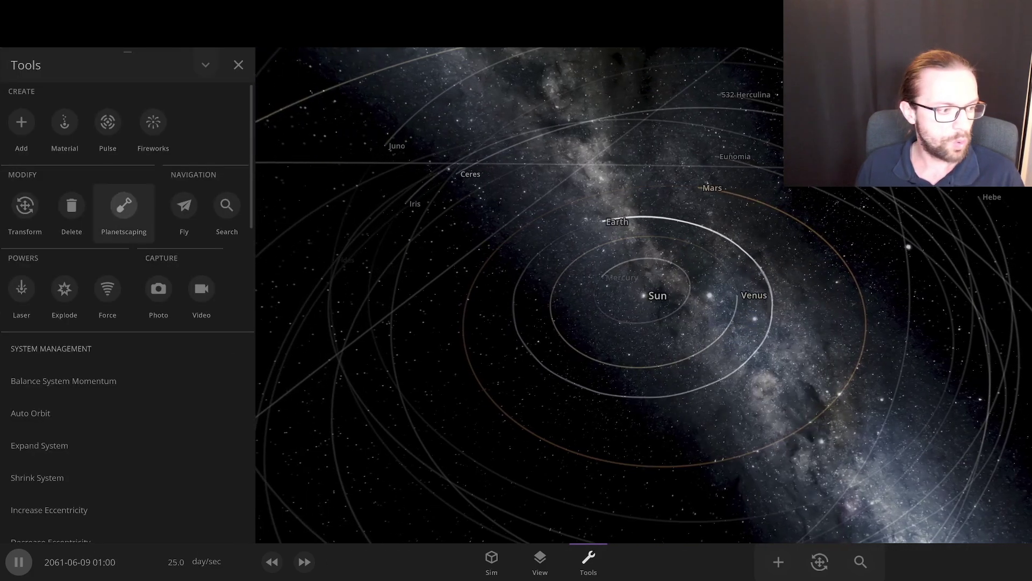
pyautogui.click(124, 205)
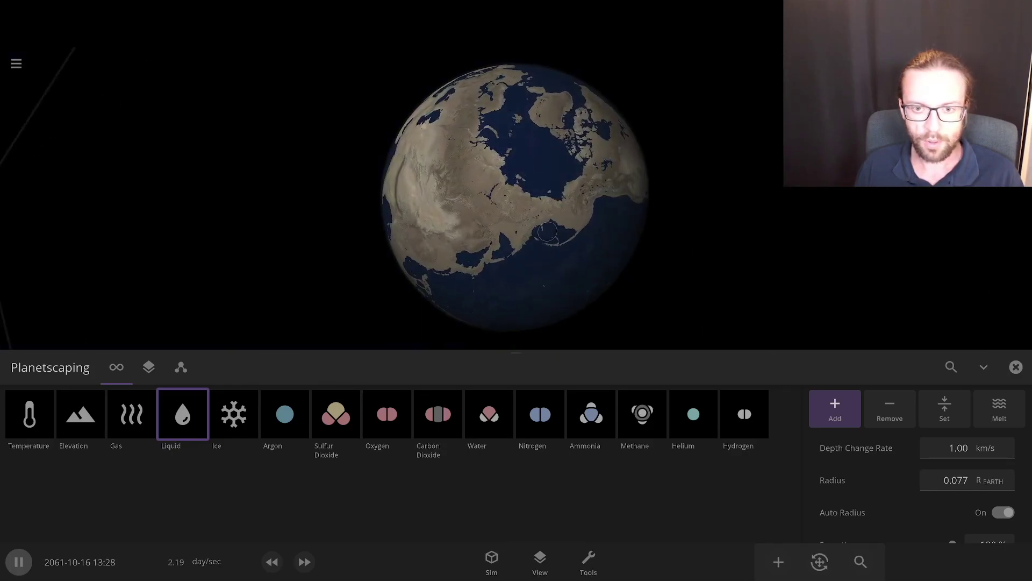
pyautogui.scroll(-3, 538, 228)
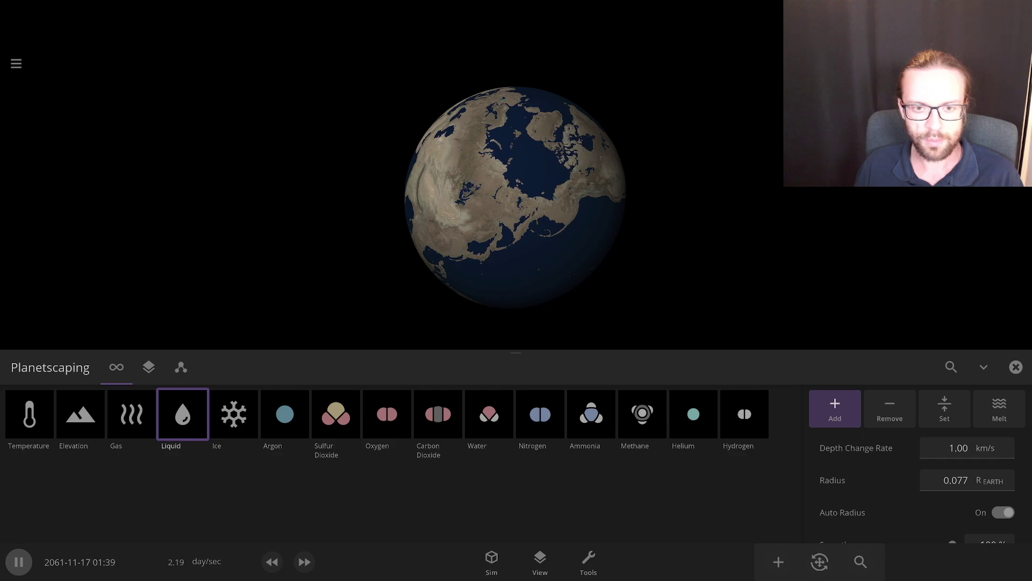
pyautogui.moveTo(479, 209); pyautogui.dragTo(515, 200)
pyautogui.scroll(-3, 515, 200)
pyautogui.scroll(4, 515, 200)
pyautogui.scroll(4, 514, 200)
pyautogui.scroll(-2, 525, 214)
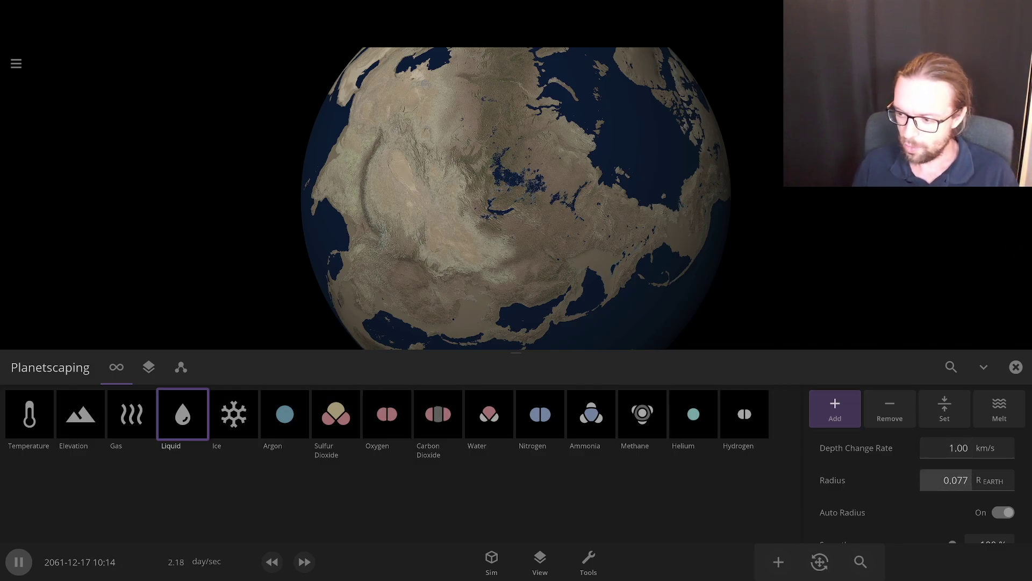
pyautogui.scroll(-1, 946, 480)
pyautogui.scroll(1, 946, 457)
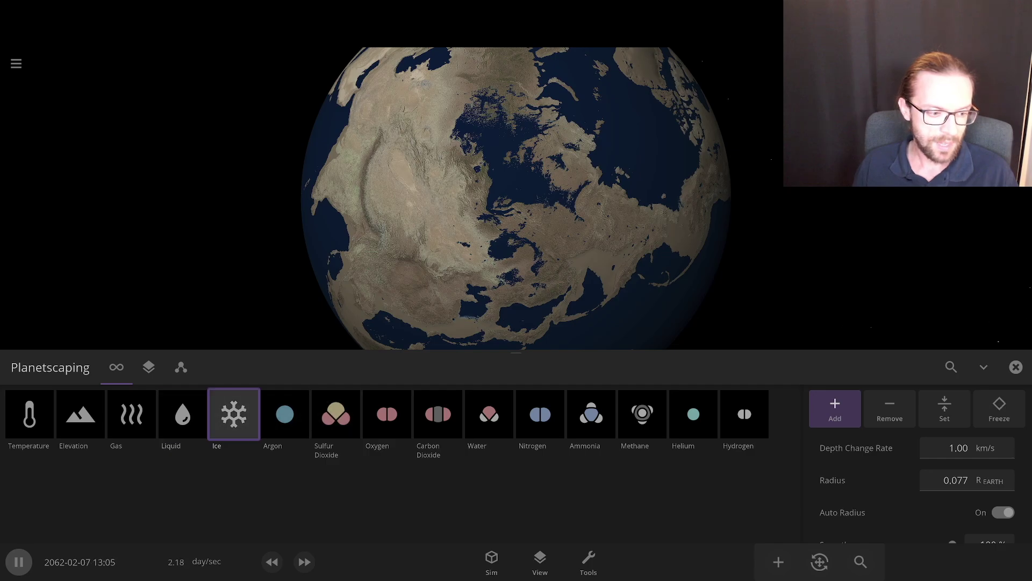
# - Paint a small patch of ice and a long raised-elevation ridge across Asia, and leave Planetscaping
pyautogui.click(233, 414)
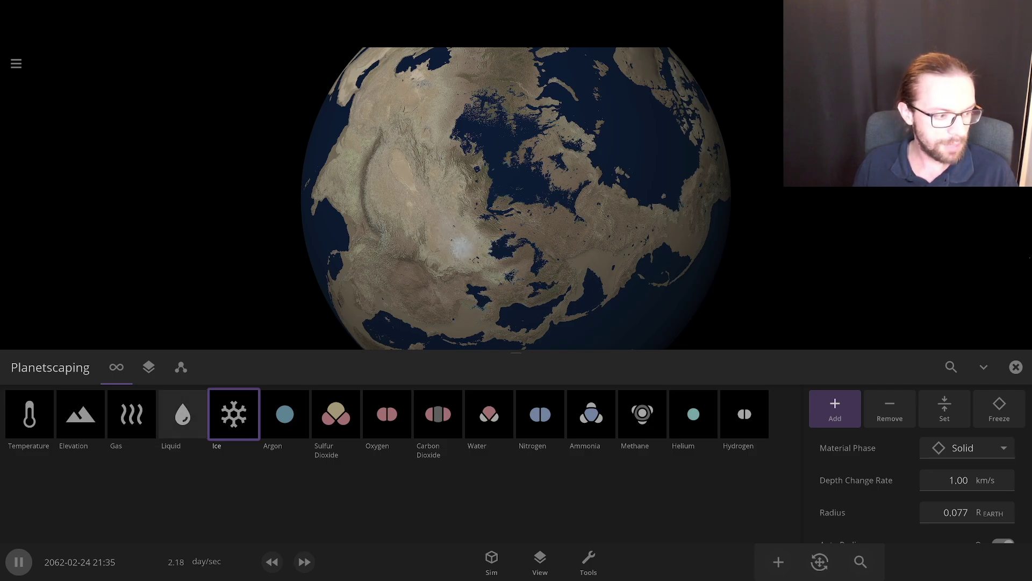
pyautogui.click(80, 414)
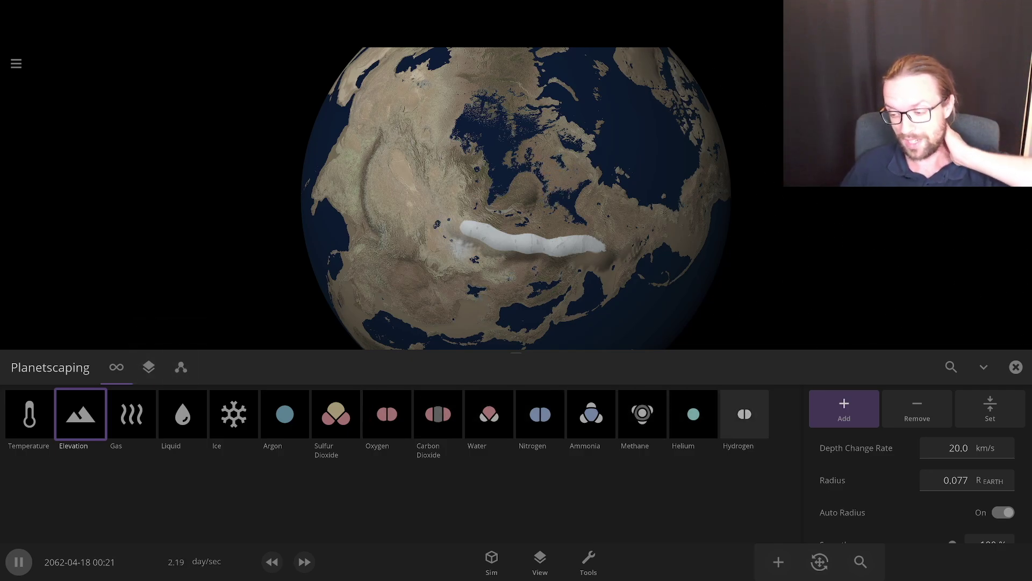
pyautogui.scroll(-1, 914, 463)
pyautogui.scroll(1, 914, 462)
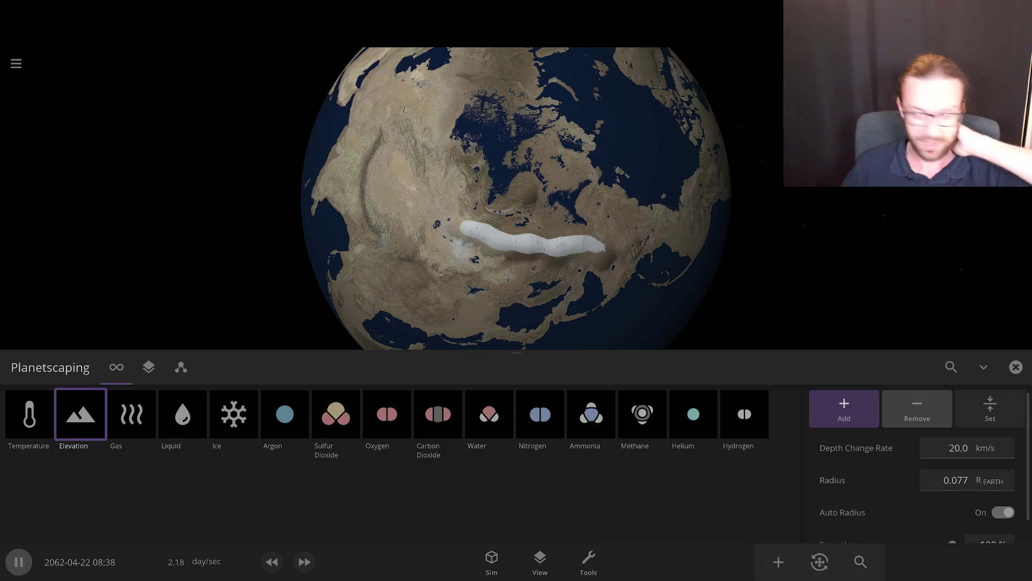
pyautogui.click(1015, 366)
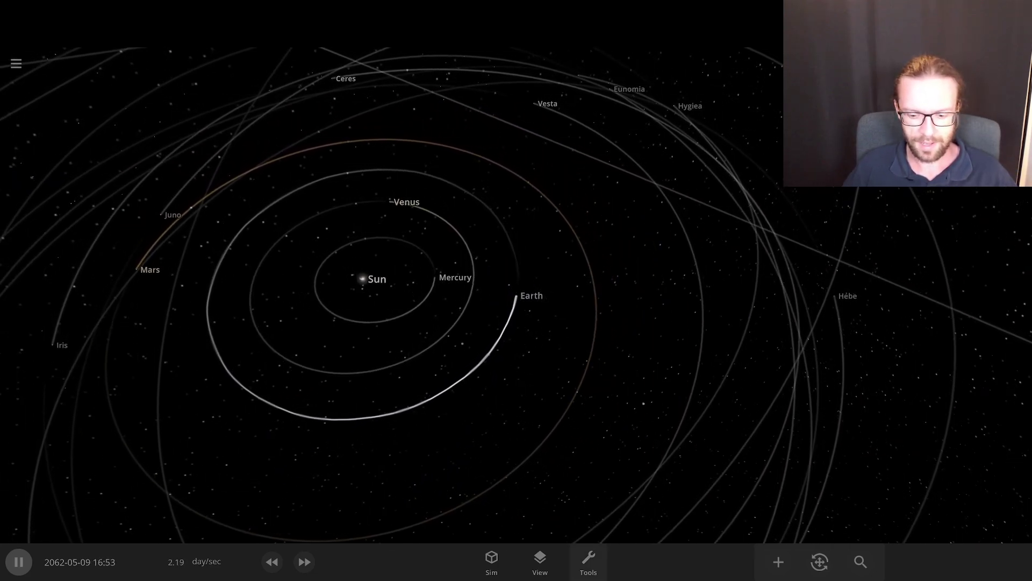
# - Examine the stars, everyday objects and spacecraft, and galaxies that can be added to the simulation
pyautogui.click(588, 562)
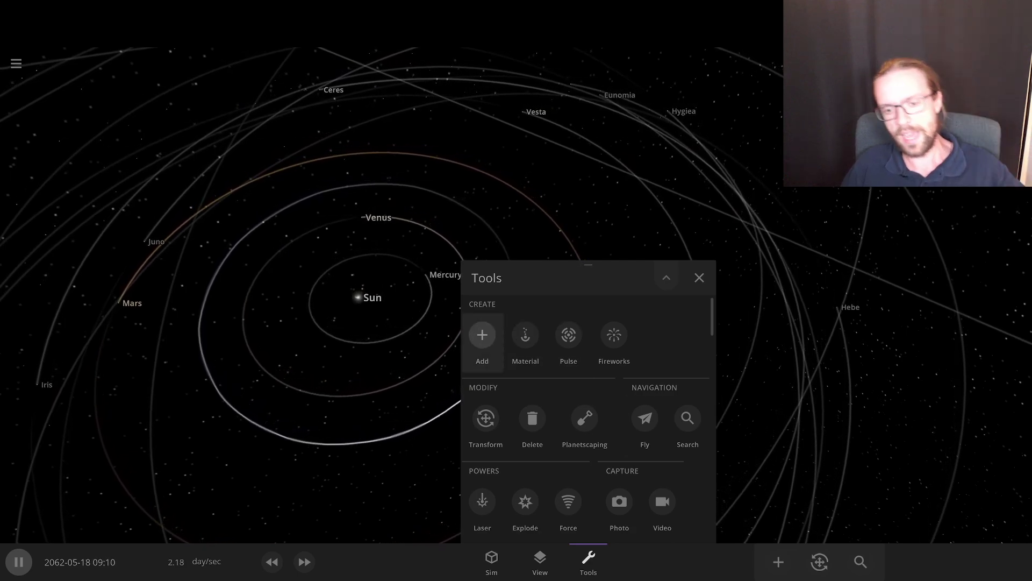
pyautogui.click(482, 334)
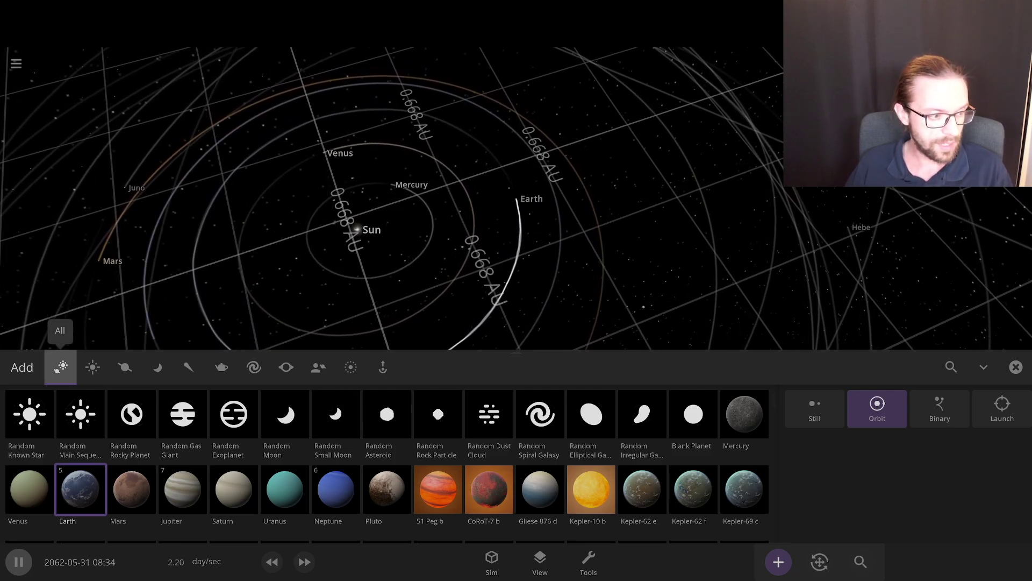
pyautogui.click(92, 366)
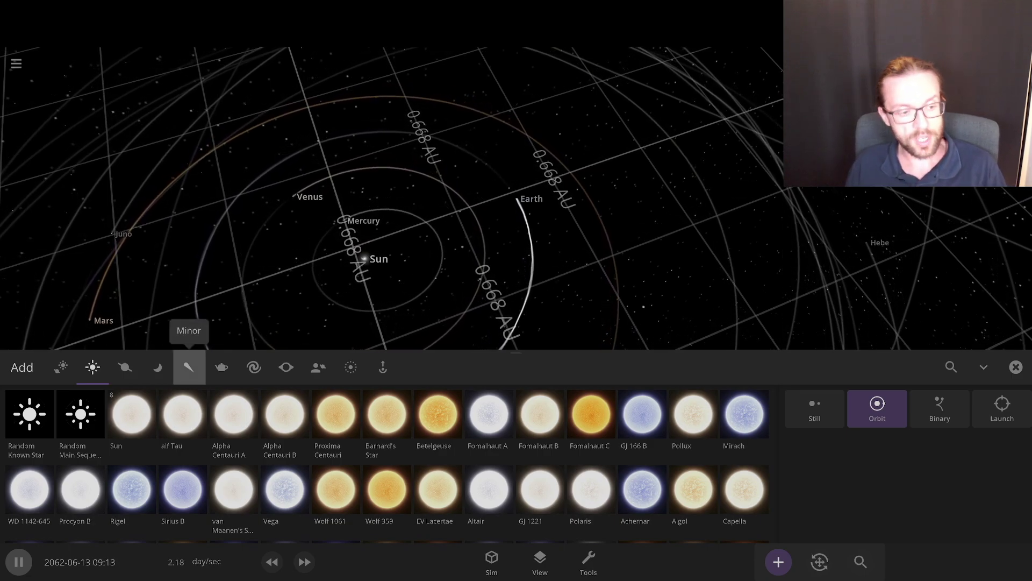
pyautogui.click(221, 367)
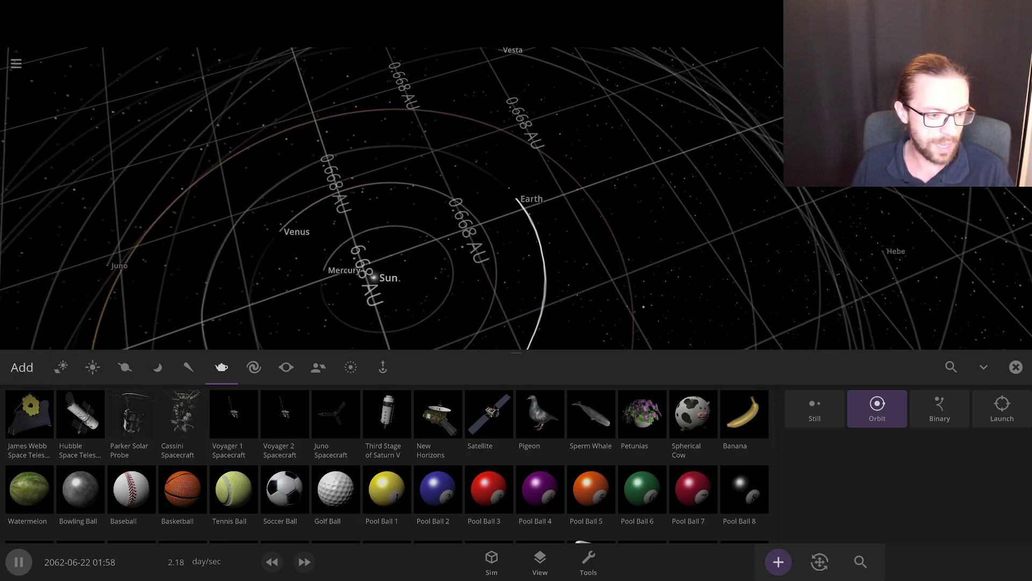
pyautogui.click(254, 366)
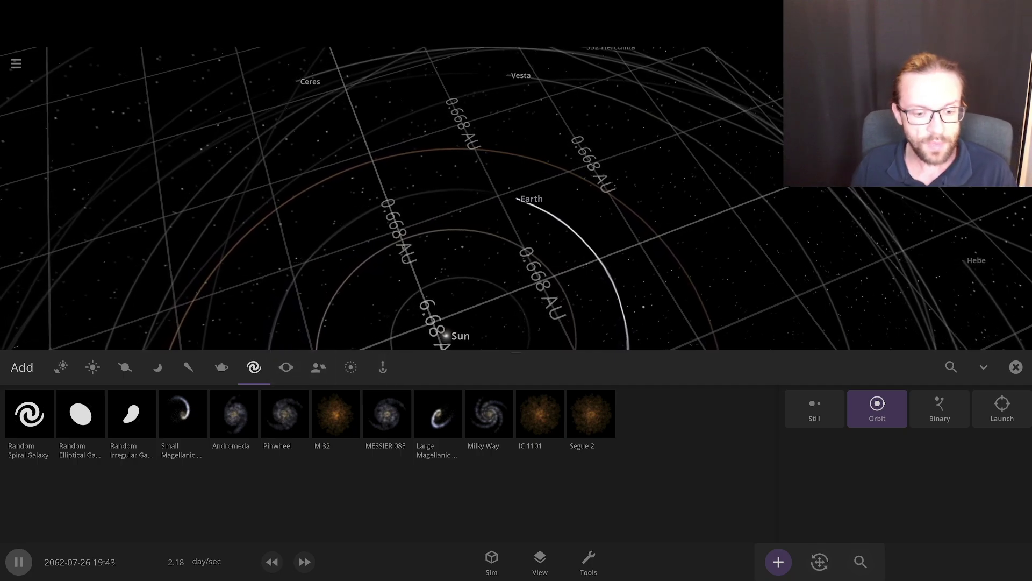
# - Return to the addable stars with the Sun chosen, and select the existing Sun to view it close up
pyautogui.click(92, 367)
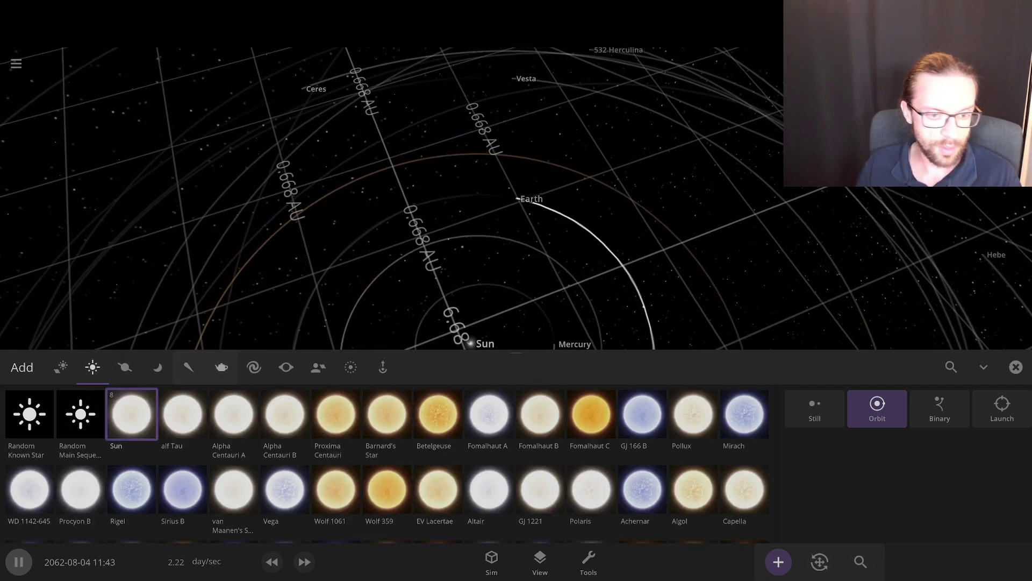
pyautogui.scroll(-4, 455, 304)
pyautogui.scroll(1, 484, 295)
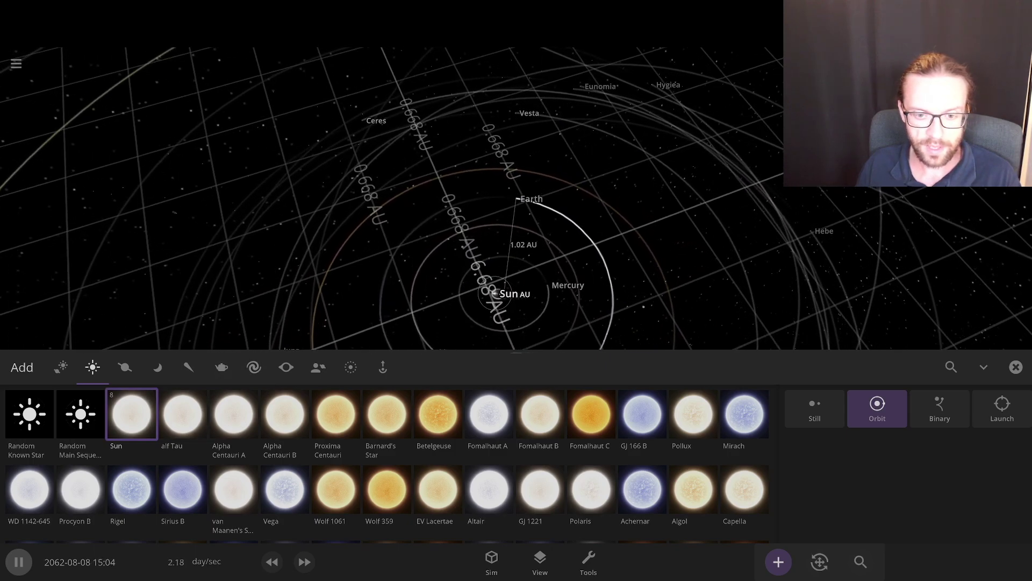
pyautogui.click(495, 293)
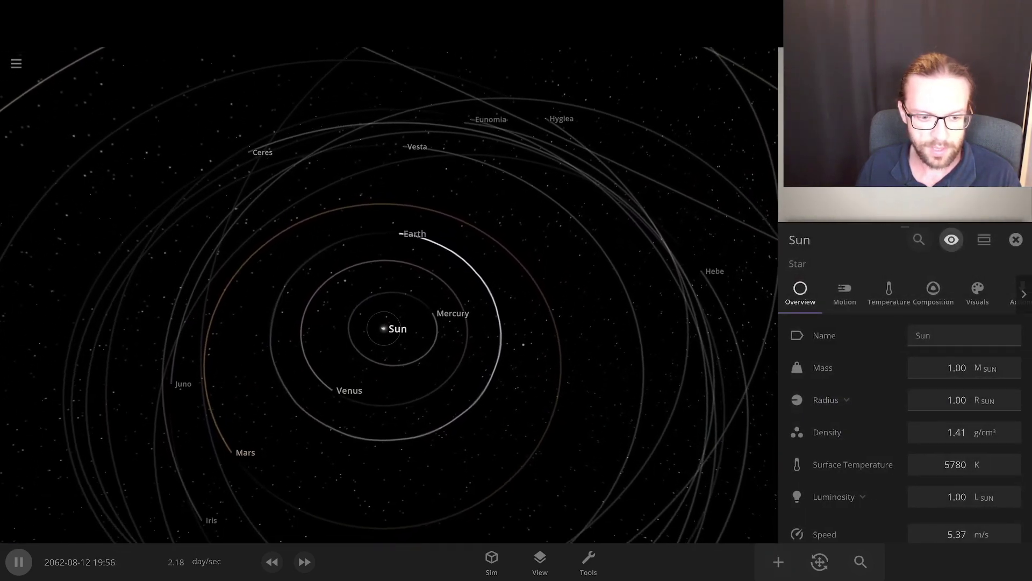
pyautogui.scroll(5, 385, 323)
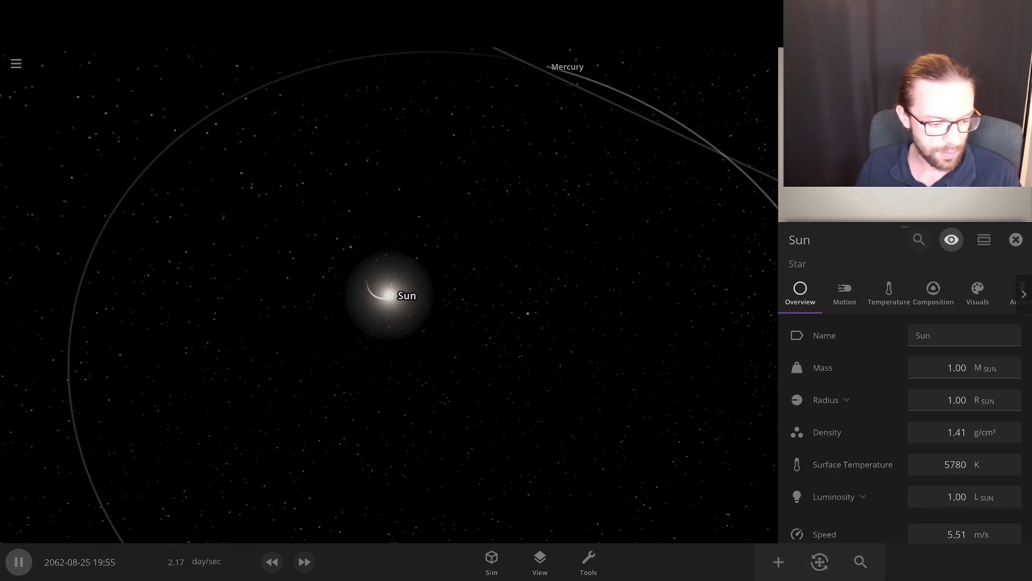
# - Compare the stars alf Tau and Alpha Centauri A as candidates to add in orbit around the Sun
pyautogui.click(778, 562)
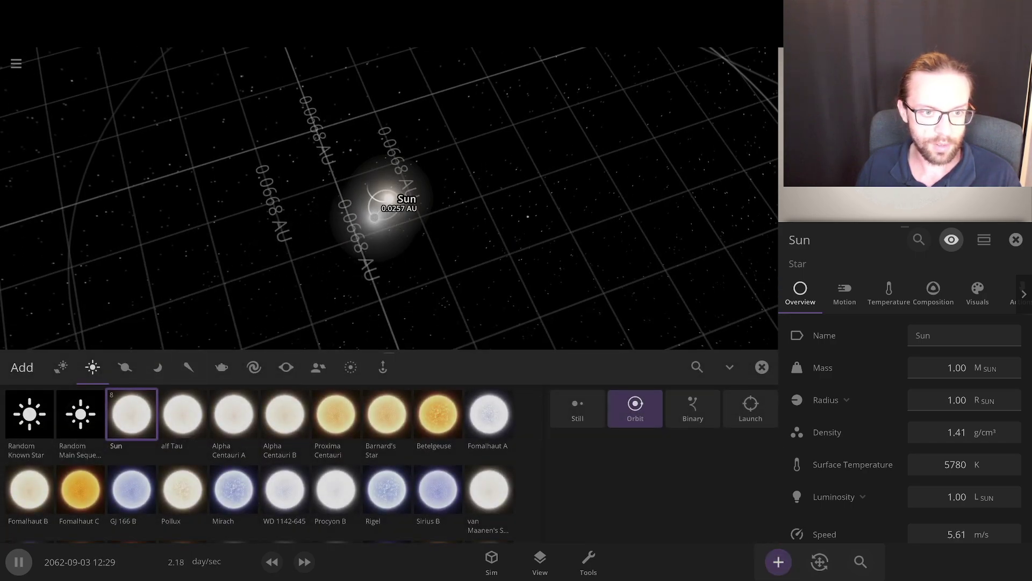
pyautogui.click(196, 402)
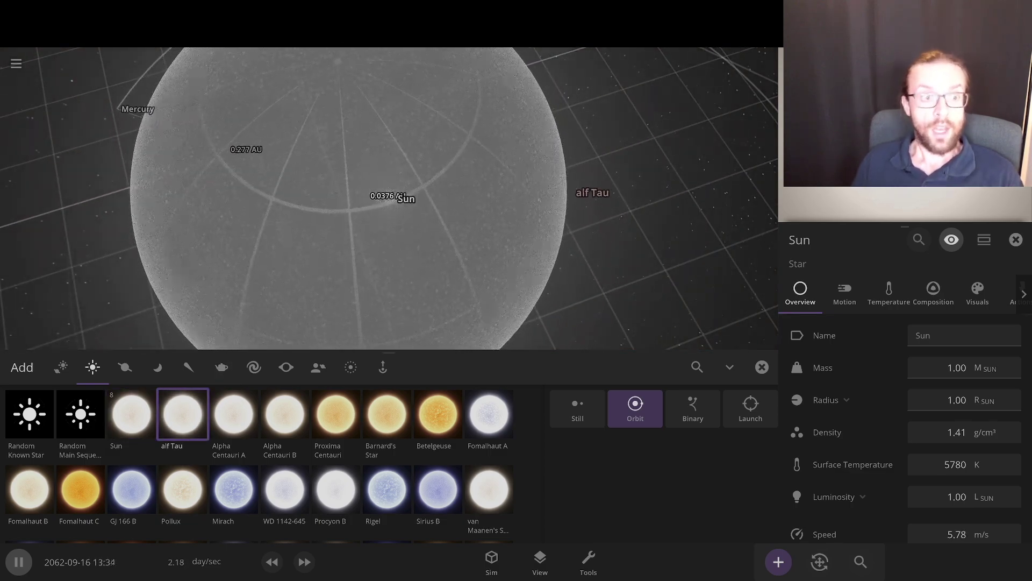
pyautogui.scroll(-5, 389, 199)
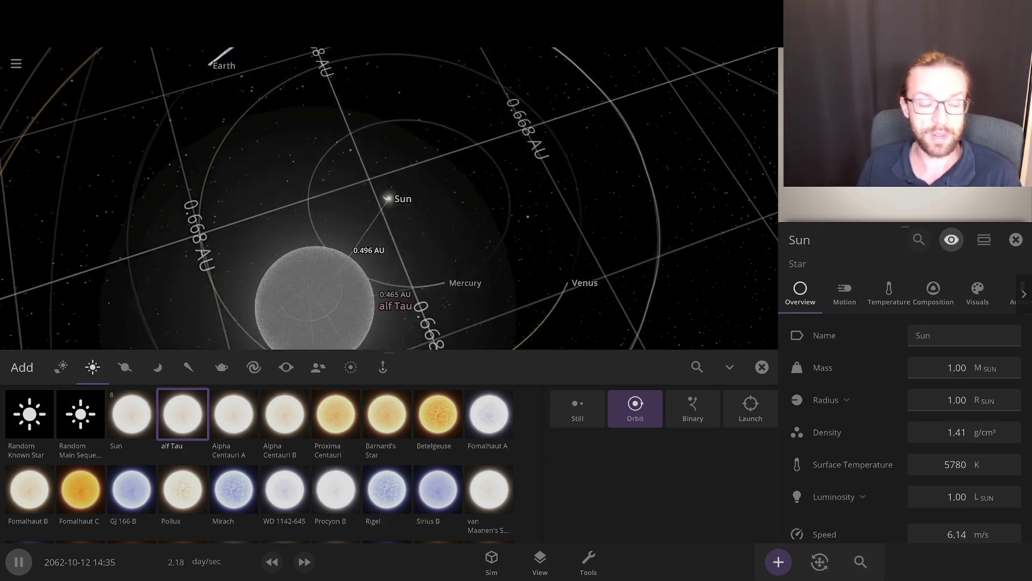
pyautogui.moveTo(234, 414)
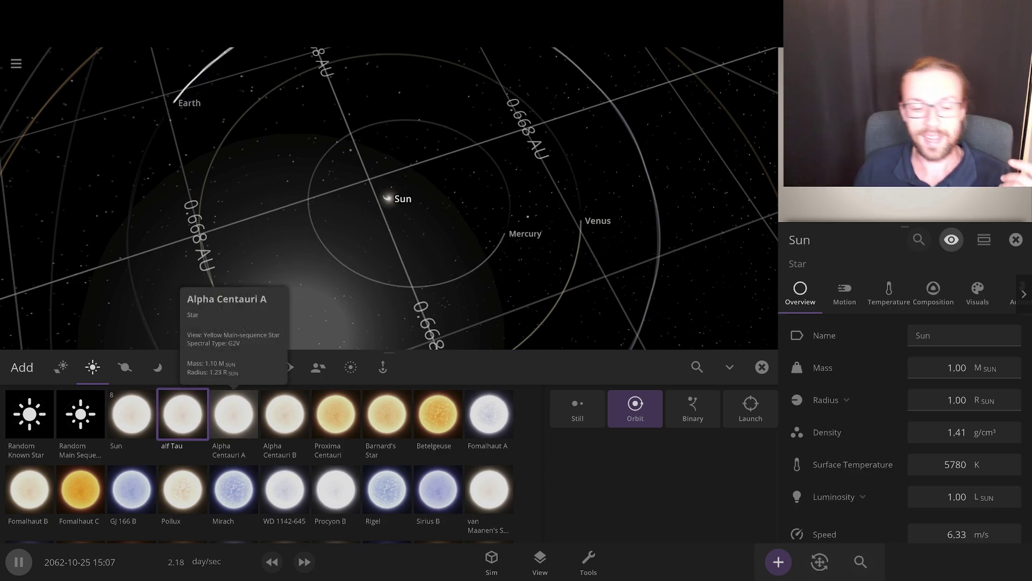
pyautogui.click(234, 414)
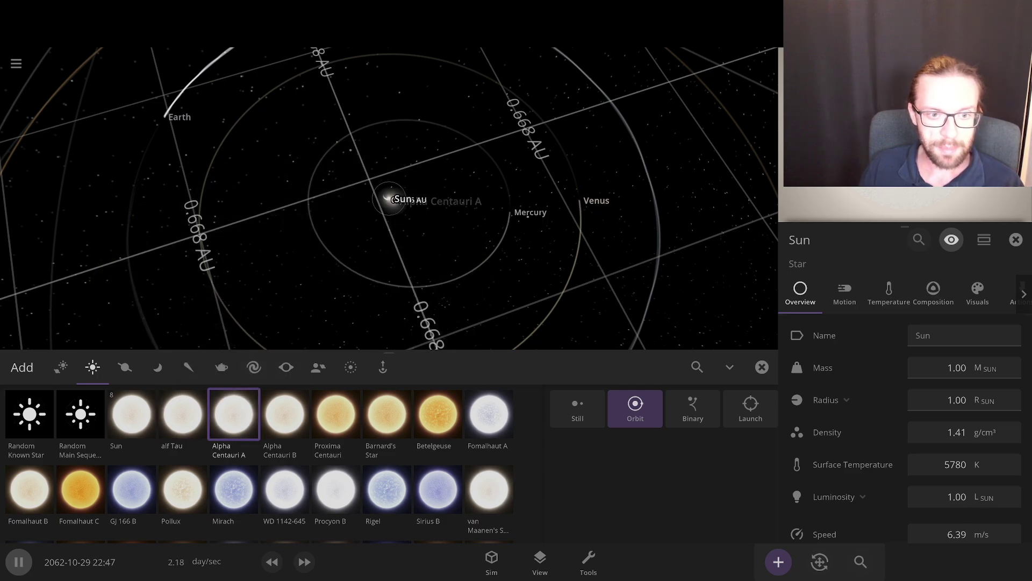
pyautogui.scroll(5, 389, 198)
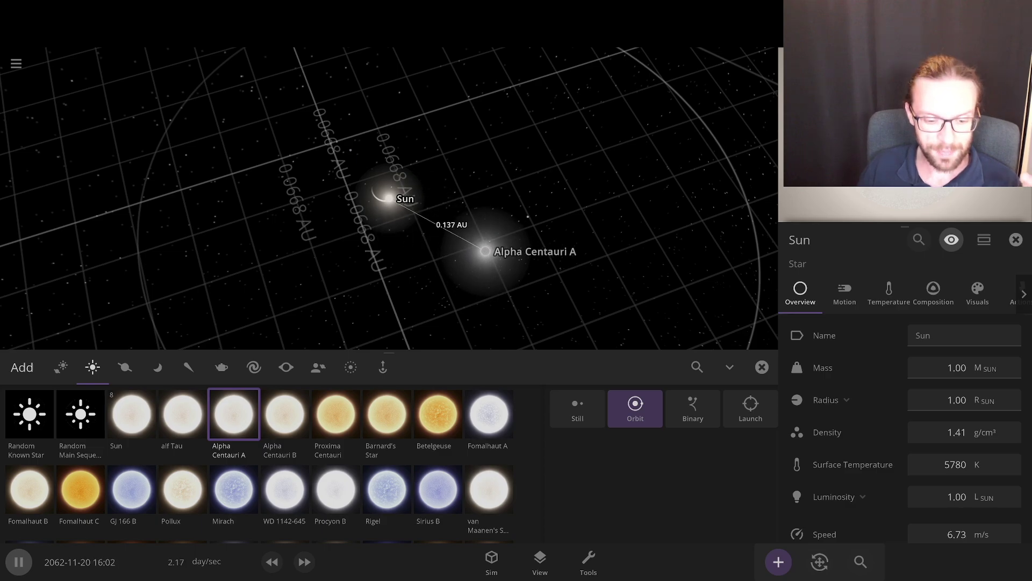
pyautogui.click(484, 252)
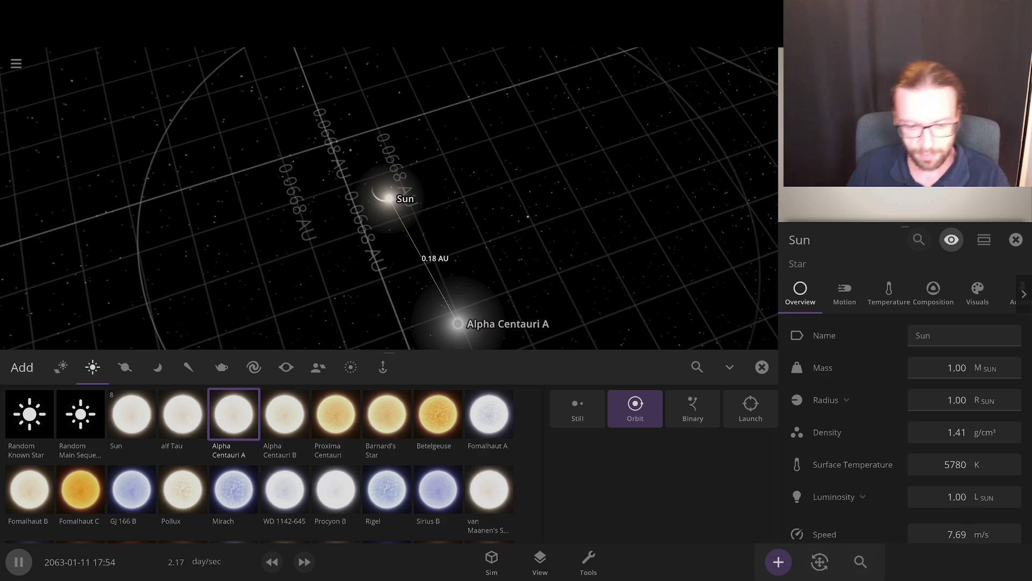
# - Preview Betelgeuse in orbit around the Sun, and look through the full range of addable stars
pyautogui.click(438, 414)
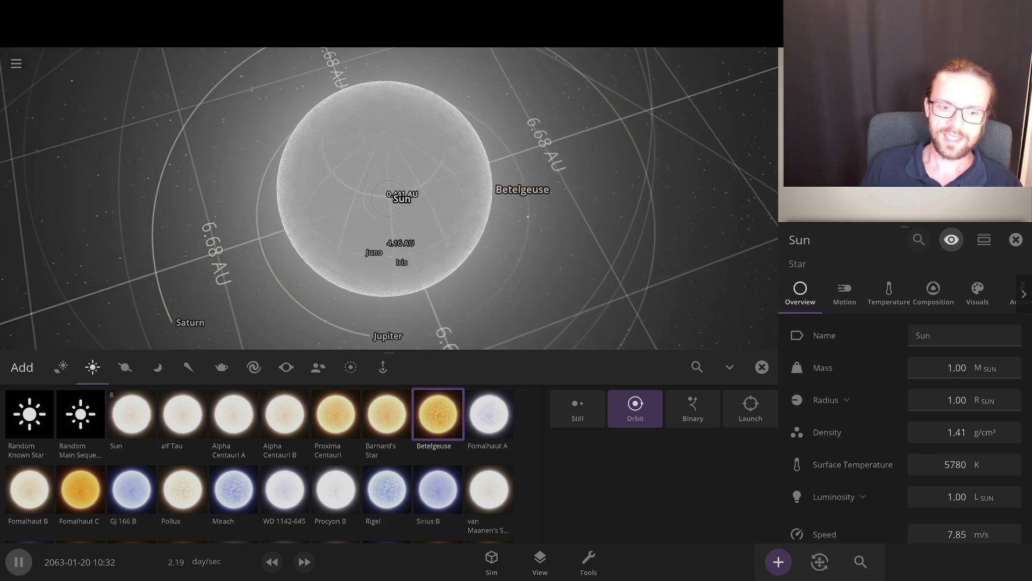
pyautogui.scroll(-3, 389, 198)
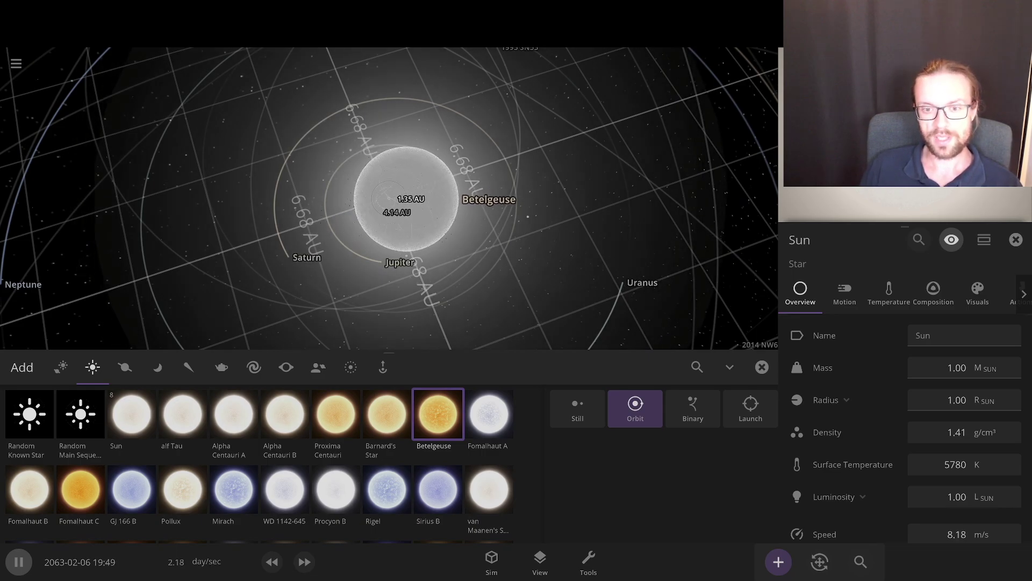
pyautogui.click(425, 254)
pyautogui.press('Escape')
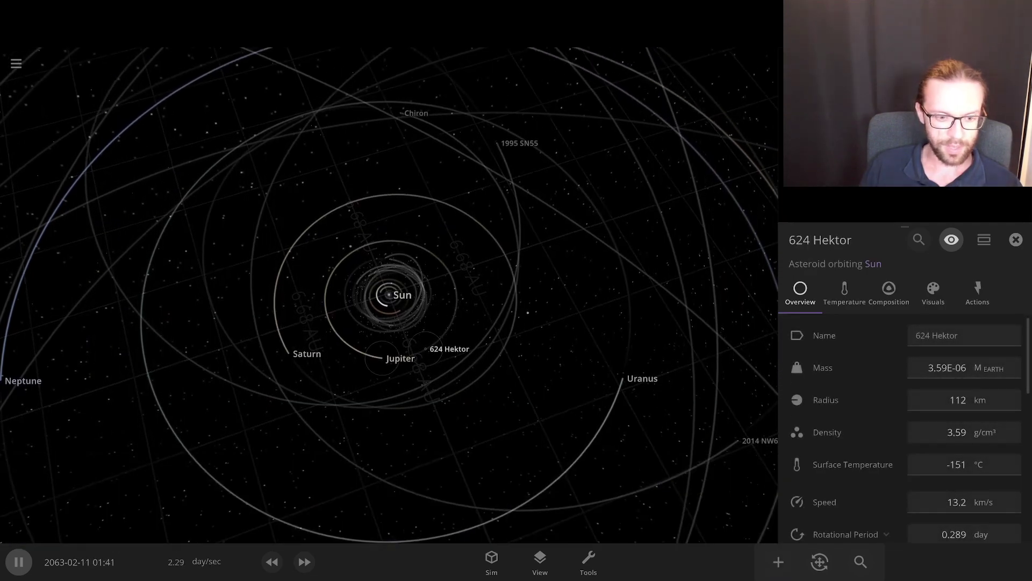
pyautogui.click(778, 562)
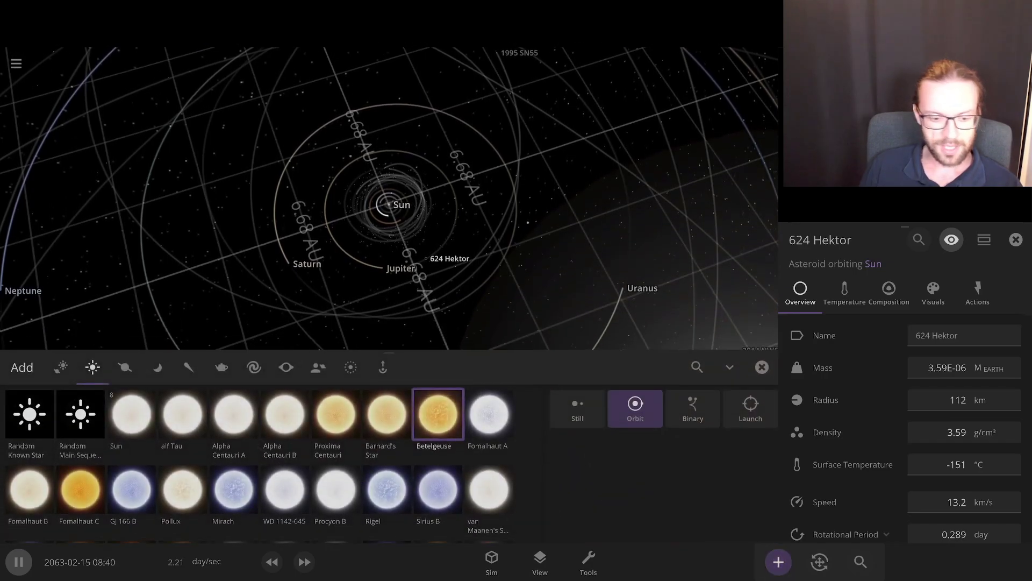
pyautogui.scroll(-8, 336, 424)
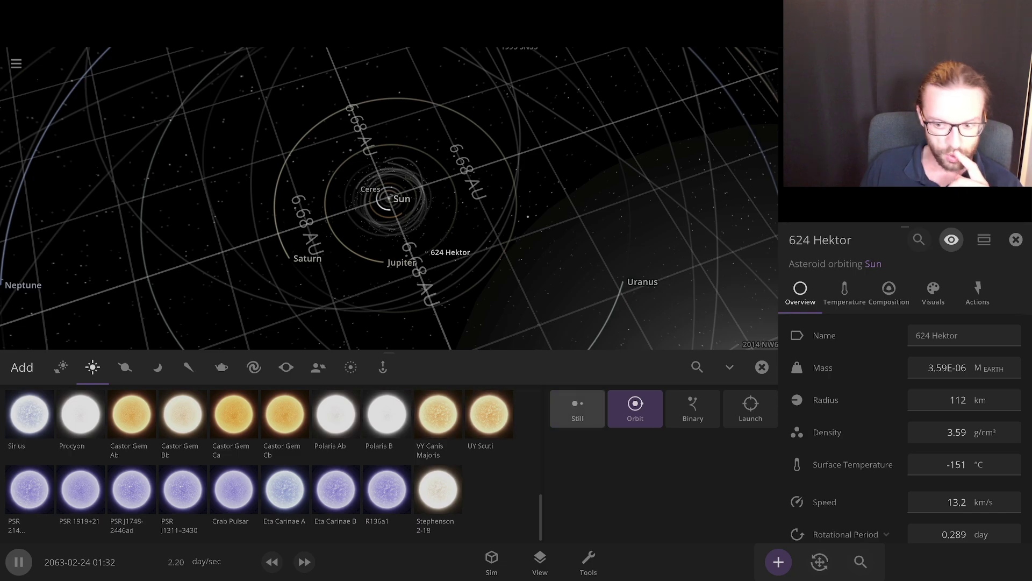
pyautogui.scroll(8, 387, 413)
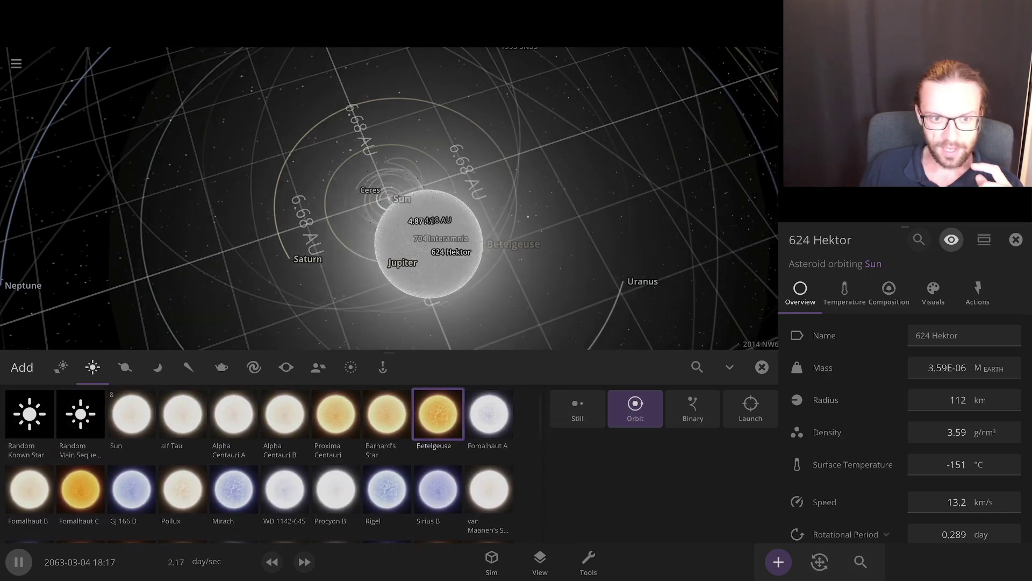
# - Choose the Sun as the star to add and compare the Still, Binary and Launch placement modes beside the existing Sun
pyautogui.click(131, 414)
pyautogui.scroll(5, 390, 199)
pyautogui.scroll(3, 388, 201)
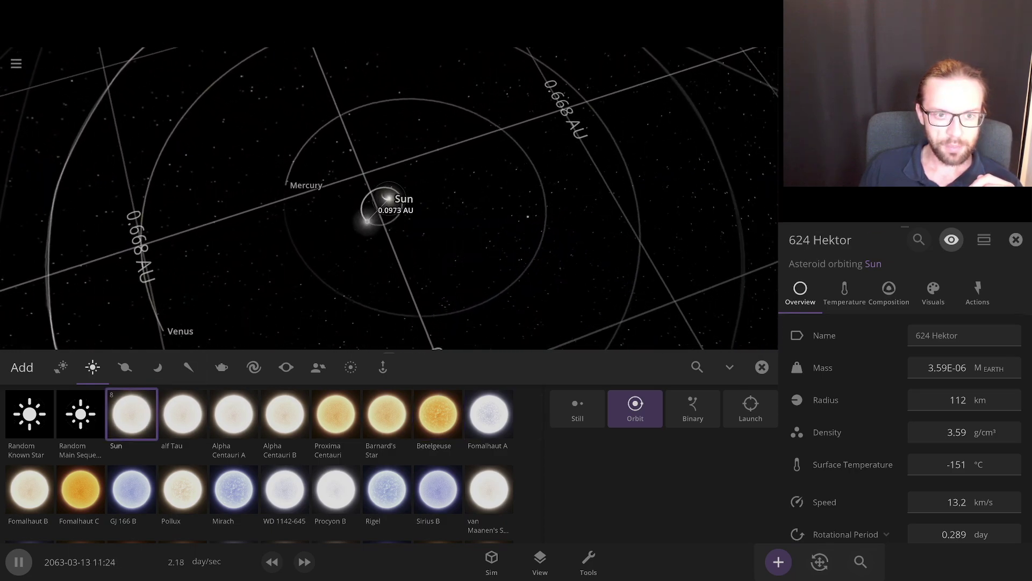
pyautogui.click(577, 408)
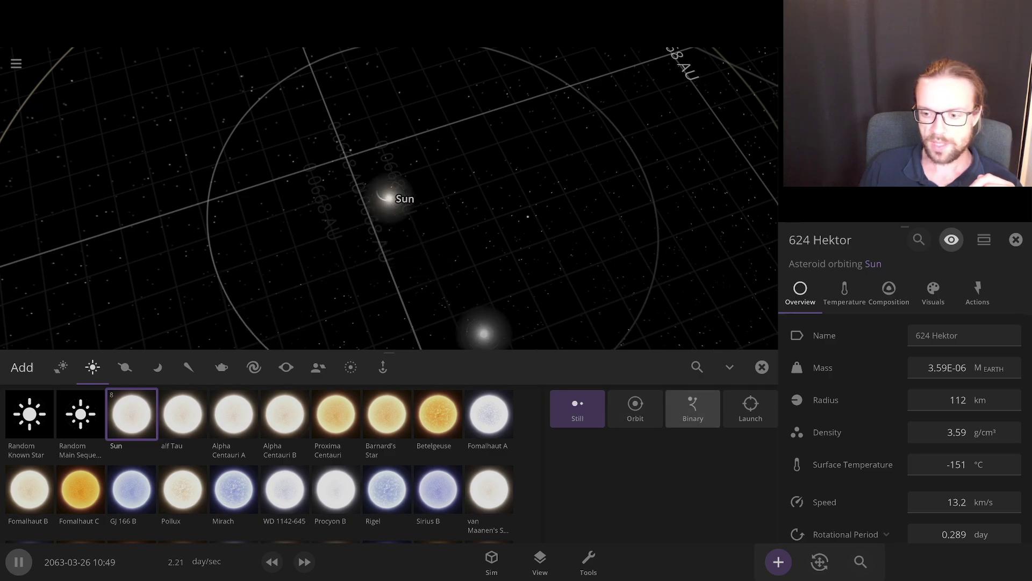
pyautogui.click(693, 408)
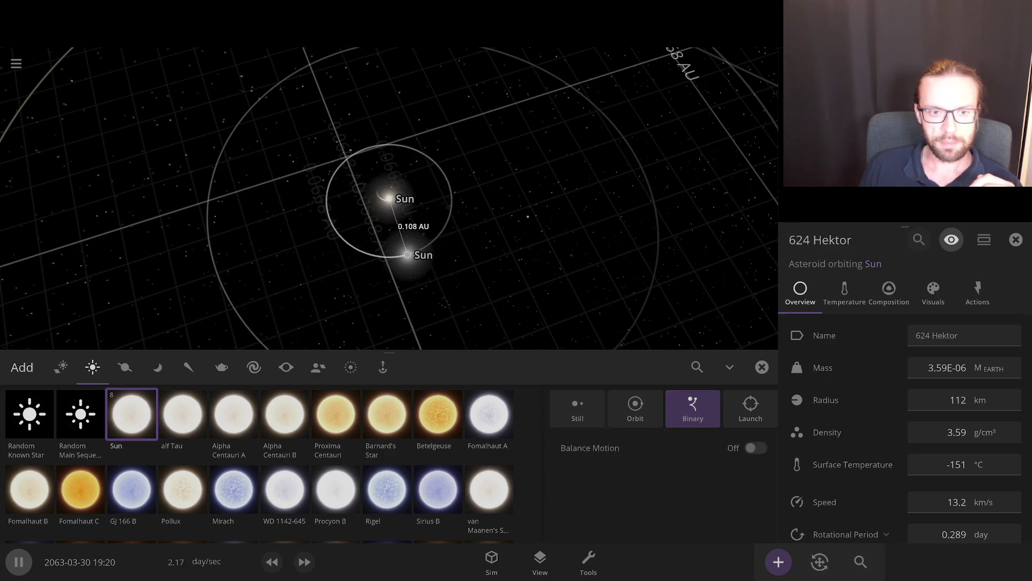
pyautogui.click(750, 408)
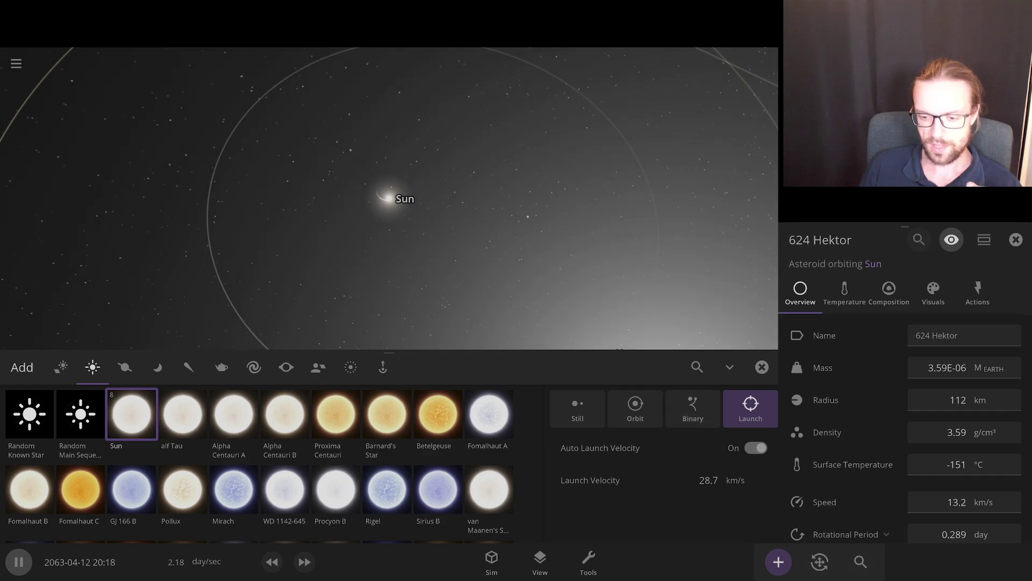
pyautogui.click(577, 407)
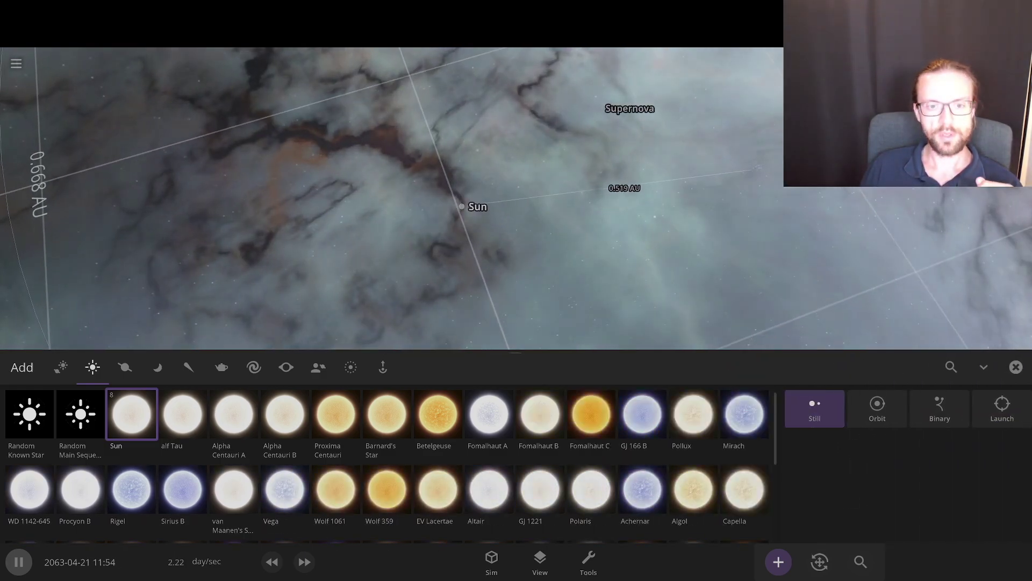
# - View the supernova from far outside the Solar System, and restart the simulation
pyautogui.scroll(-5, 392, 199)
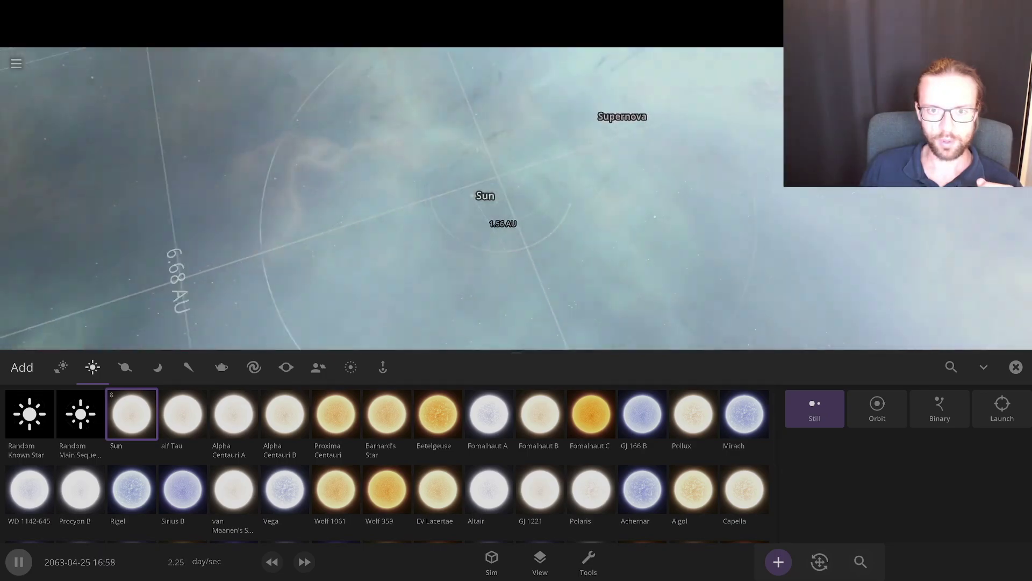
pyautogui.scroll(-5, 392, 199)
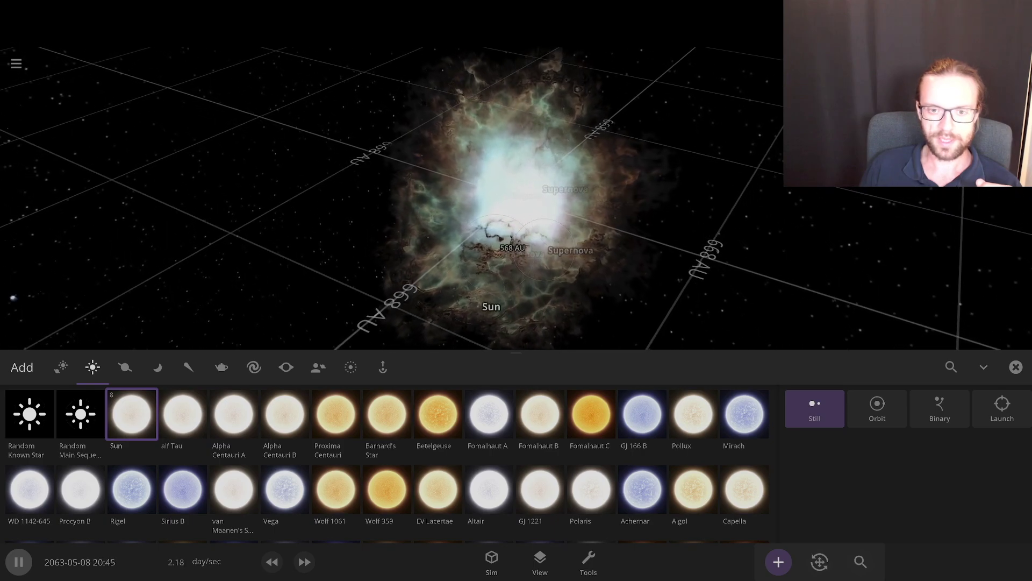
pyautogui.click(80, 562)
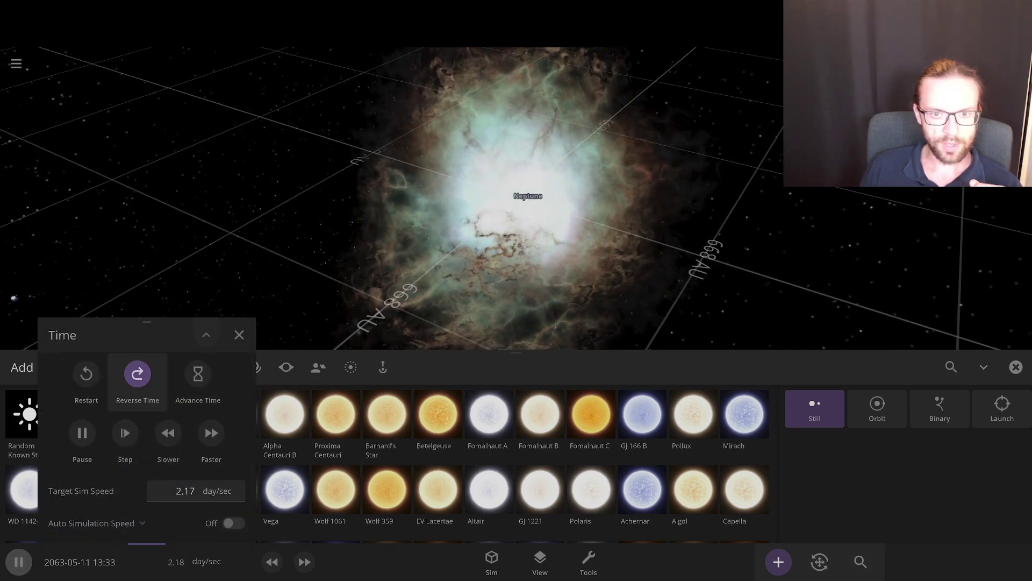
pyautogui.click(86, 374)
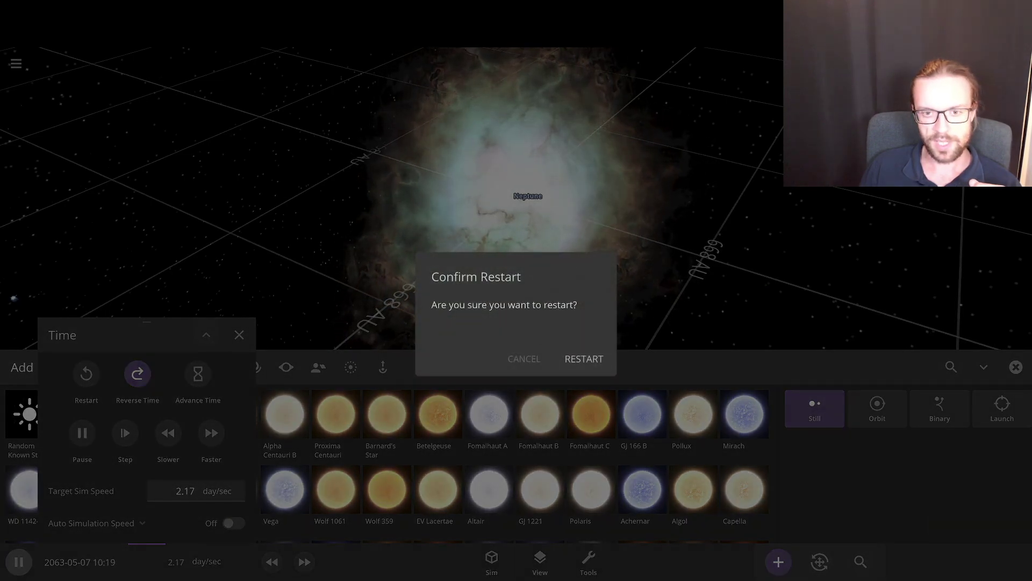
pyautogui.press('Return')
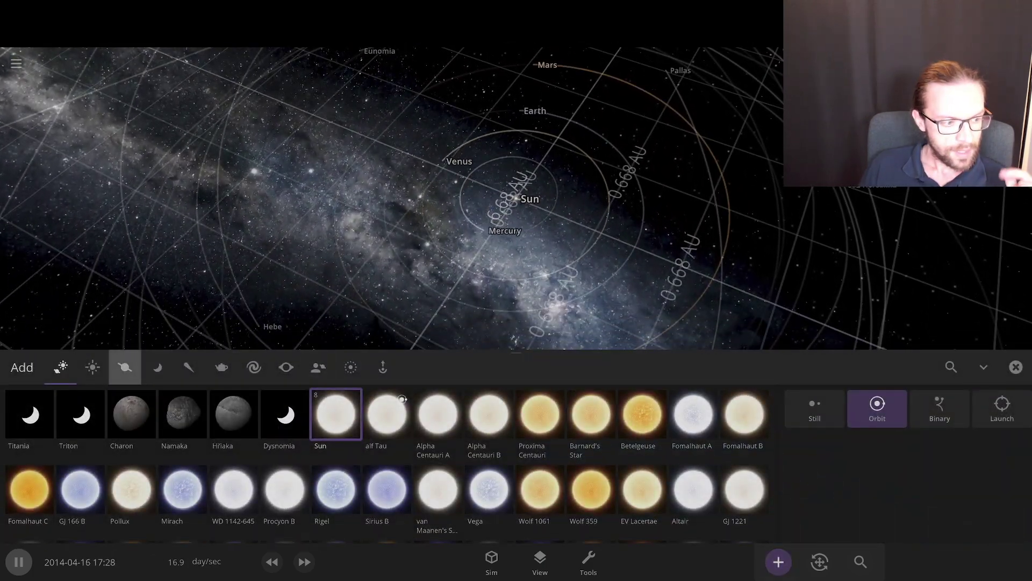
# - Look over the planets that can be added, and return to a wider view of the Solar System
pyautogui.click(125, 367)
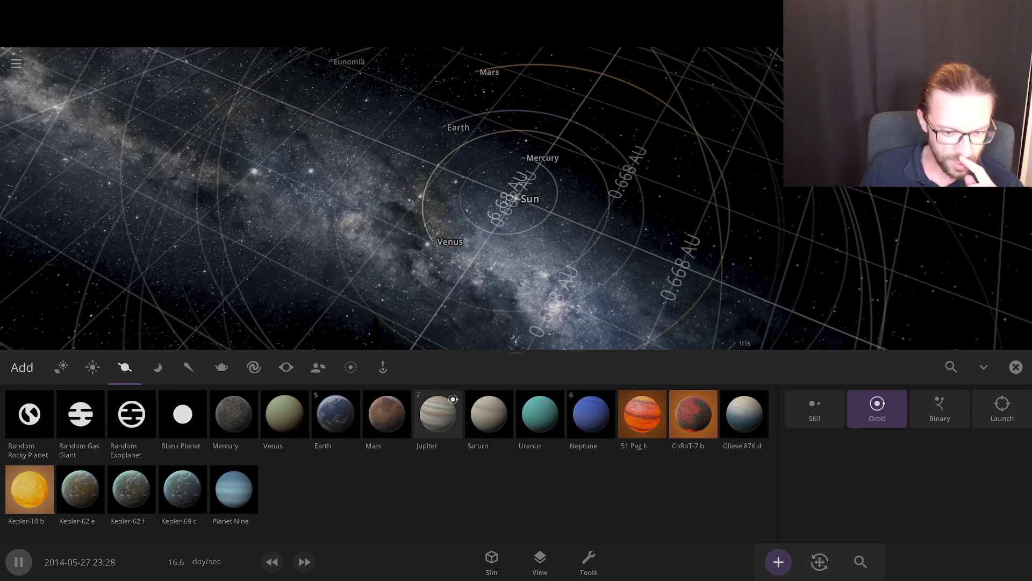
pyautogui.click(454, 399)
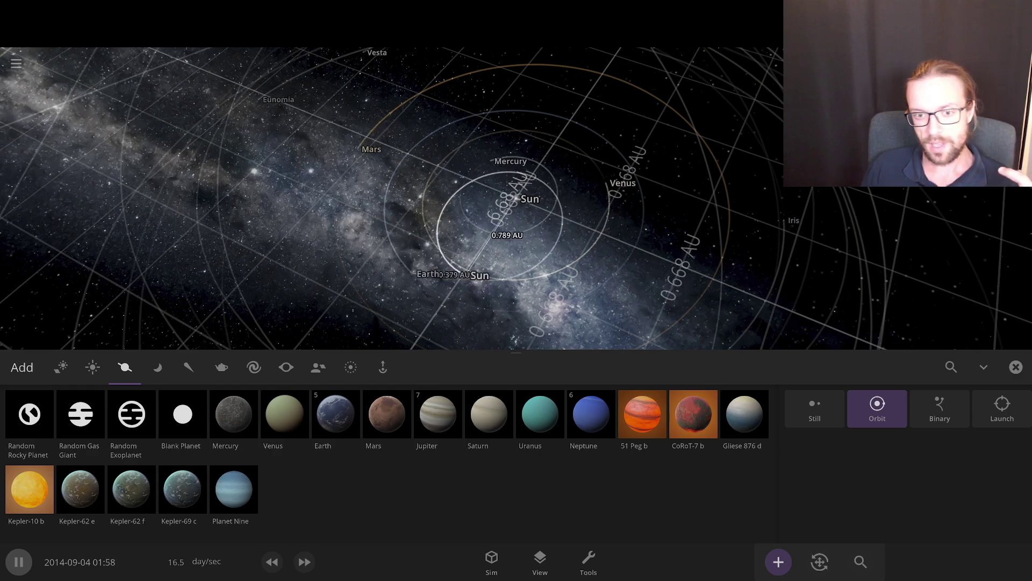
pyautogui.press('Escape')
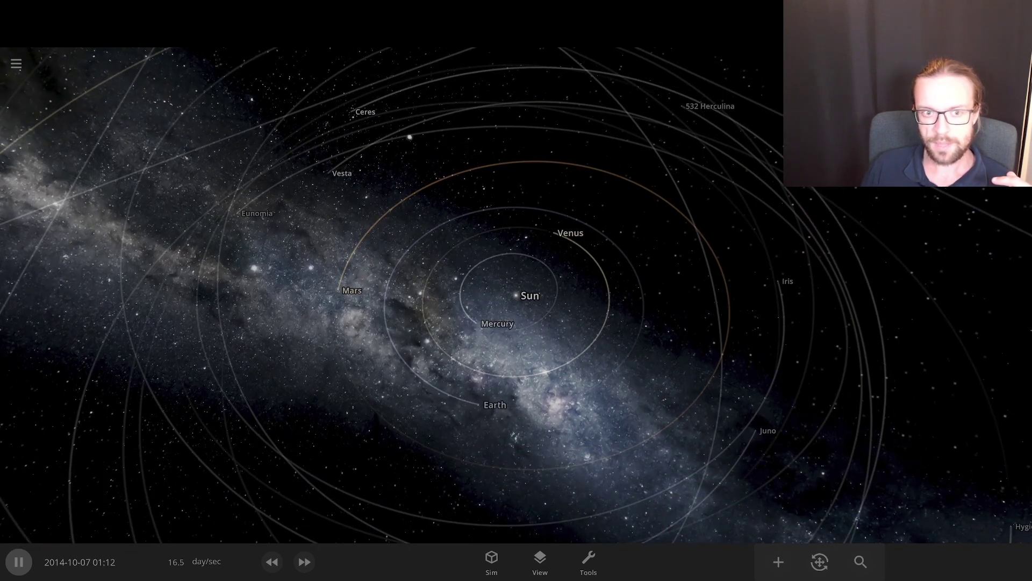
pyautogui.scroll(3, 516, 296)
pyautogui.scroll(-4, 516, 296)
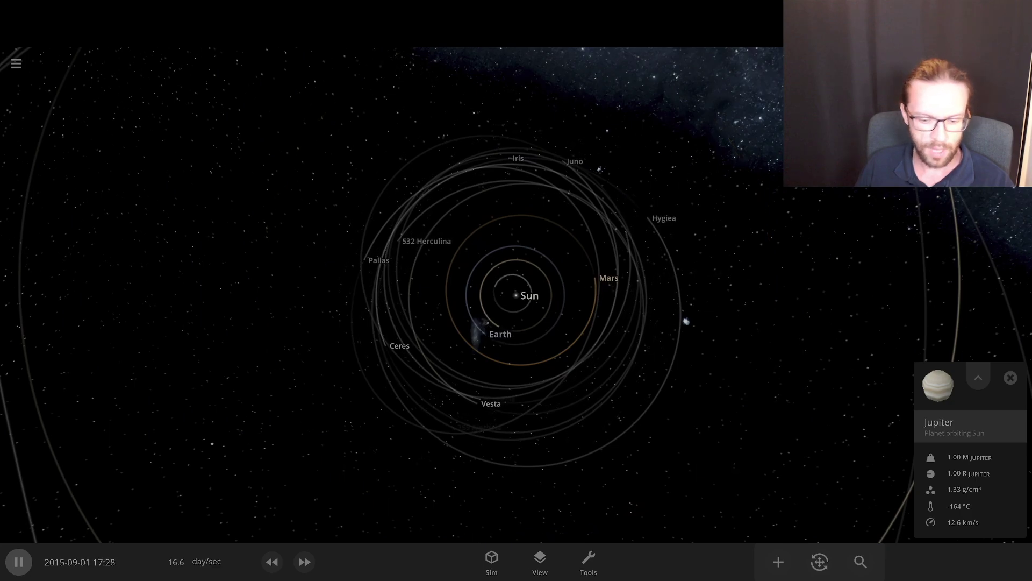
# - Add a second Jupiter in orbit around the Sun at a distance of about 2.13 AU
pyautogui.click(779, 562)
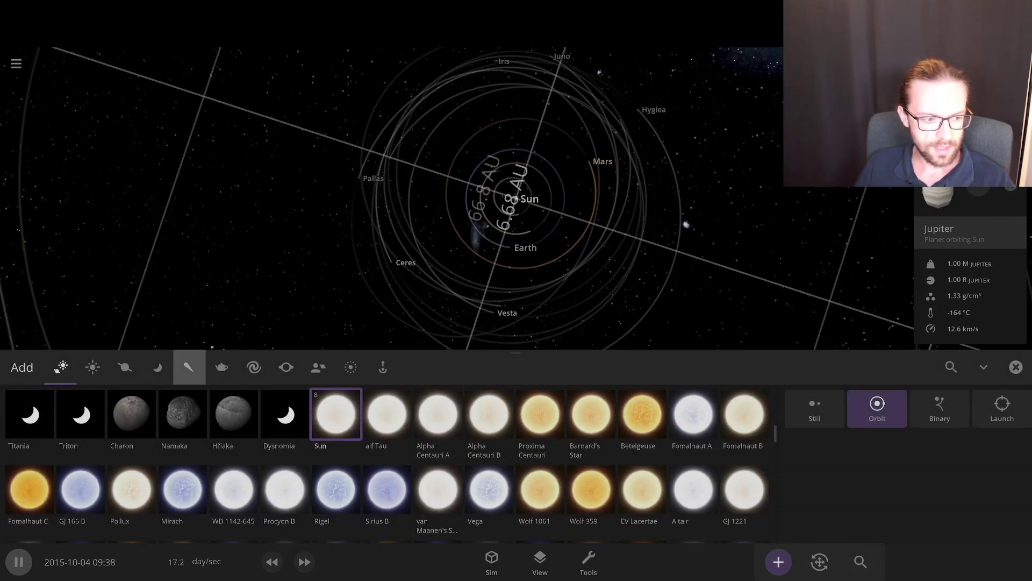
pyautogui.click(125, 367)
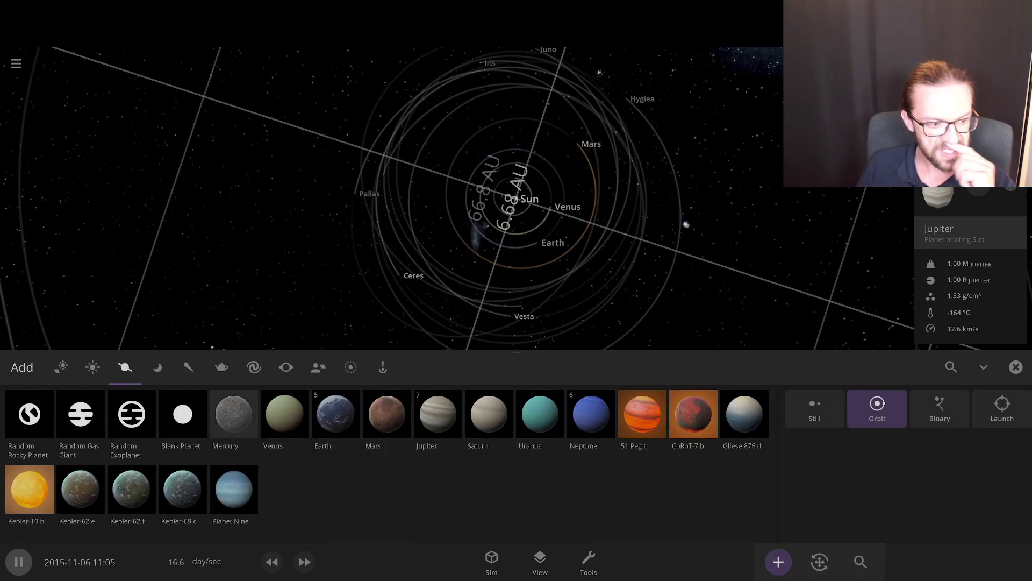
pyautogui.click(437, 413)
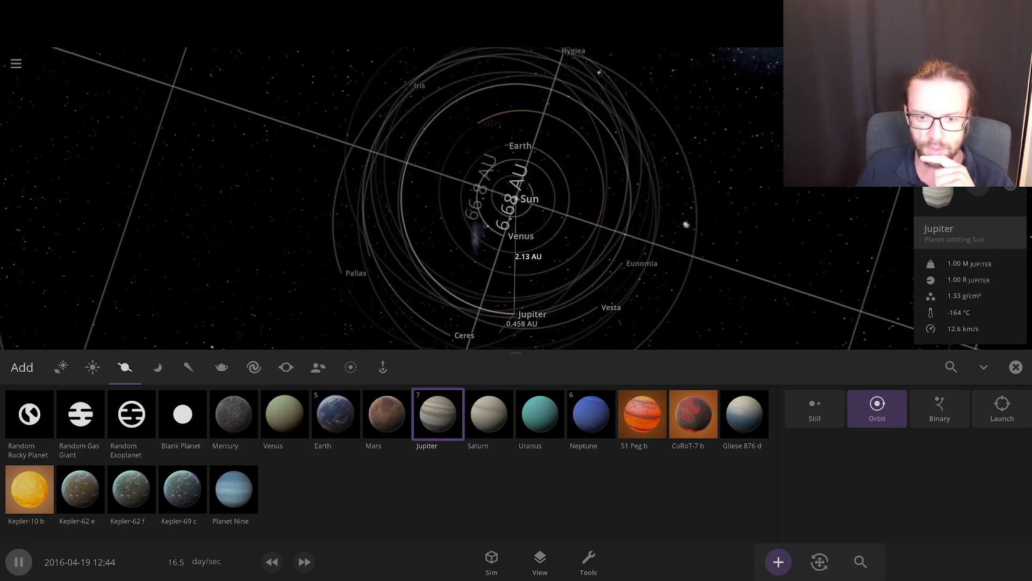
pyautogui.click(522, 313)
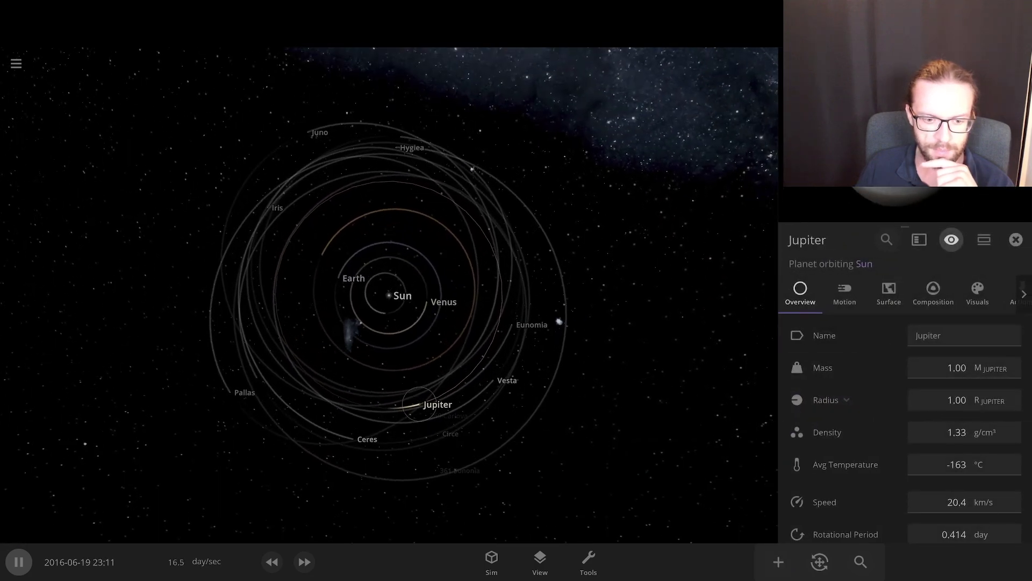
# - Raise the orbital inclination of the newly added inner Jupiter to the slider's upper limit, and close its properties
pyautogui.doubleClick(421, 403)
pyautogui.doubleClick(354, 415)
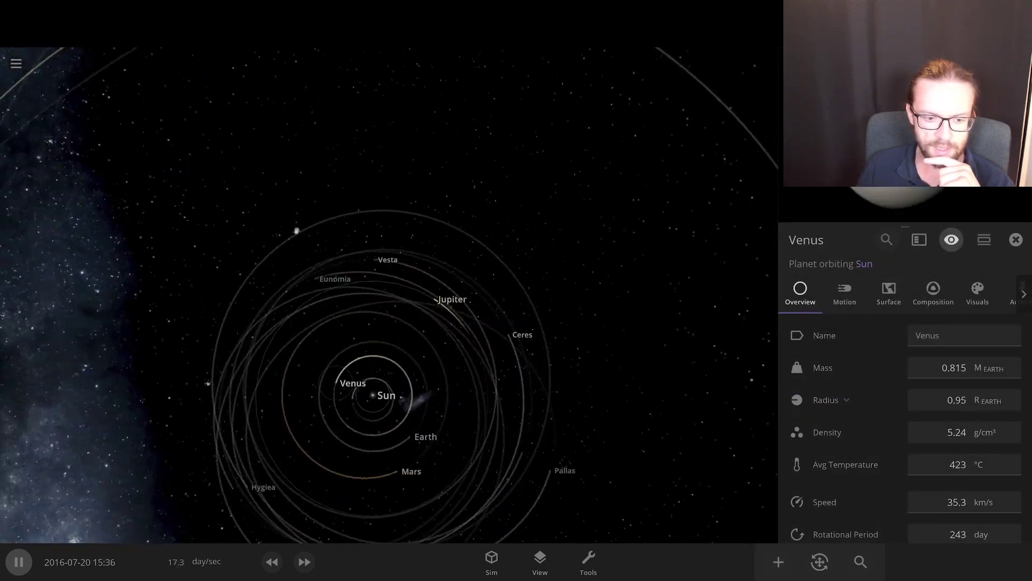
pyautogui.click(398, 333)
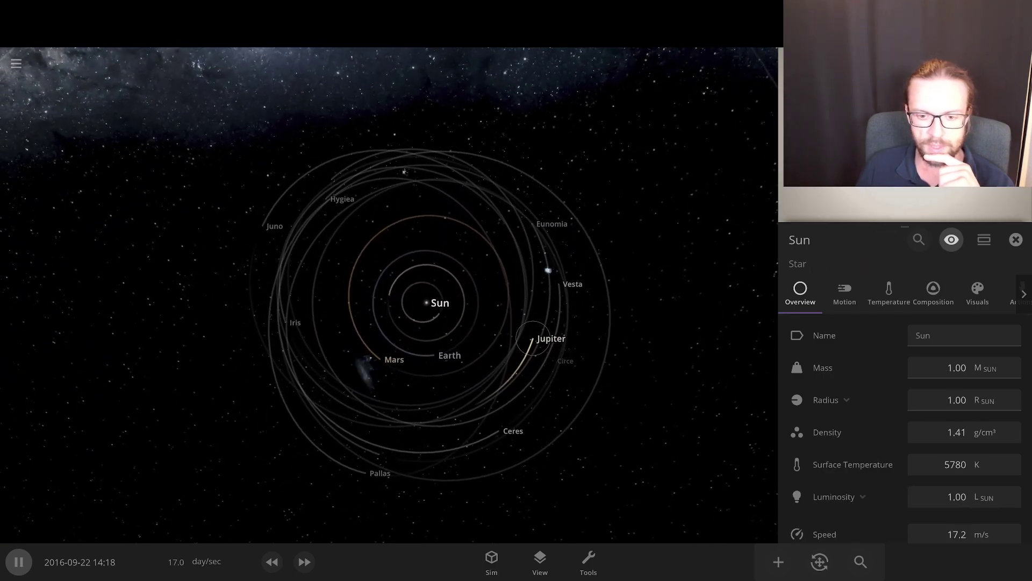
pyautogui.click(536, 324)
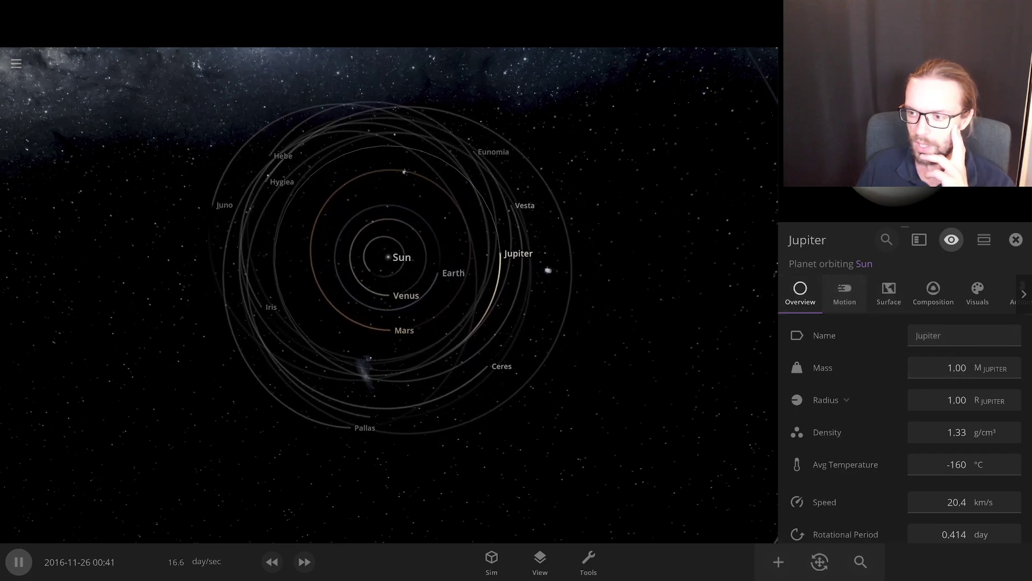
pyautogui.click(845, 293)
pyautogui.scroll(-5, 903, 430)
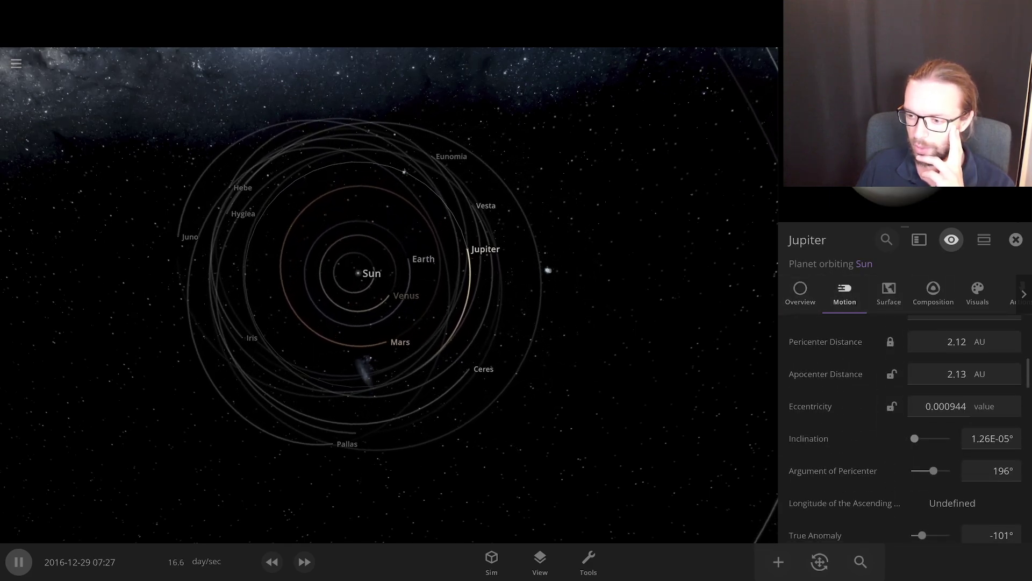
pyautogui.moveTo(913, 438); pyautogui.dragTo(950, 438)
pyautogui.click(1016, 240)
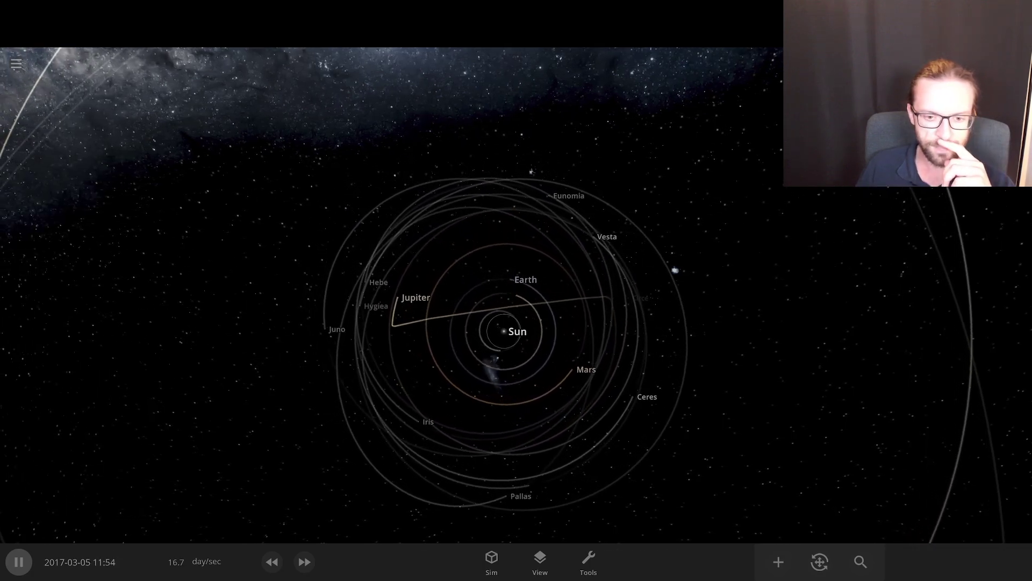
# - Select the Sun and increase the target simulation speed to 9.26 months per second
pyautogui.click(495, 327)
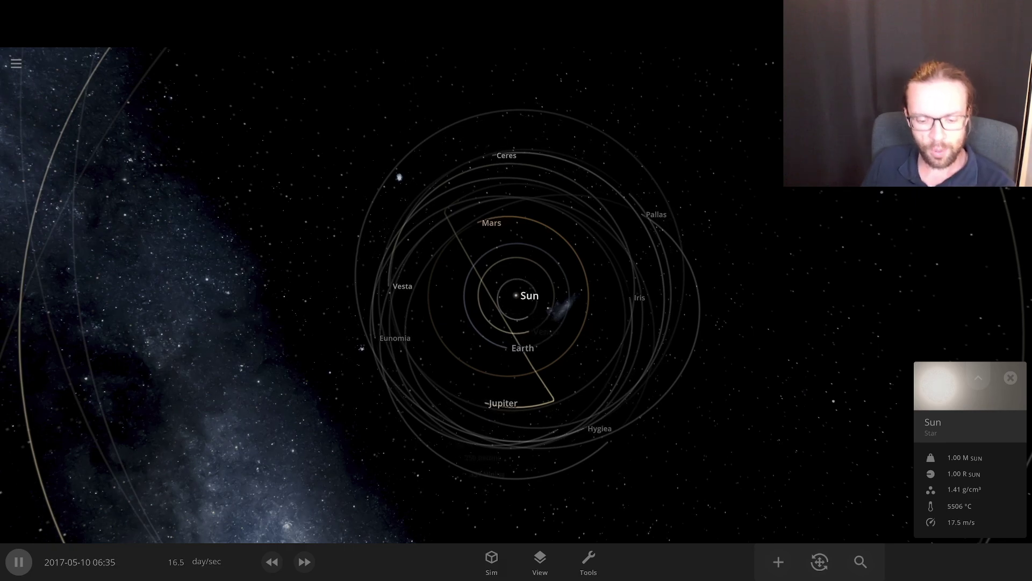
pyautogui.press('.')
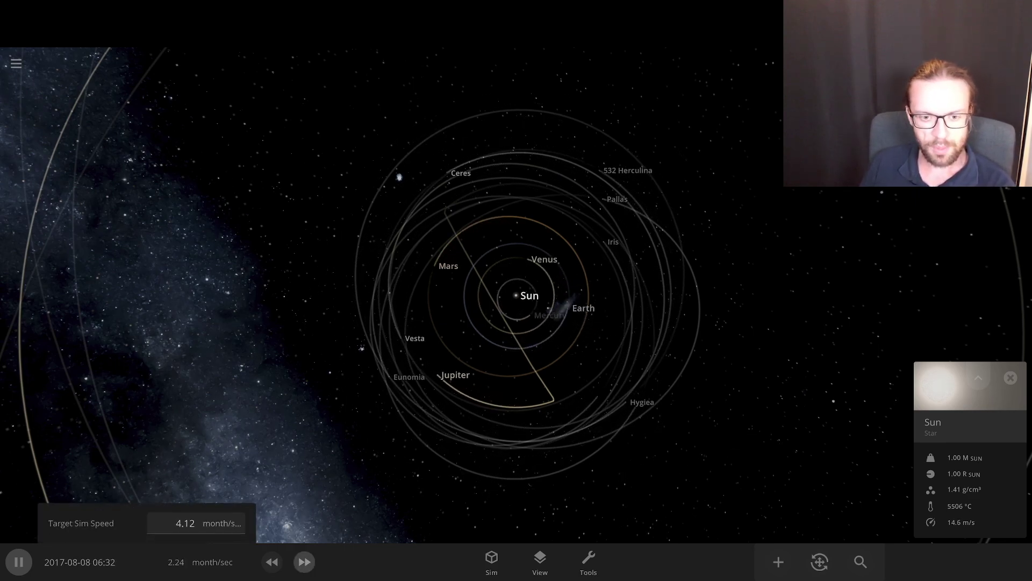
pyautogui.click(304, 561)
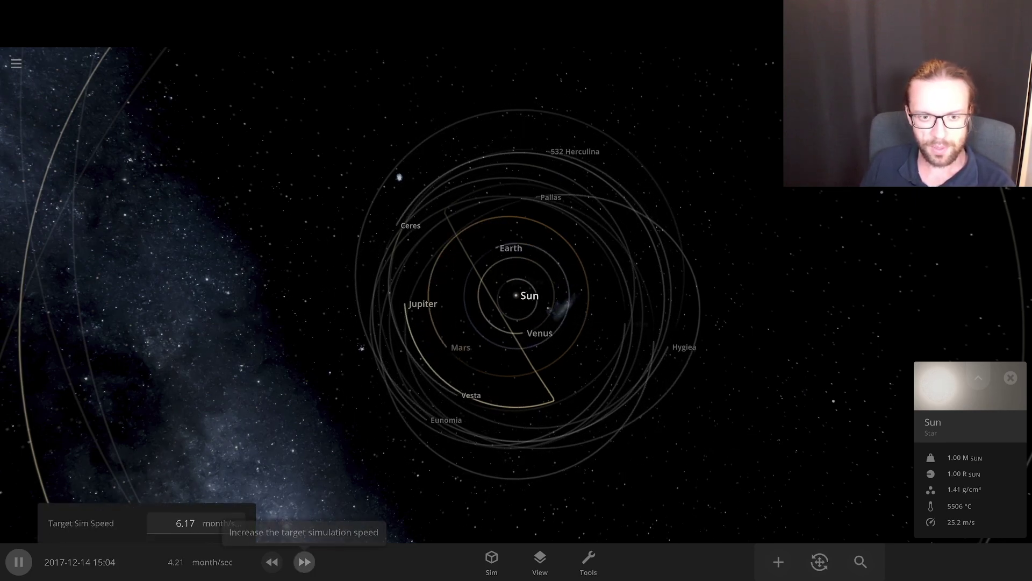
pyautogui.click(304, 561)
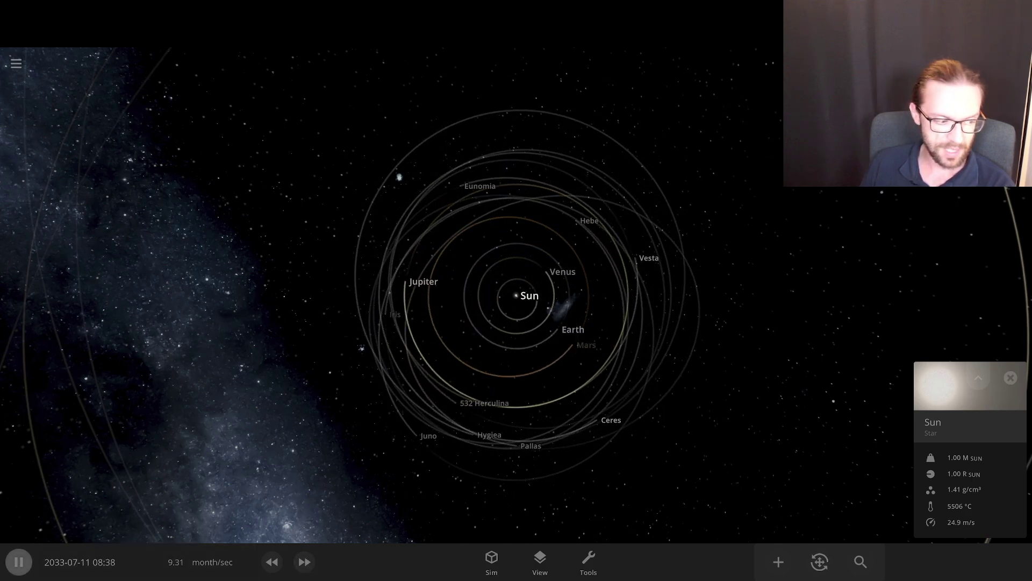
# - Pause the Solar System simulation and restart it from its initial state
pyautogui.press('space')
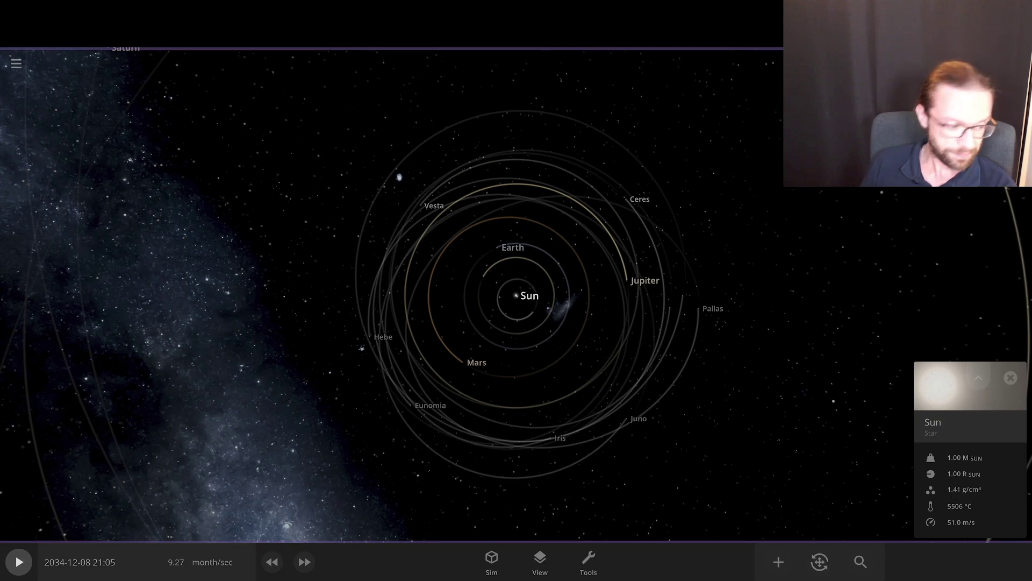
pyautogui.click(145, 562)
pyautogui.click(87, 374)
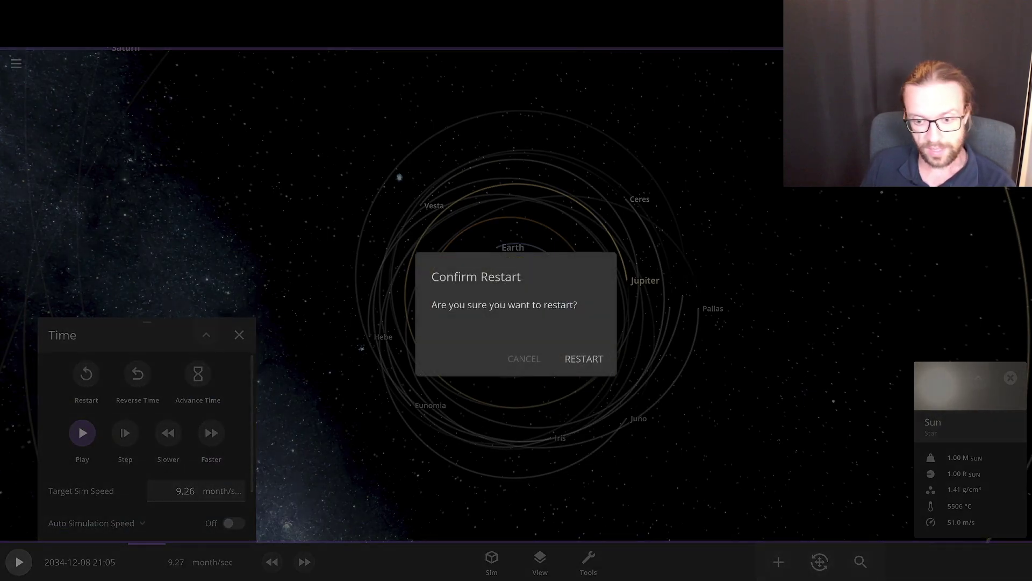
pyautogui.press('Return')
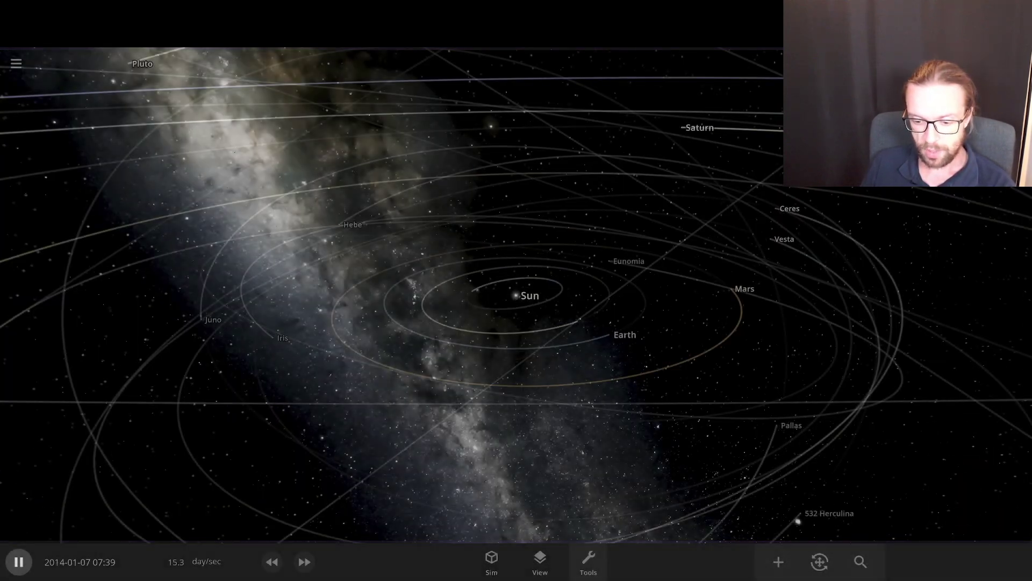
# - Increase the eccentricity of all orbits twice using the expanded system management tools
pyautogui.click(588, 562)
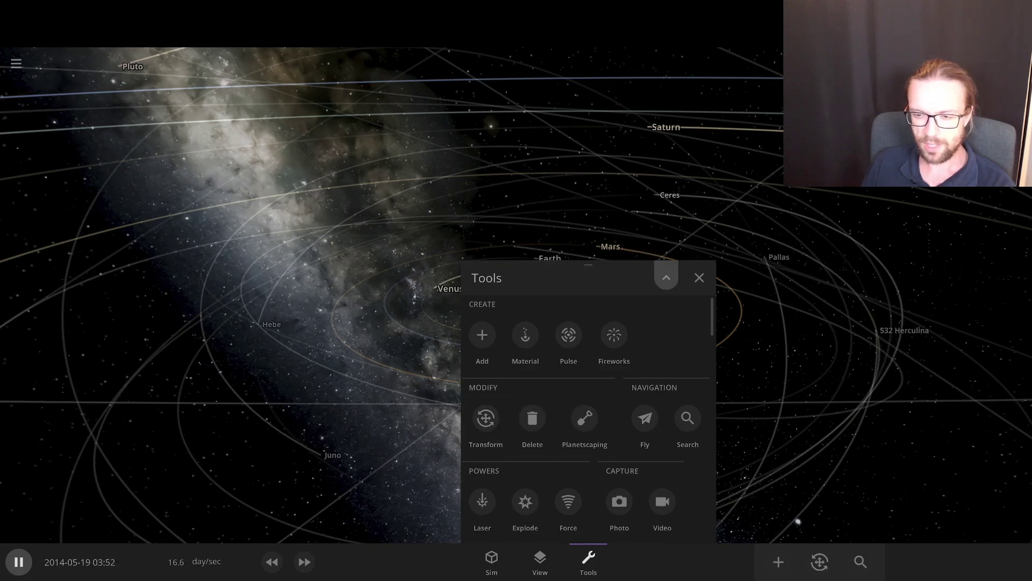
pyautogui.click(667, 277)
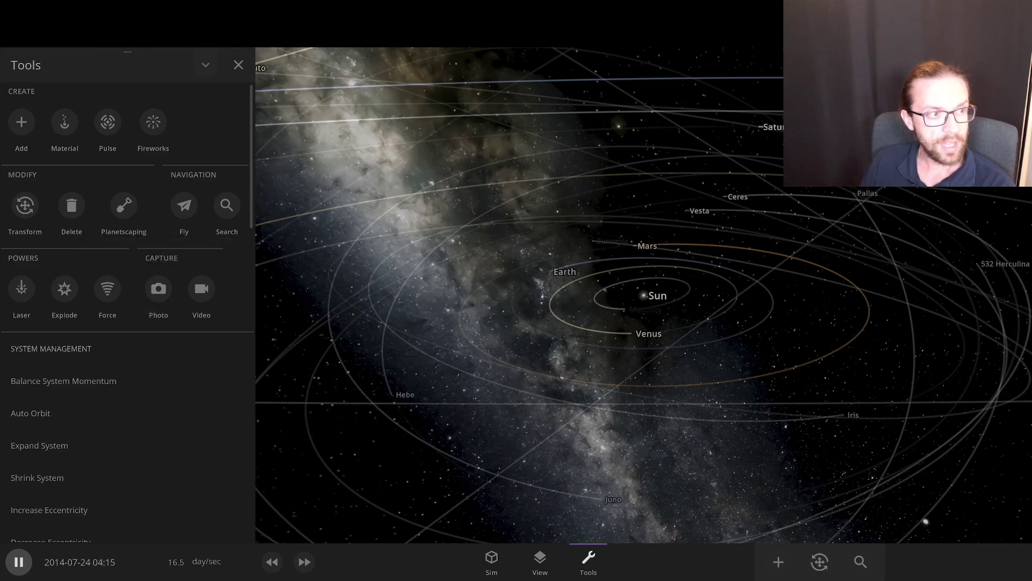
pyautogui.scroll(-5, 127, 296)
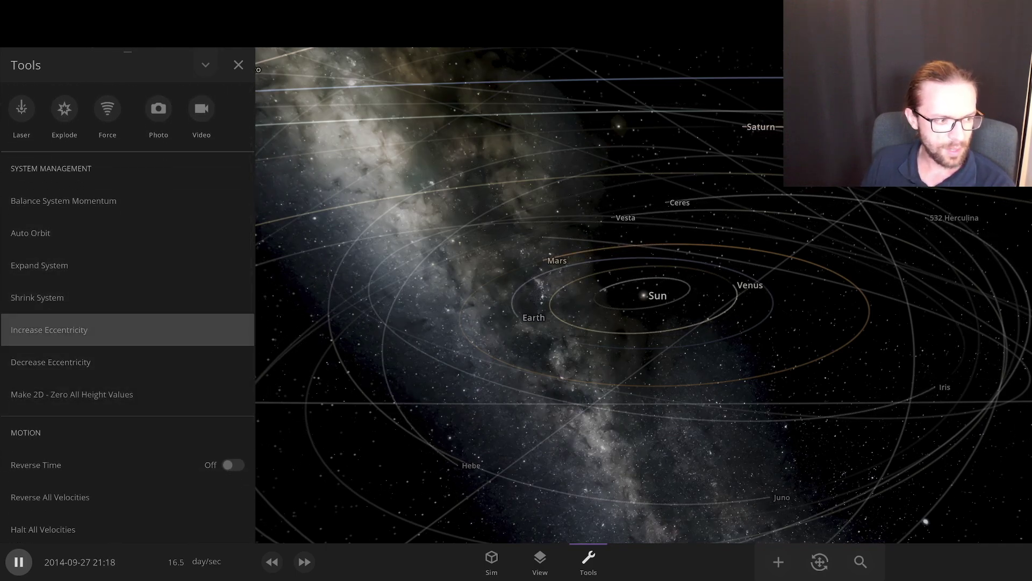
pyautogui.click(49, 330)
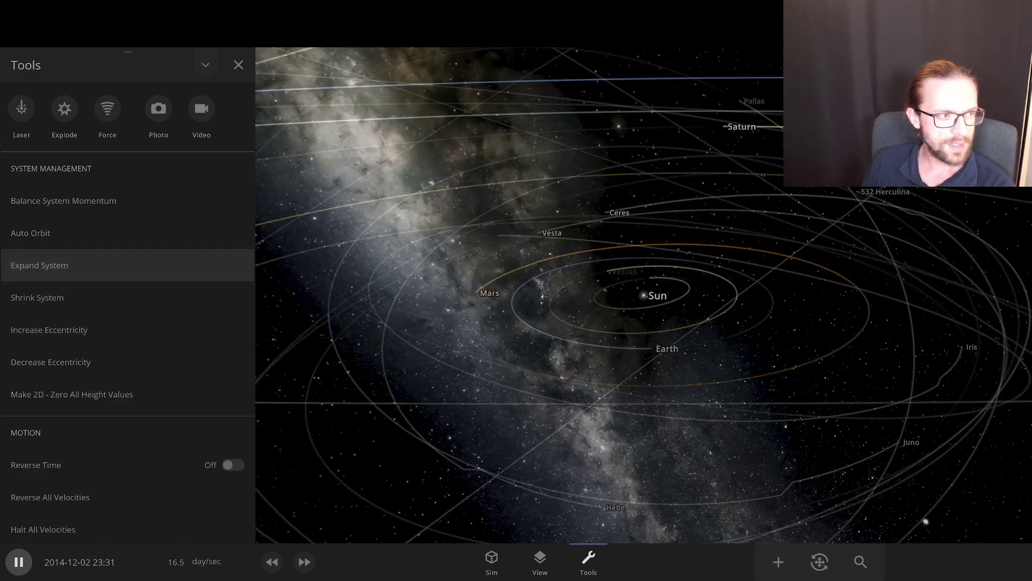
pyautogui.click(49, 330)
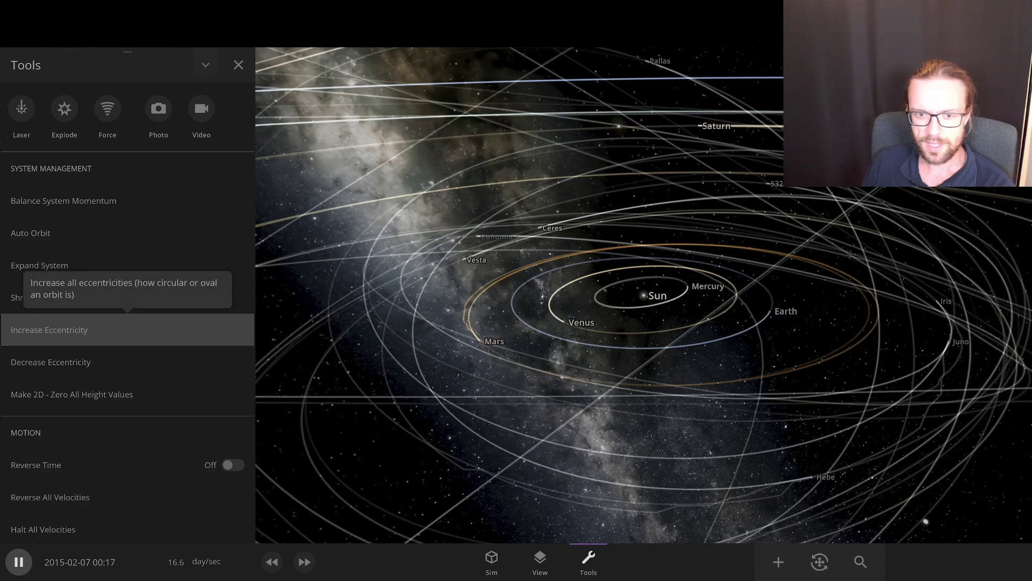
# - Decrease the eccentricity of all orbits twice, and expand the whole system twice
pyautogui.click(51, 362)
pyautogui.click(51, 362)
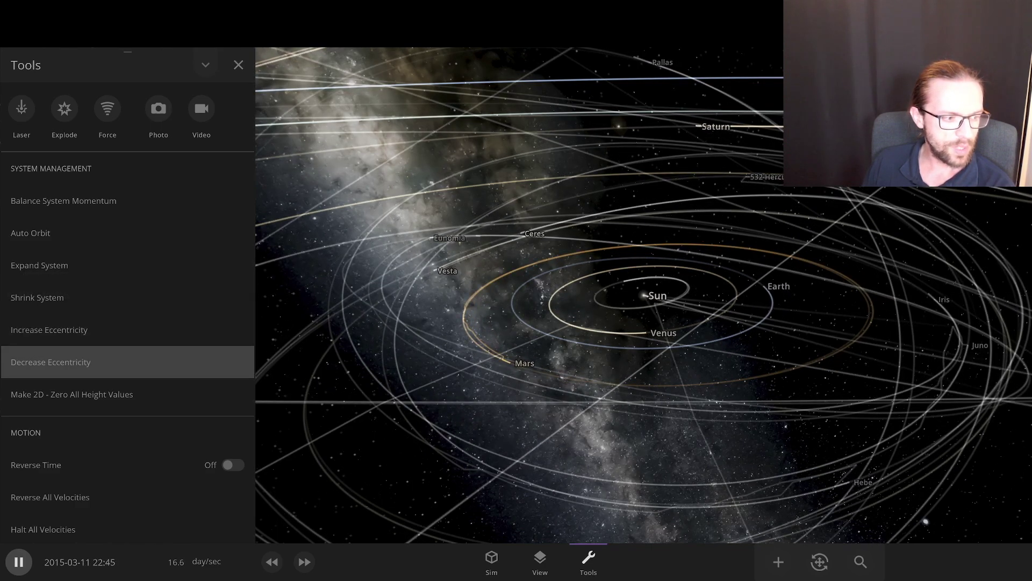
pyautogui.click(39, 265)
pyautogui.click(40, 265)
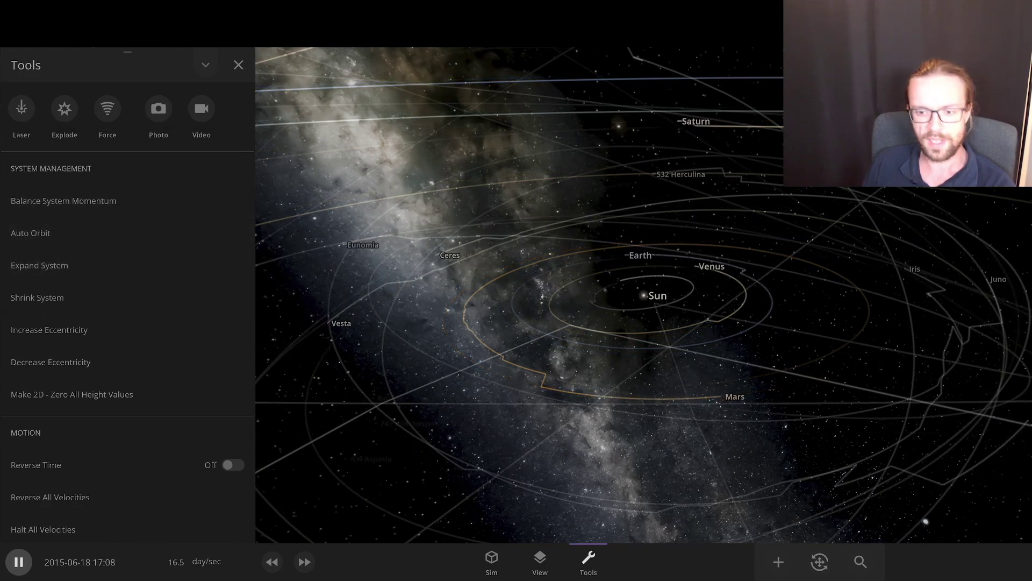
# - Restart the Solar System simulation to discard the eccentricity and expansion changes
pyautogui.click(141, 562)
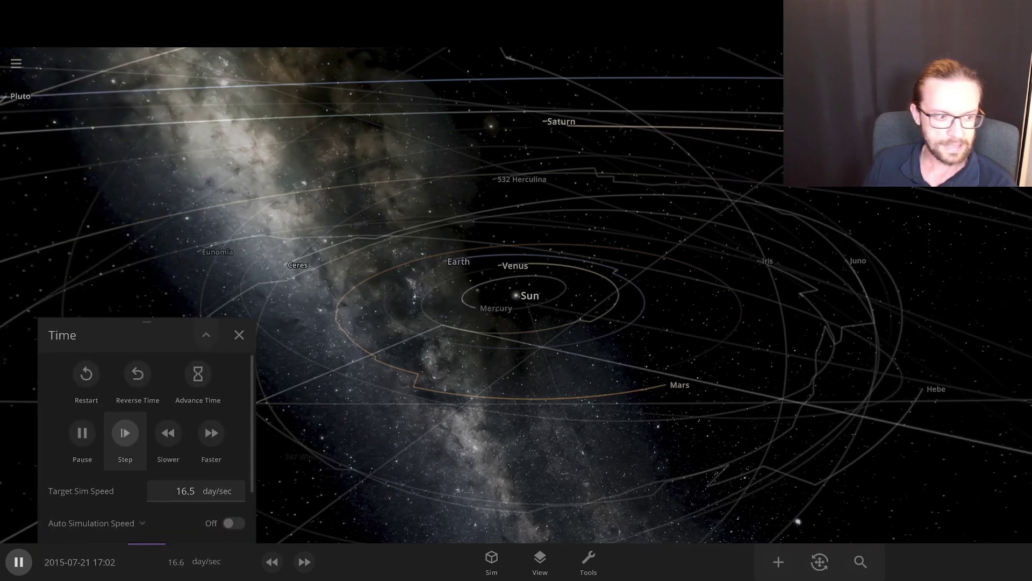
pyautogui.click(86, 376)
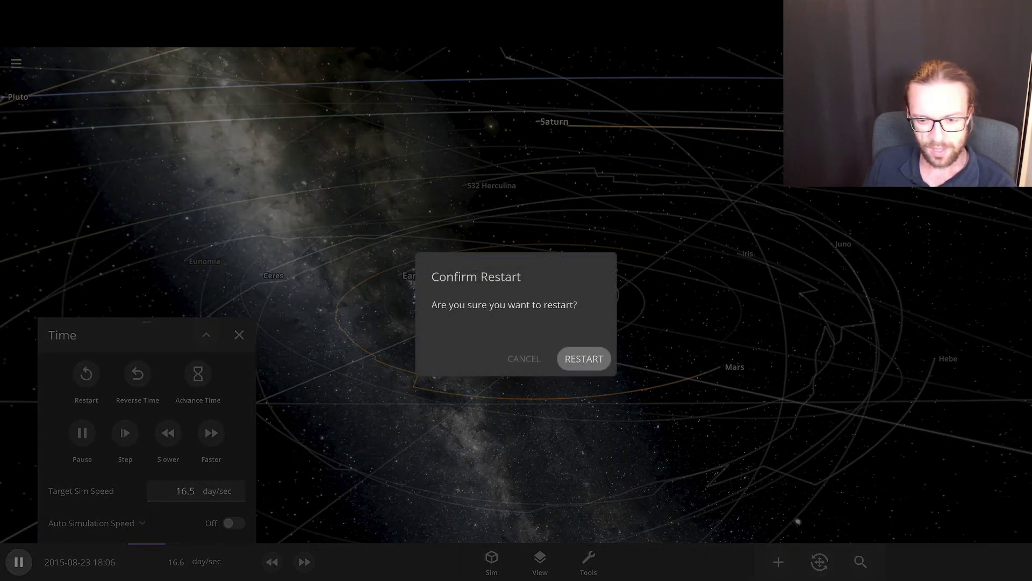
pyautogui.click(583, 357)
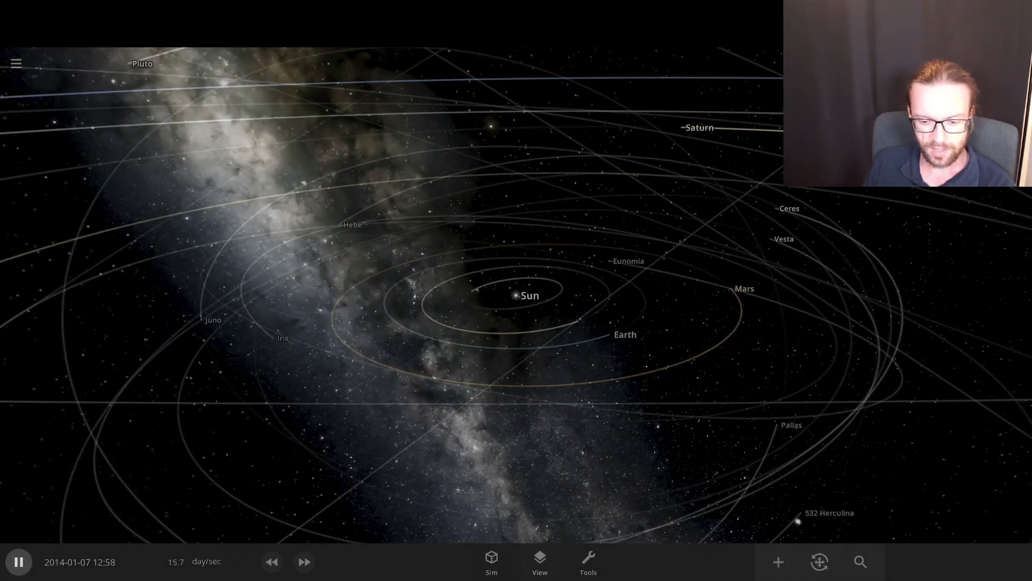
# - Look over the available tools, examine the settings of the Material tool, and close it
pyautogui.click(588, 560)
pyautogui.scroll(-4, 588, 424)
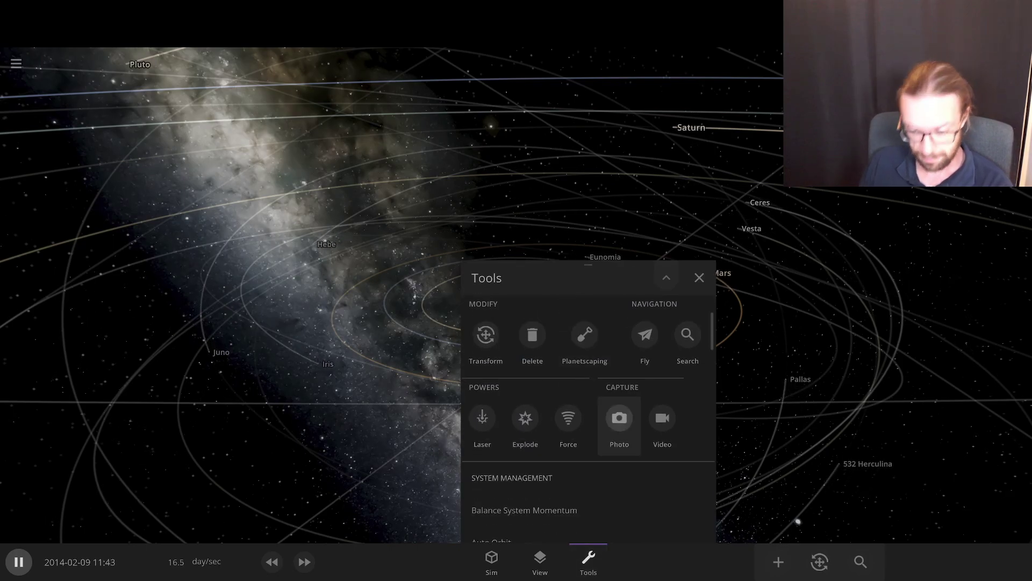
pyautogui.scroll(3, 589, 425)
pyautogui.scroll(2, 589, 425)
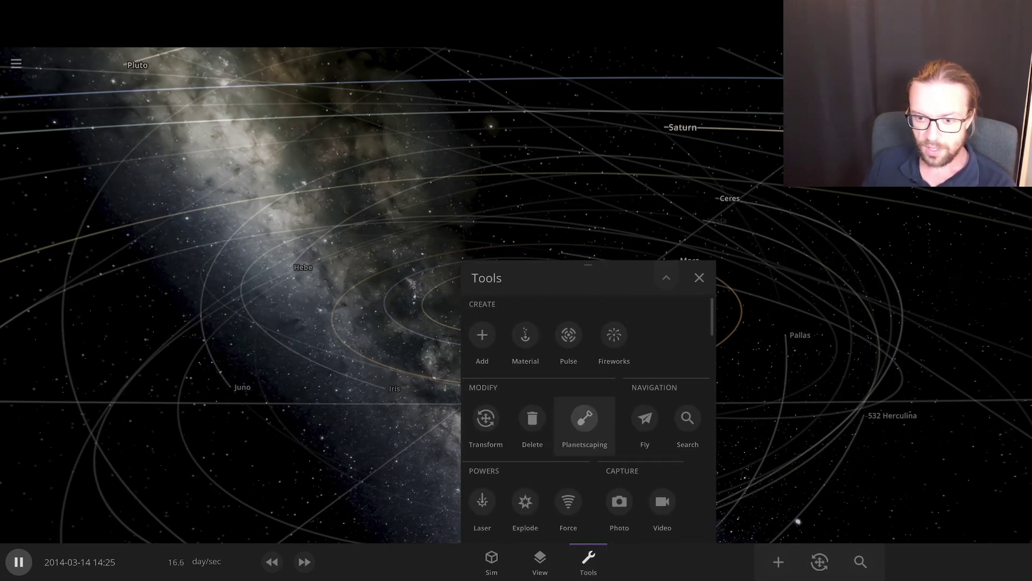
pyautogui.click(526, 334)
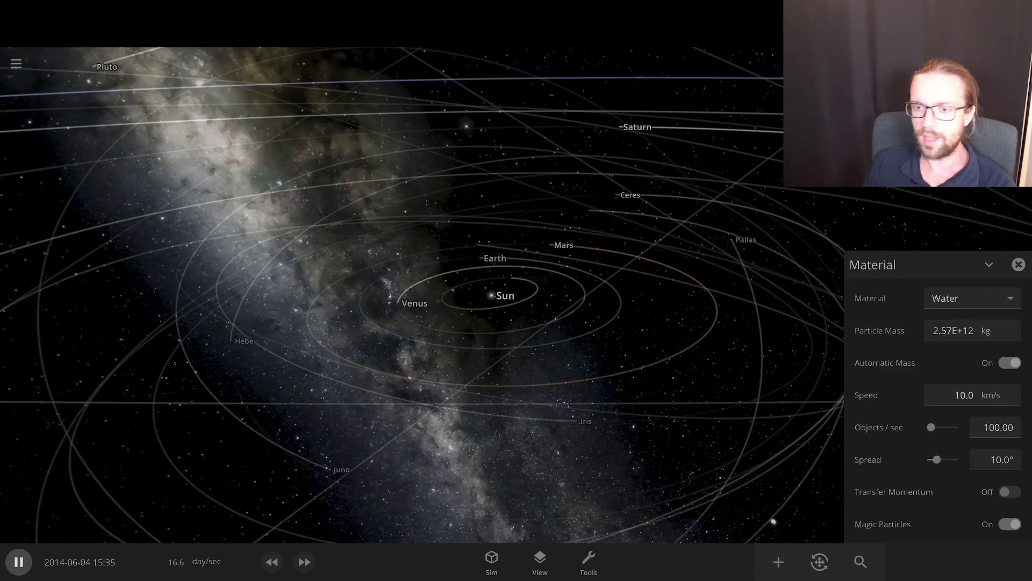
pyautogui.click(1019, 264)
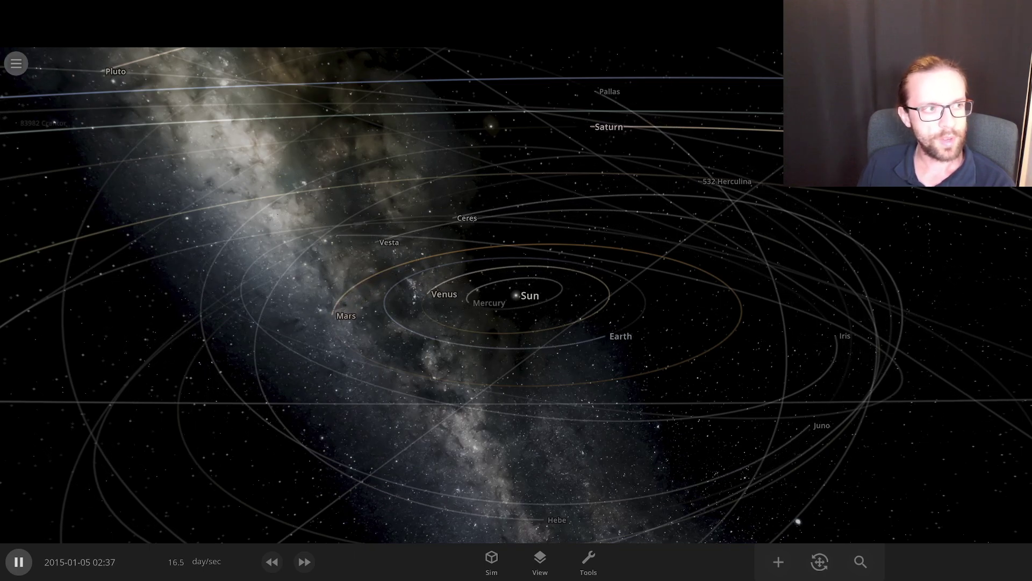
# - Open the existing simulation Milky Way & Andromeda Galaxy Collision and dismiss its description
pyautogui.click(17, 63)
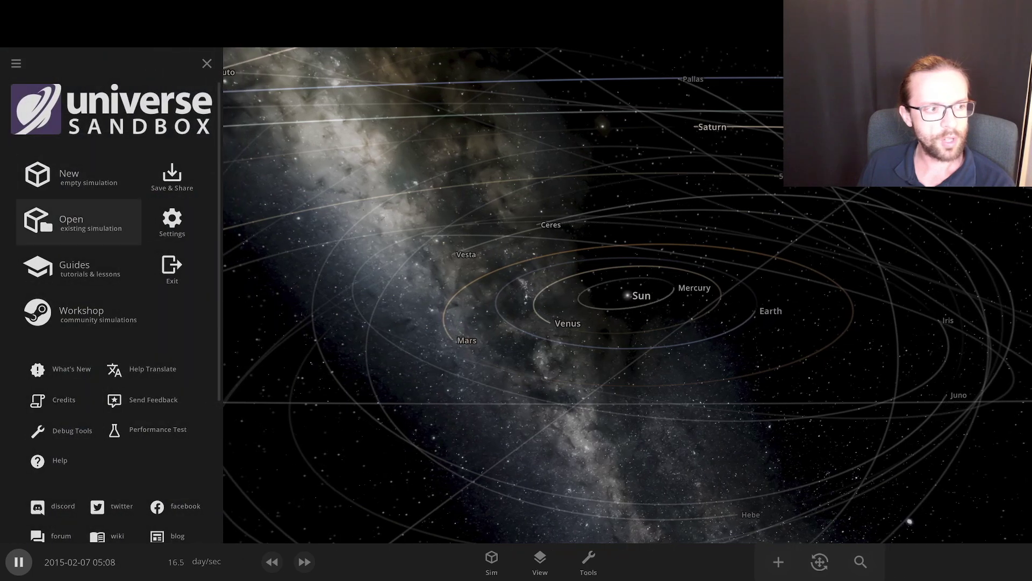
pyautogui.click(53, 221)
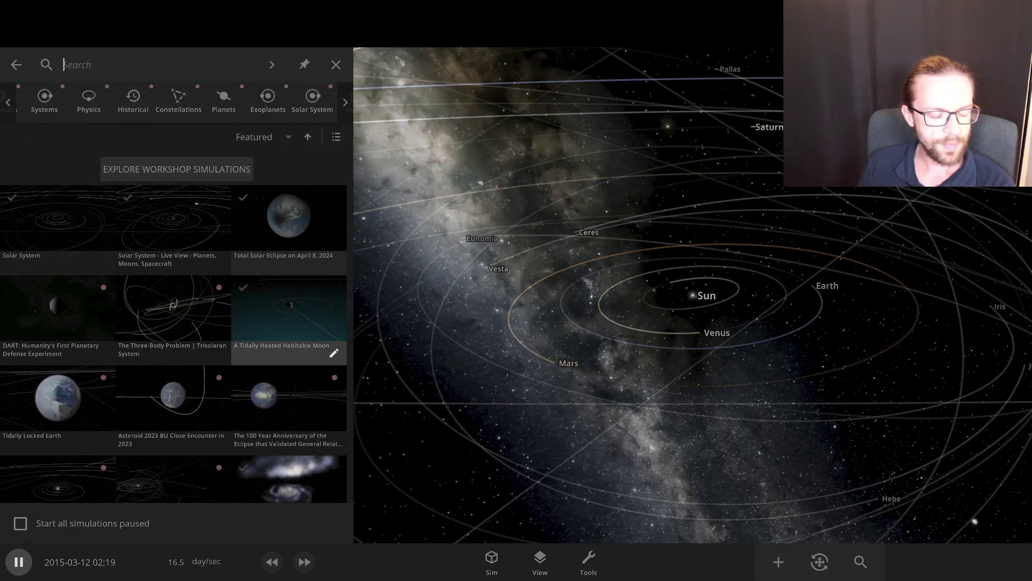
pyautogui.scroll(-1, 288, 323)
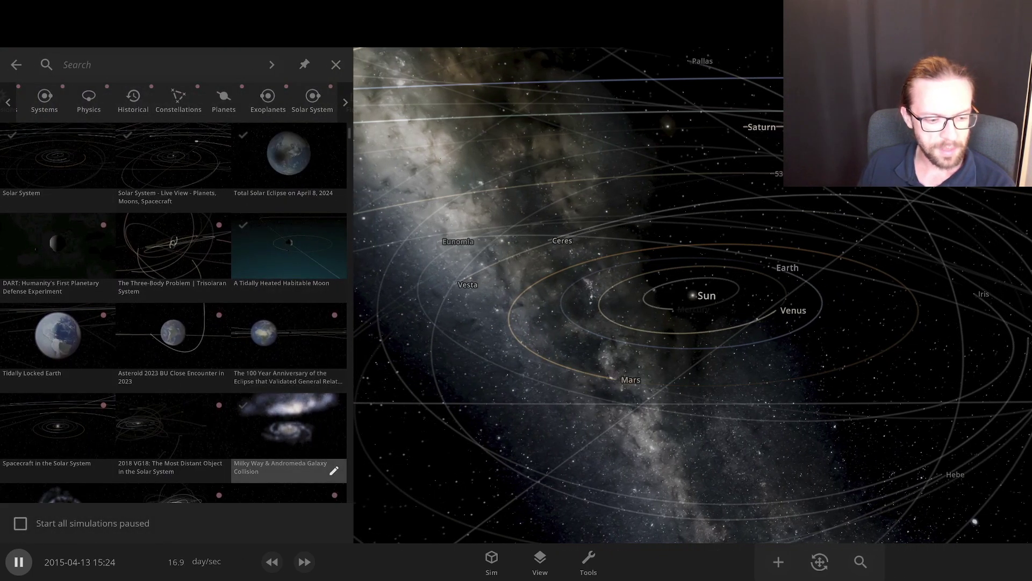
pyautogui.click(289, 428)
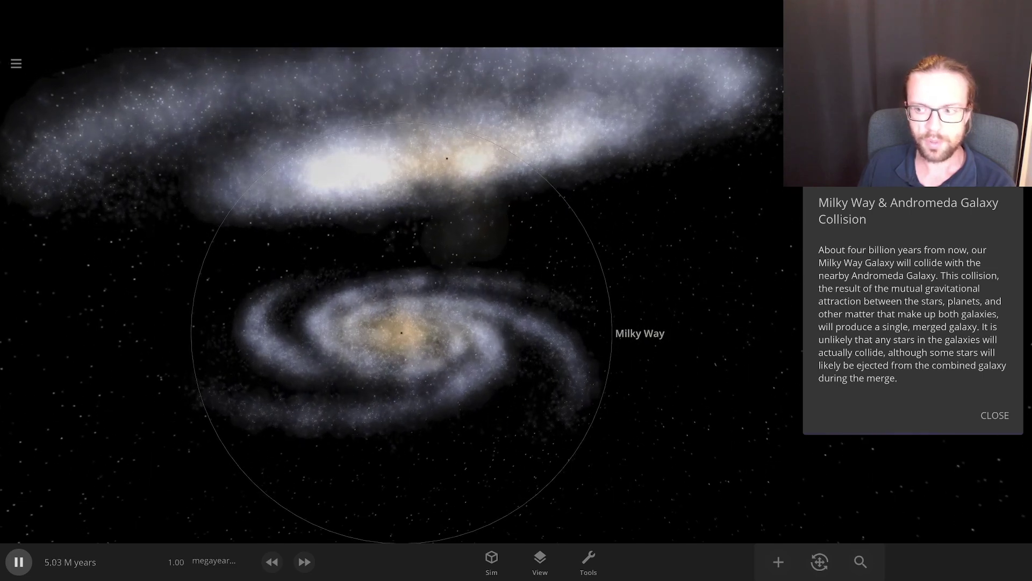
pyautogui.click(995, 415)
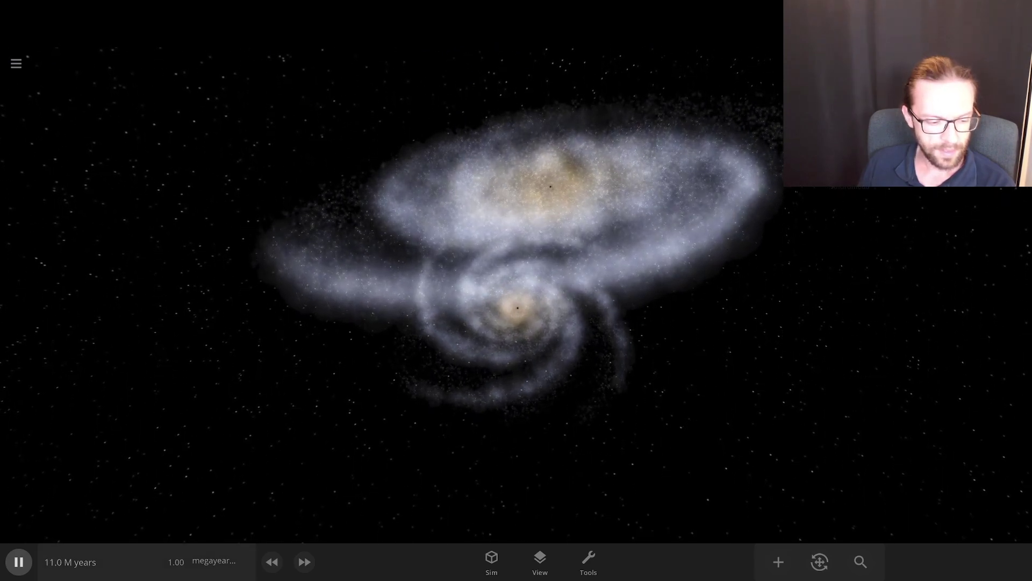
# - Speed up the galaxy collision to about 3.33 megayears per second, view it from another angle, and pause it
pyautogui.click(305, 562)
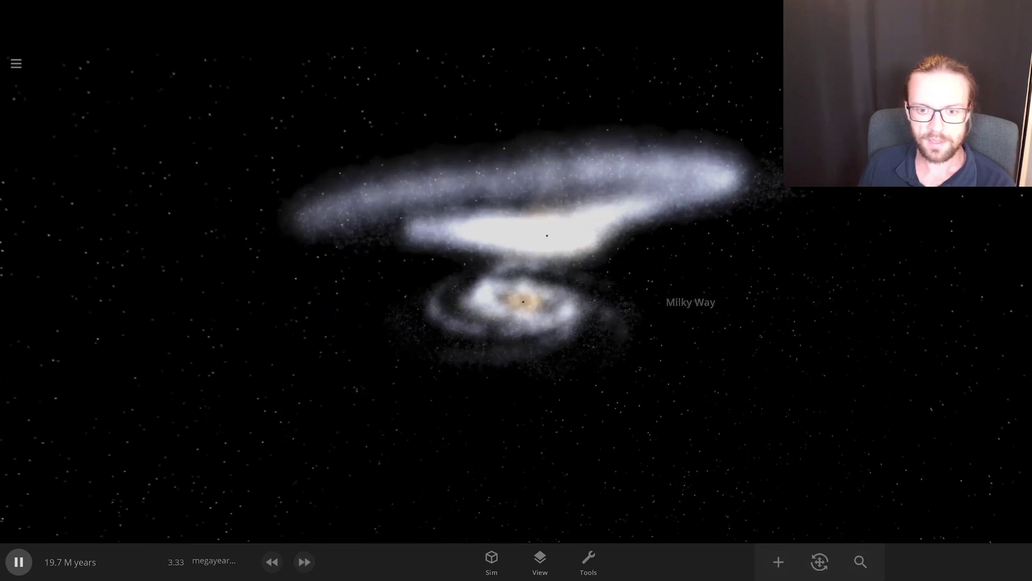
pyautogui.moveTo(634, 301); pyautogui.dragTo(569, 413)
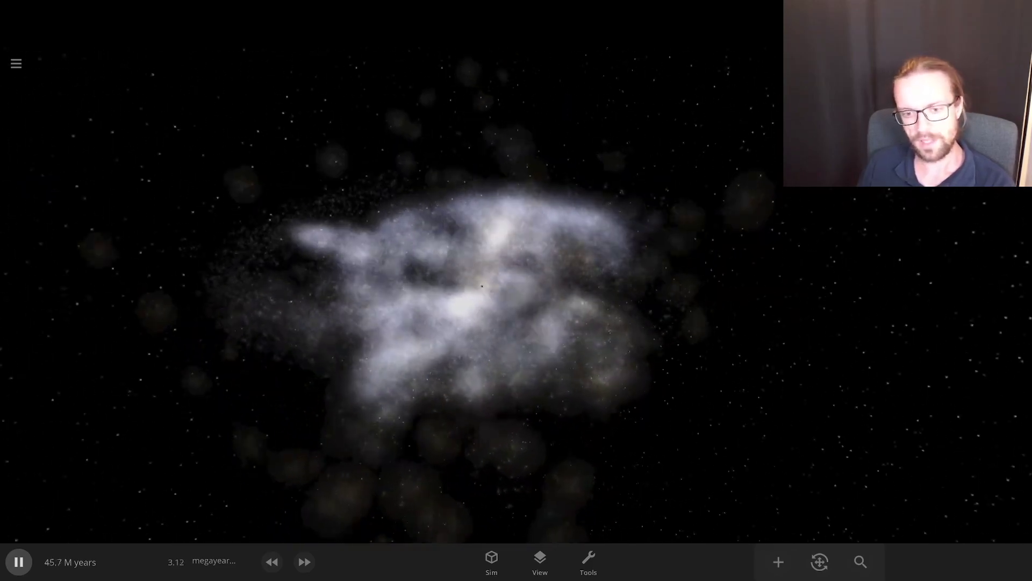
pyautogui.press('space')
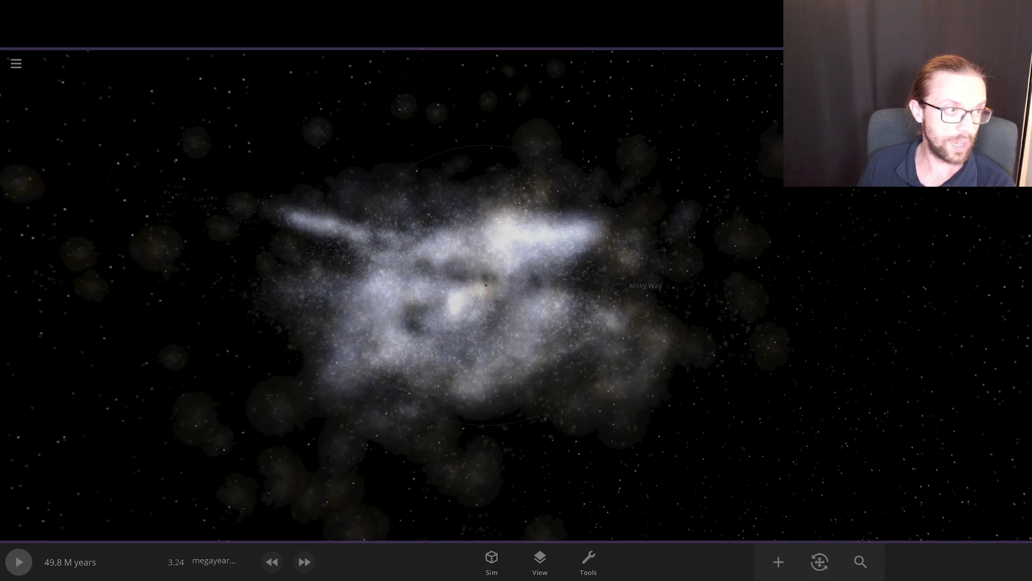
# - Open the Jupiter's New Moons 2023 simulation from the library of existing simulations
pyautogui.click(16, 63)
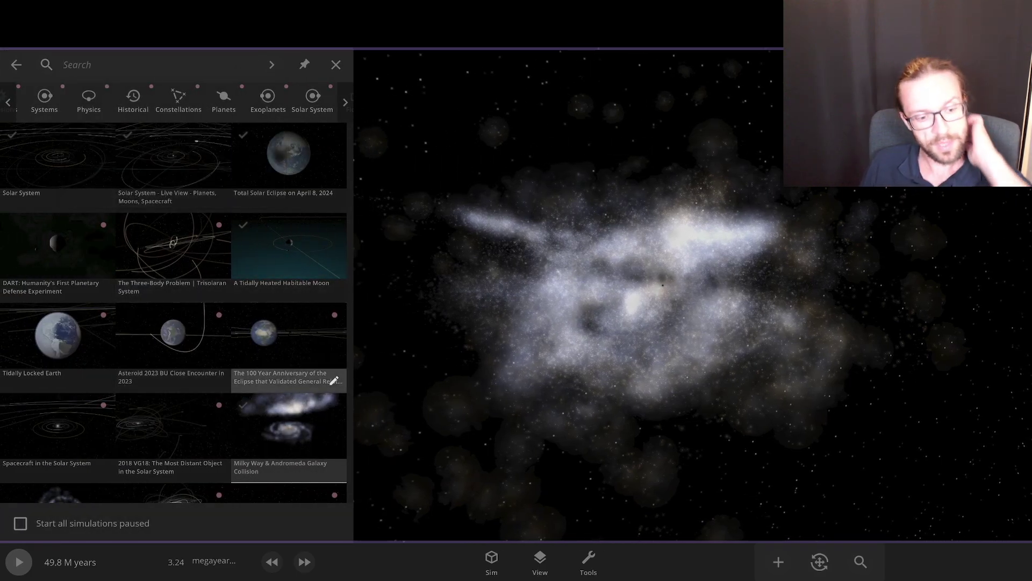
pyautogui.scroll(-3, 334, 381)
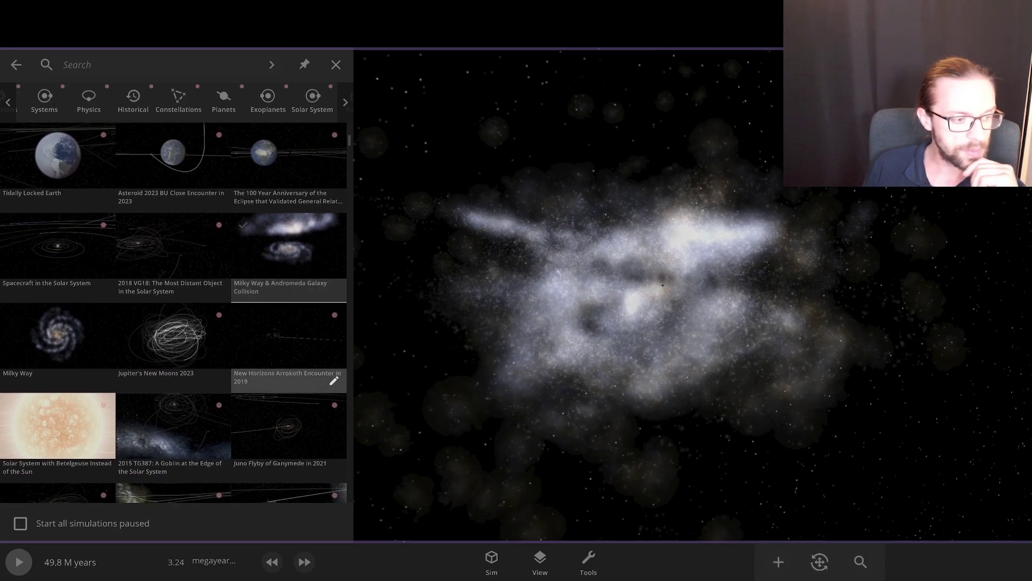
pyautogui.click(172, 344)
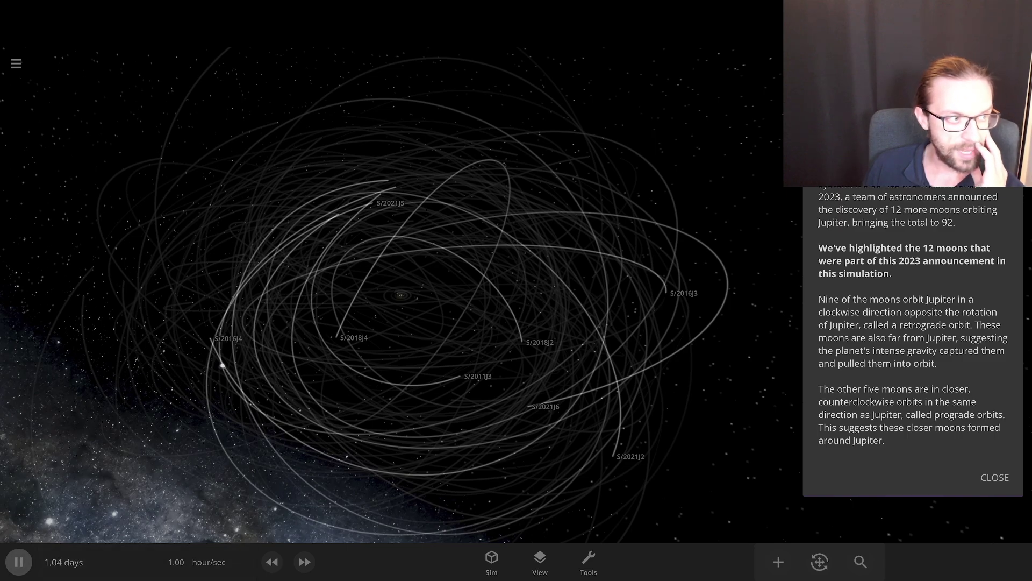
# - Browse the featured existing simulations, and return to the beginning of the list
pyautogui.click(16, 63)
pyautogui.scroll(-5, 172, 344)
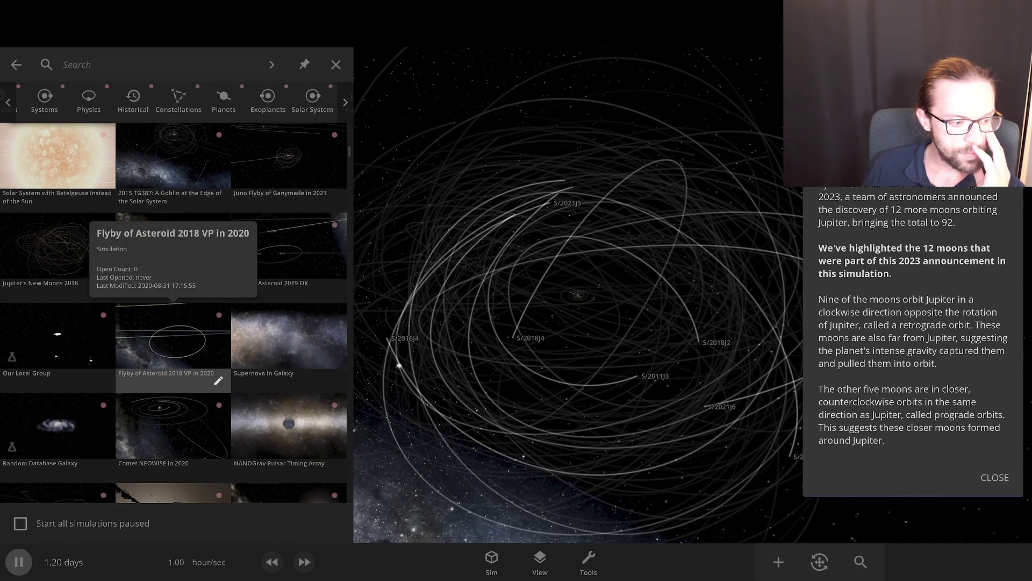
pyautogui.scroll(-3, 172, 349)
pyautogui.moveTo(172, 344)
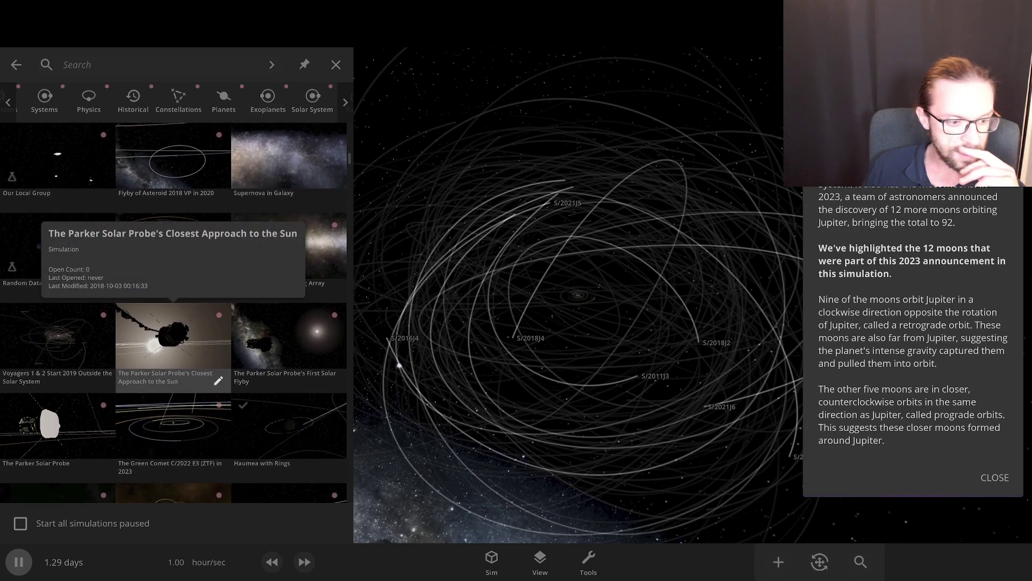
pyautogui.scroll(-5, 172, 344)
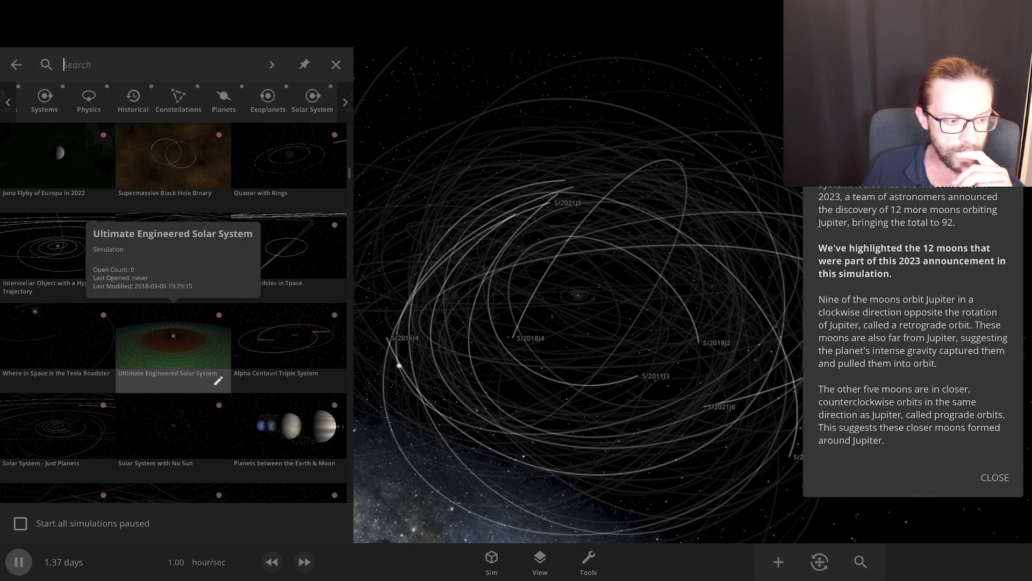
pyautogui.scroll(10, 172, 328)
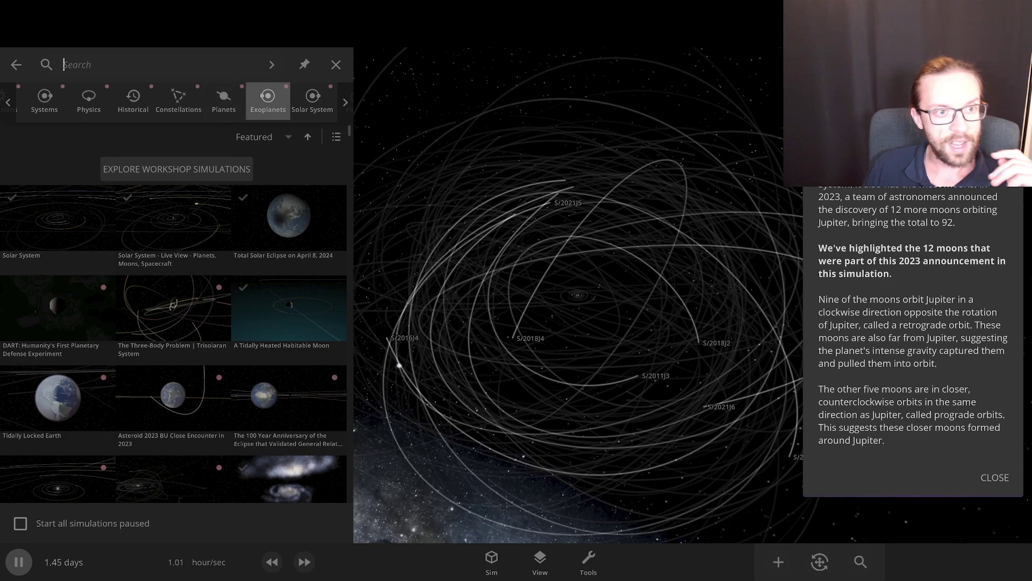
# - Open the Earth & Moon Collision | Slow Motion simulation from the Collisions category of existing simulations
pyautogui.click(8, 102)
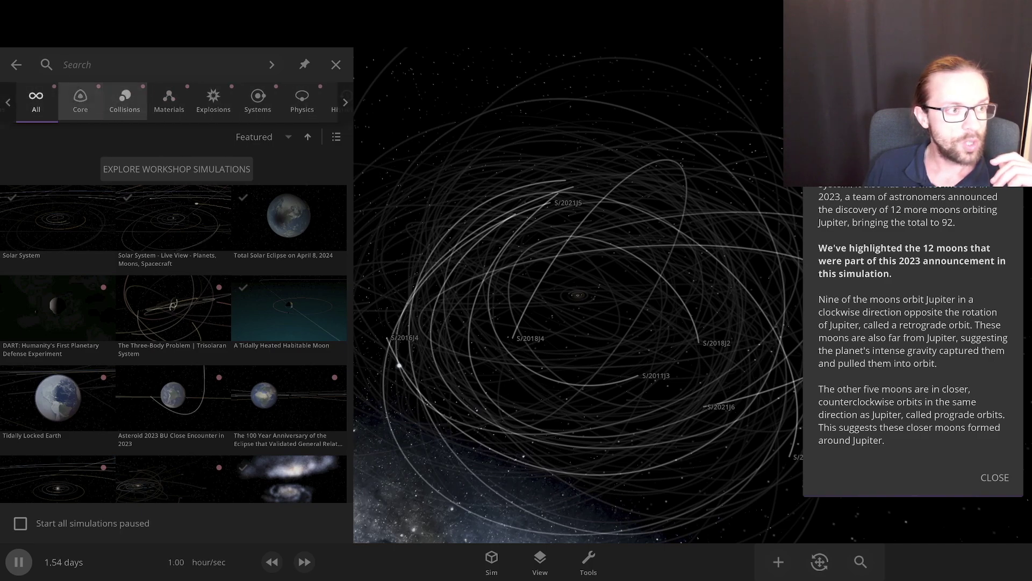
pyautogui.click(125, 102)
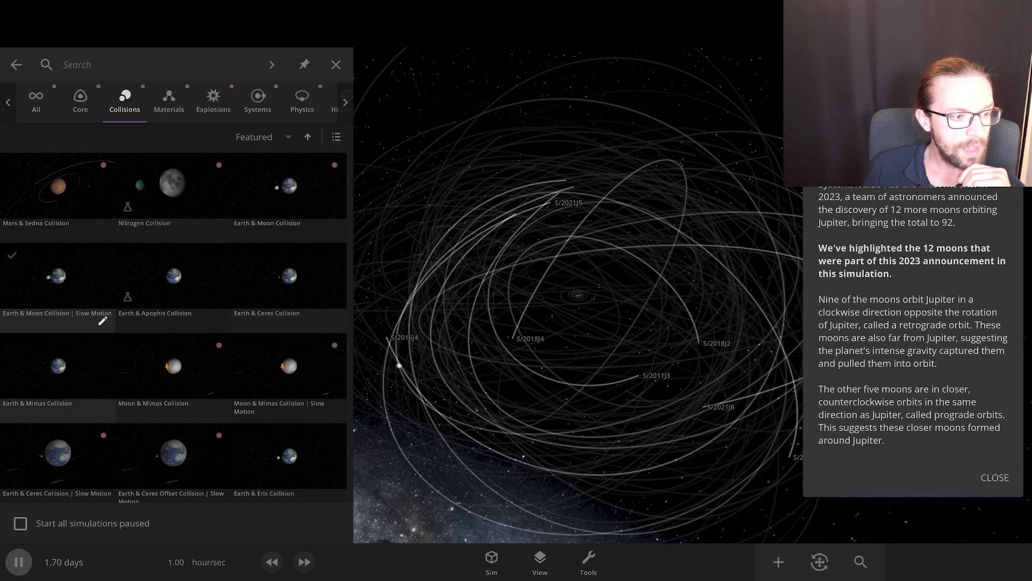
pyautogui.moveTo(58, 280)
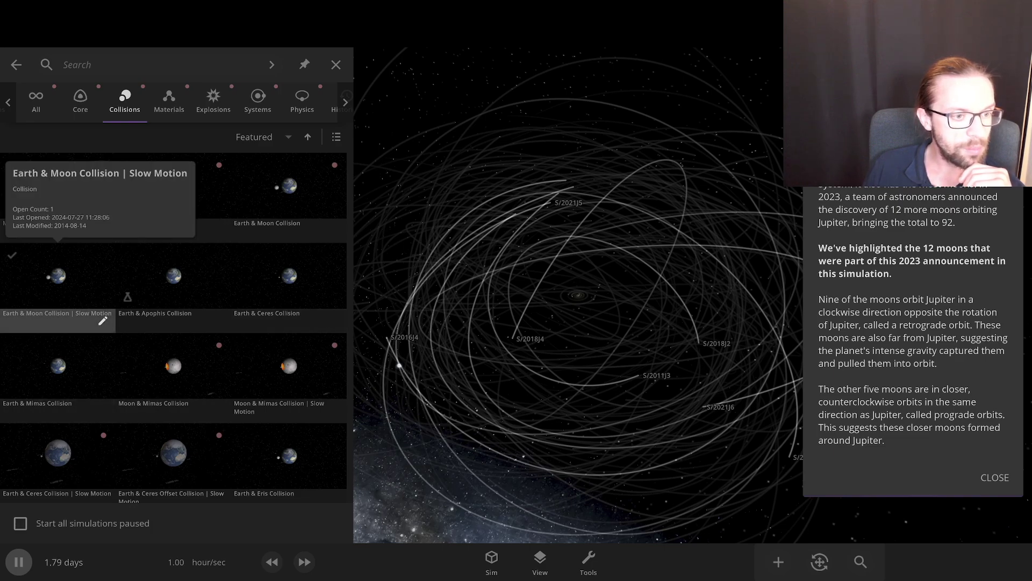
pyautogui.click(58, 277)
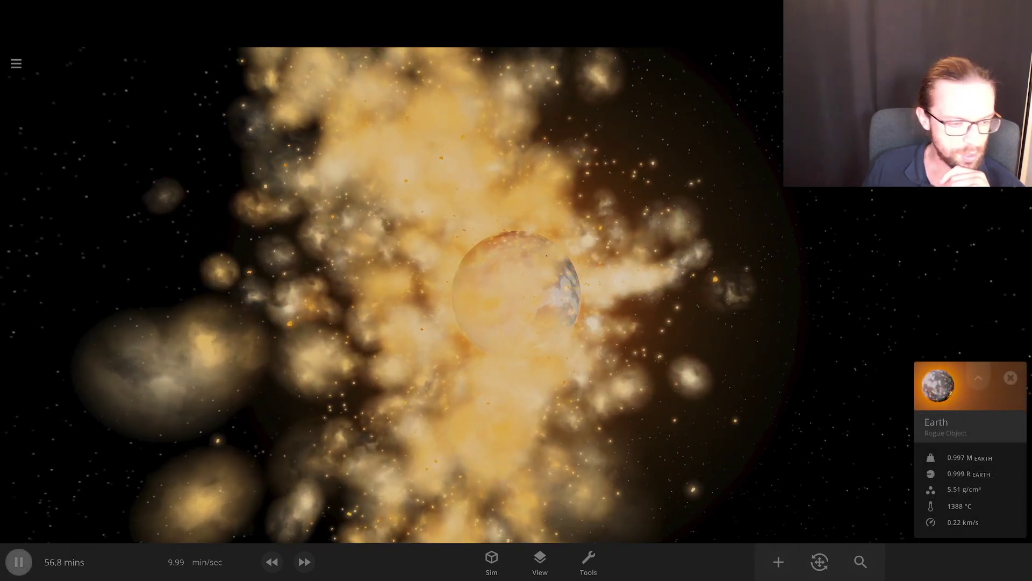
# - Restart the Earth and Moon collision from the beginning and pause it before the impact
pyautogui.press('space')
pyautogui.click(133, 562)
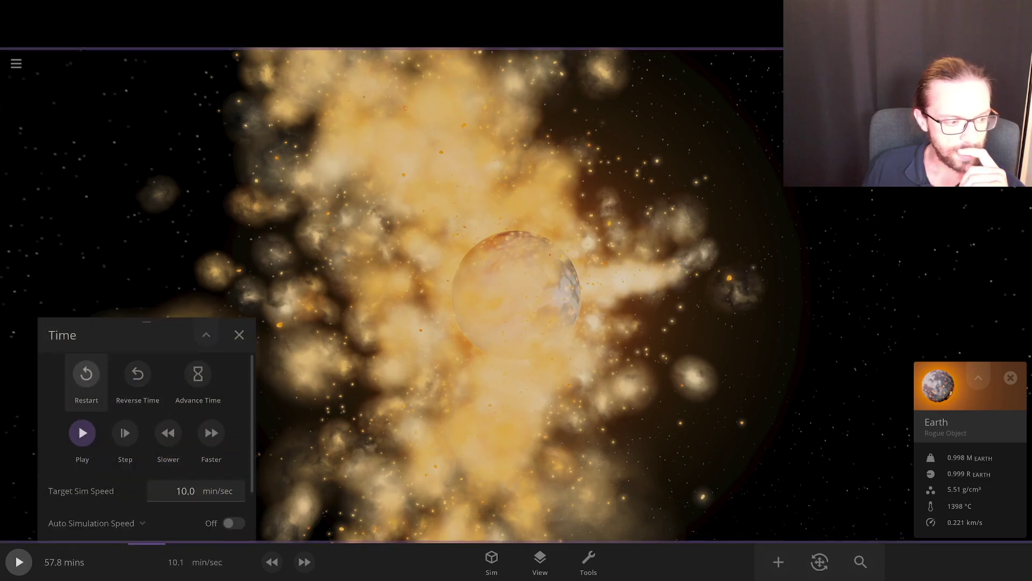
pyautogui.click(86, 374)
pyautogui.click(584, 358)
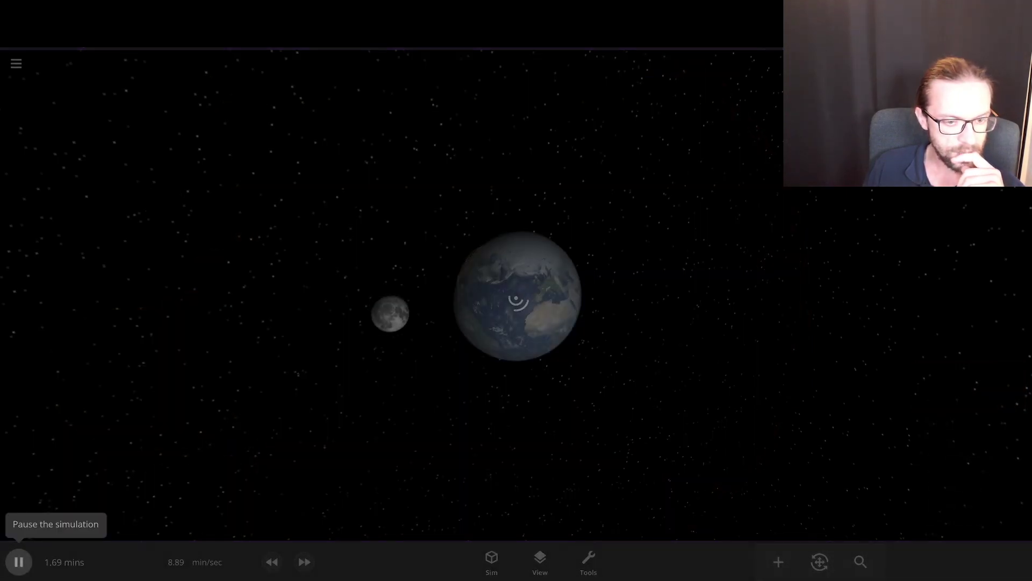
pyautogui.click(19, 561)
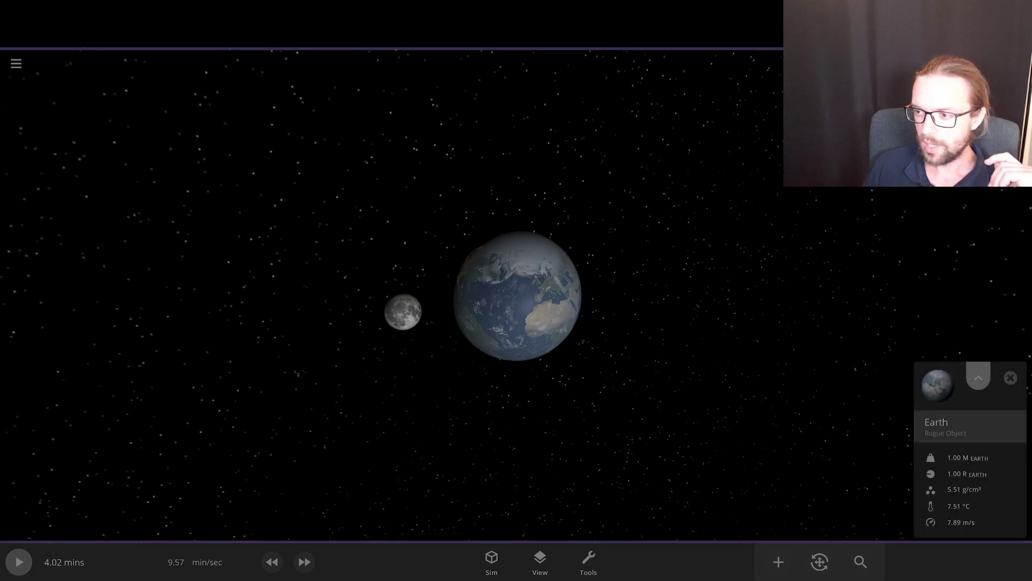
# - Open Earth's full surface properties and graph its average temperature over time
pyautogui.click(979, 373)
pyautogui.click(889, 293)
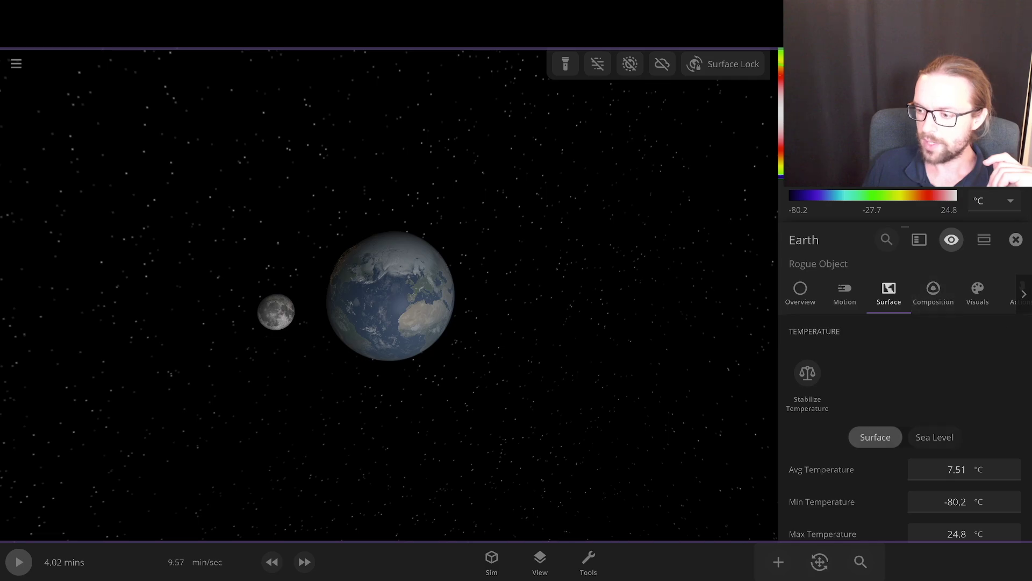
pyautogui.click(946, 470)
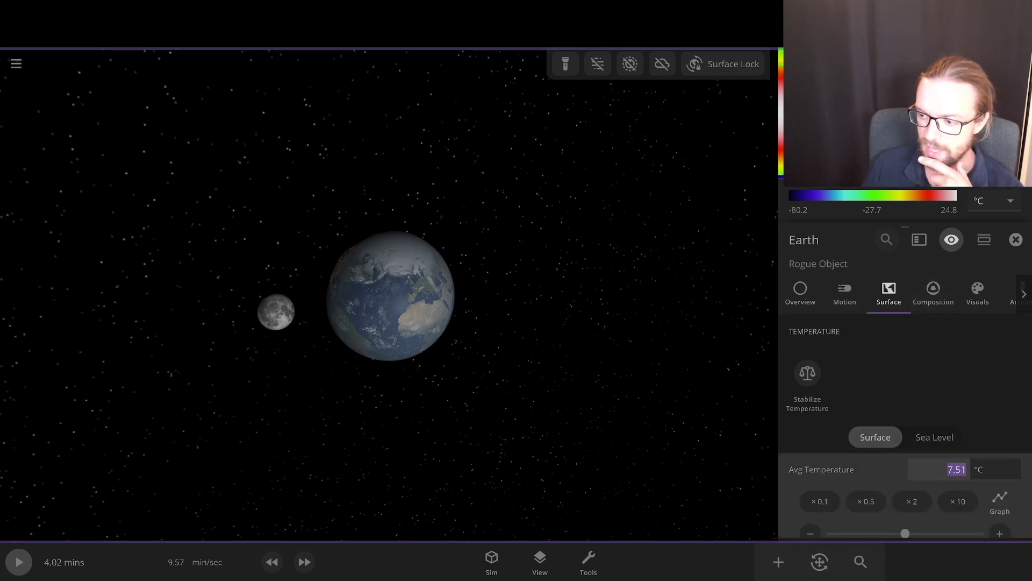
pyautogui.click(1000, 492)
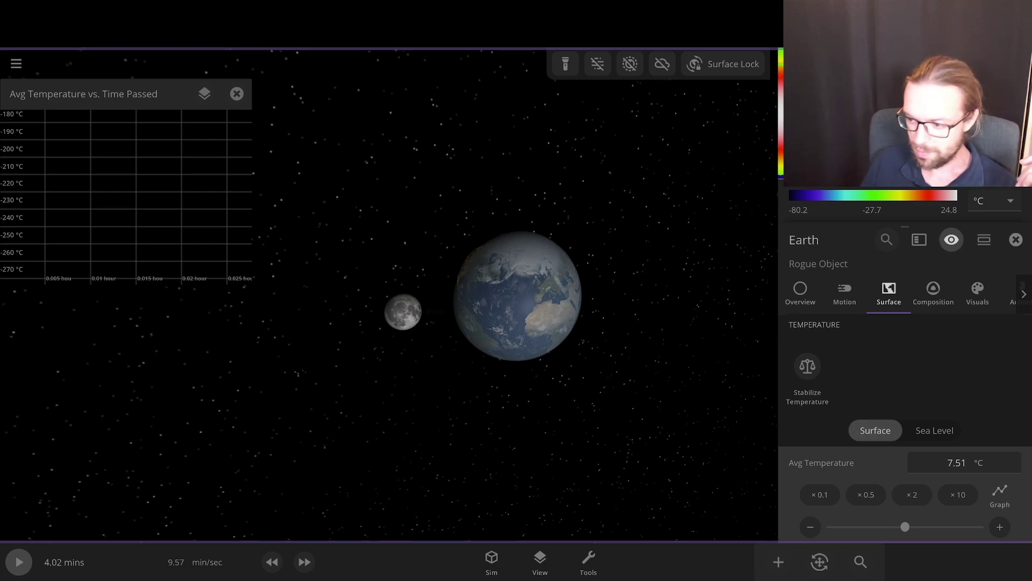
pyautogui.scroll(-3, 957, 473)
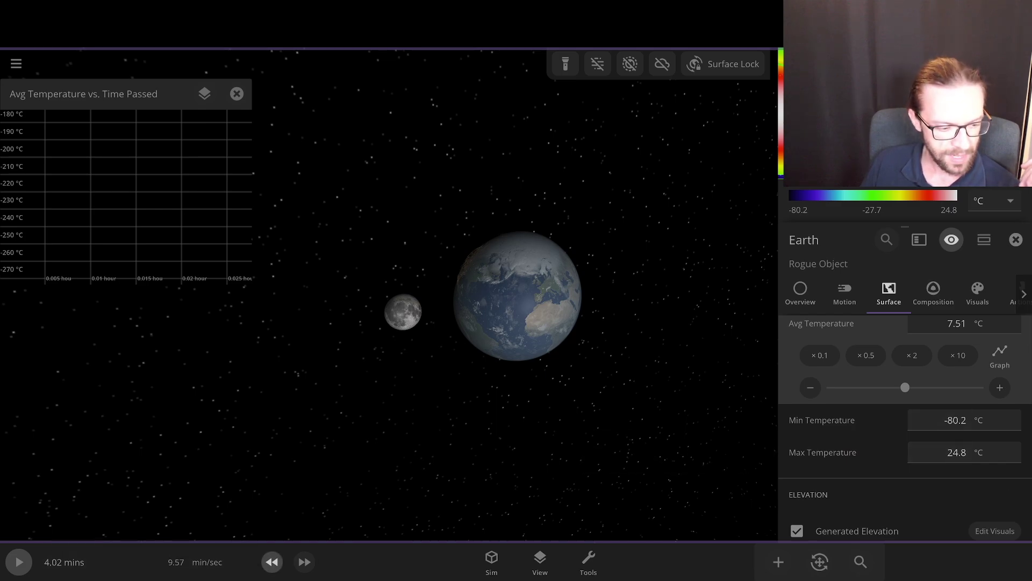
# - Slow the simulation to about 35 seconds per second, run it through the Moon's impact, and pause it
pyautogui.click(272, 562)
pyautogui.press('space')
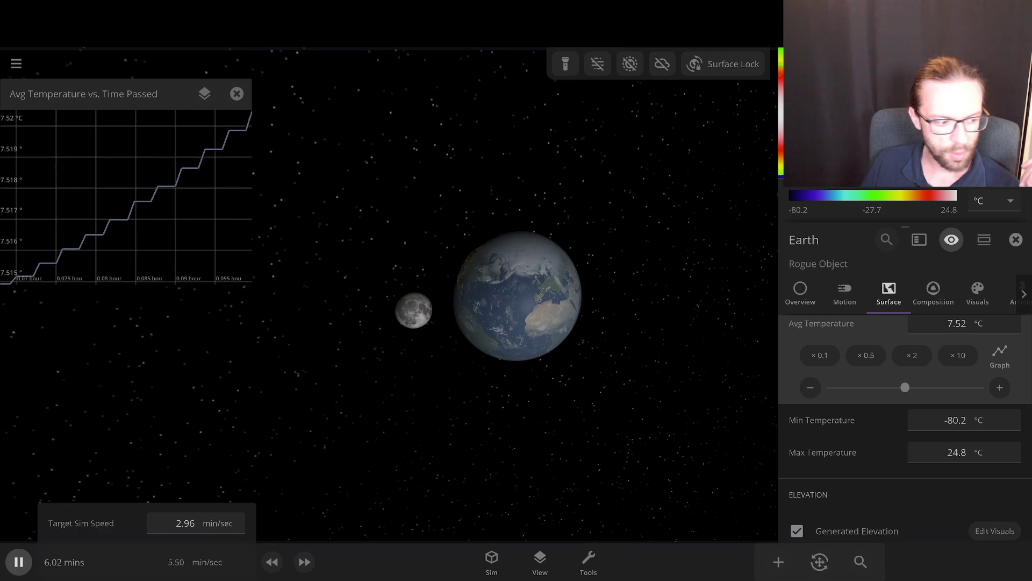
pyautogui.click(272, 562)
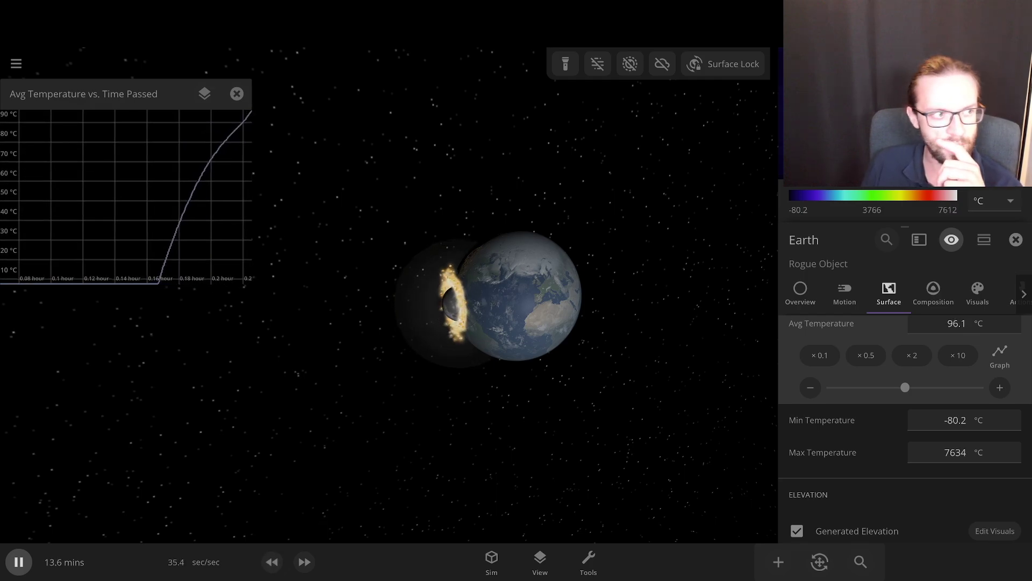
pyautogui.press('space')
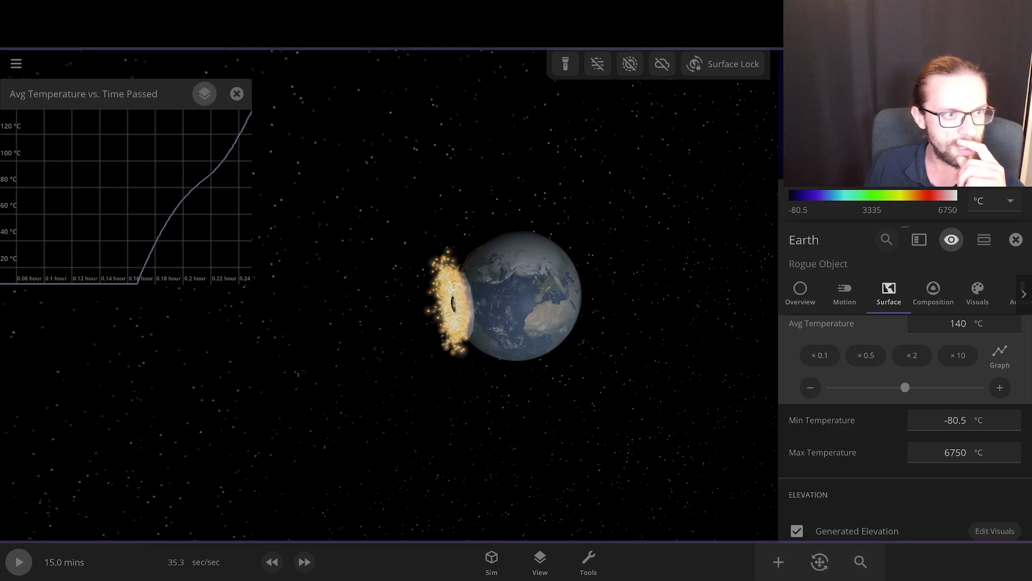
# - Duplicate Earth's average temperature graph and set the copy's Y axis to Mass
pyautogui.click(204, 94)
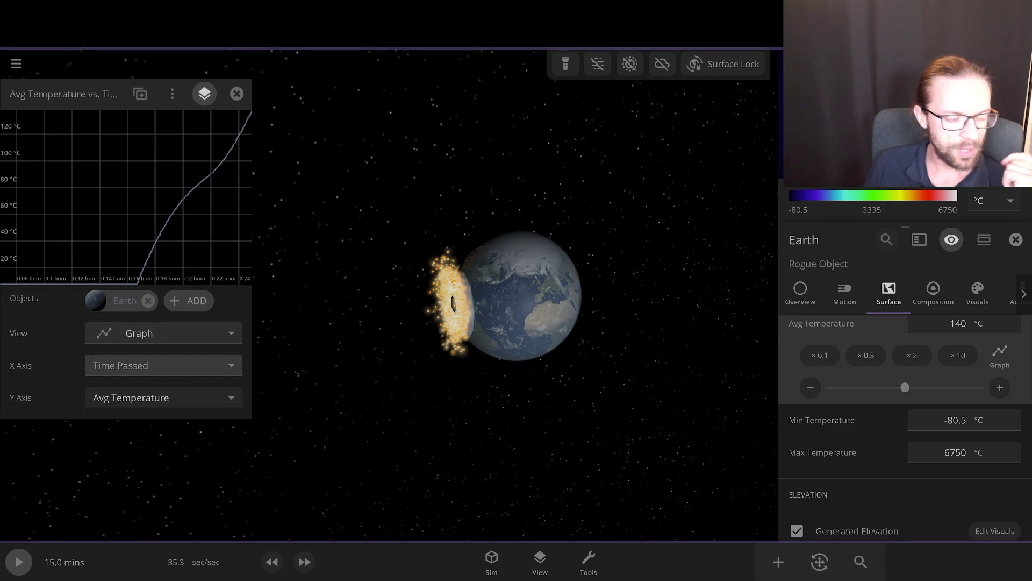
pyautogui.click(140, 93)
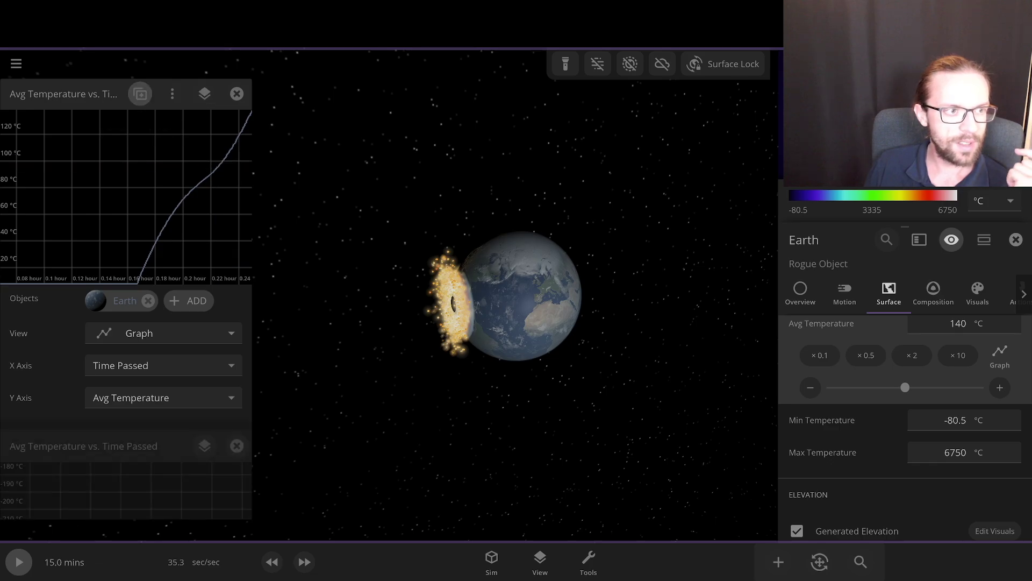
pyautogui.scroll(3, 126, 306)
pyautogui.scroll(-3, 126, 306)
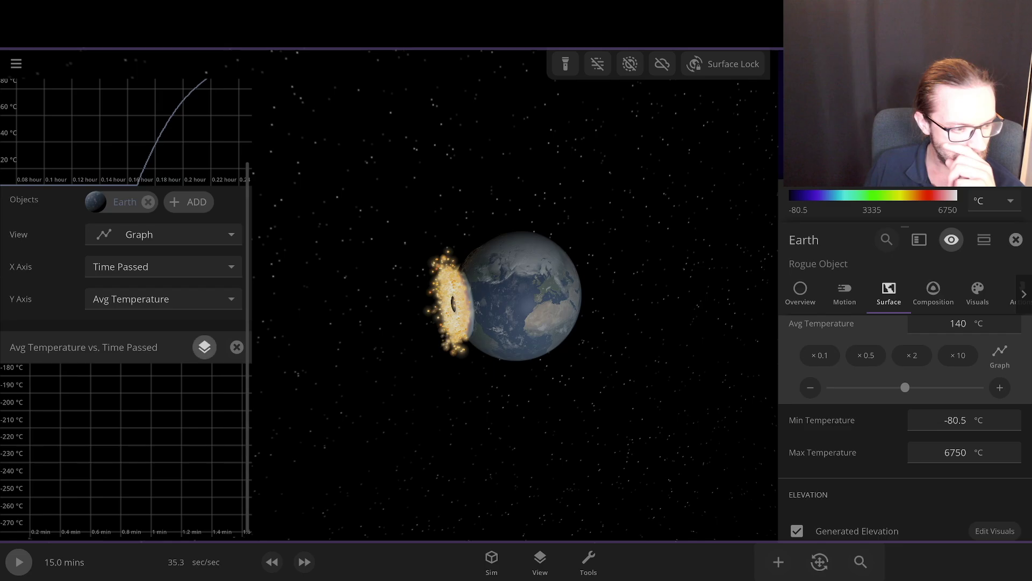
pyautogui.scroll(-3, 126, 376)
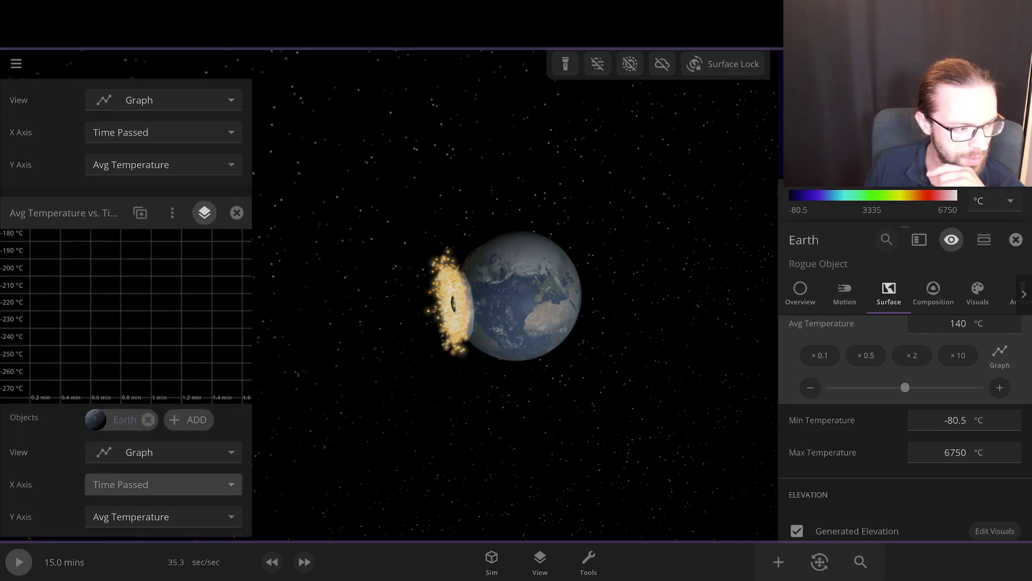
pyautogui.click(163, 516)
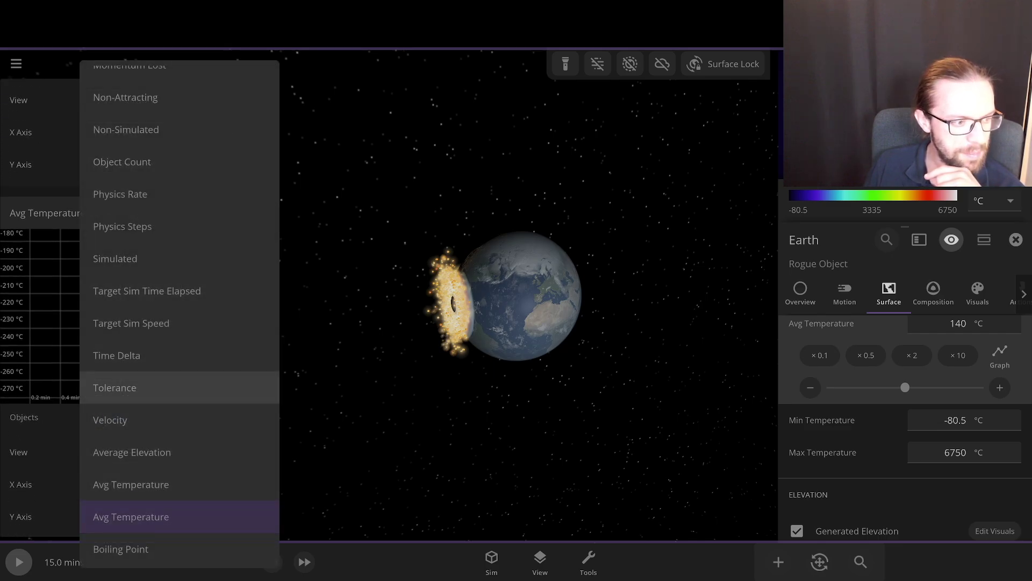
pyautogui.scroll(5, 161, 355)
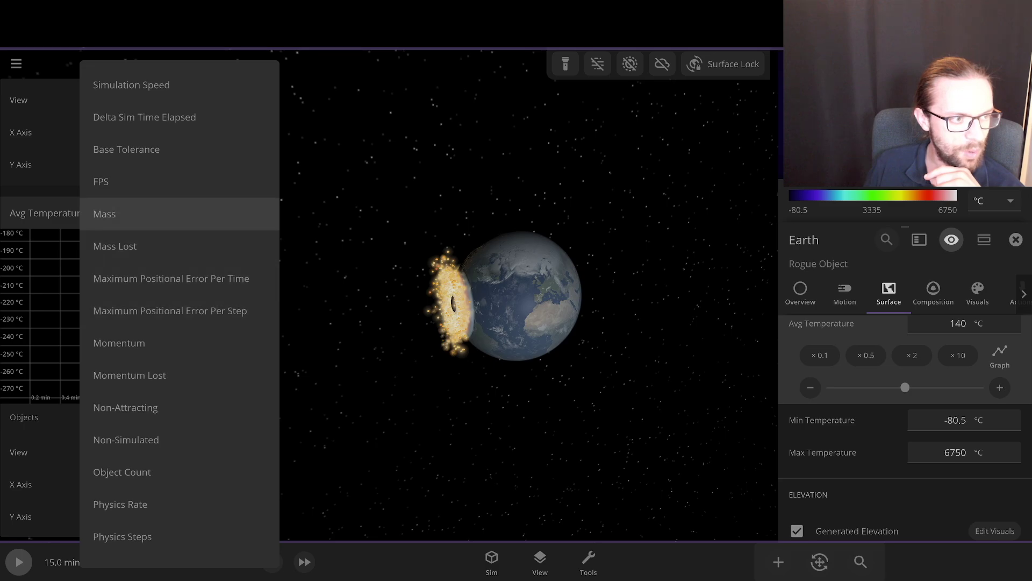
pyautogui.click(204, 211)
# - Resume the collision and select an ejected fragment to show its properties
pyautogui.click(19, 562)
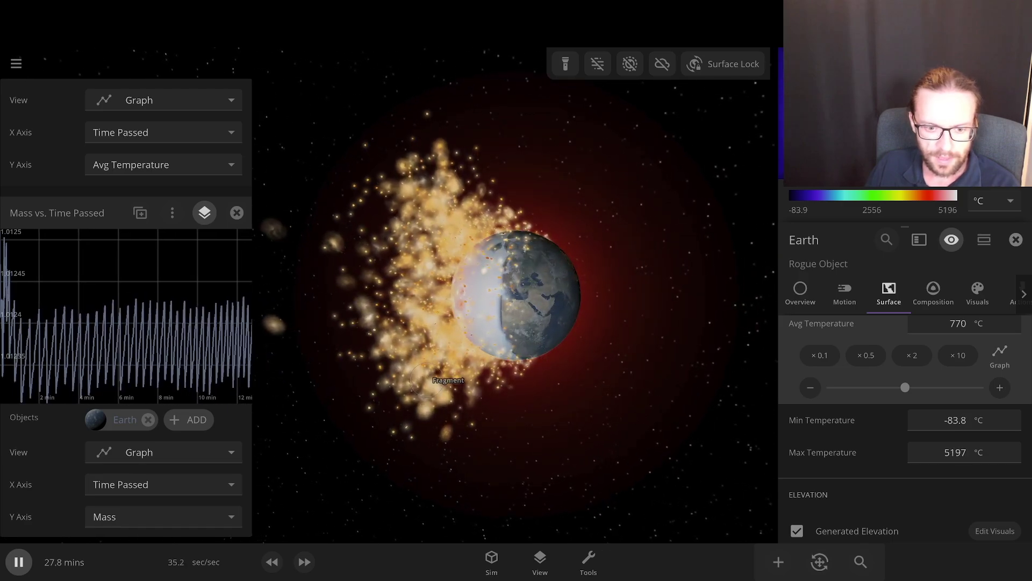
pyautogui.click(425, 387)
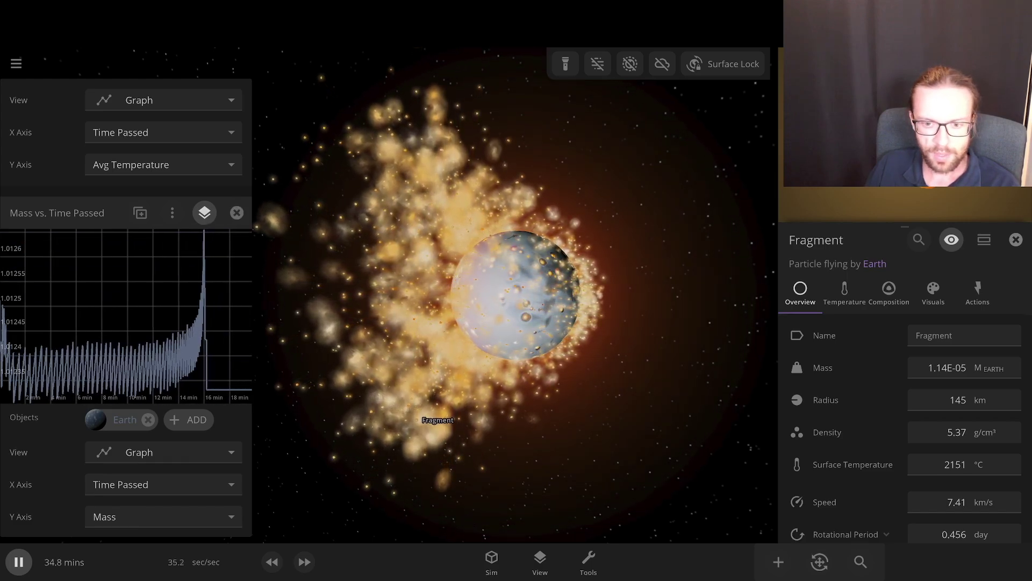
pyautogui.moveTo(163, 355)
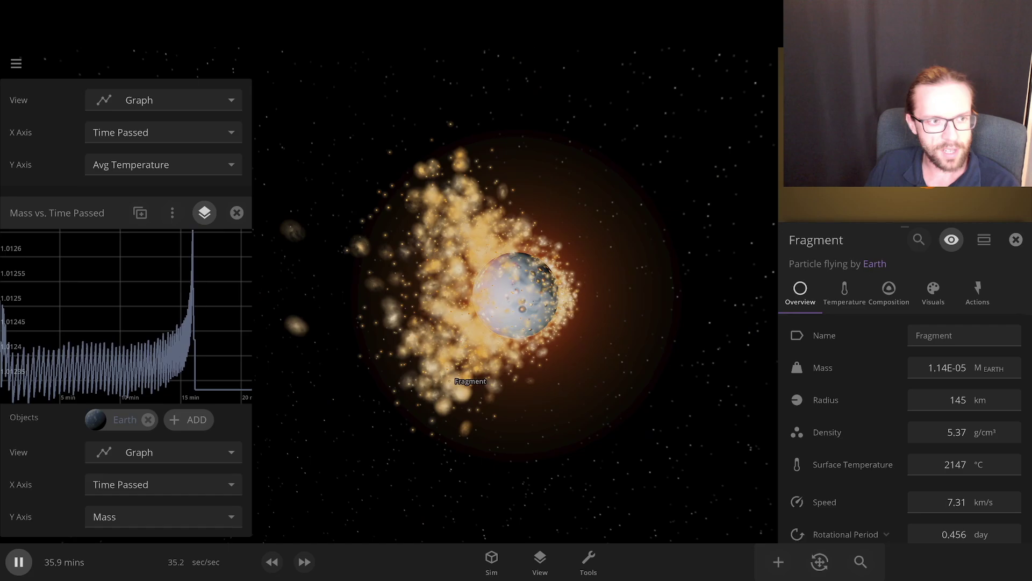
# - Examine the debris around Earth and compare the average temperature and mass graphs while the collision runs
pyautogui.scroll(5, 126, 307)
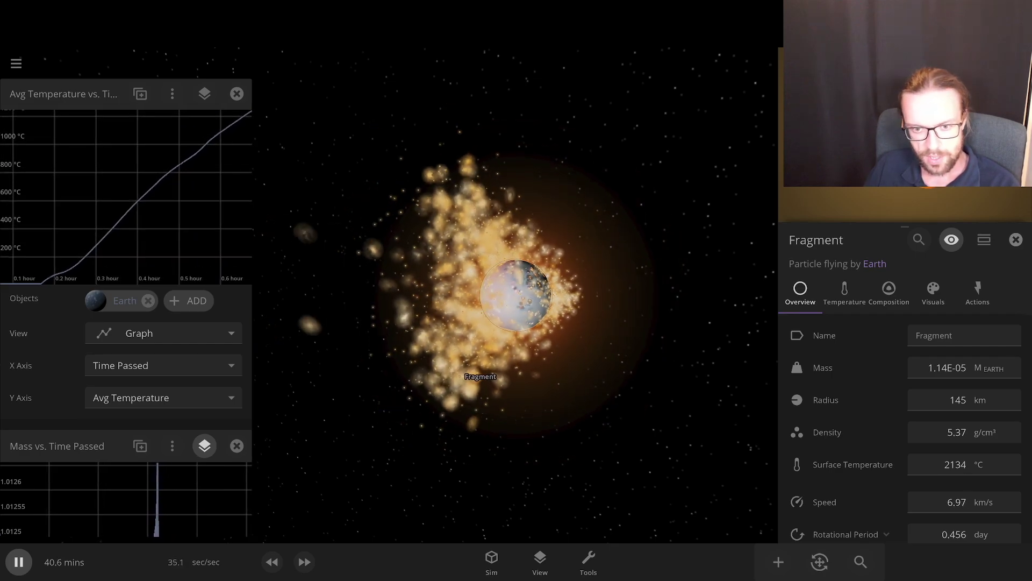
pyautogui.scroll(3, 514, 295)
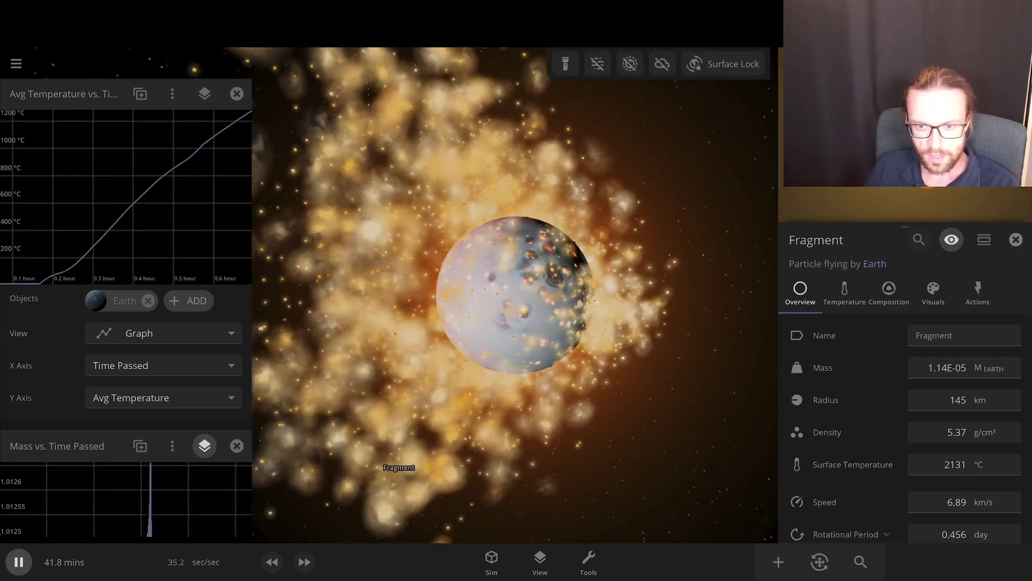
pyautogui.moveTo(549, 262); pyautogui.dragTo(494, 271)
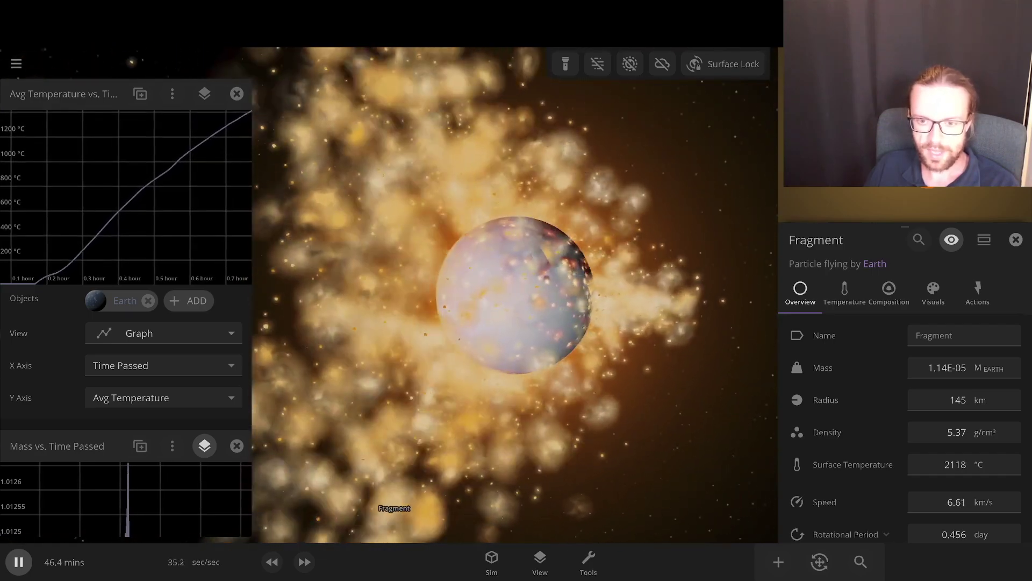
pyautogui.scroll(-5, 516, 295)
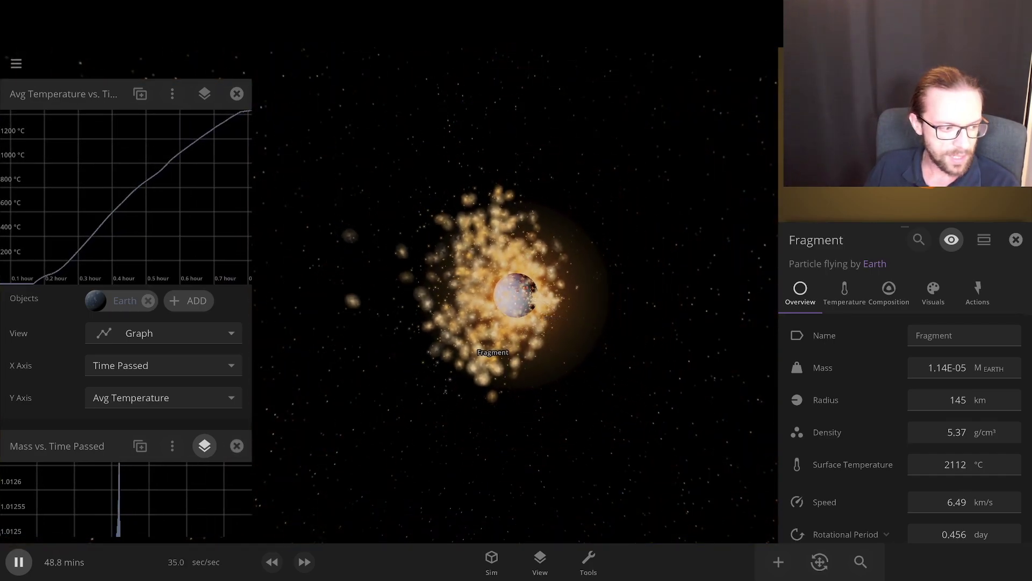
pyautogui.scroll(-3, 126, 306)
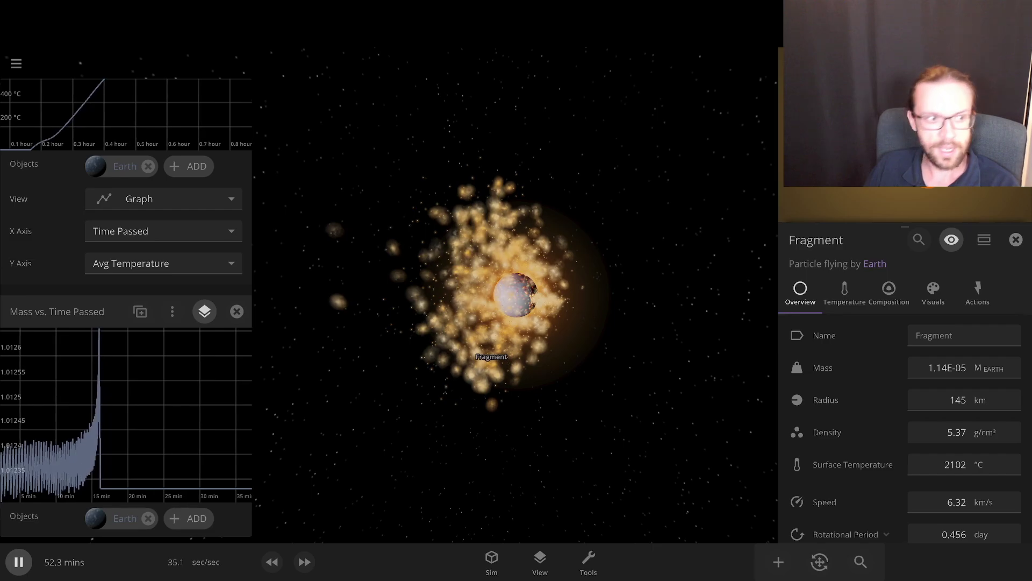
pyautogui.scroll(3, 125, 306)
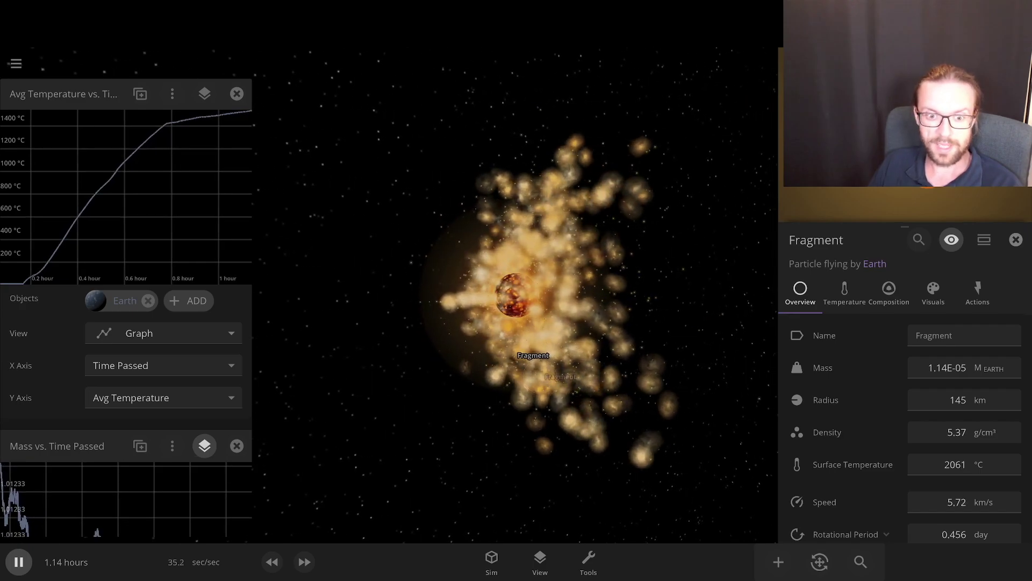
pyautogui.scroll(-4, 140, 446)
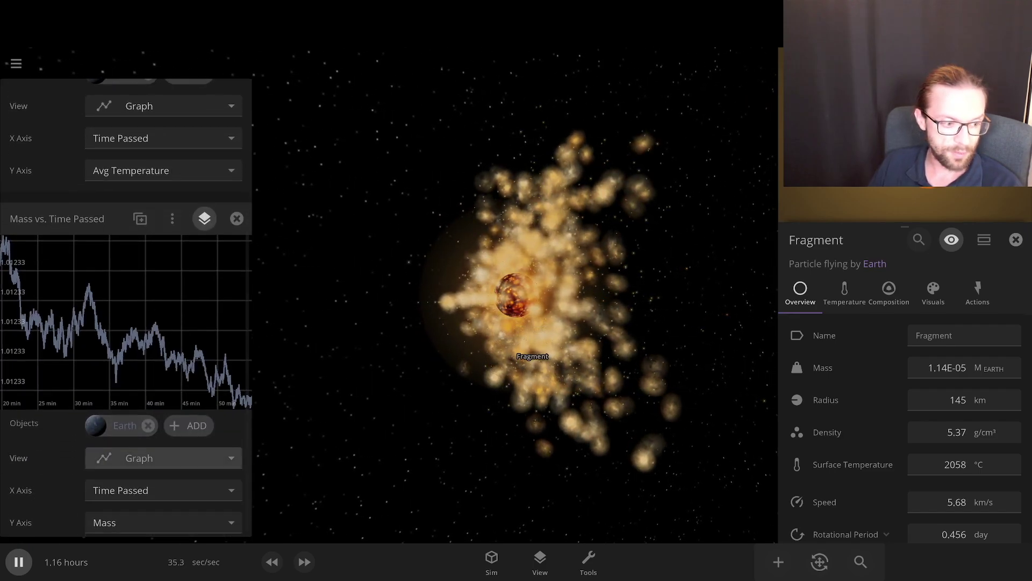
pyautogui.moveTo(193, 349)
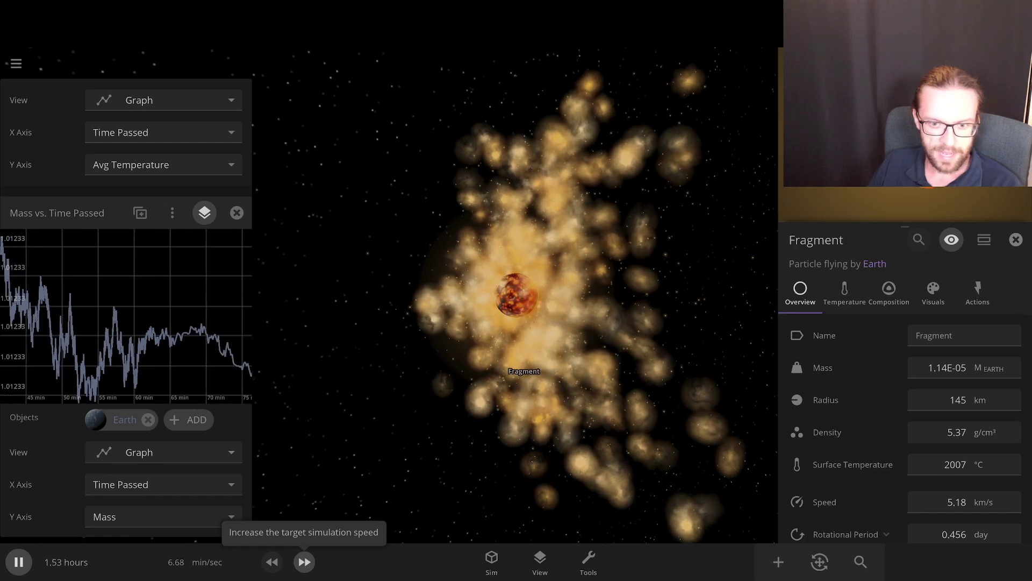
# - Bring Earth's average temperature graph back into view and speed up the simulation to about 1.27 hours per second
pyautogui.scroll(4, 162, 322)
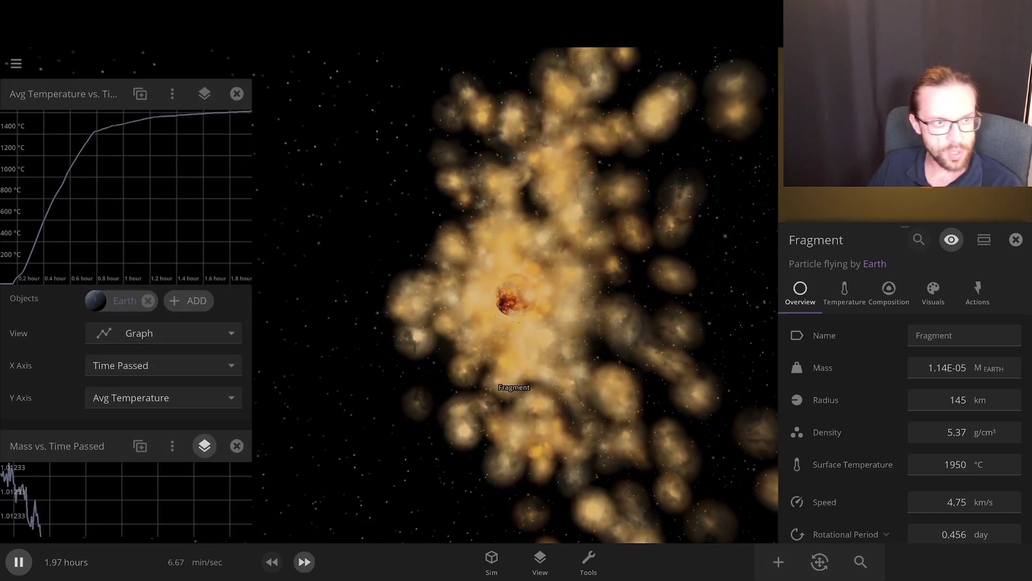
pyautogui.click(304, 562)
pyautogui.click(304, 561)
pyautogui.click(305, 561)
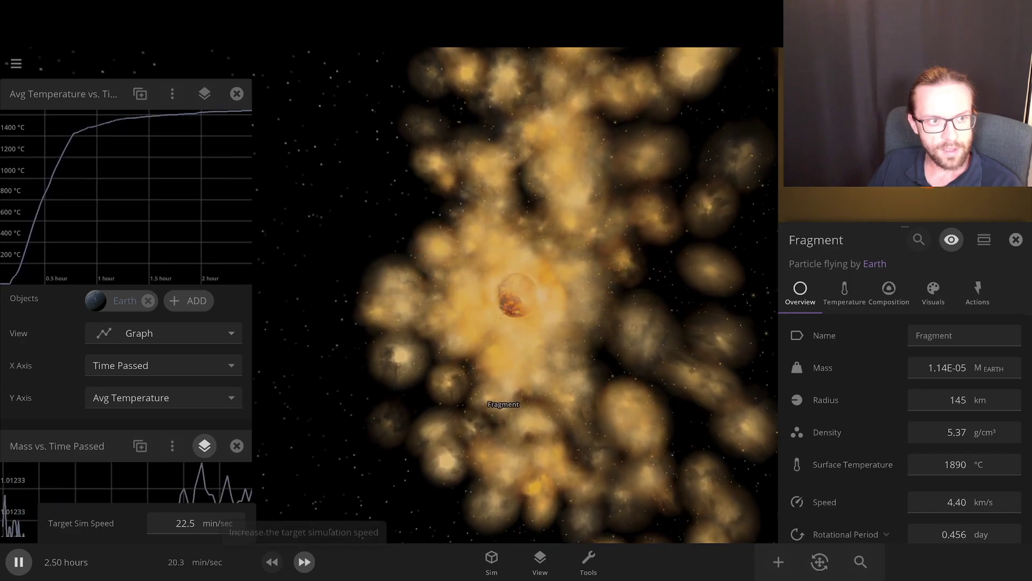
pyautogui.click(304, 561)
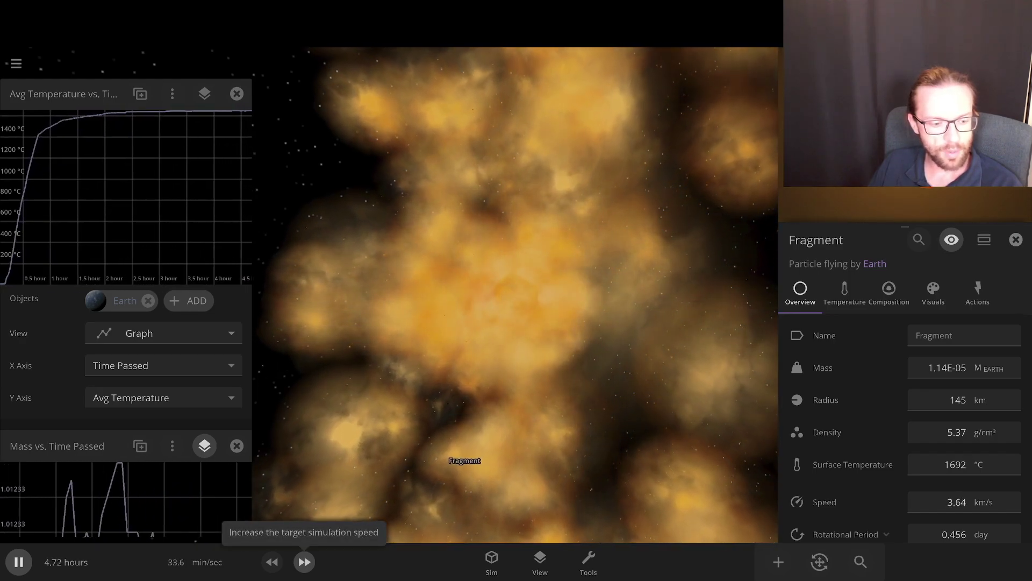
pyautogui.click(305, 561)
pyautogui.click(304, 561)
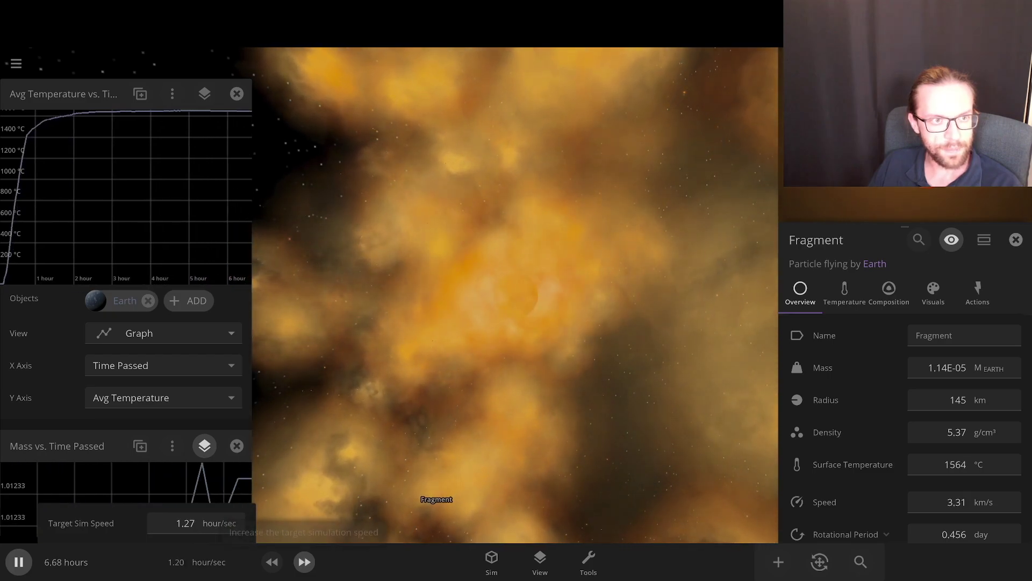
# - Speed up the collision to about 1.9 hours per second and close Earth's average temperature and mass graphs
pyautogui.click(305, 562)
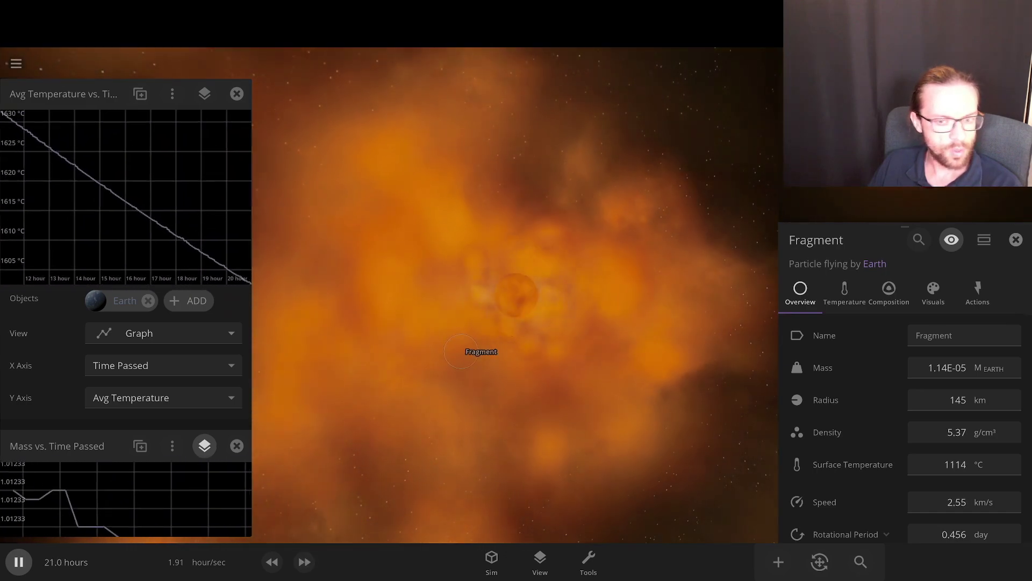
pyautogui.scroll(5, 516, 296)
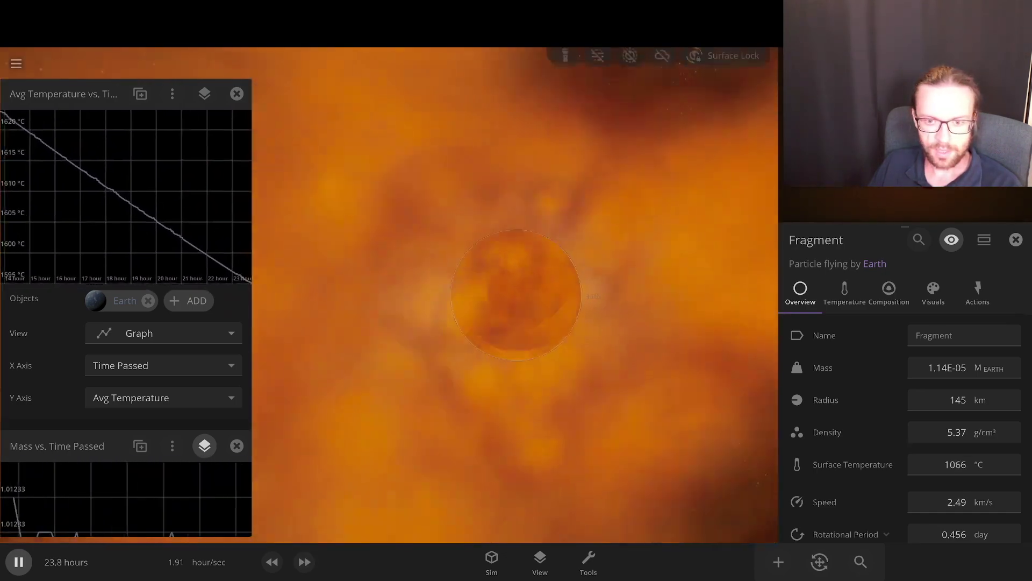
pyautogui.scroll(-5, 517, 295)
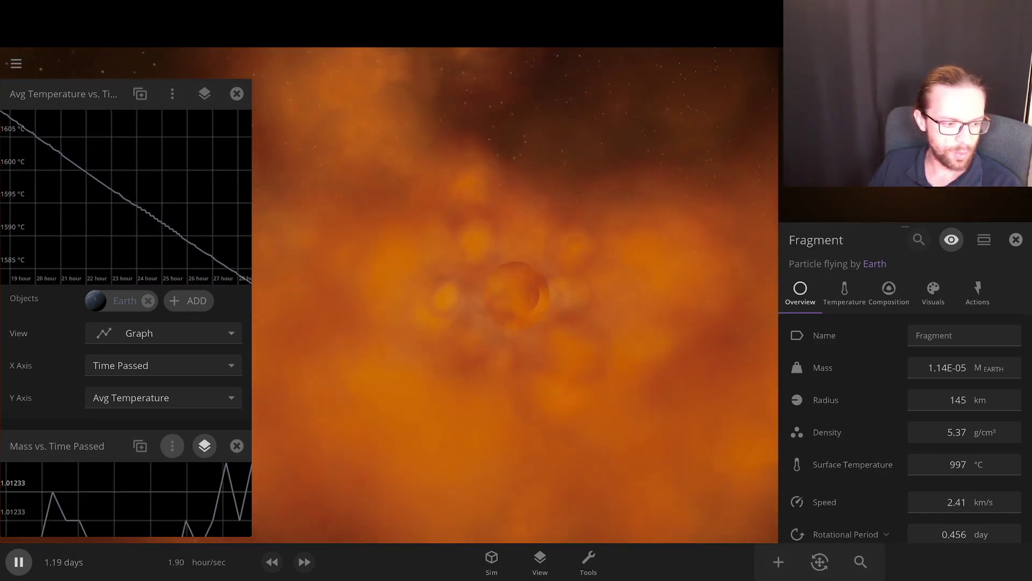
pyautogui.click(236, 94)
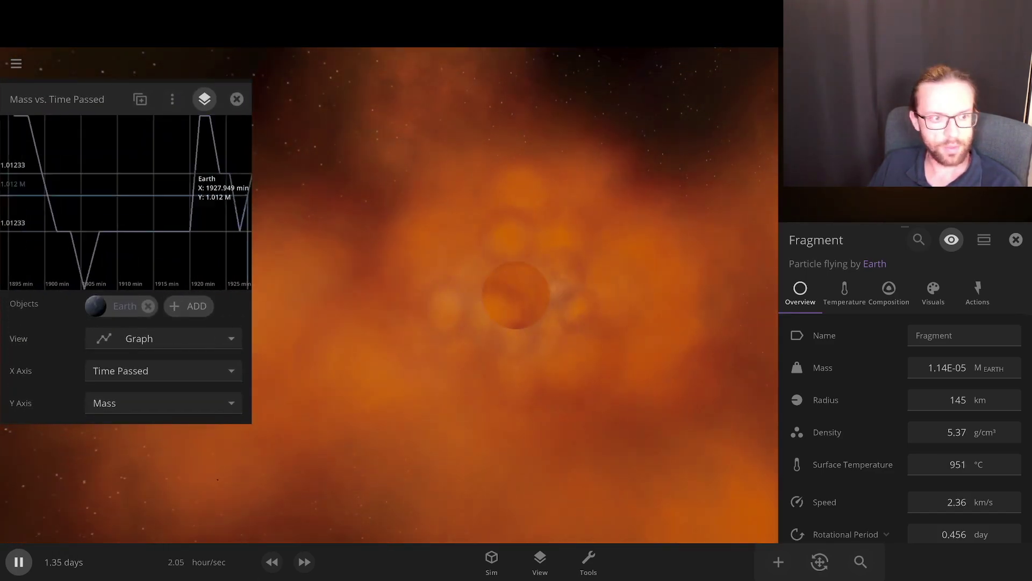
pyautogui.click(236, 94)
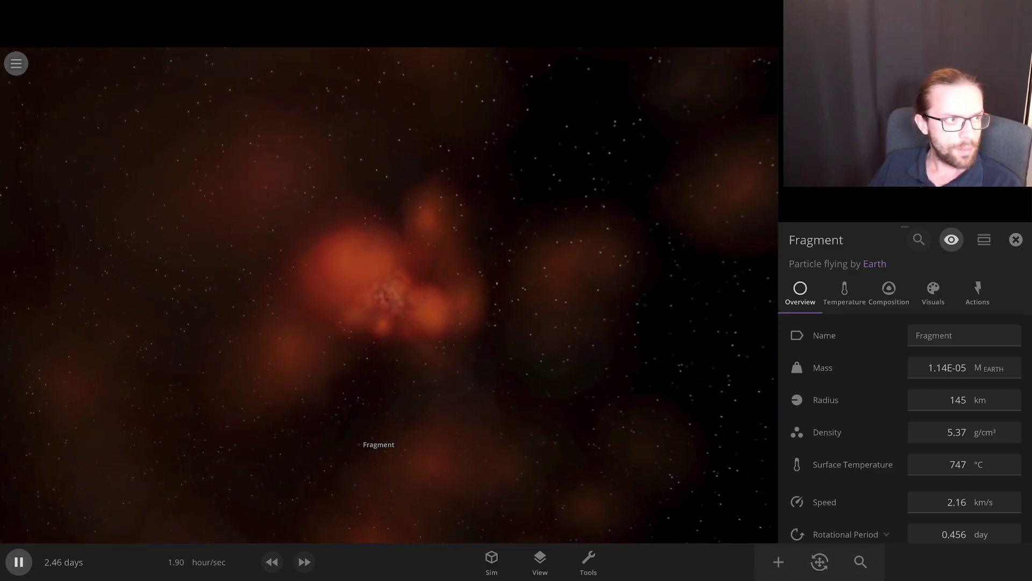
# - Browse the ready-made Physics simulations through to the end of the list
pyautogui.click(16, 64)
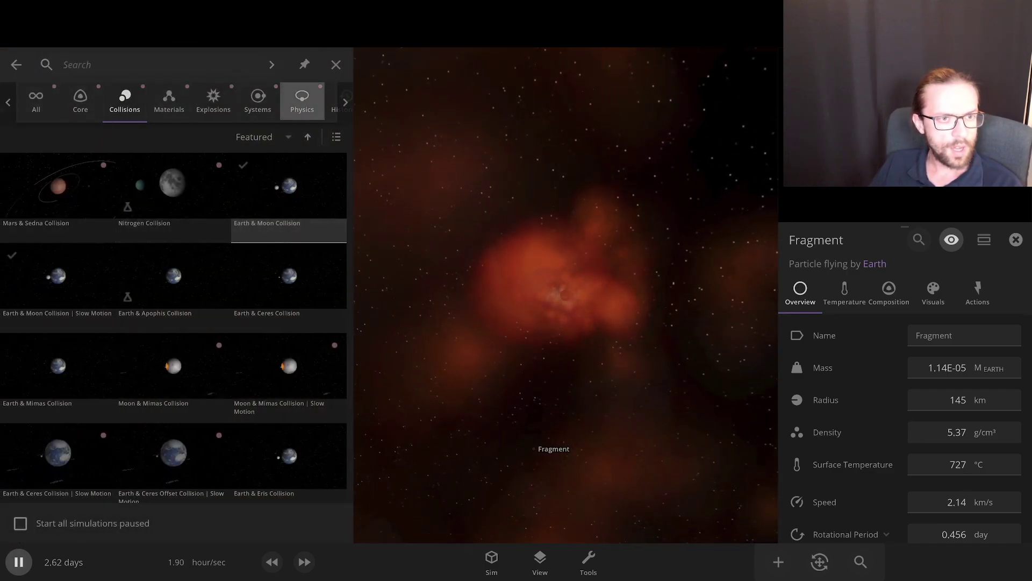
pyautogui.click(301, 101)
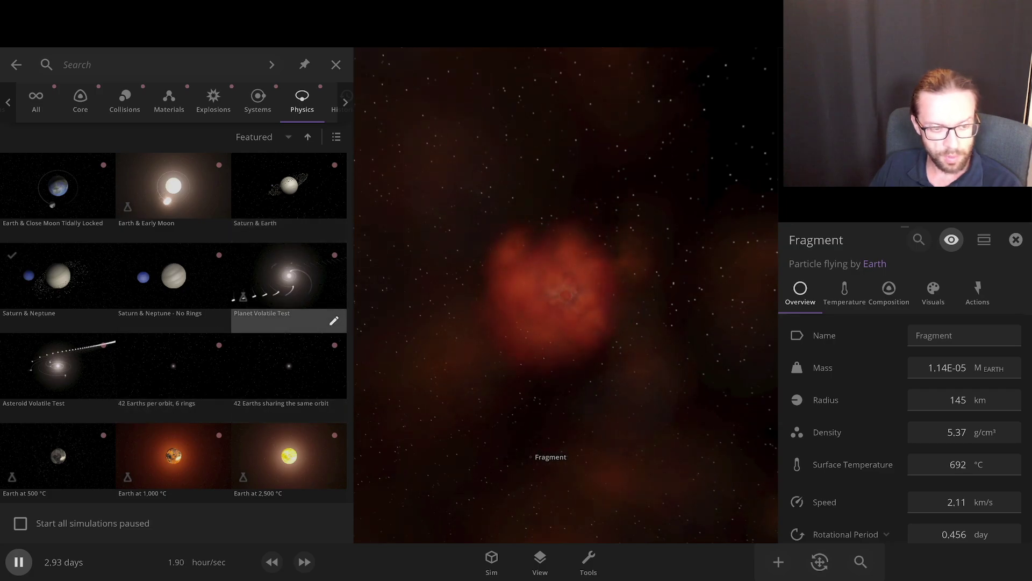
pyautogui.scroll(-10, 173, 376)
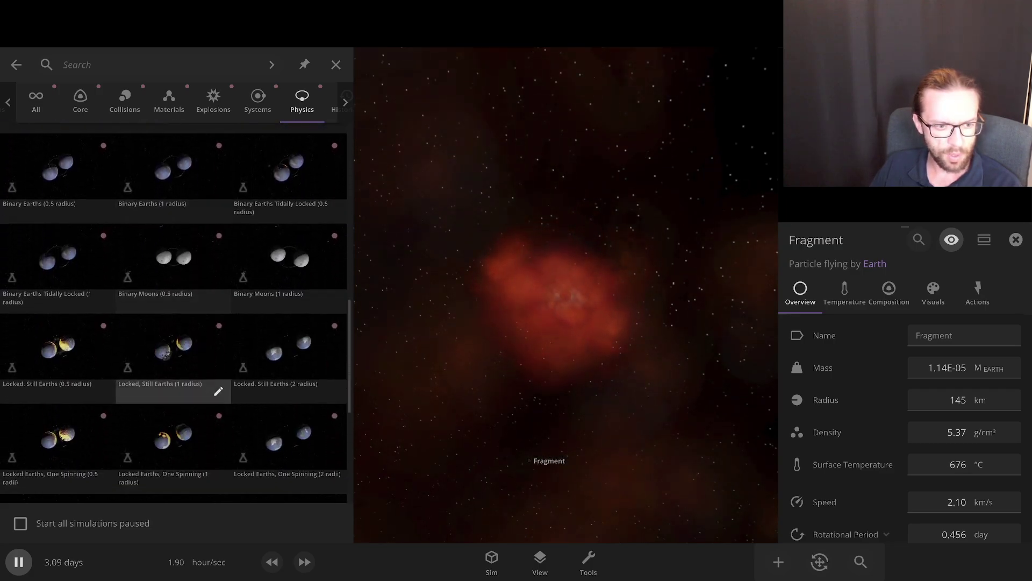
pyautogui.scroll(-5, 173, 355)
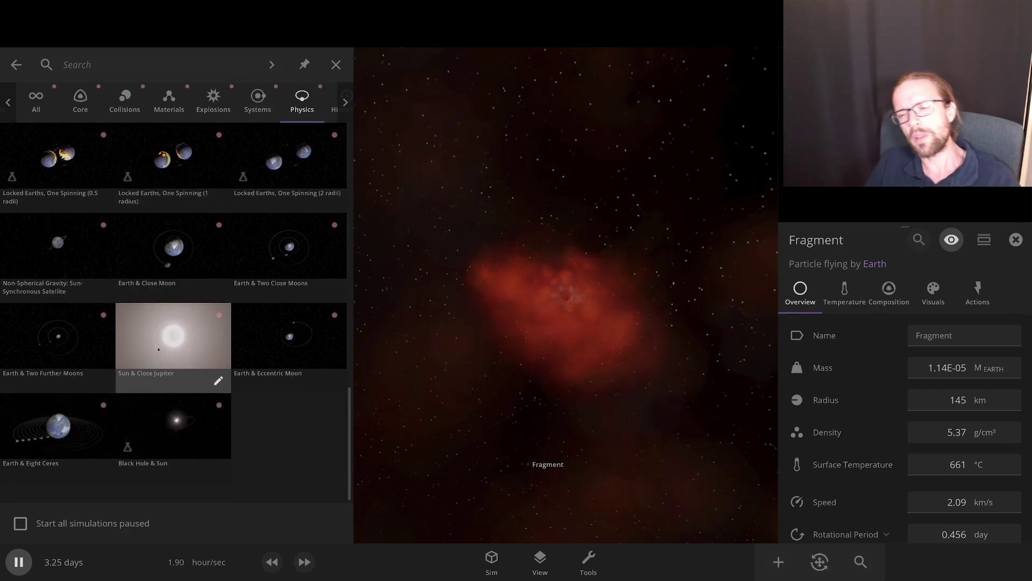
pyautogui.moveTo(289, 344)
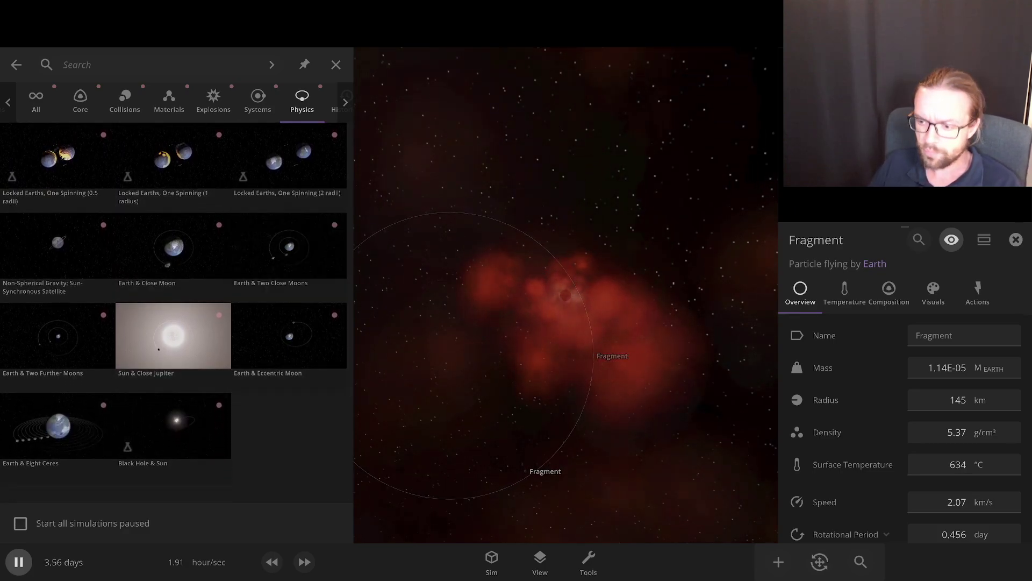
pyautogui.click(213, 102)
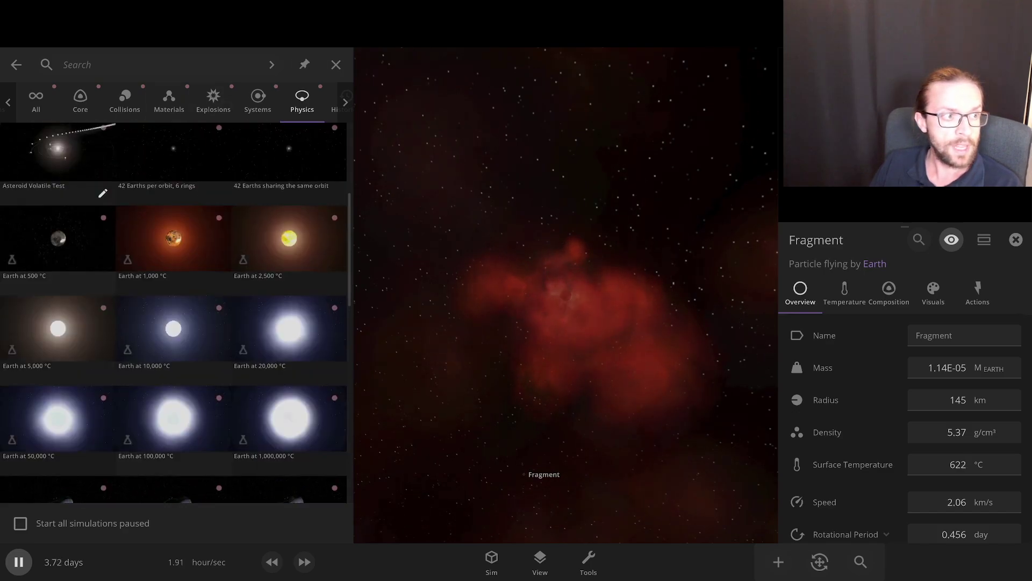
# - Open the Saturn with Rings simulation from the ready-made Core simulations
pyautogui.click(81, 102)
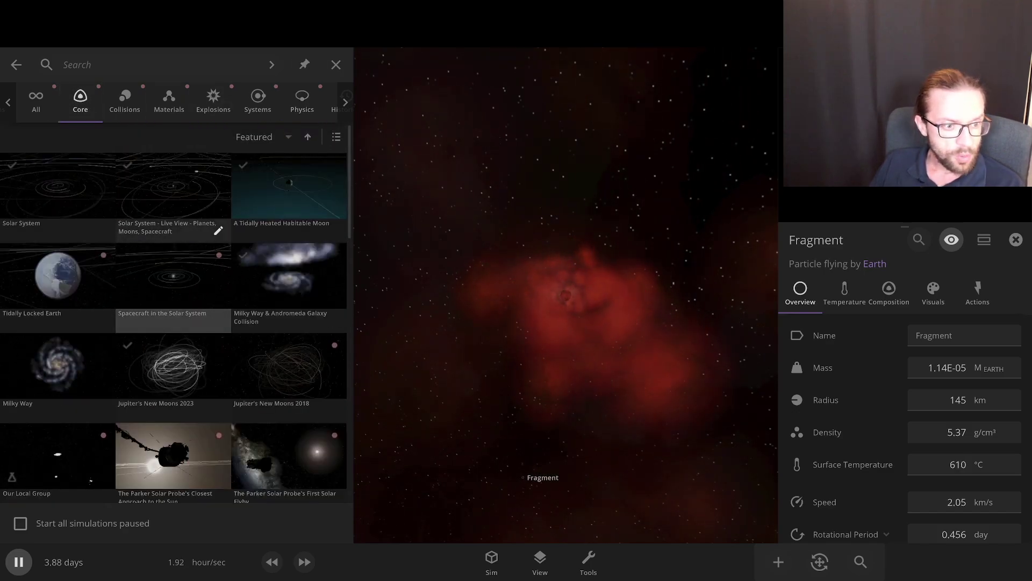
pyautogui.scroll(-10, 172, 377)
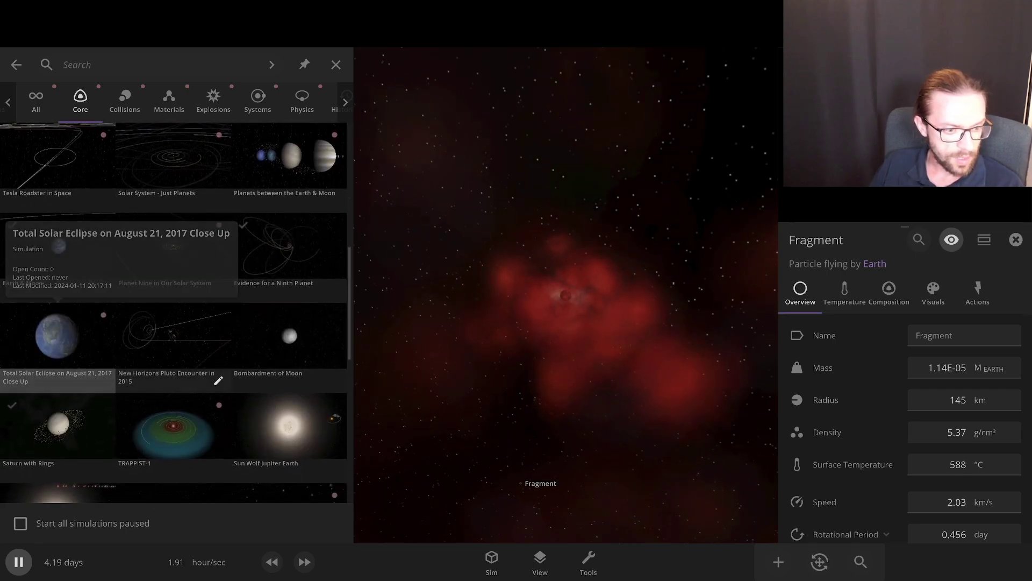
pyautogui.click(58, 430)
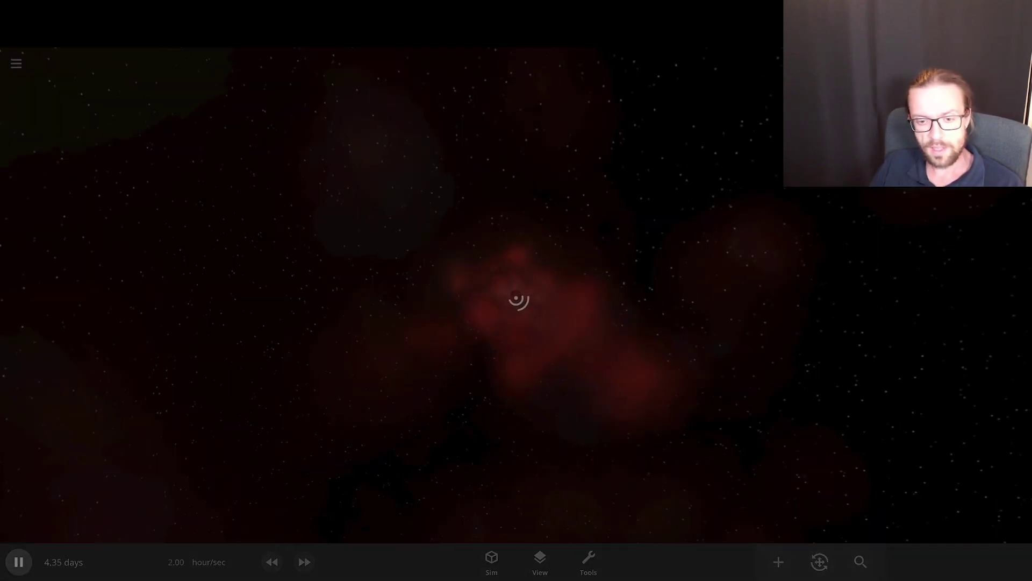